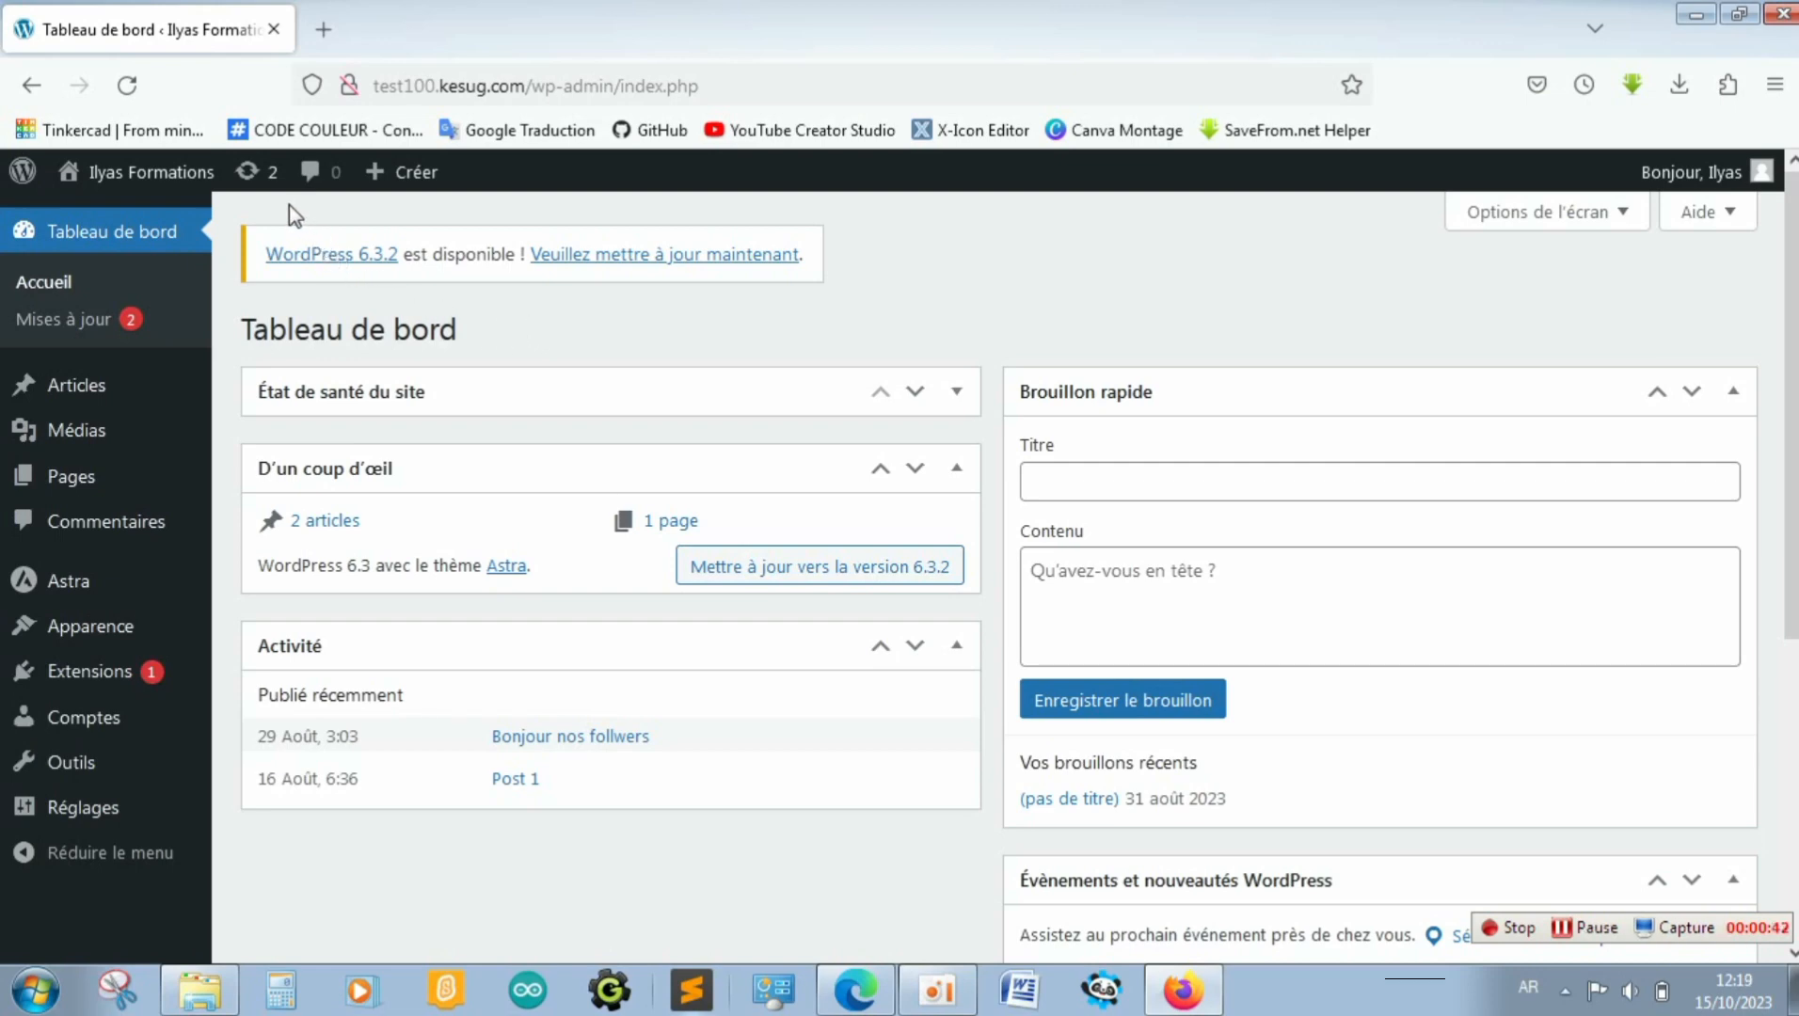
Try to update WordPress to version 6.3.2–fr_FR from the available updates
click(254, 171)
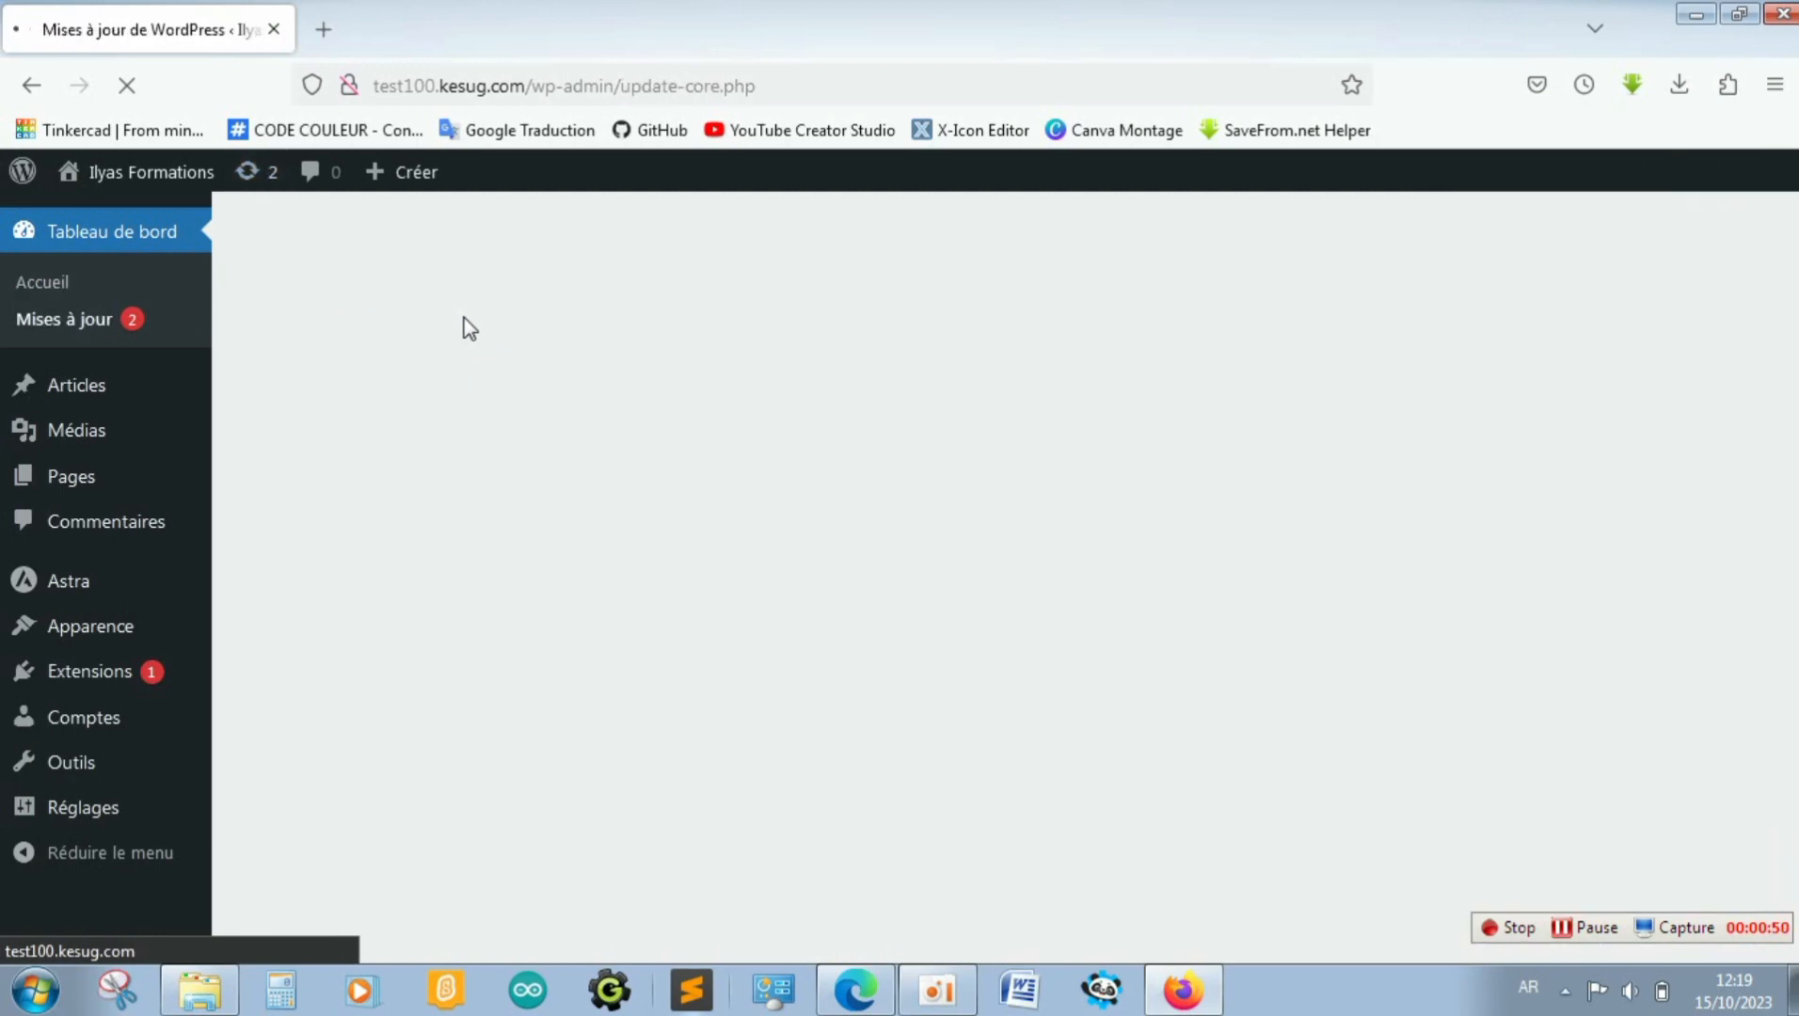
drag(1788, 287, 1788, 353)
scroll(1783, 338, up, 2)
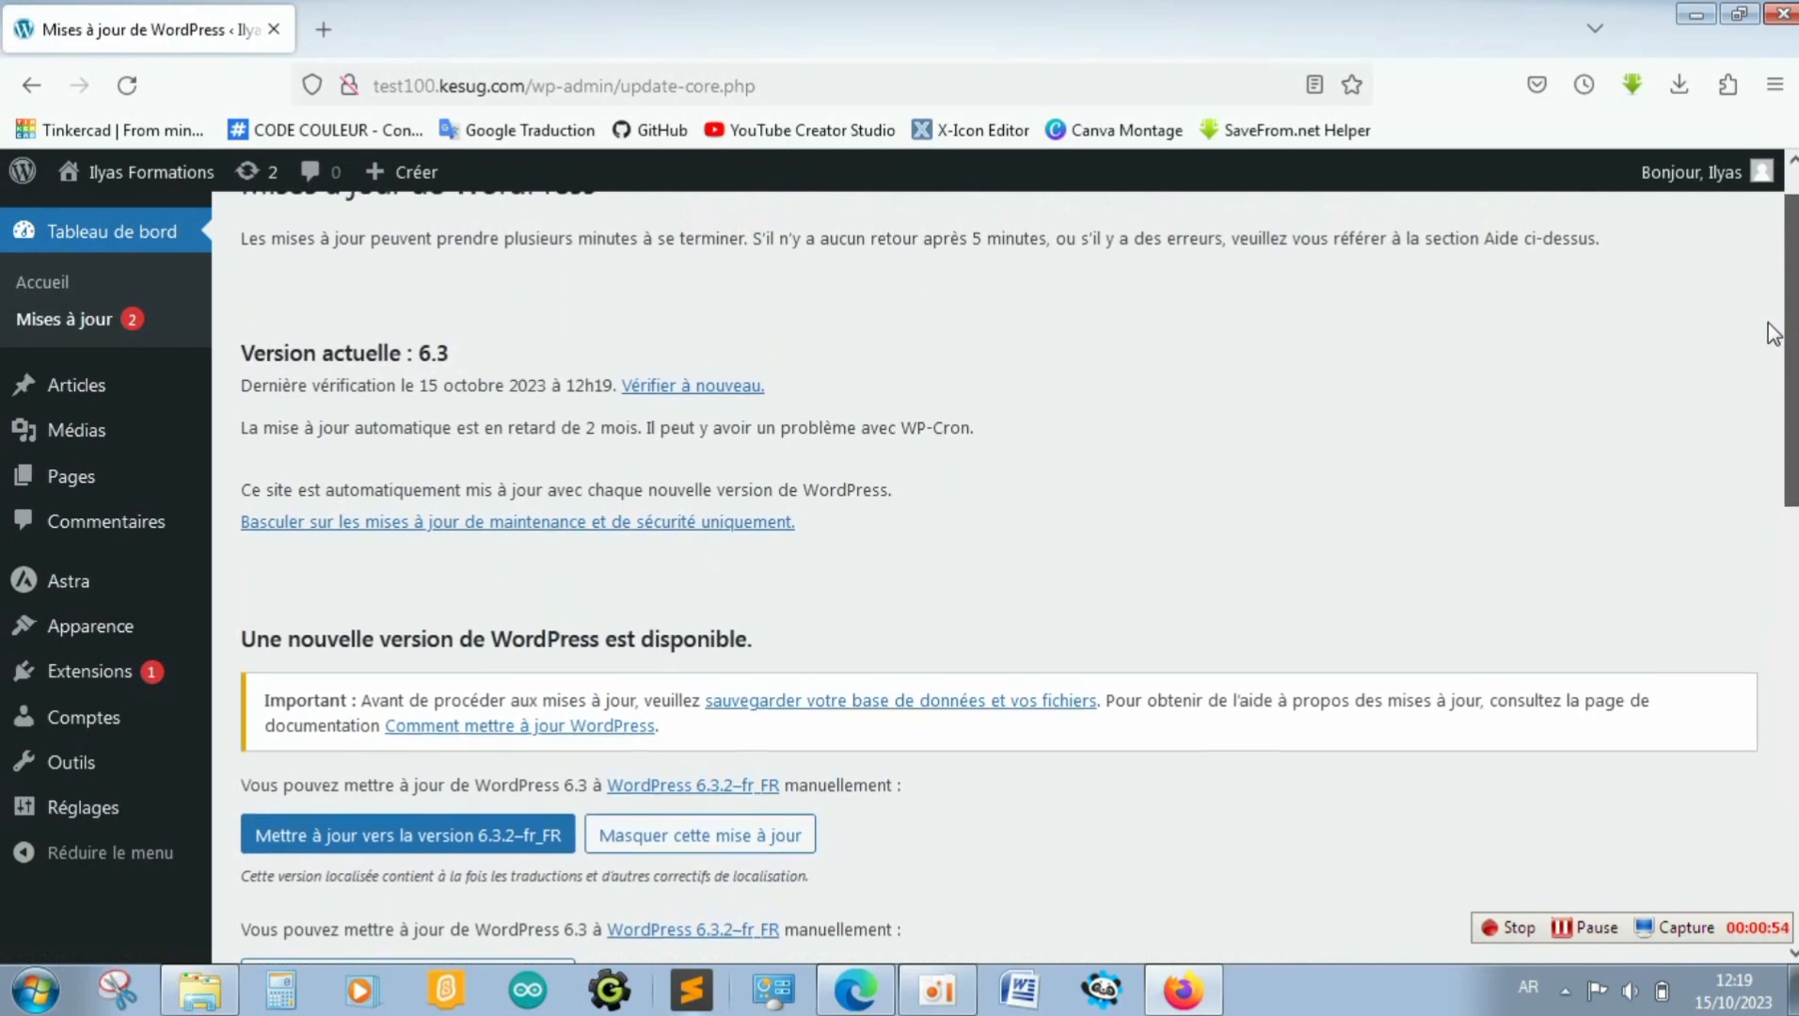
scroll(1778, 351, down, 5)
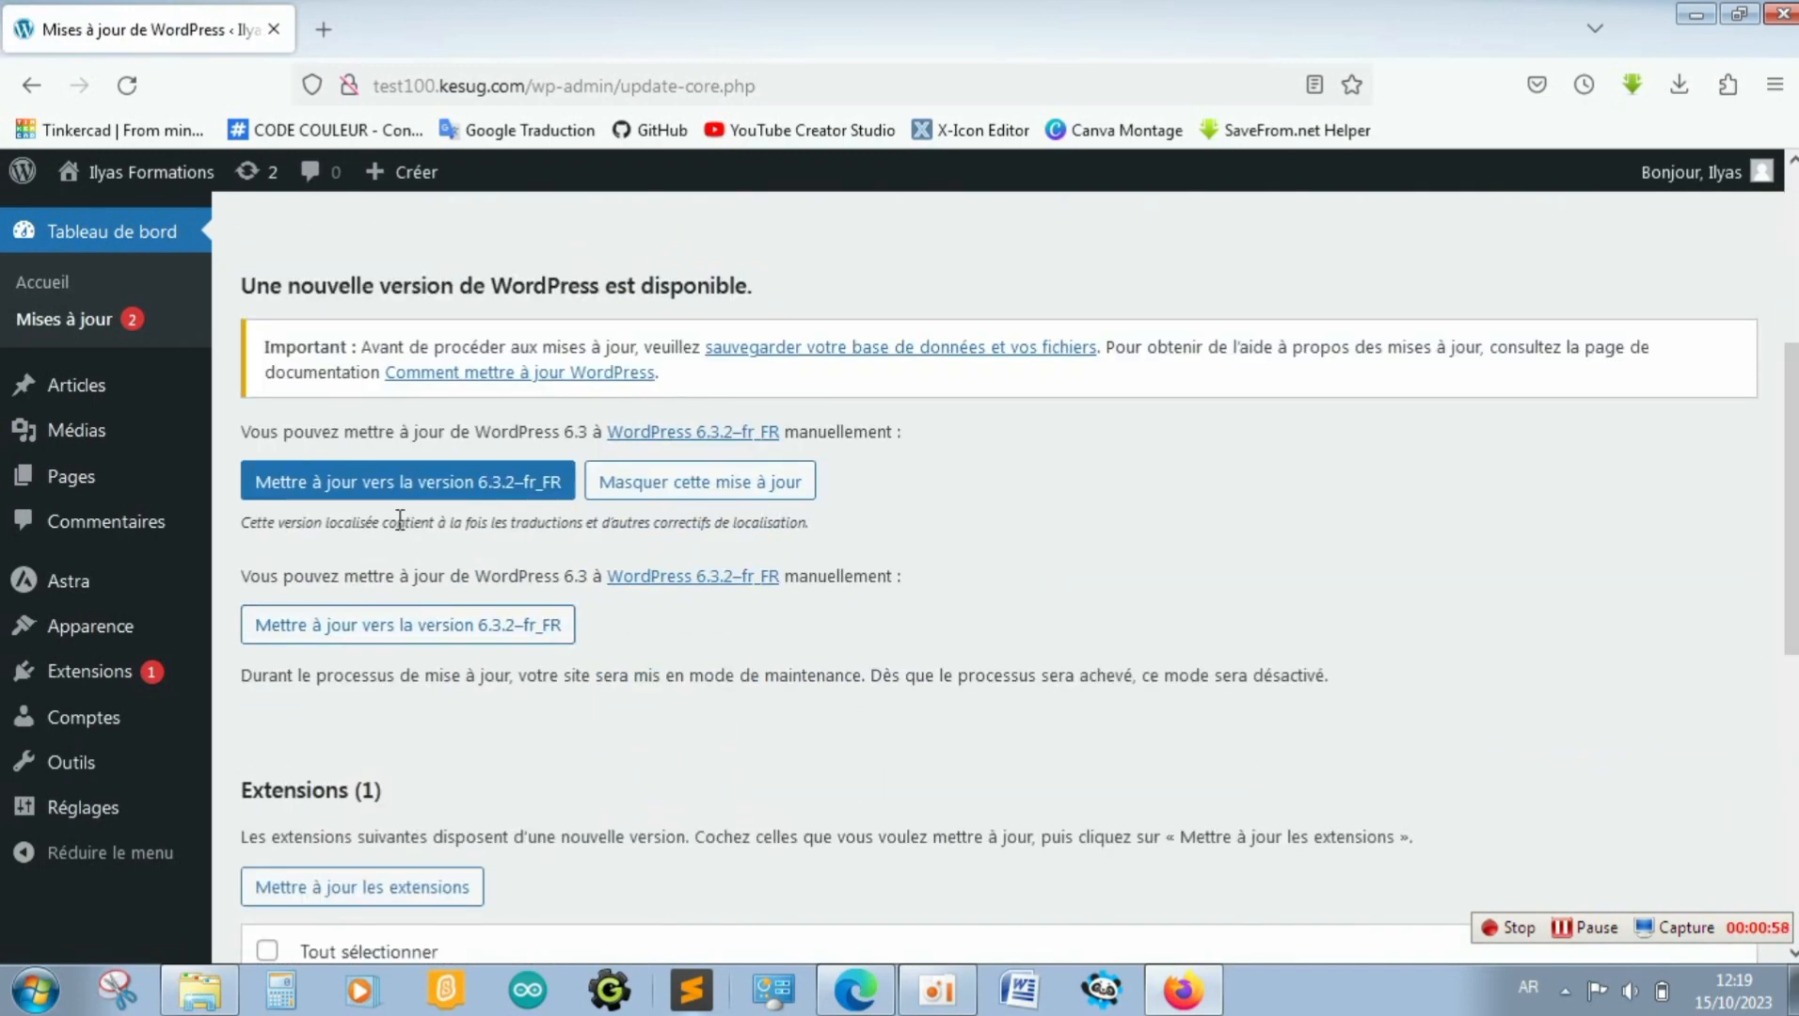
click(383, 499)
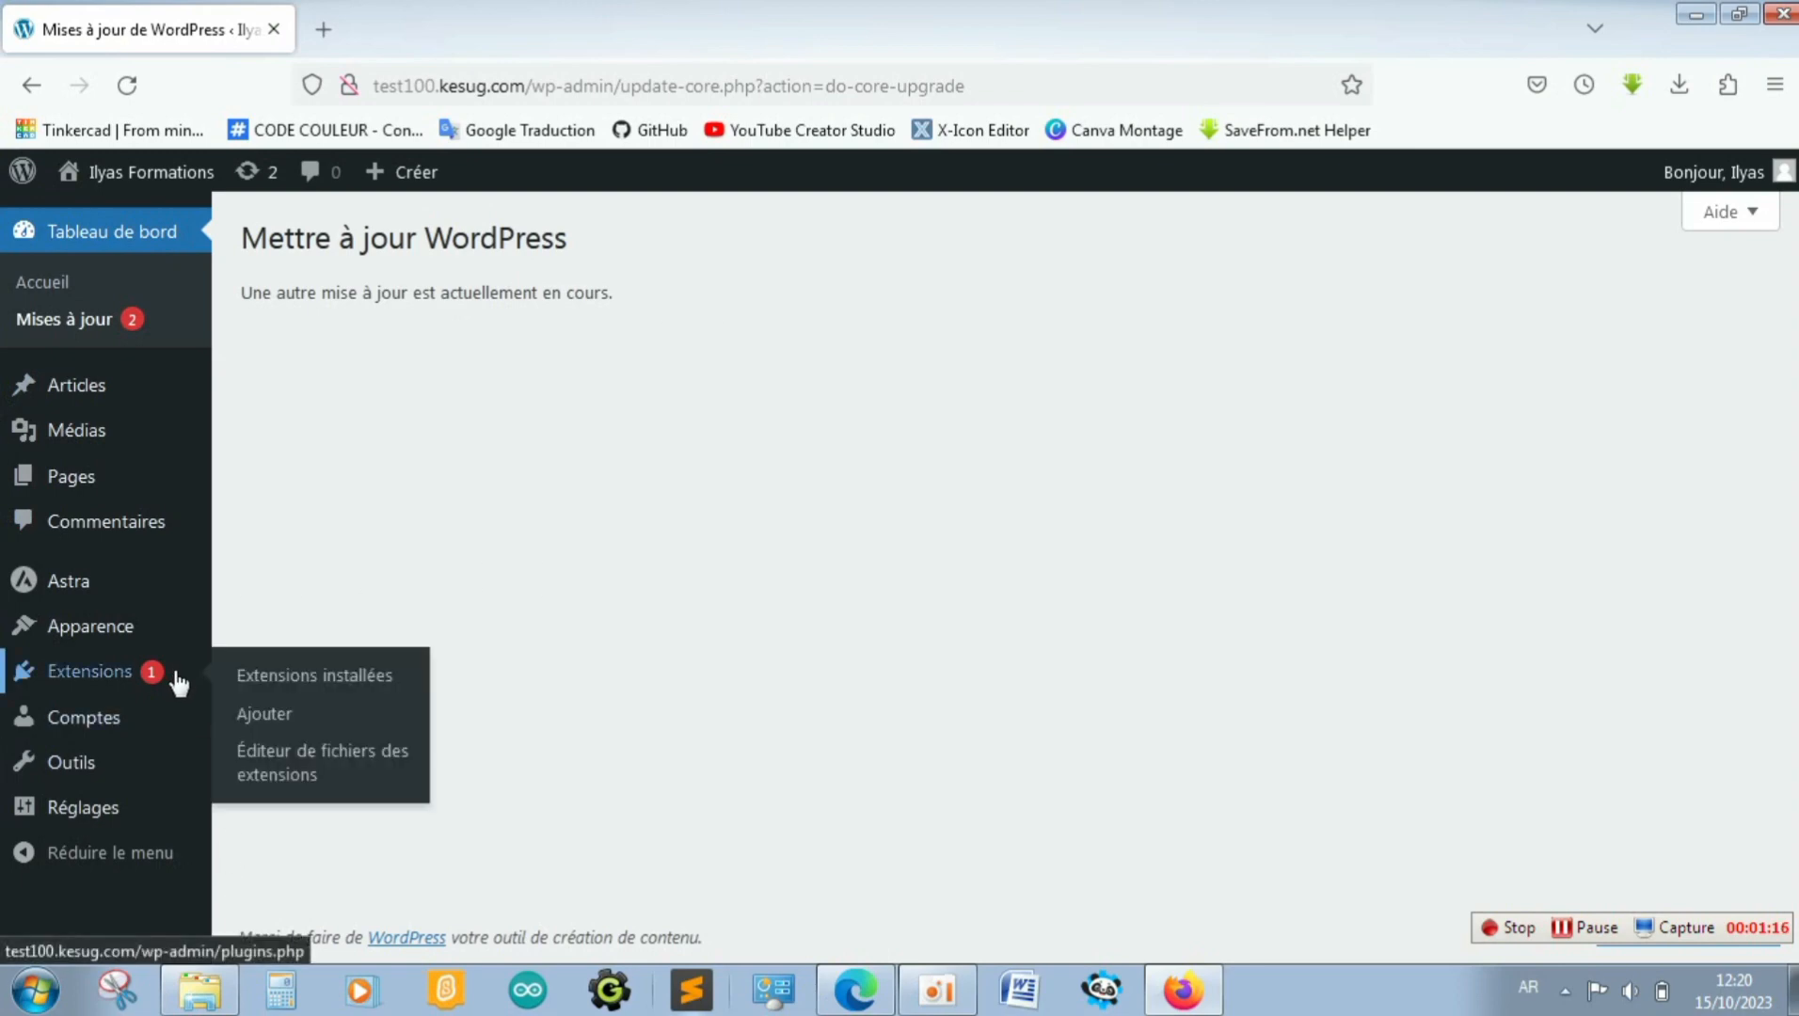
Open the page for adding new extensions and get ready to search its catalogue
click(131, 680)
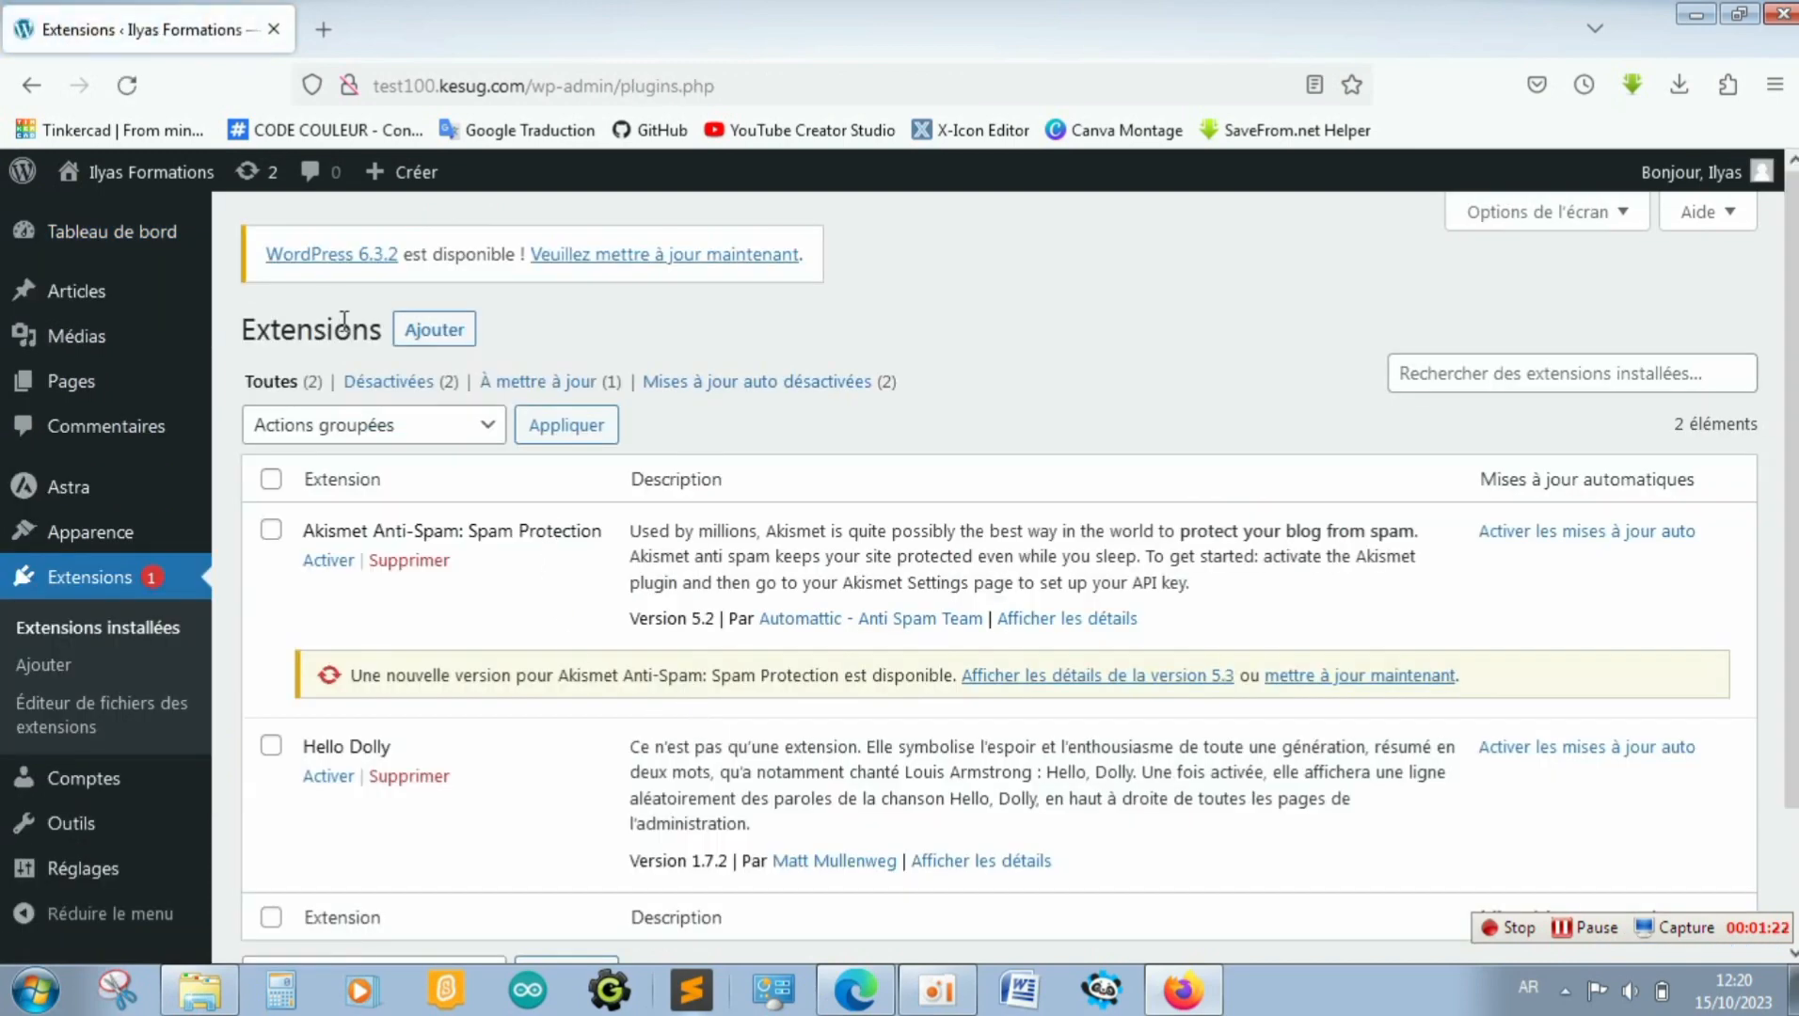
click(455, 332)
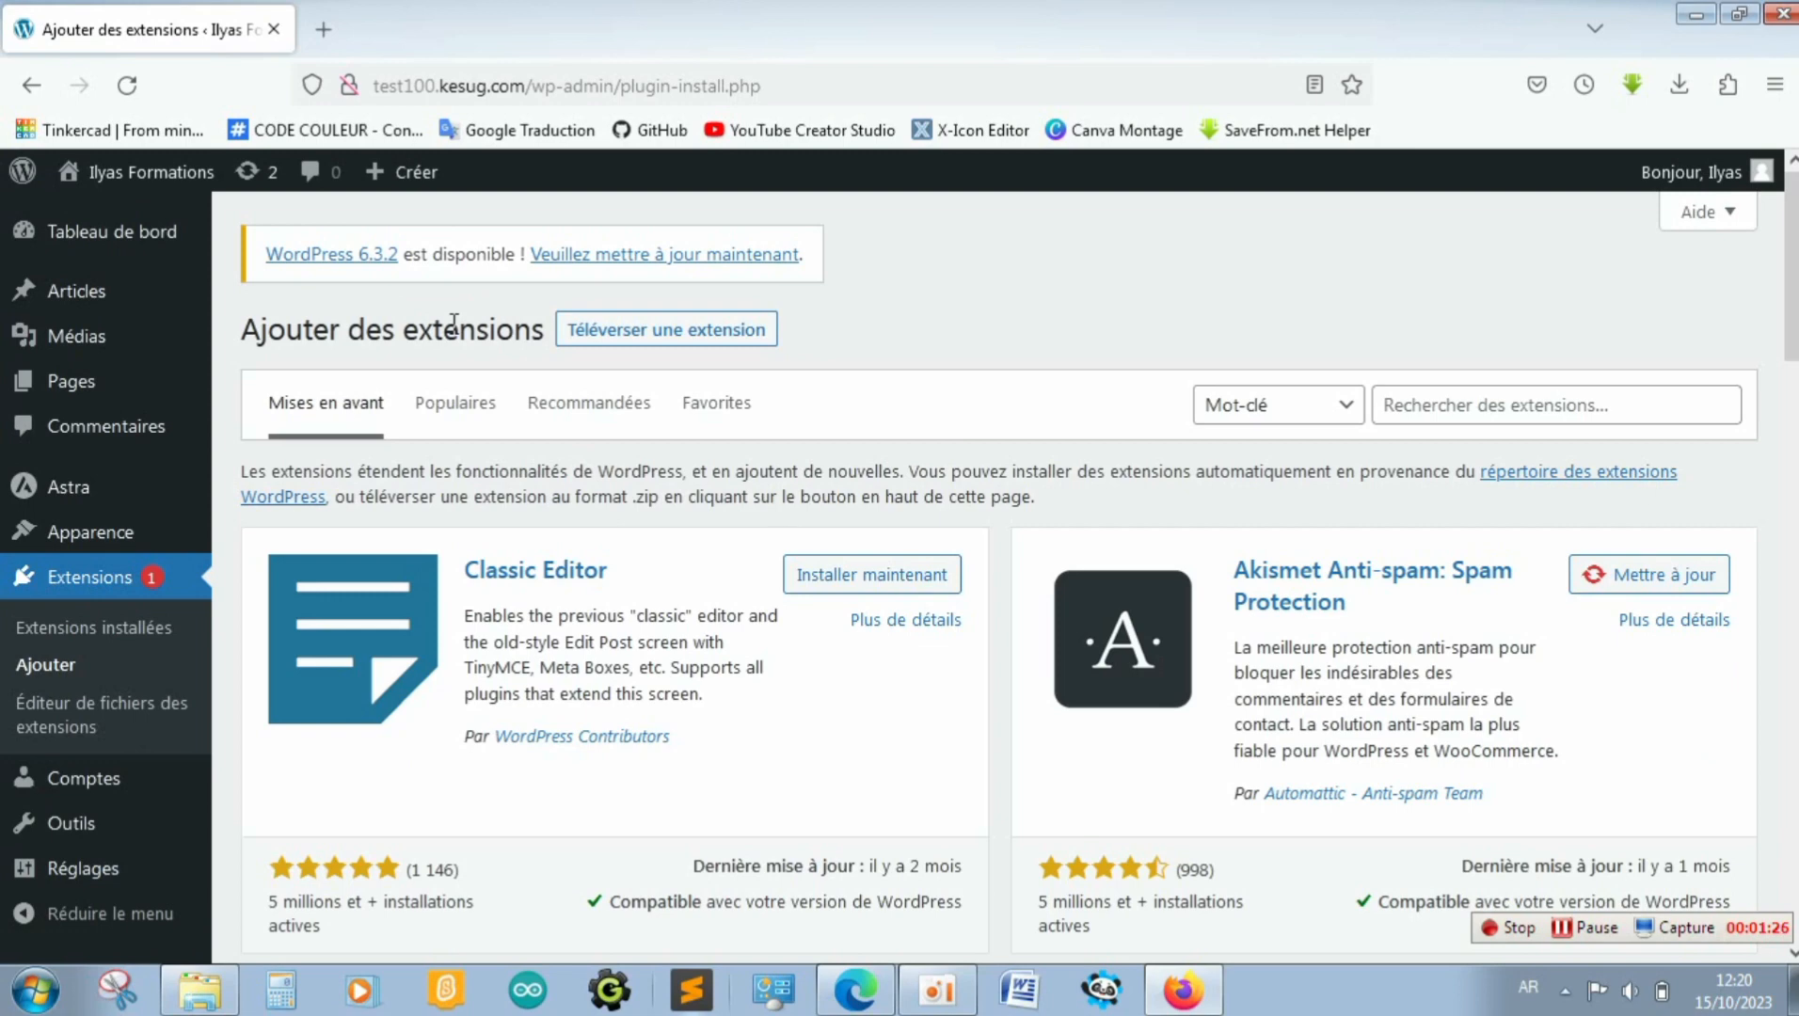
click(1489, 405)
text(ح)
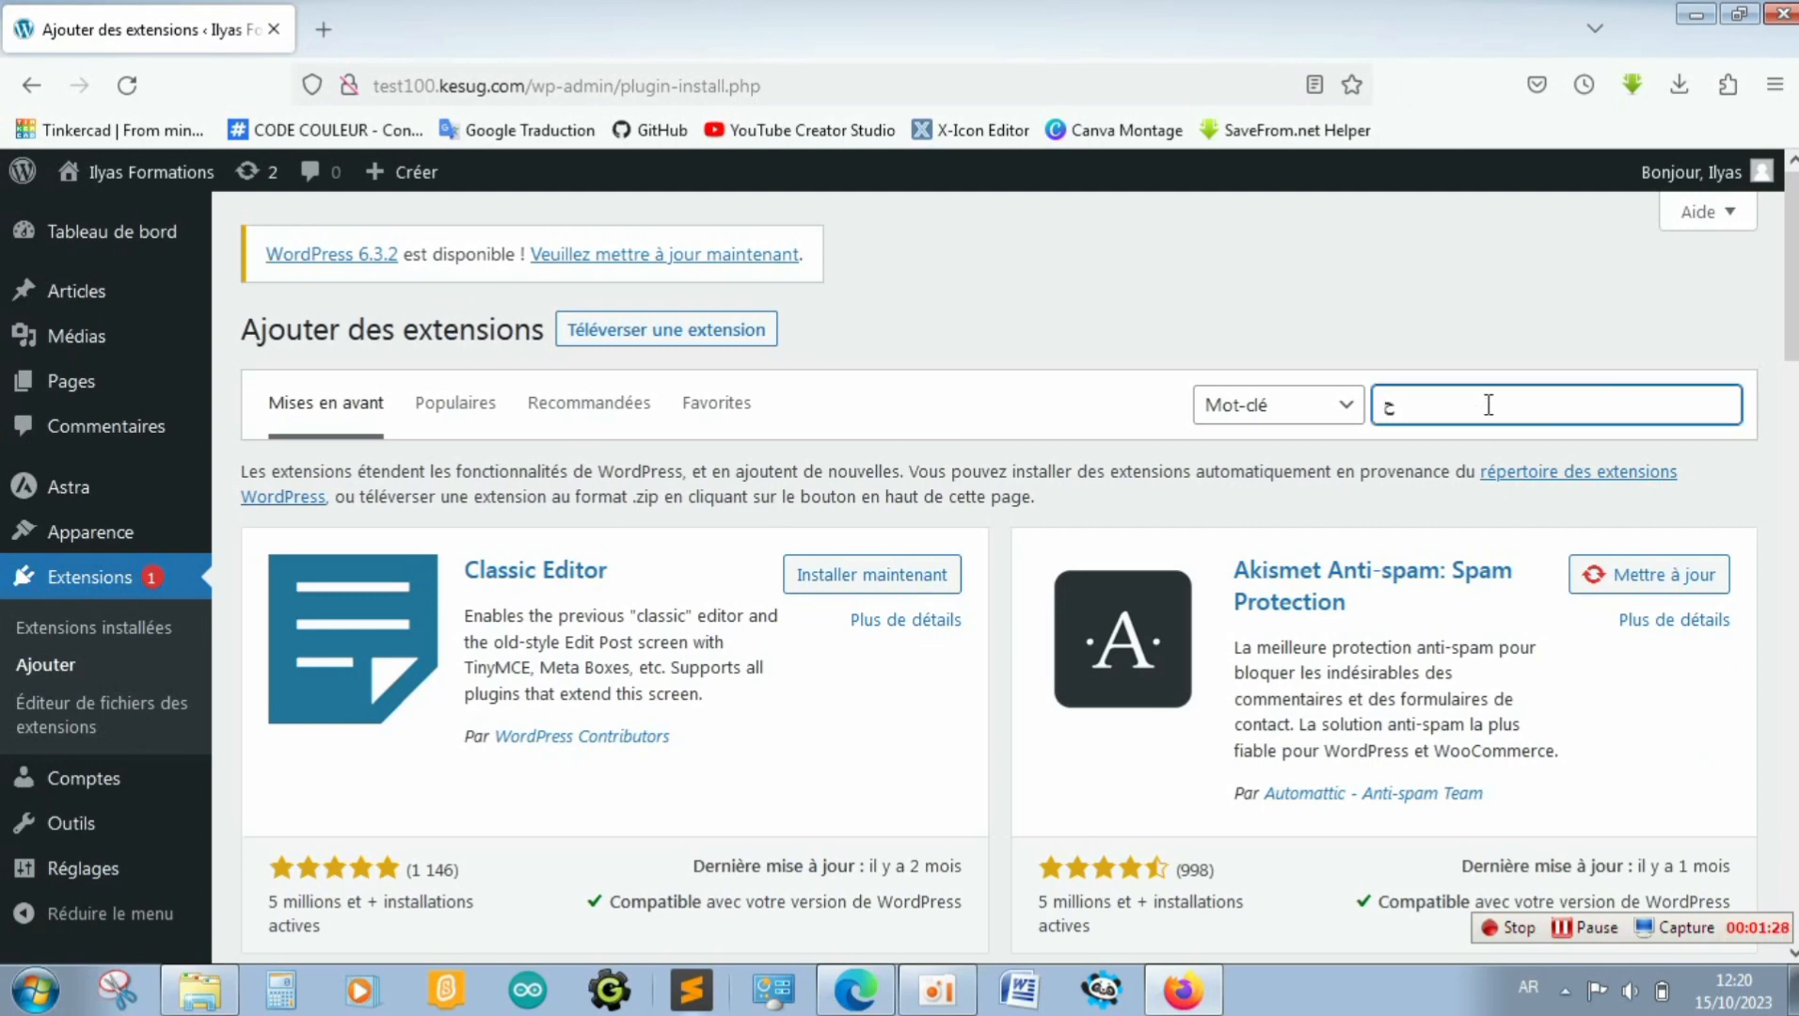
text(خسف)
key(BackSpace)
key(BackSpace)
key(BackSpace)
key(BackSpace)
Switch the keyboard language to French and search the extension catalogue for "post slider"
key(alt+shift)
text(post slider)
key(Return)
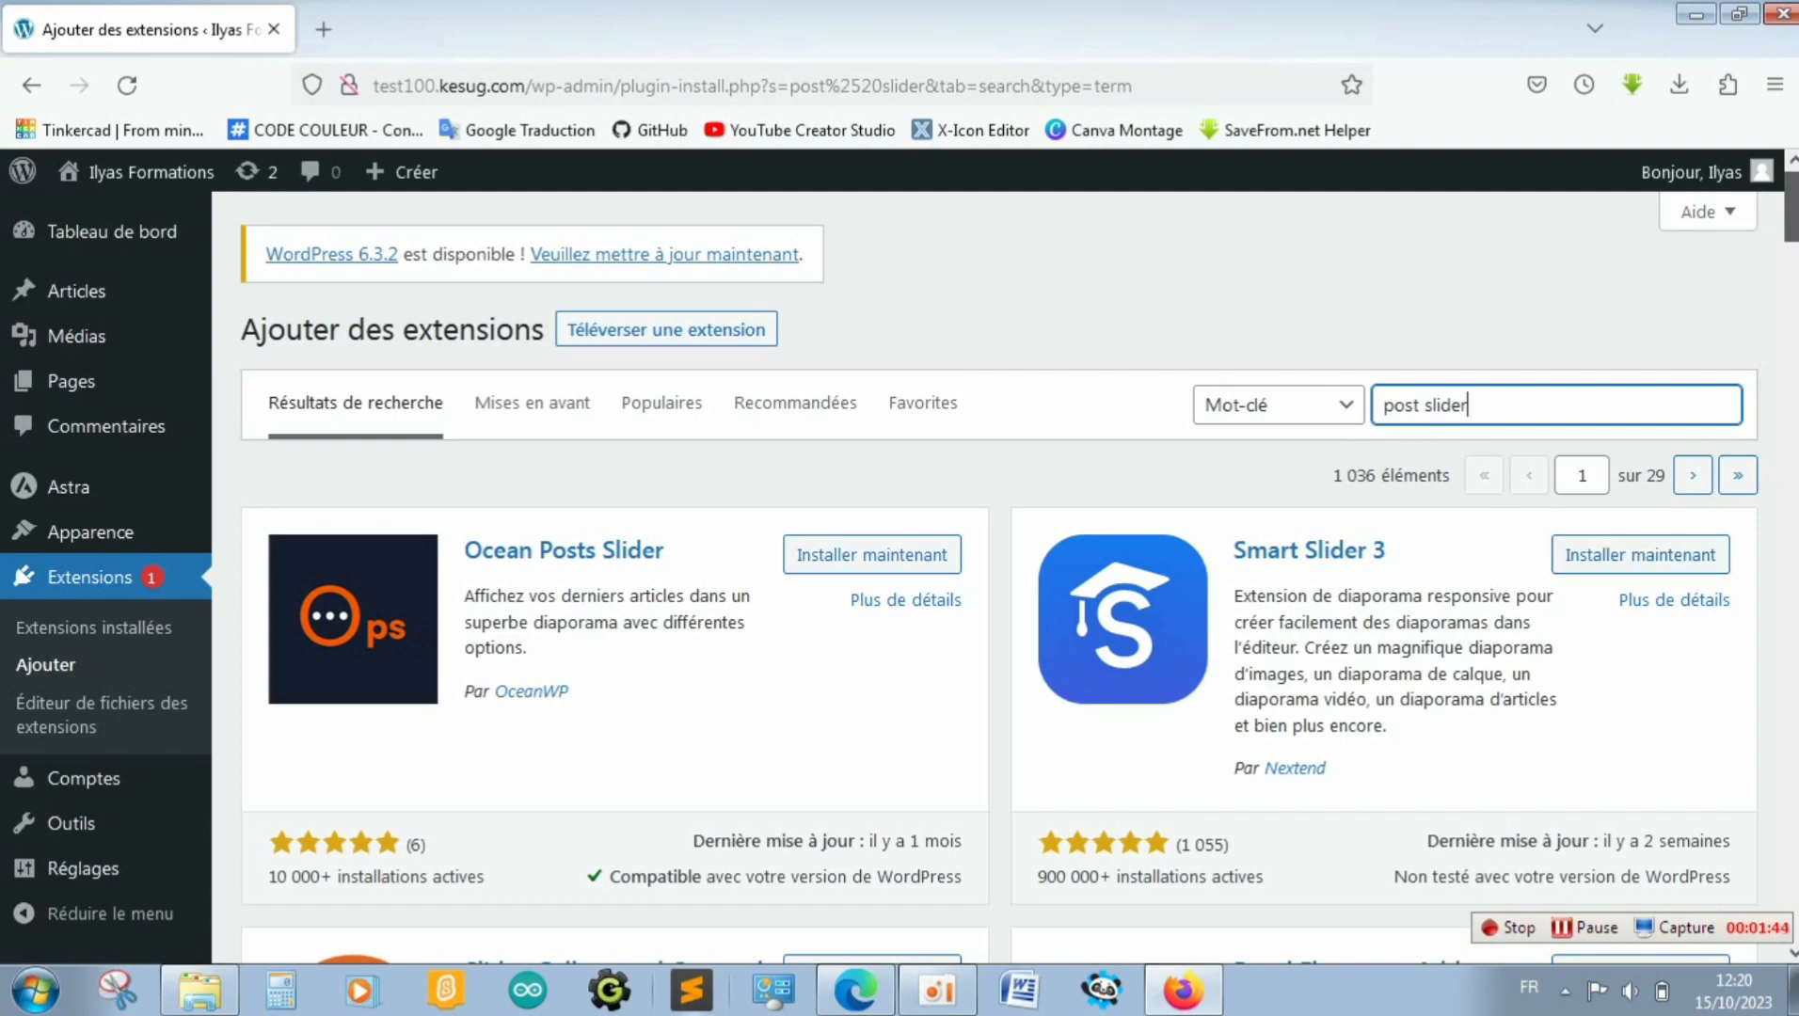
Install and activate the Post Sliders & Post Grids extension from the search results
scroll(1791, 226, down, 4)
scroll(999, 578, down, 9)
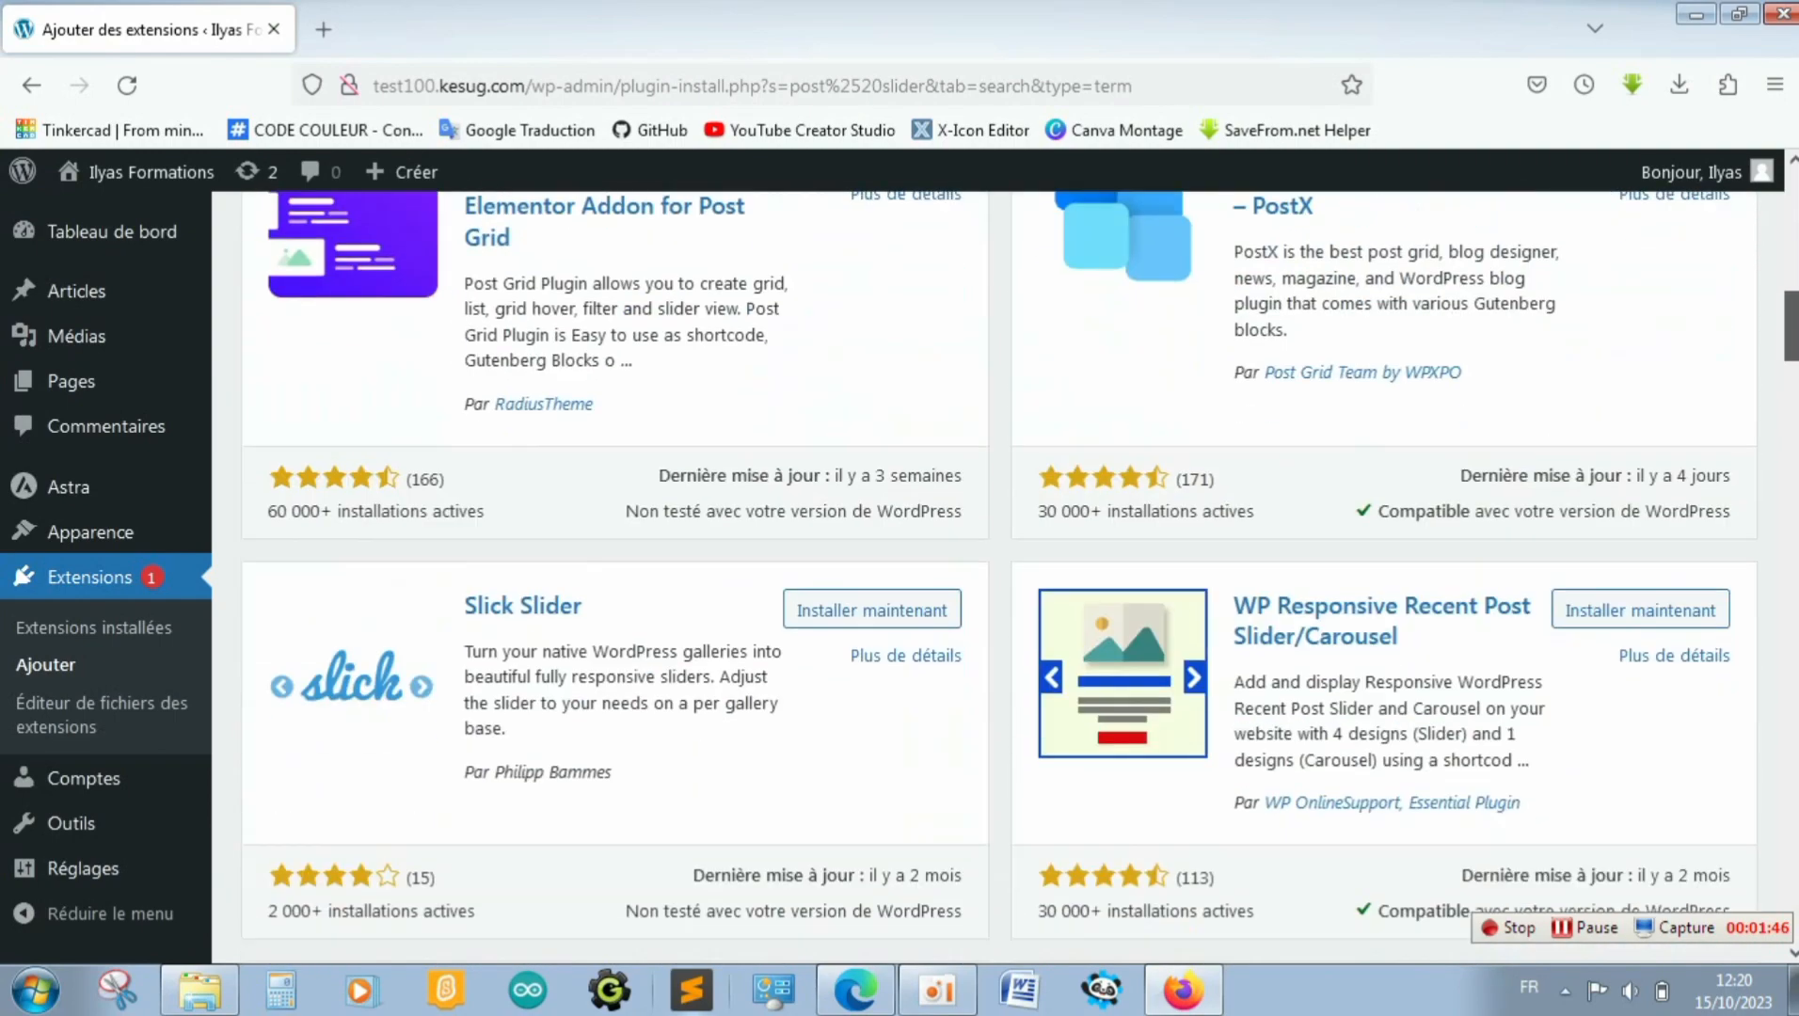
scroll(1000, 579, down, 15)
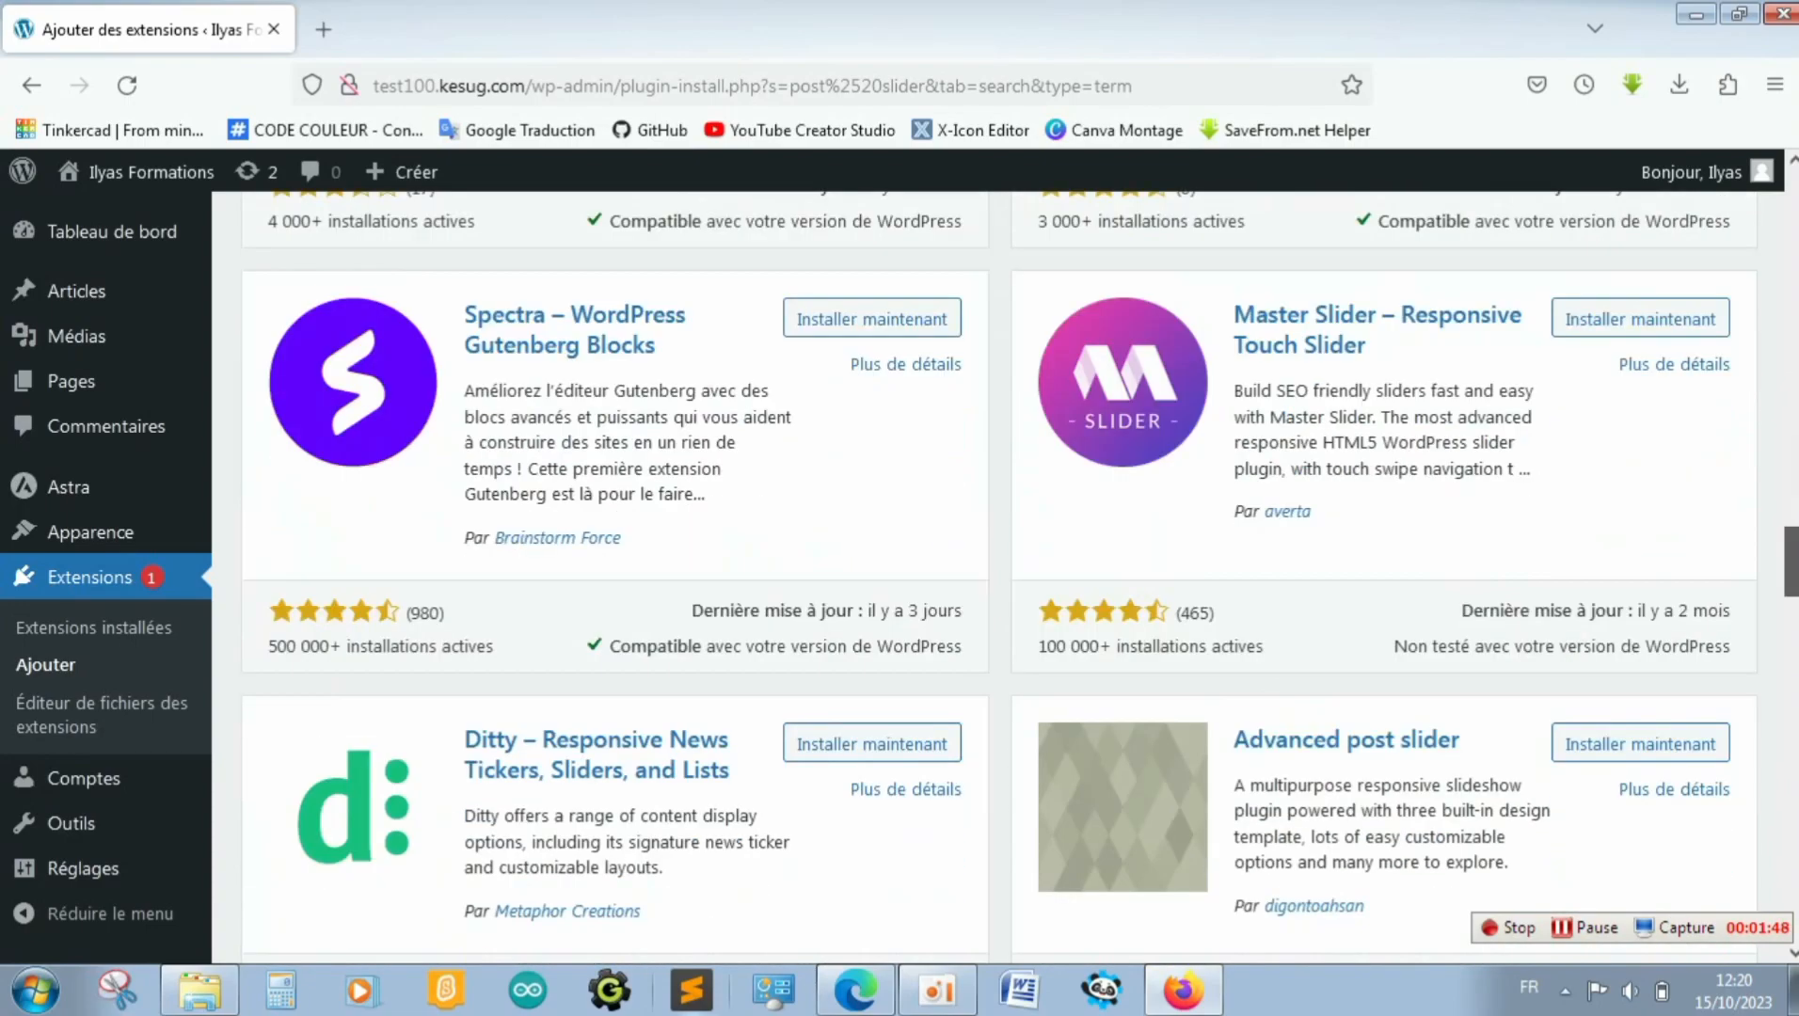
scroll(1000, 578, down, 16)
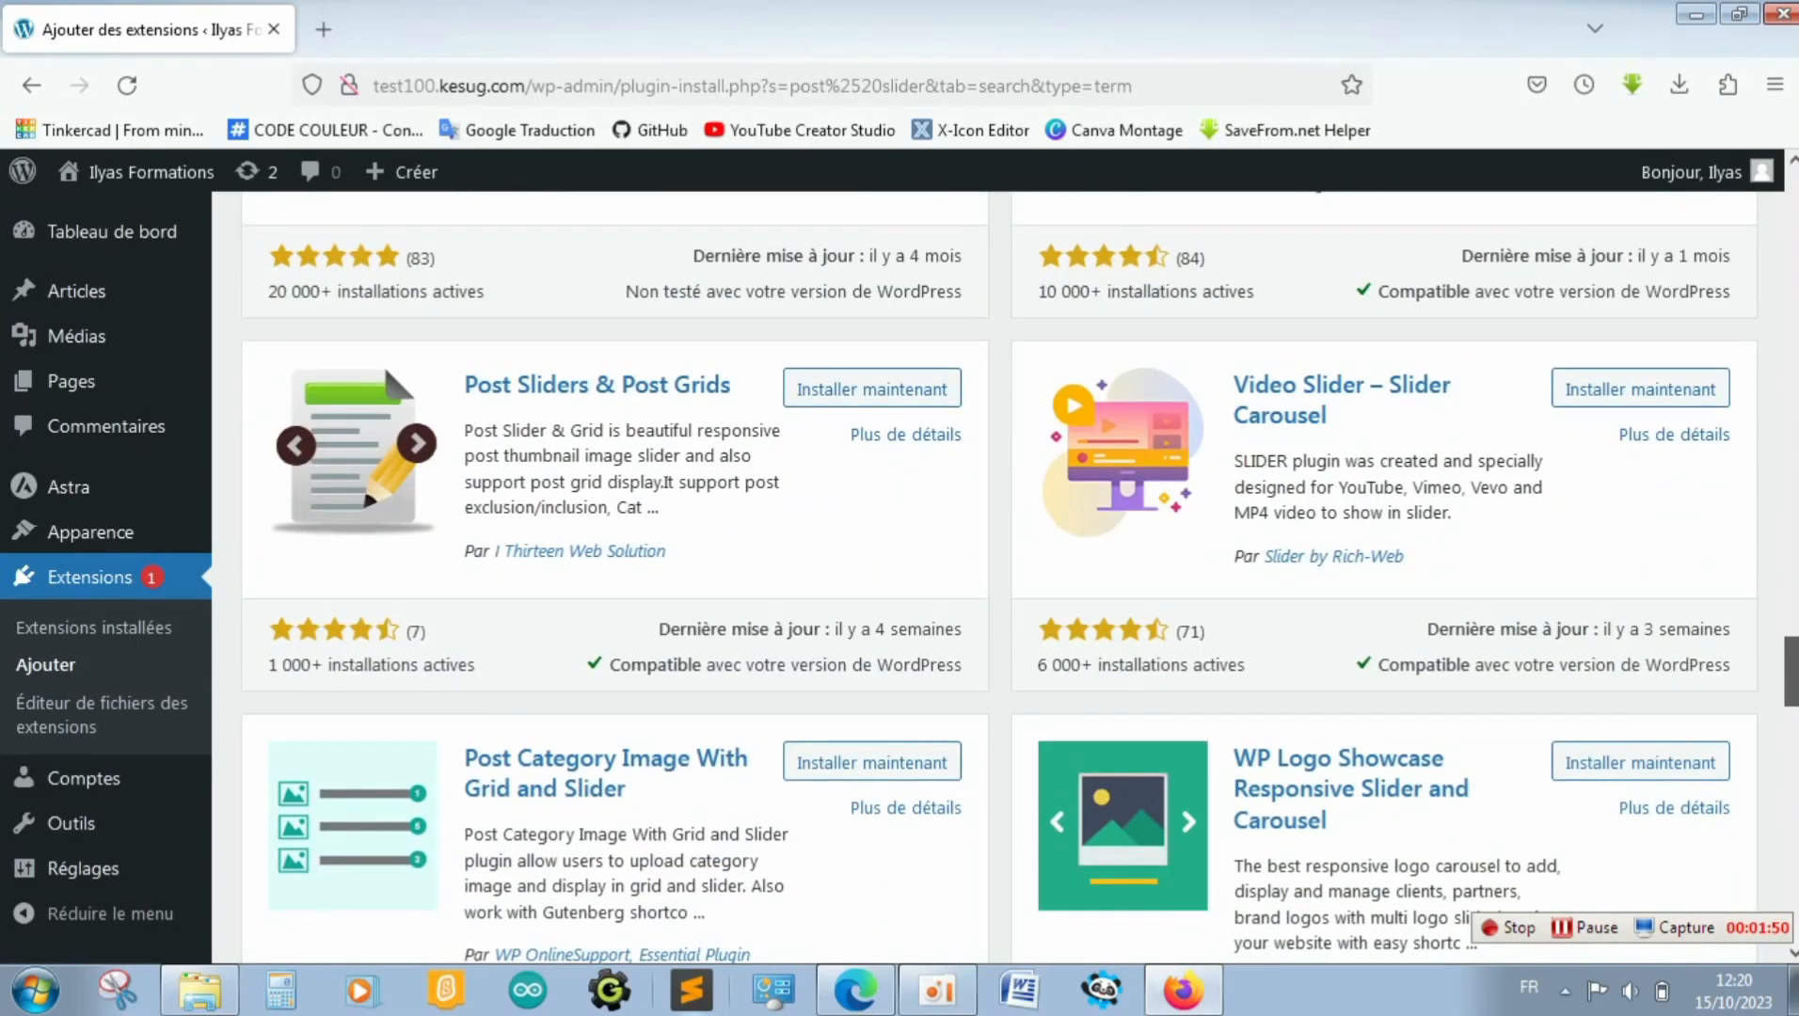
scroll(1000, 579, up, 2)
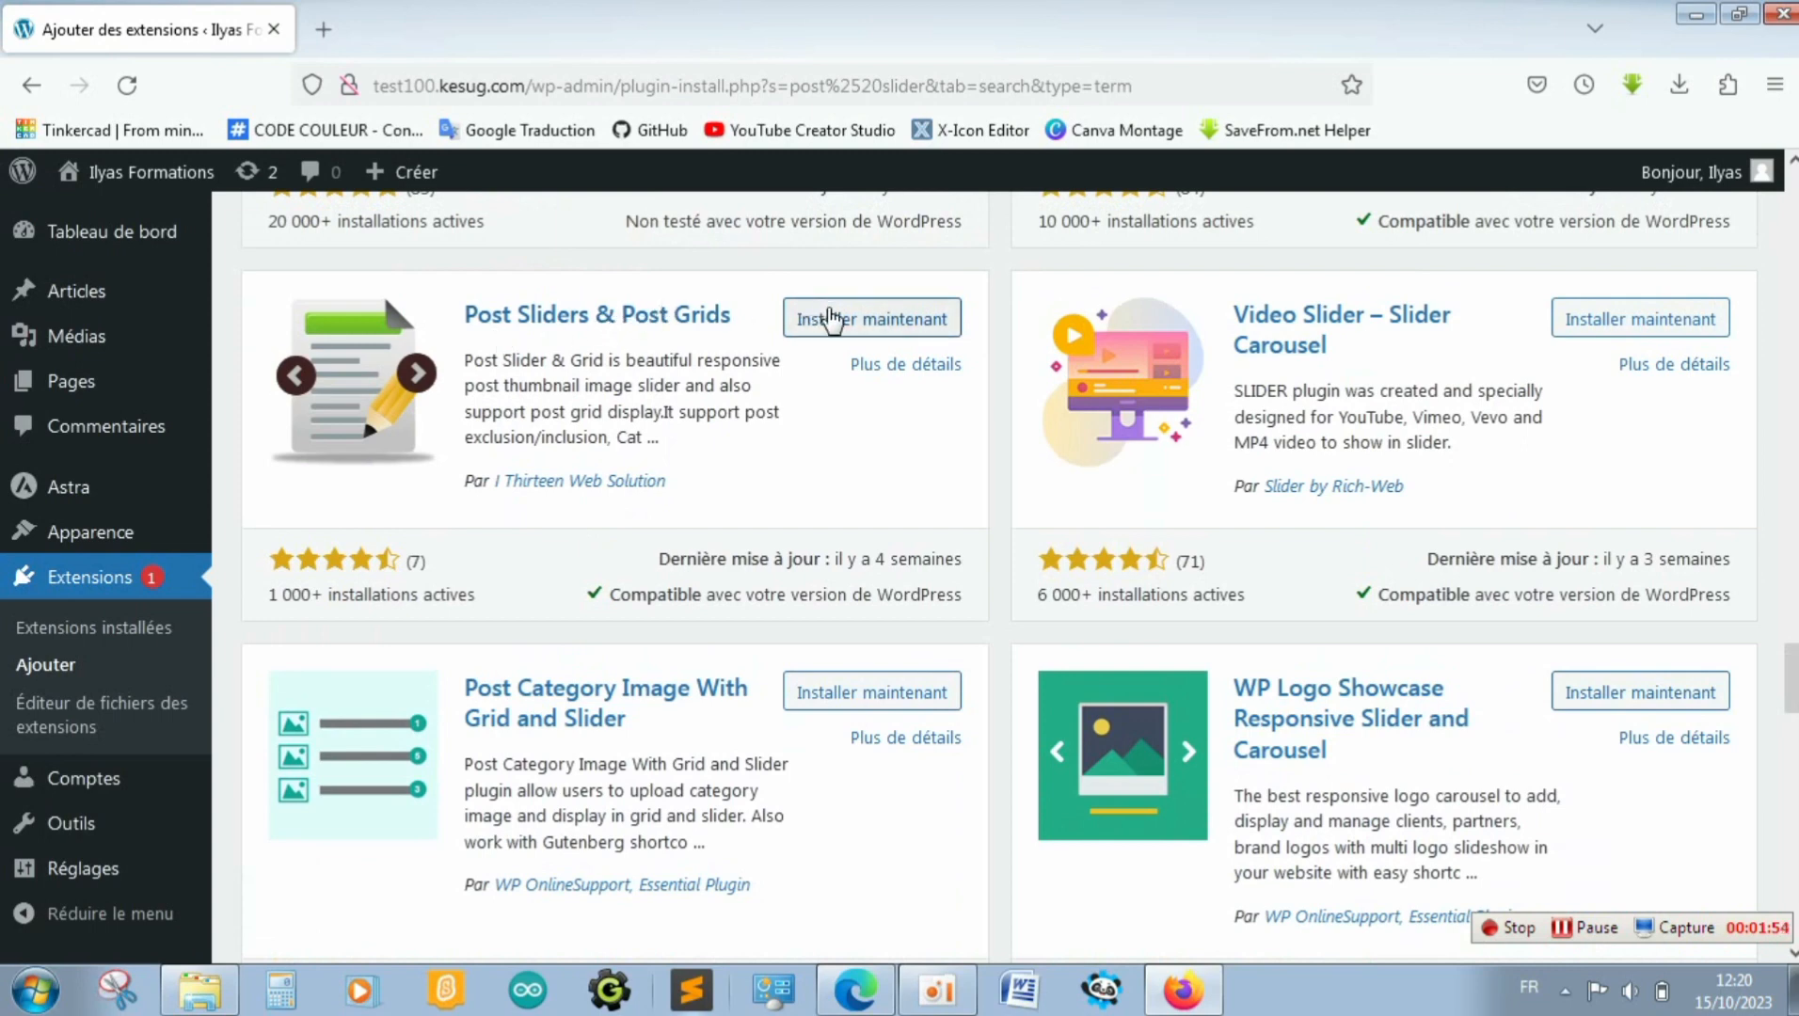
click(830, 319)
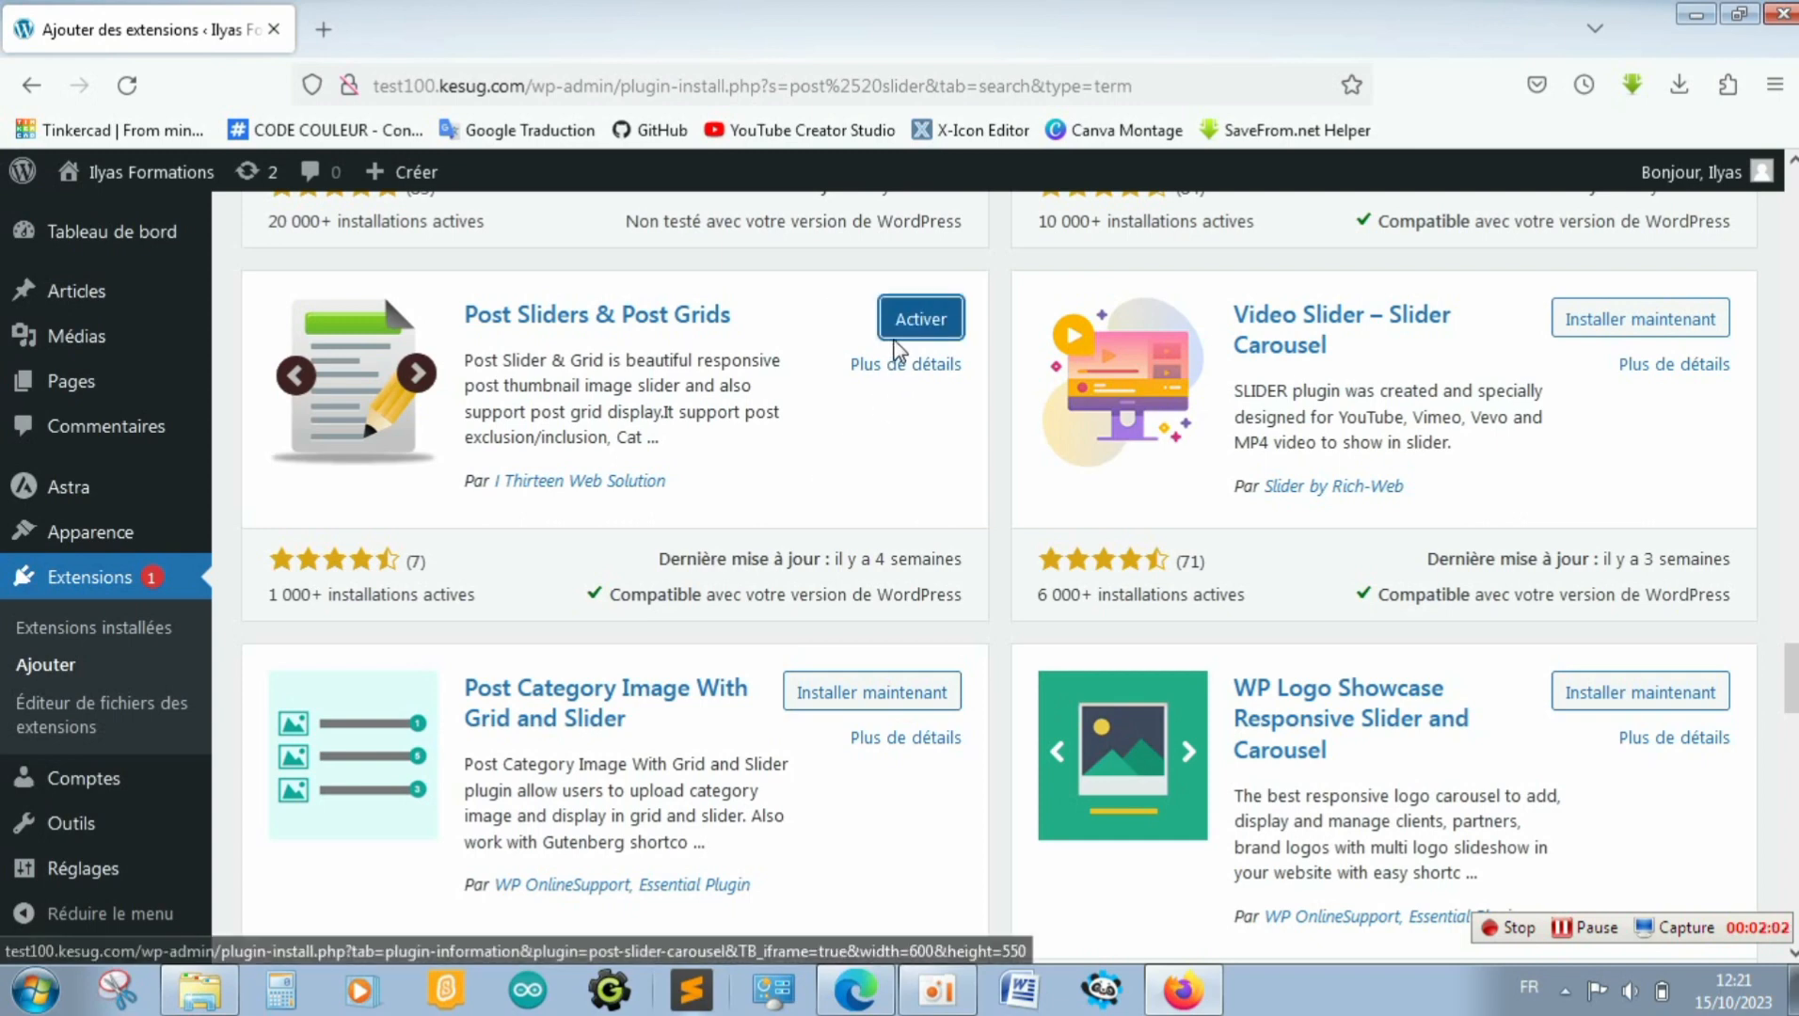
click(906, 322)
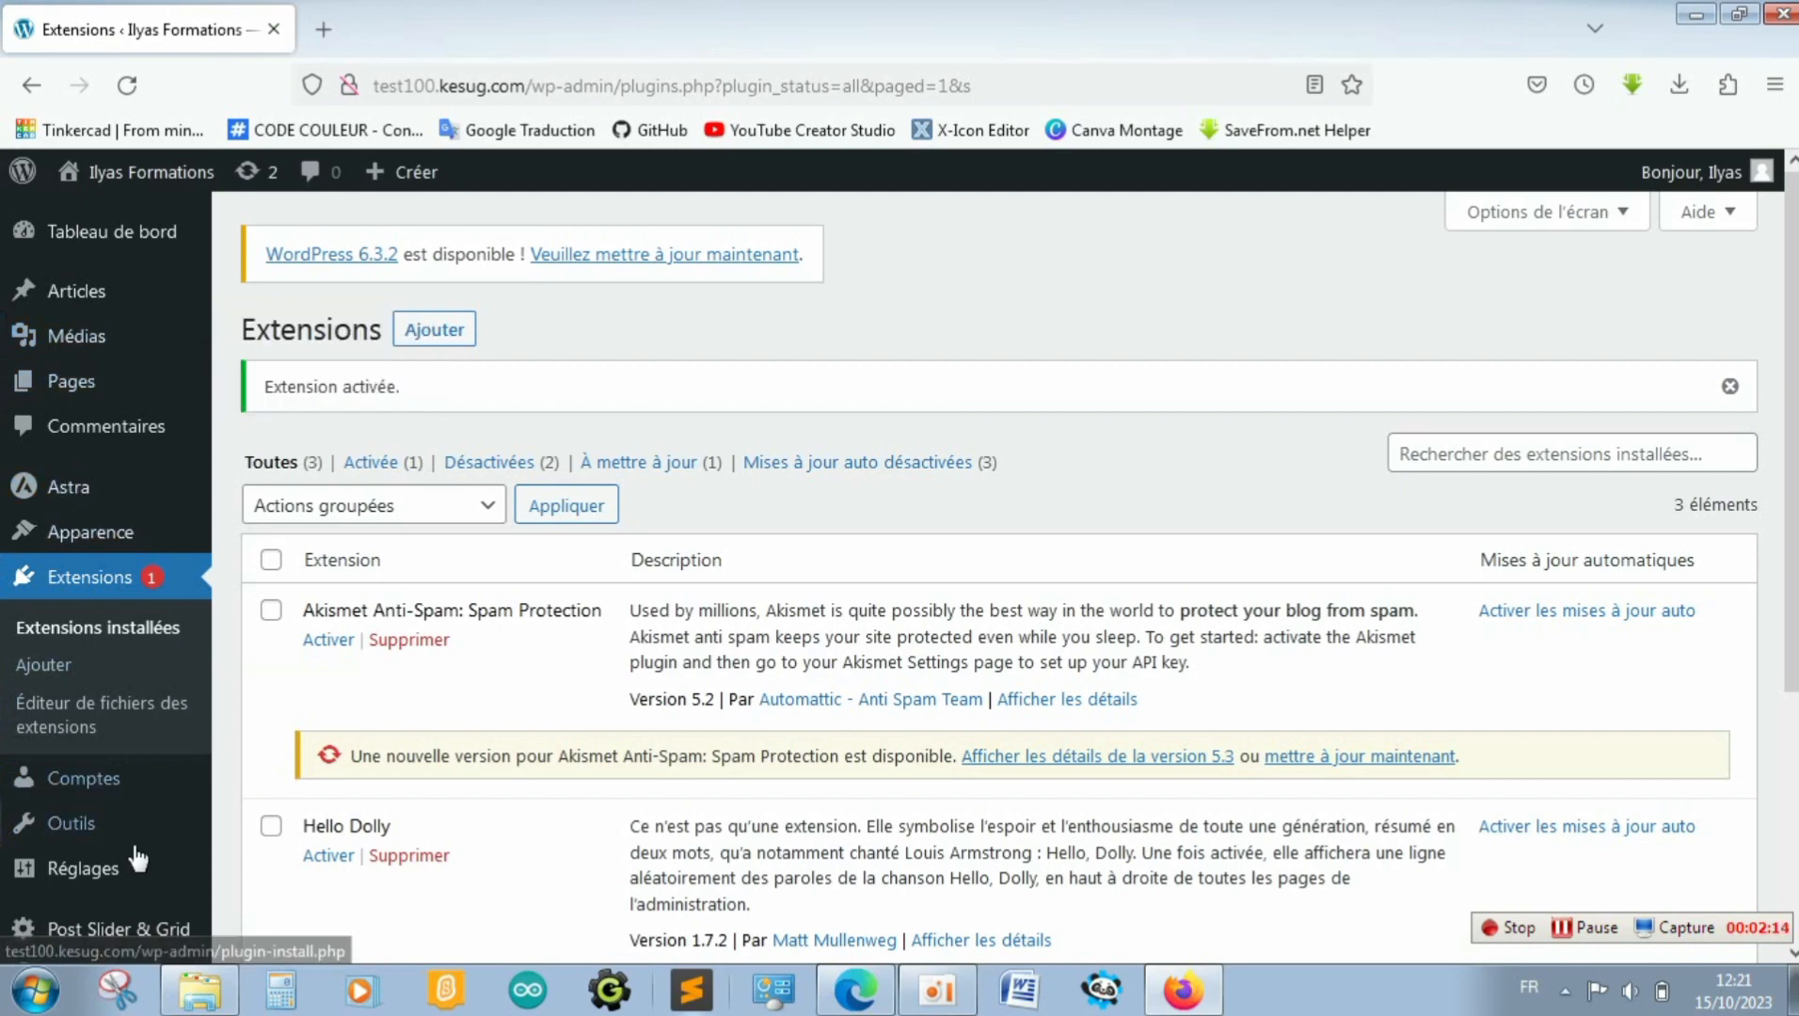
Open the Post Slider & Grid settings and change the slider background color to a light red
click(113, 929)
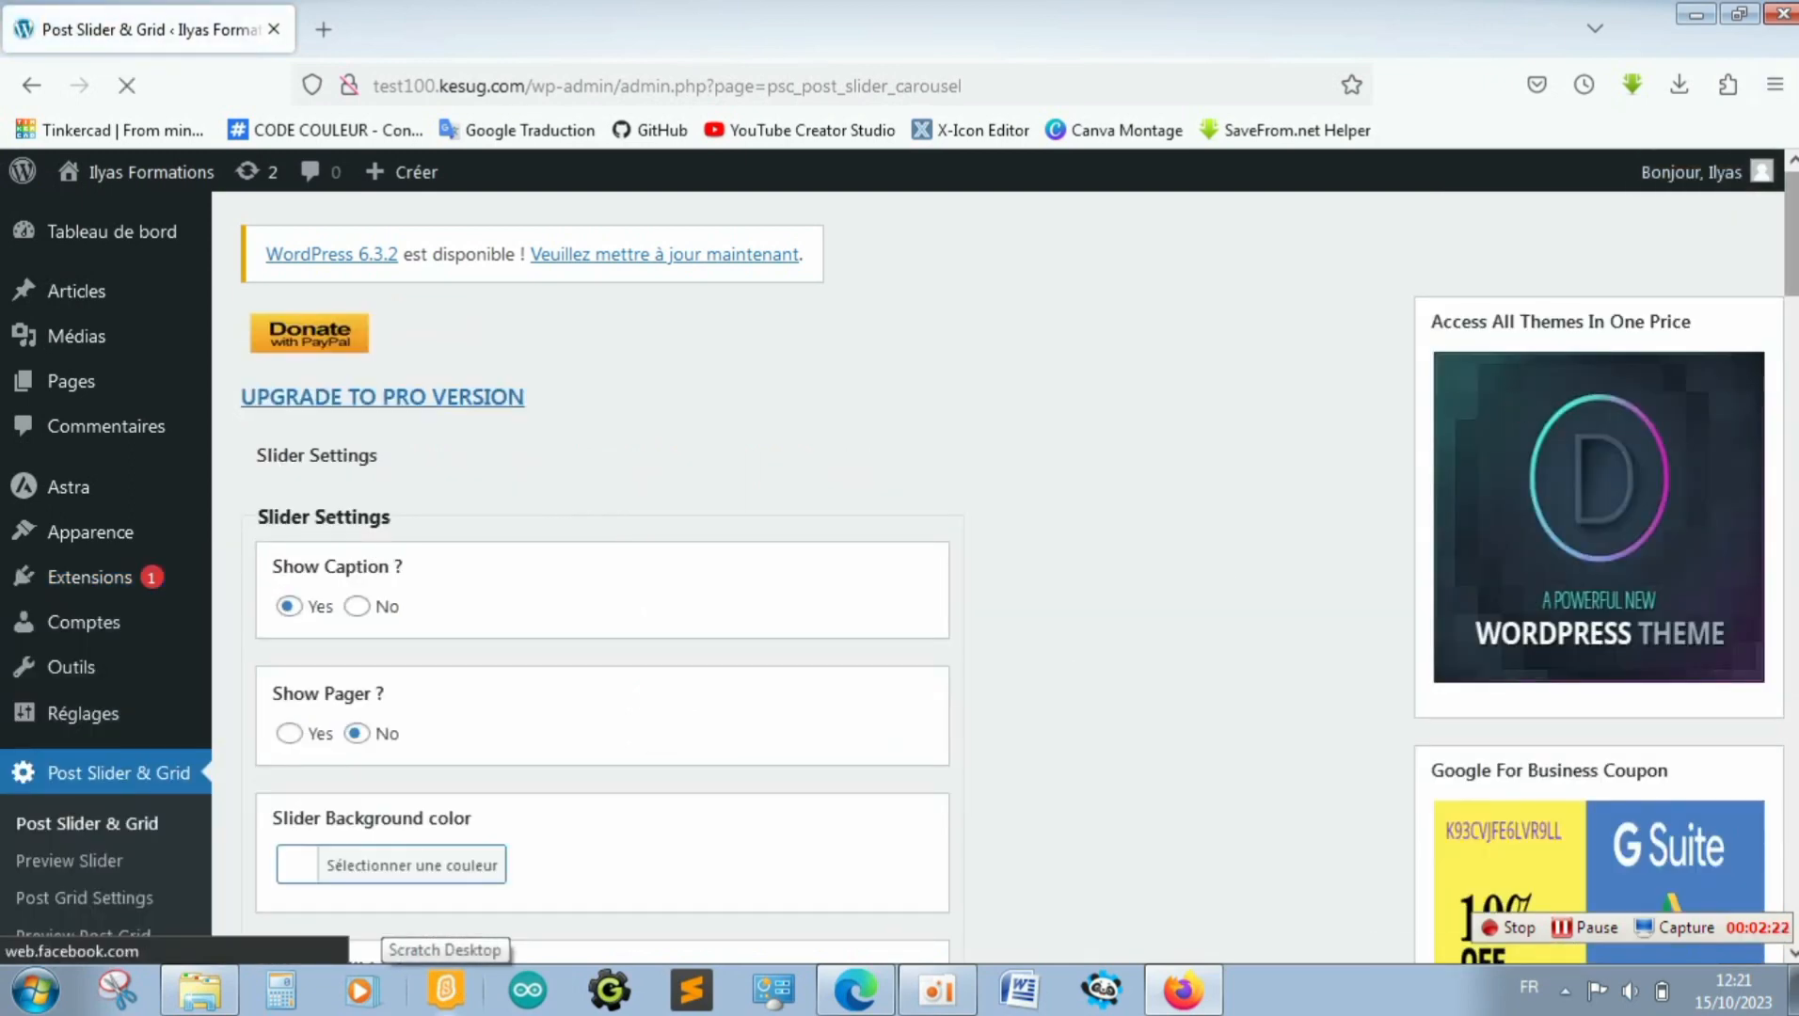
mouse_move(1792, 235)
mouse_down()
mouse_move(1792, 346)
mouse_move(1792, 244)
mouse_up()
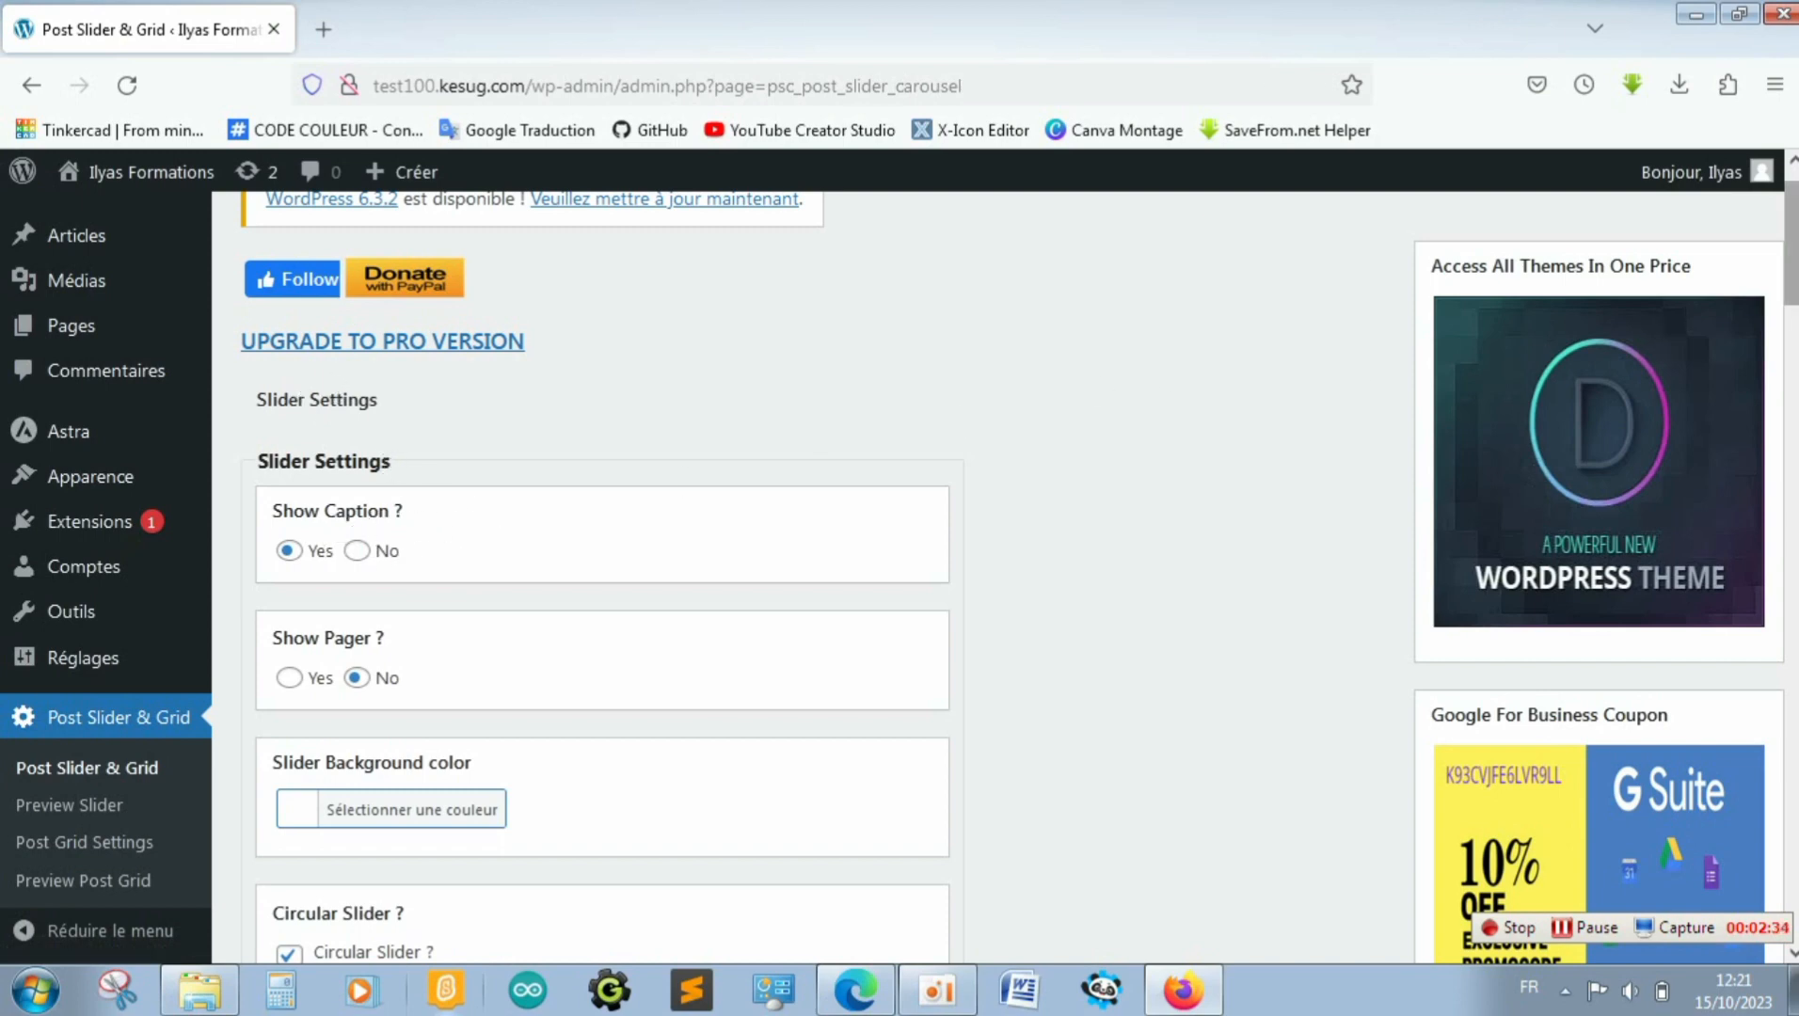
scroll(899, 574, down, 3)
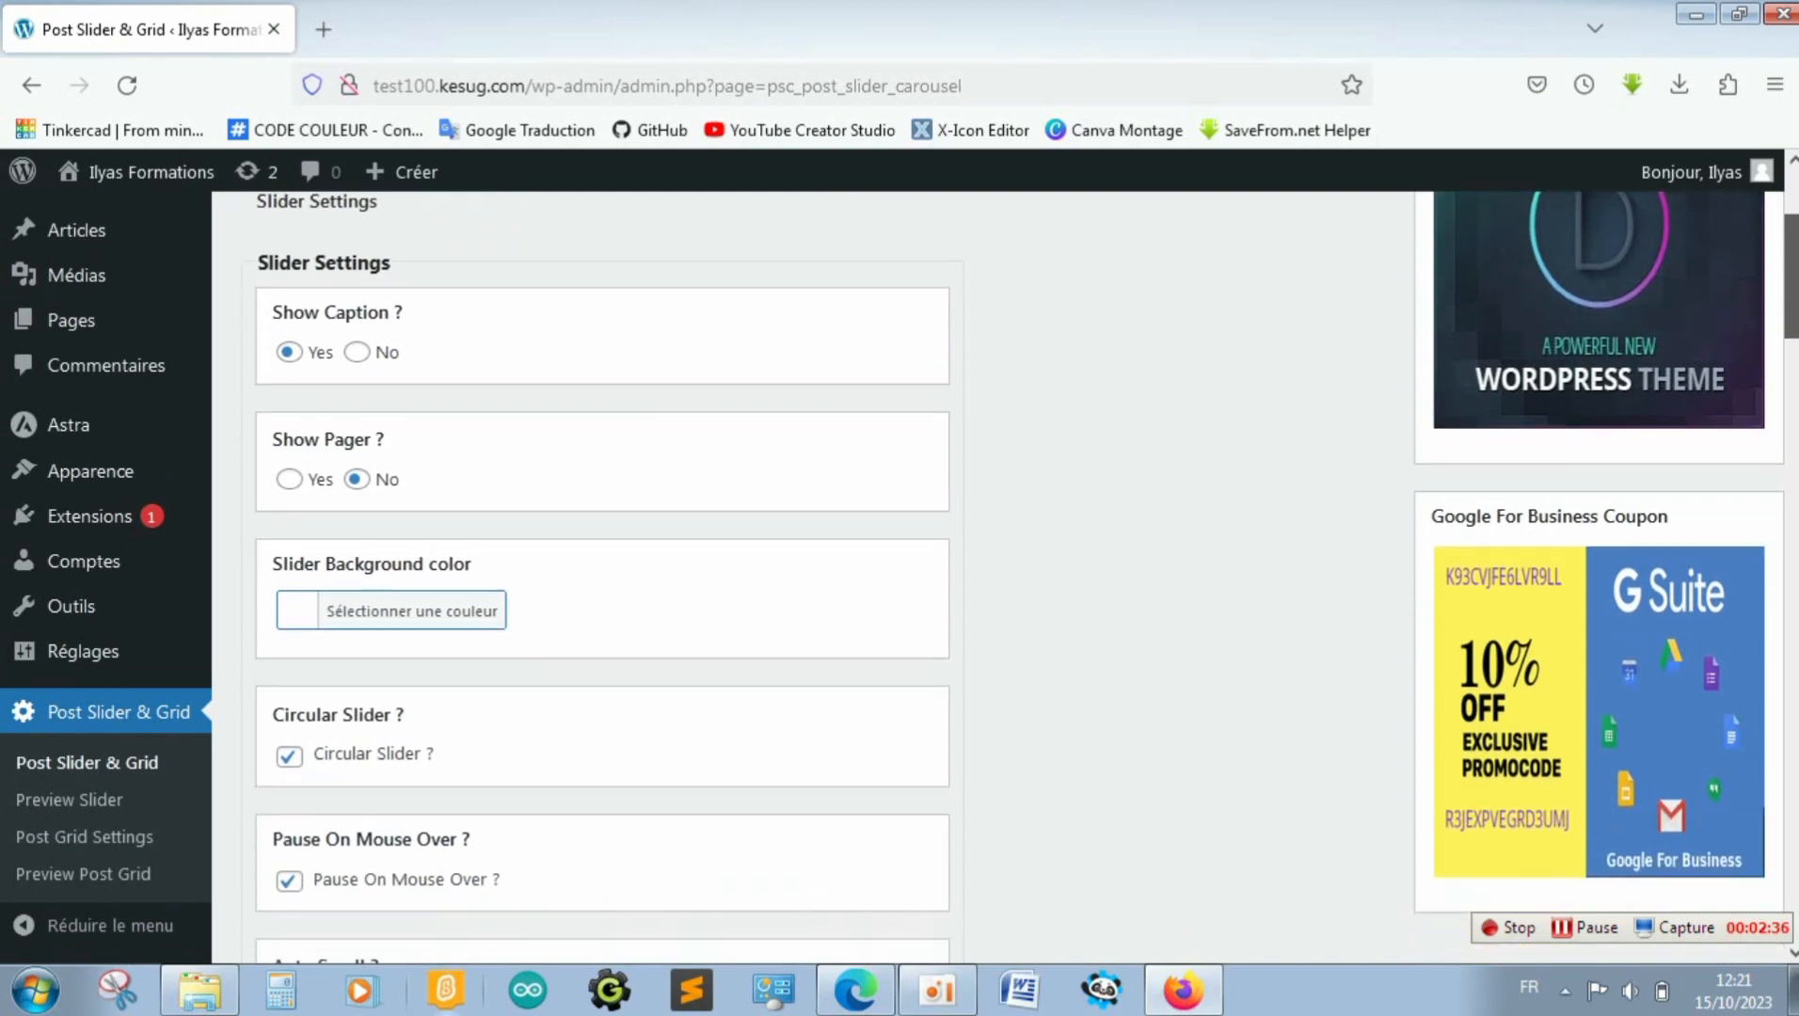
scroll(900, 574, down, 2)
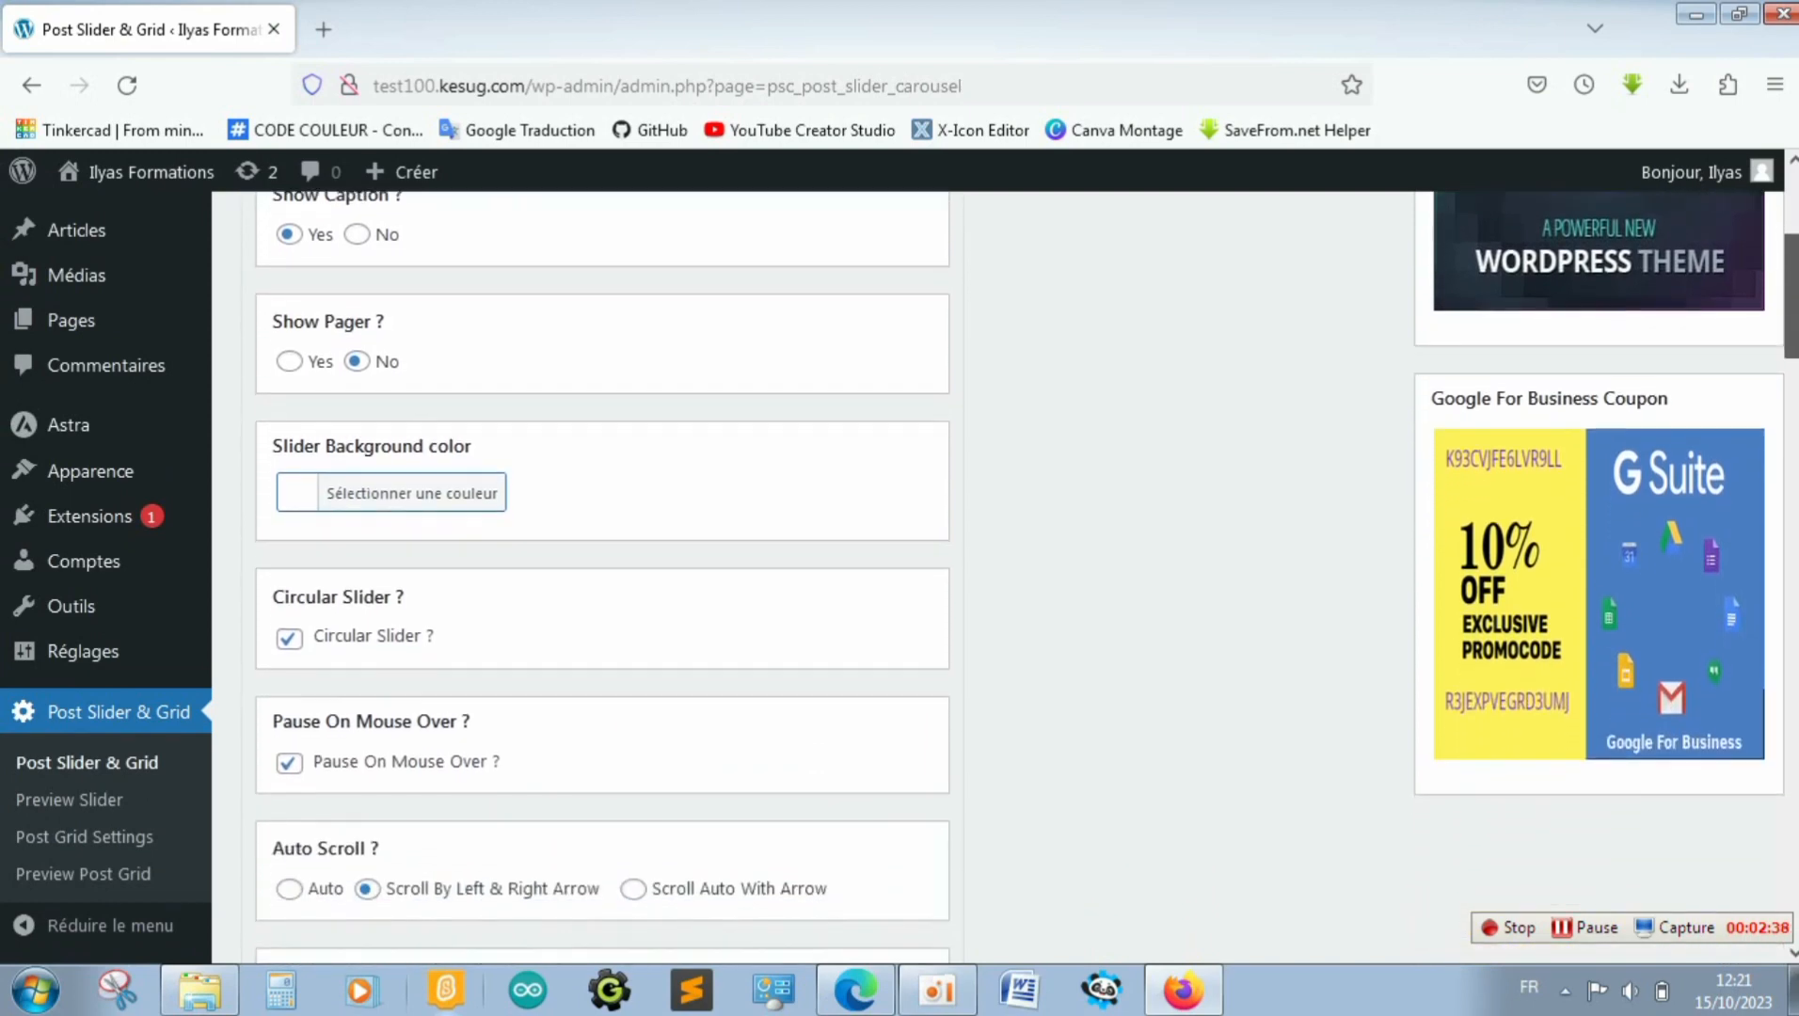
scroll(900, 574, down, 1)
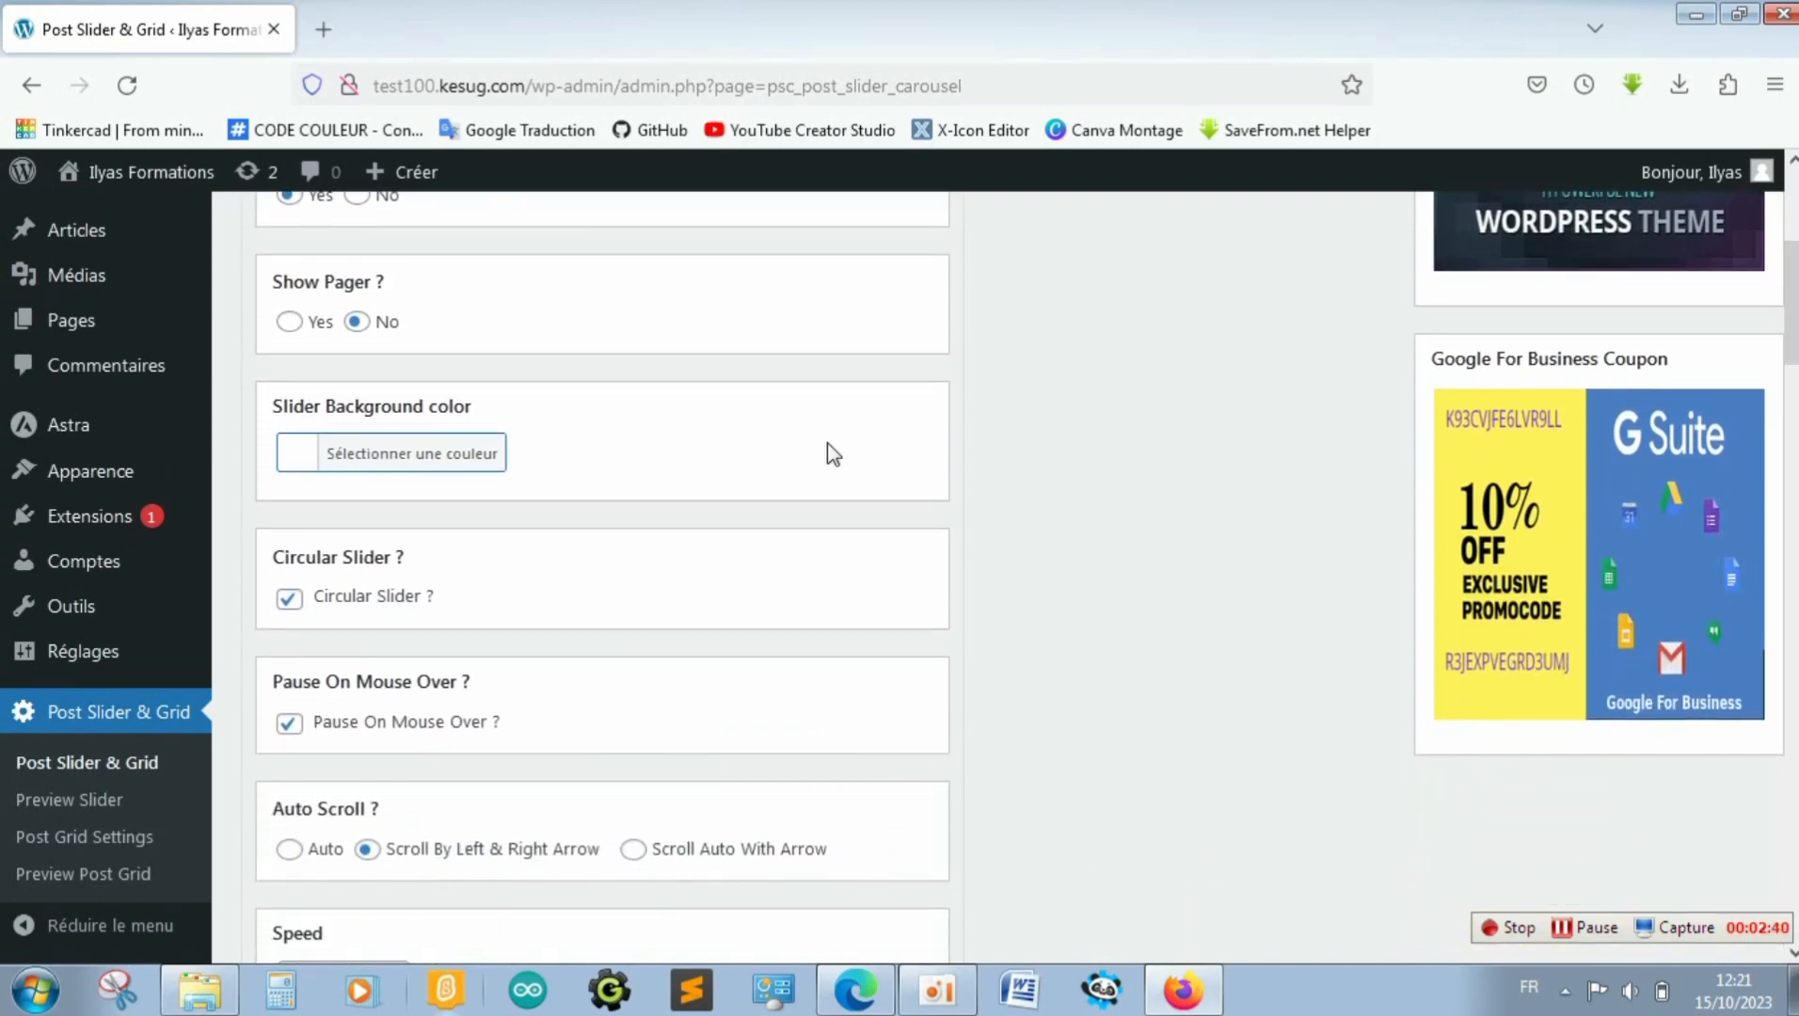
click(383, 454)
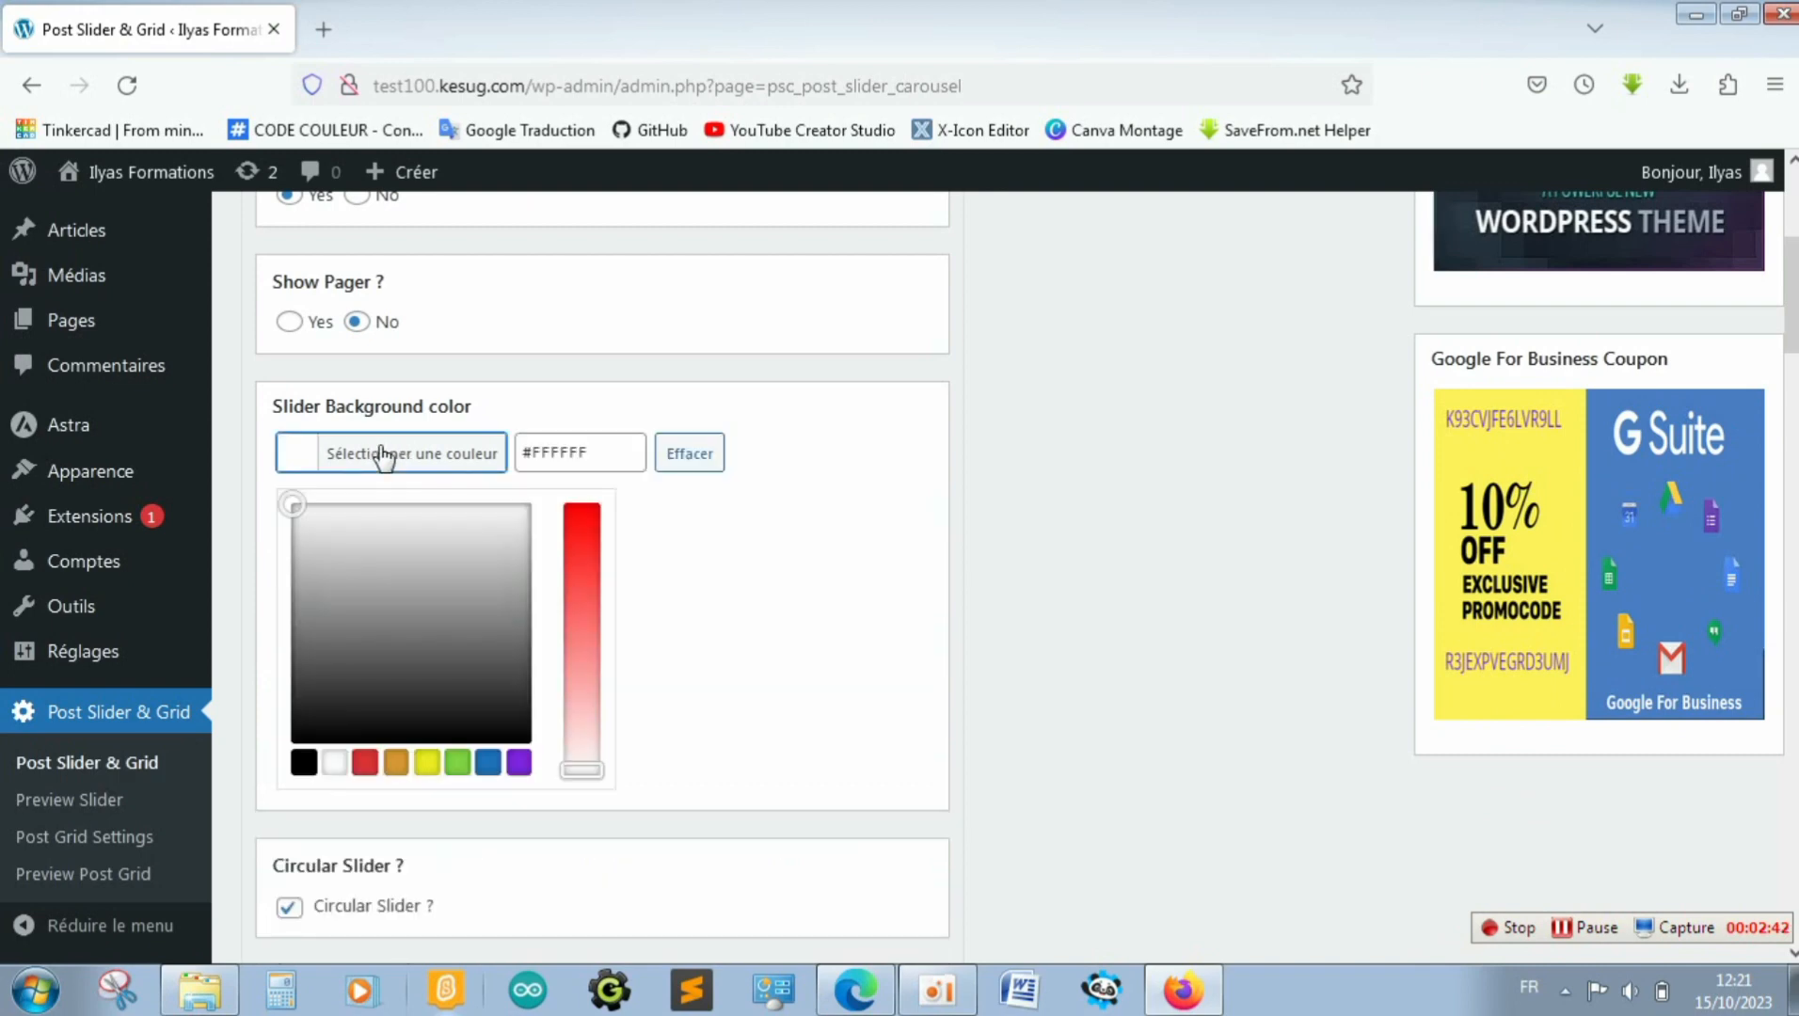
click(292, 507)
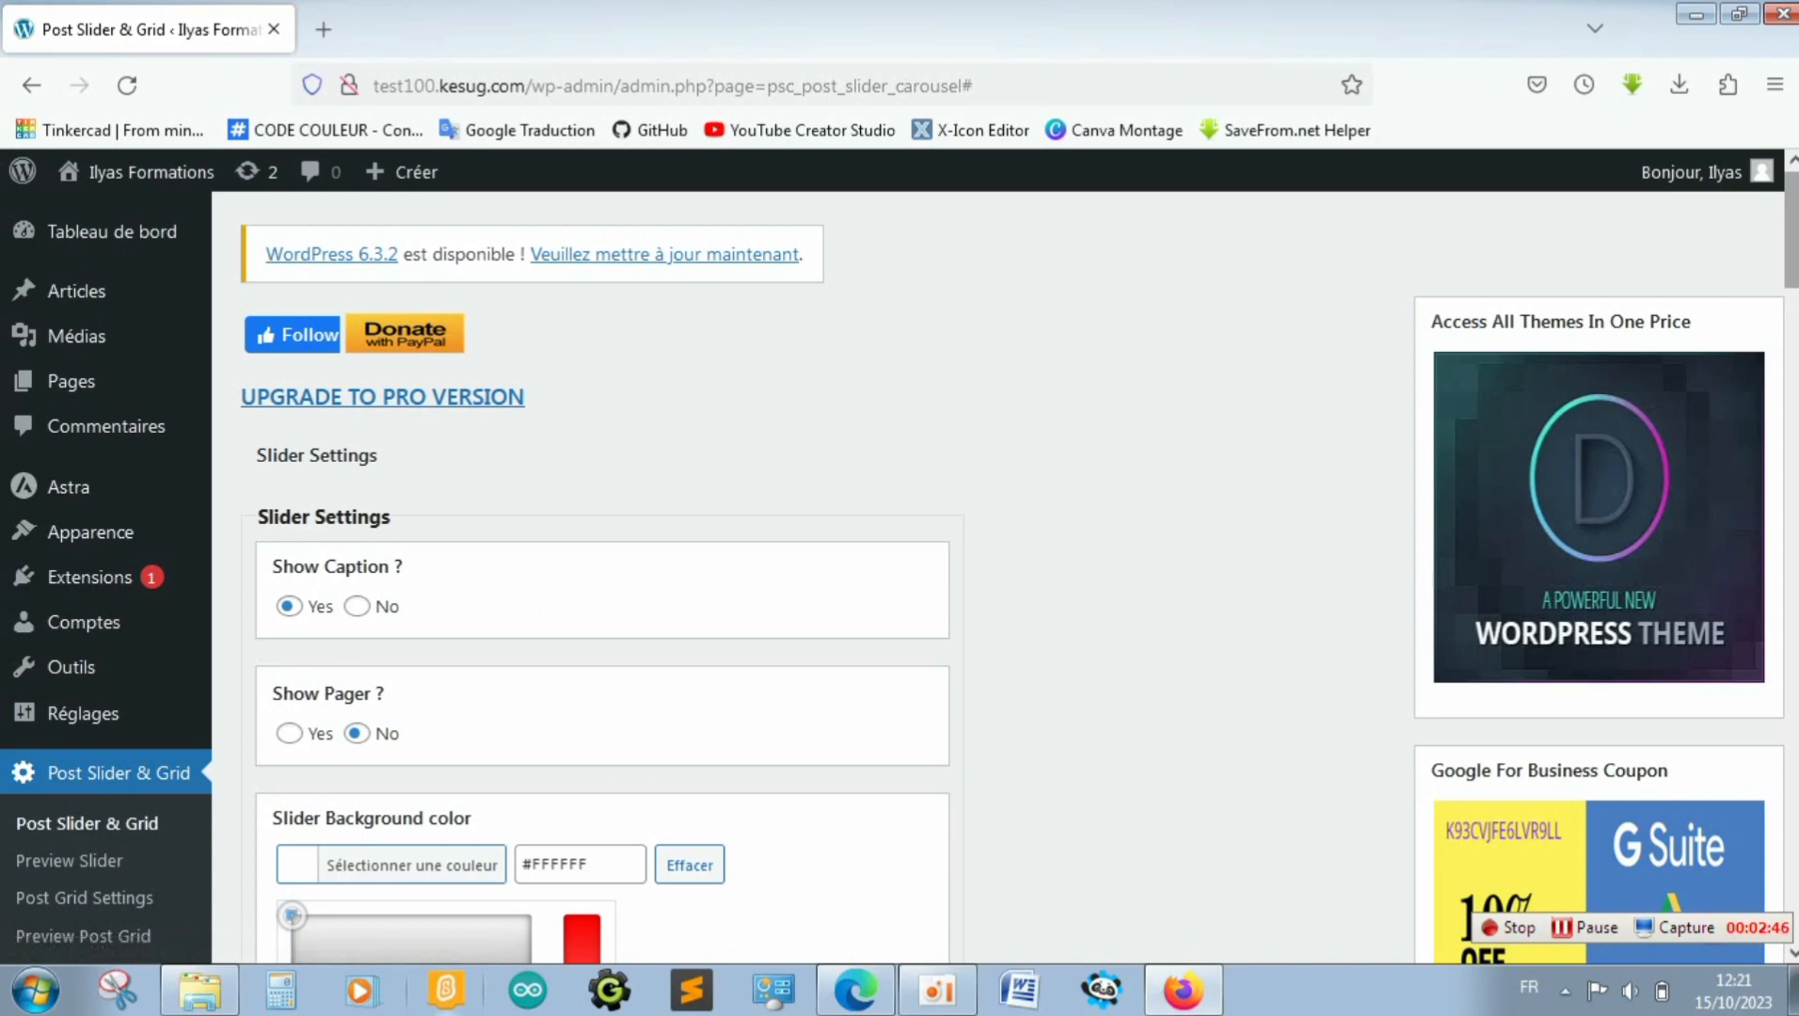
scroll(1344, 368, down, 5)
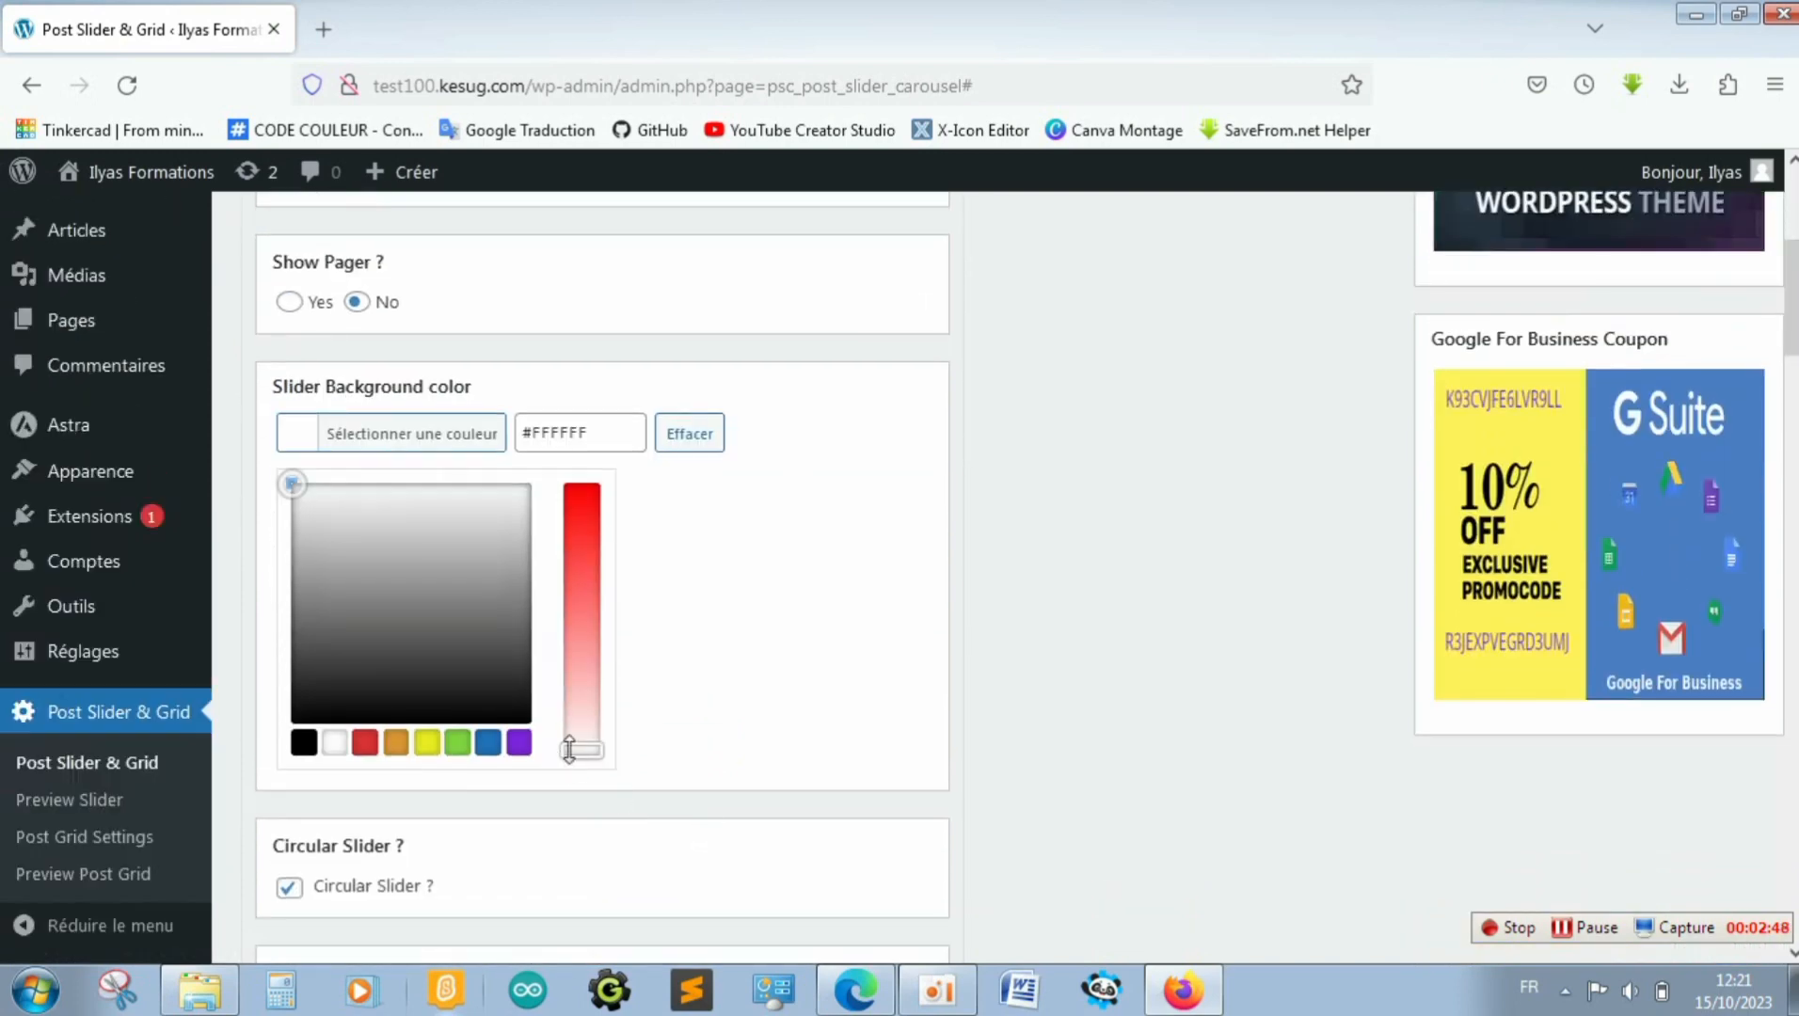
drag(570, 750, 600, 613)
click(1157, 611)
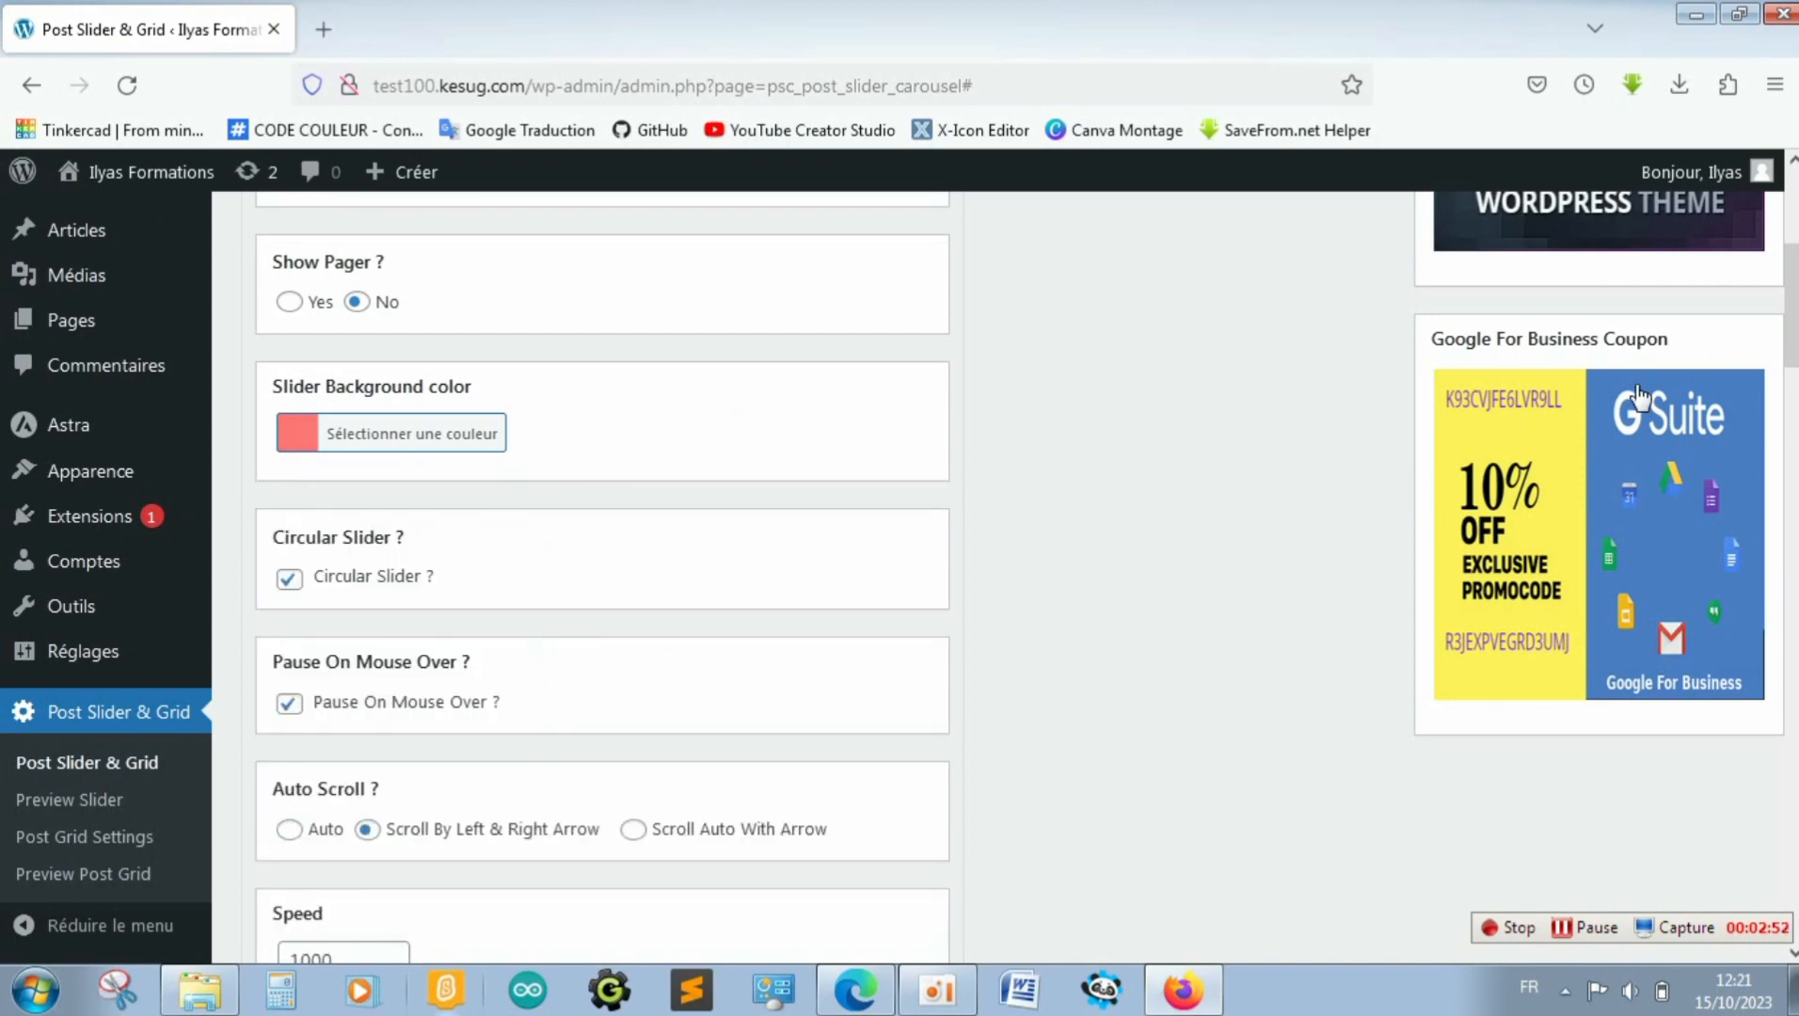
Set the slider's Auto Scroll option to Auto
drag(1792, 312, 1794, 364)
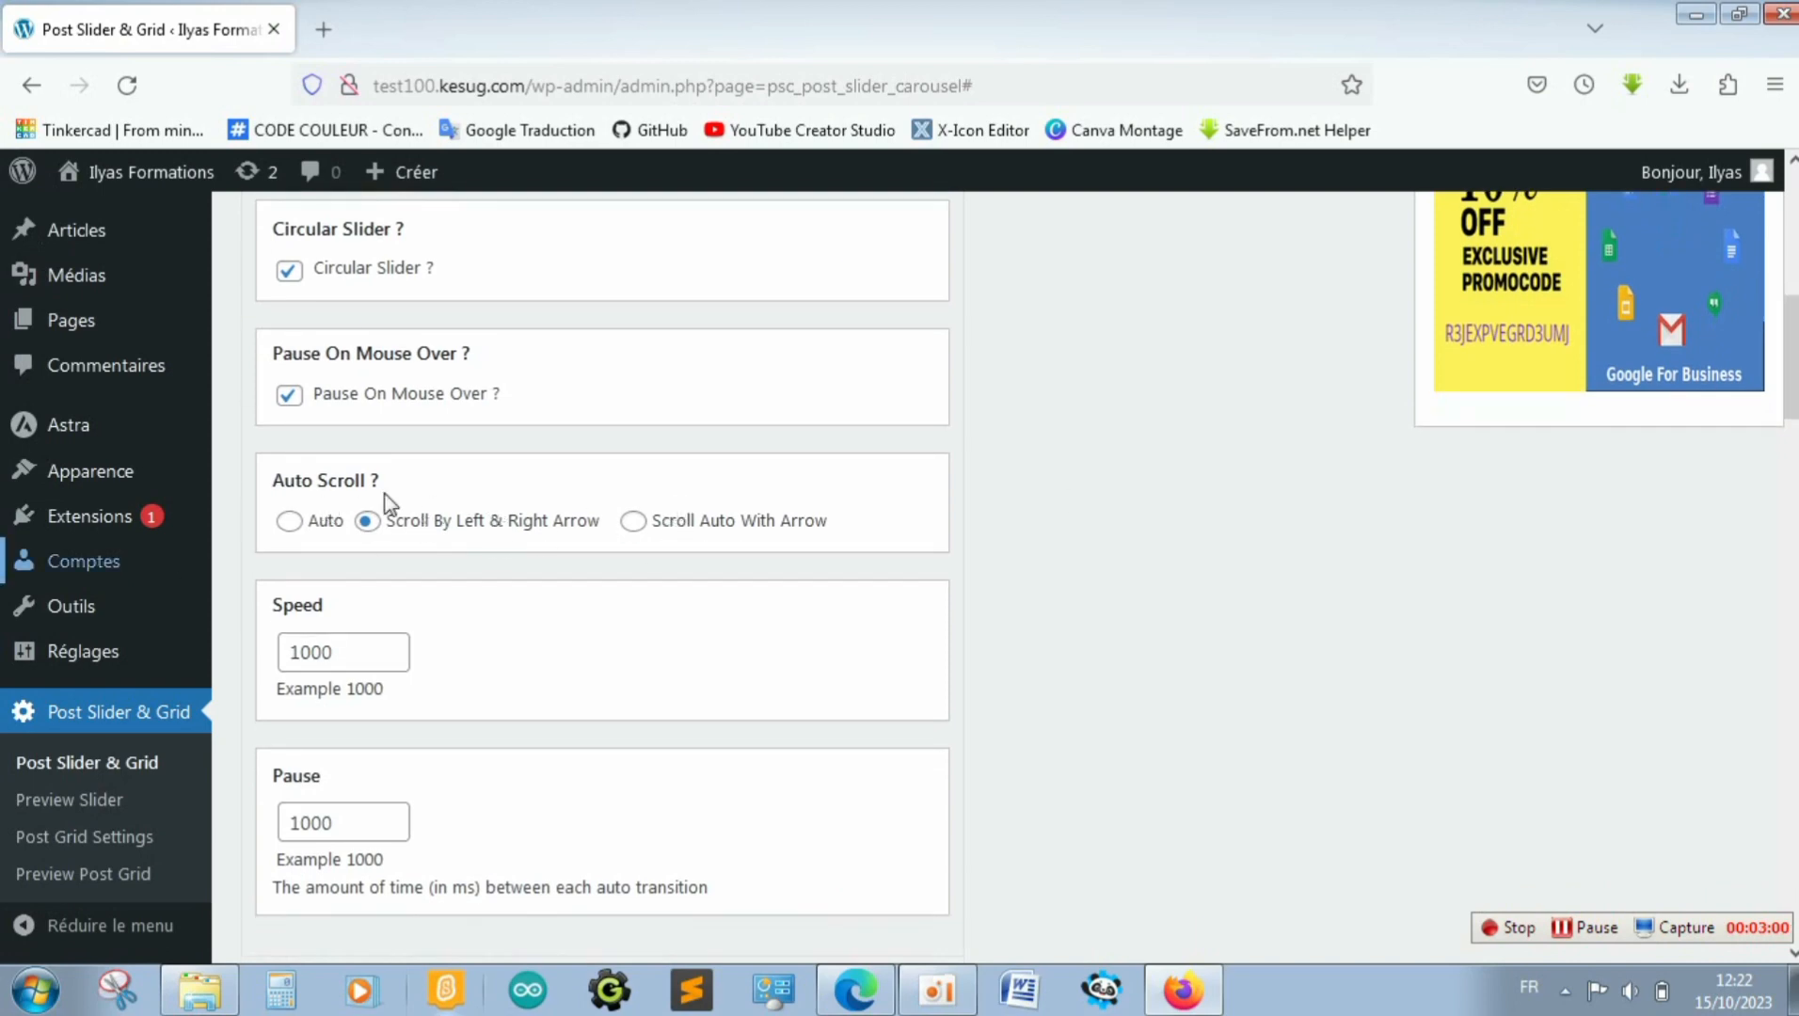
click(288, 521)
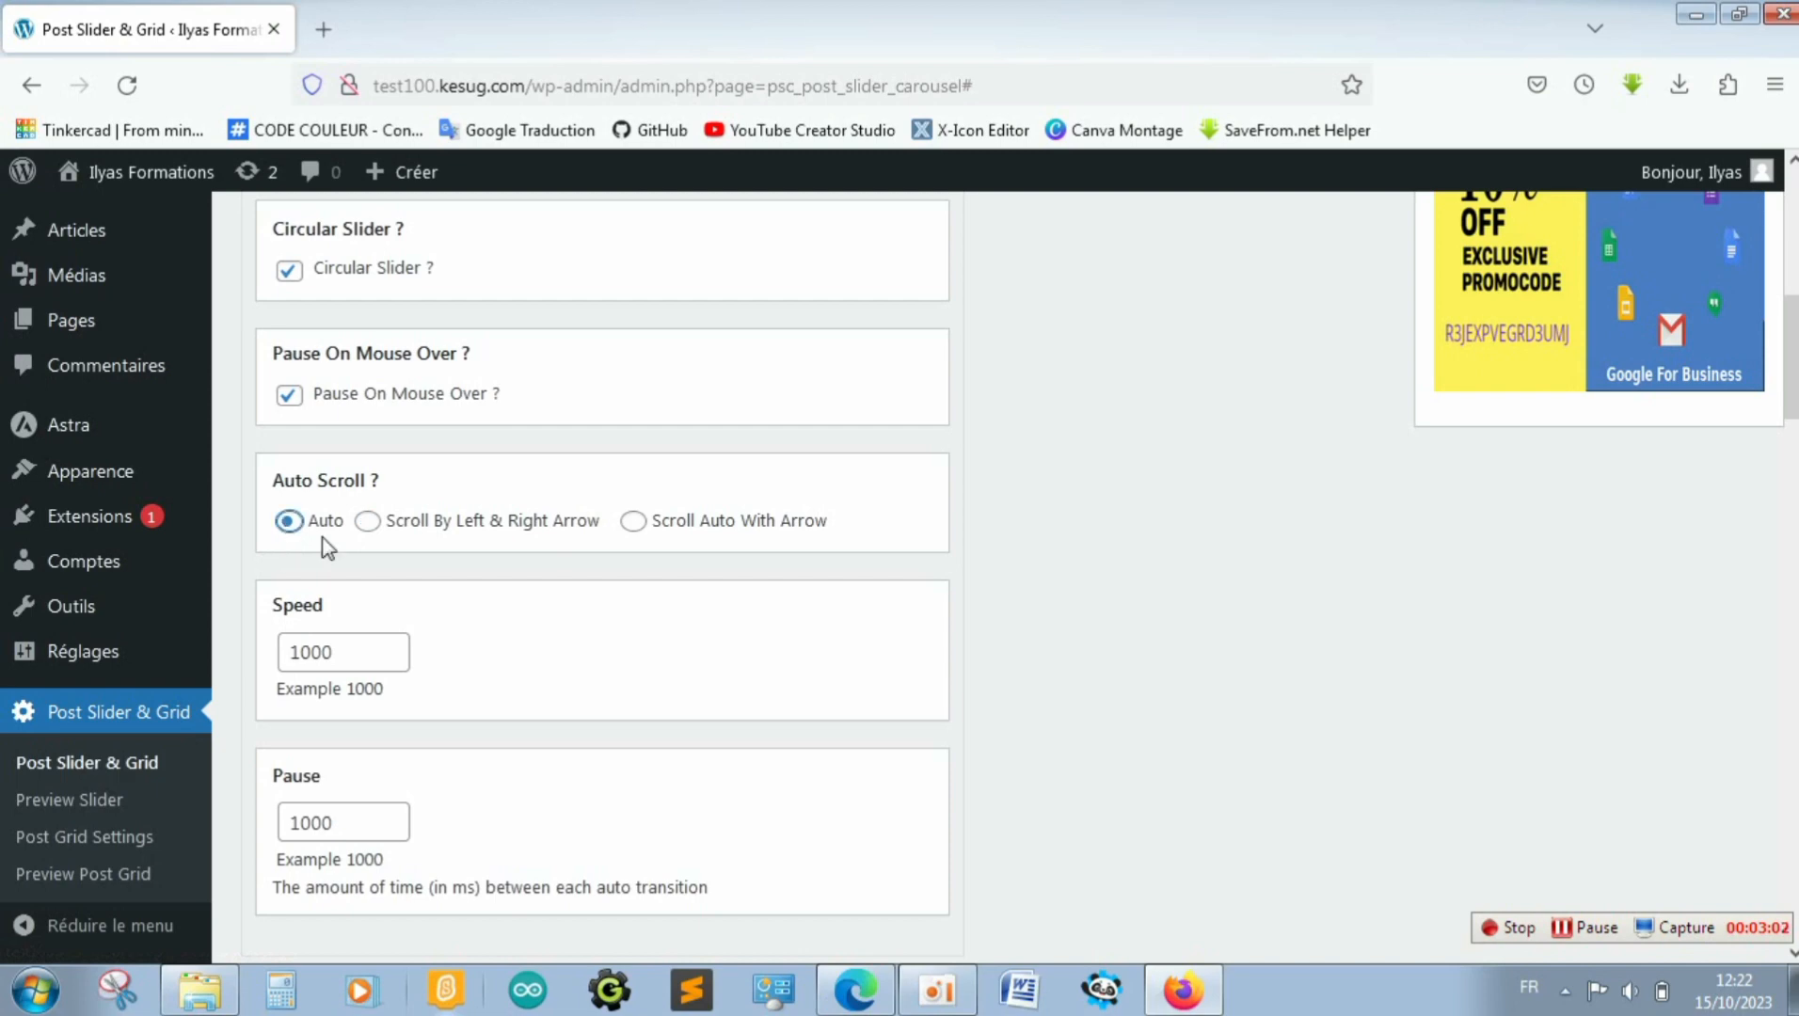
click(303, 659)
key(BackSpace)
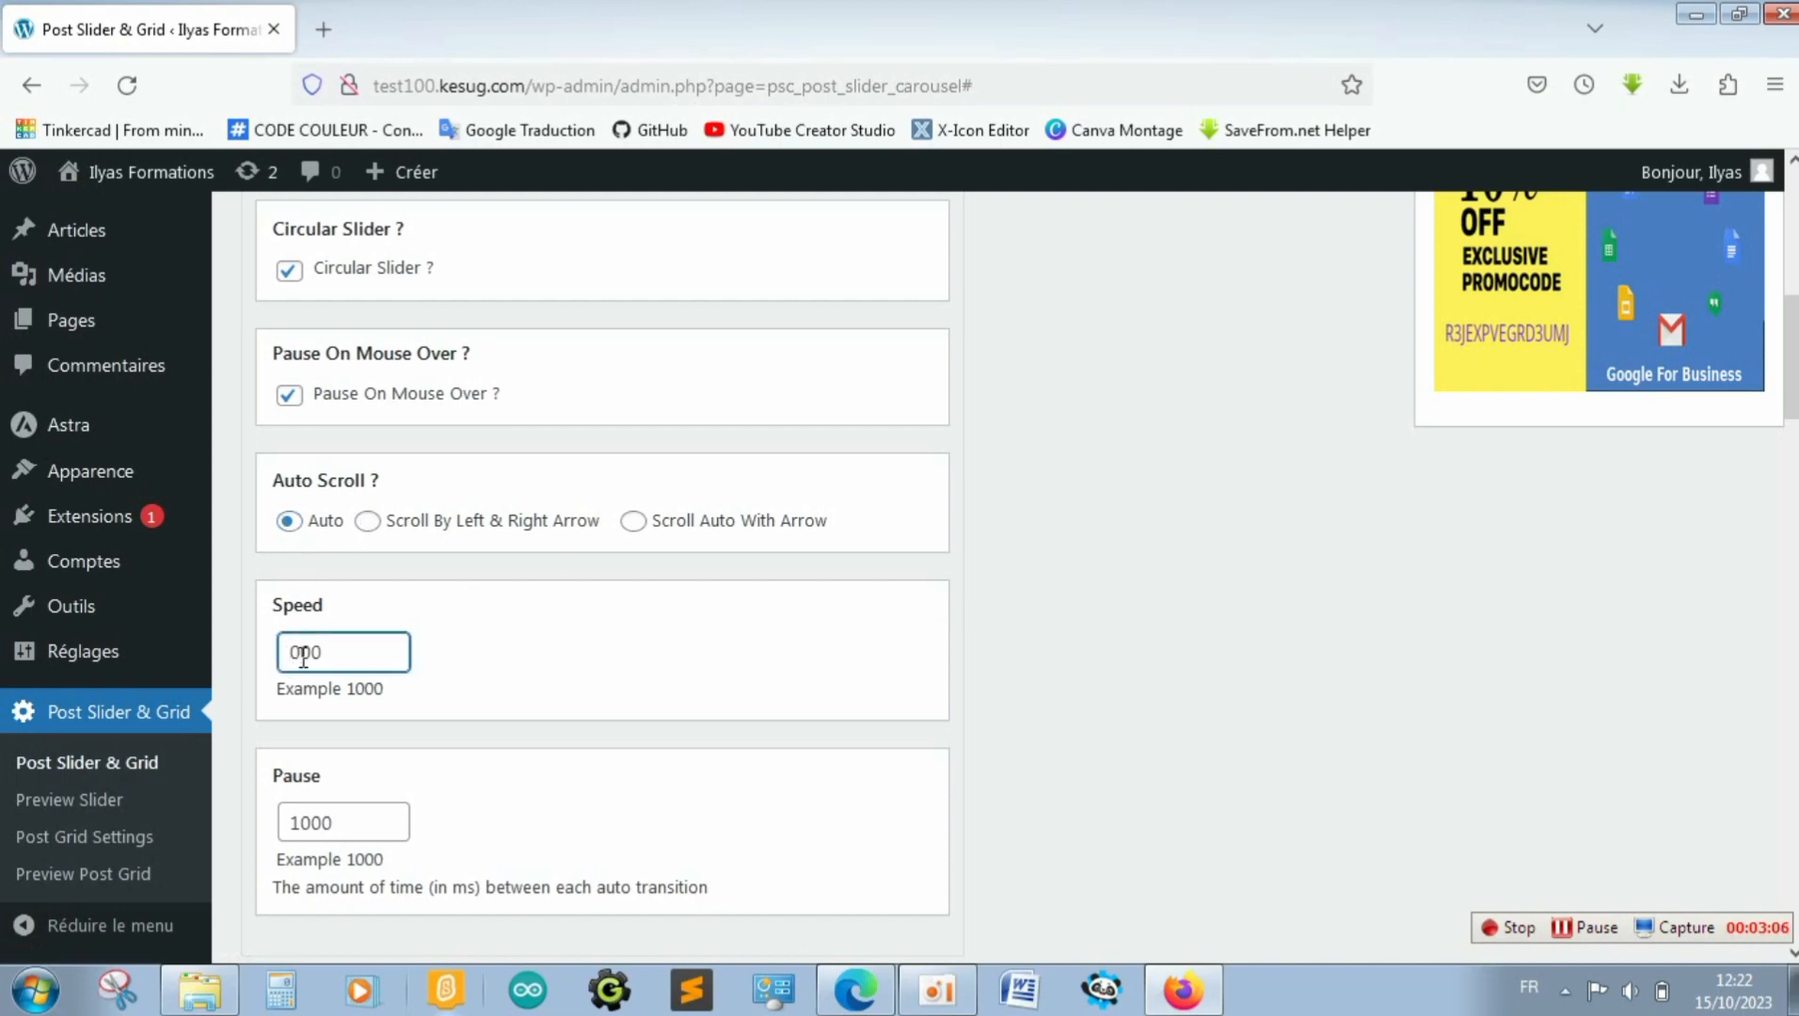
text(5)
key(BackSpace)
text(1)
click(1750, 578)
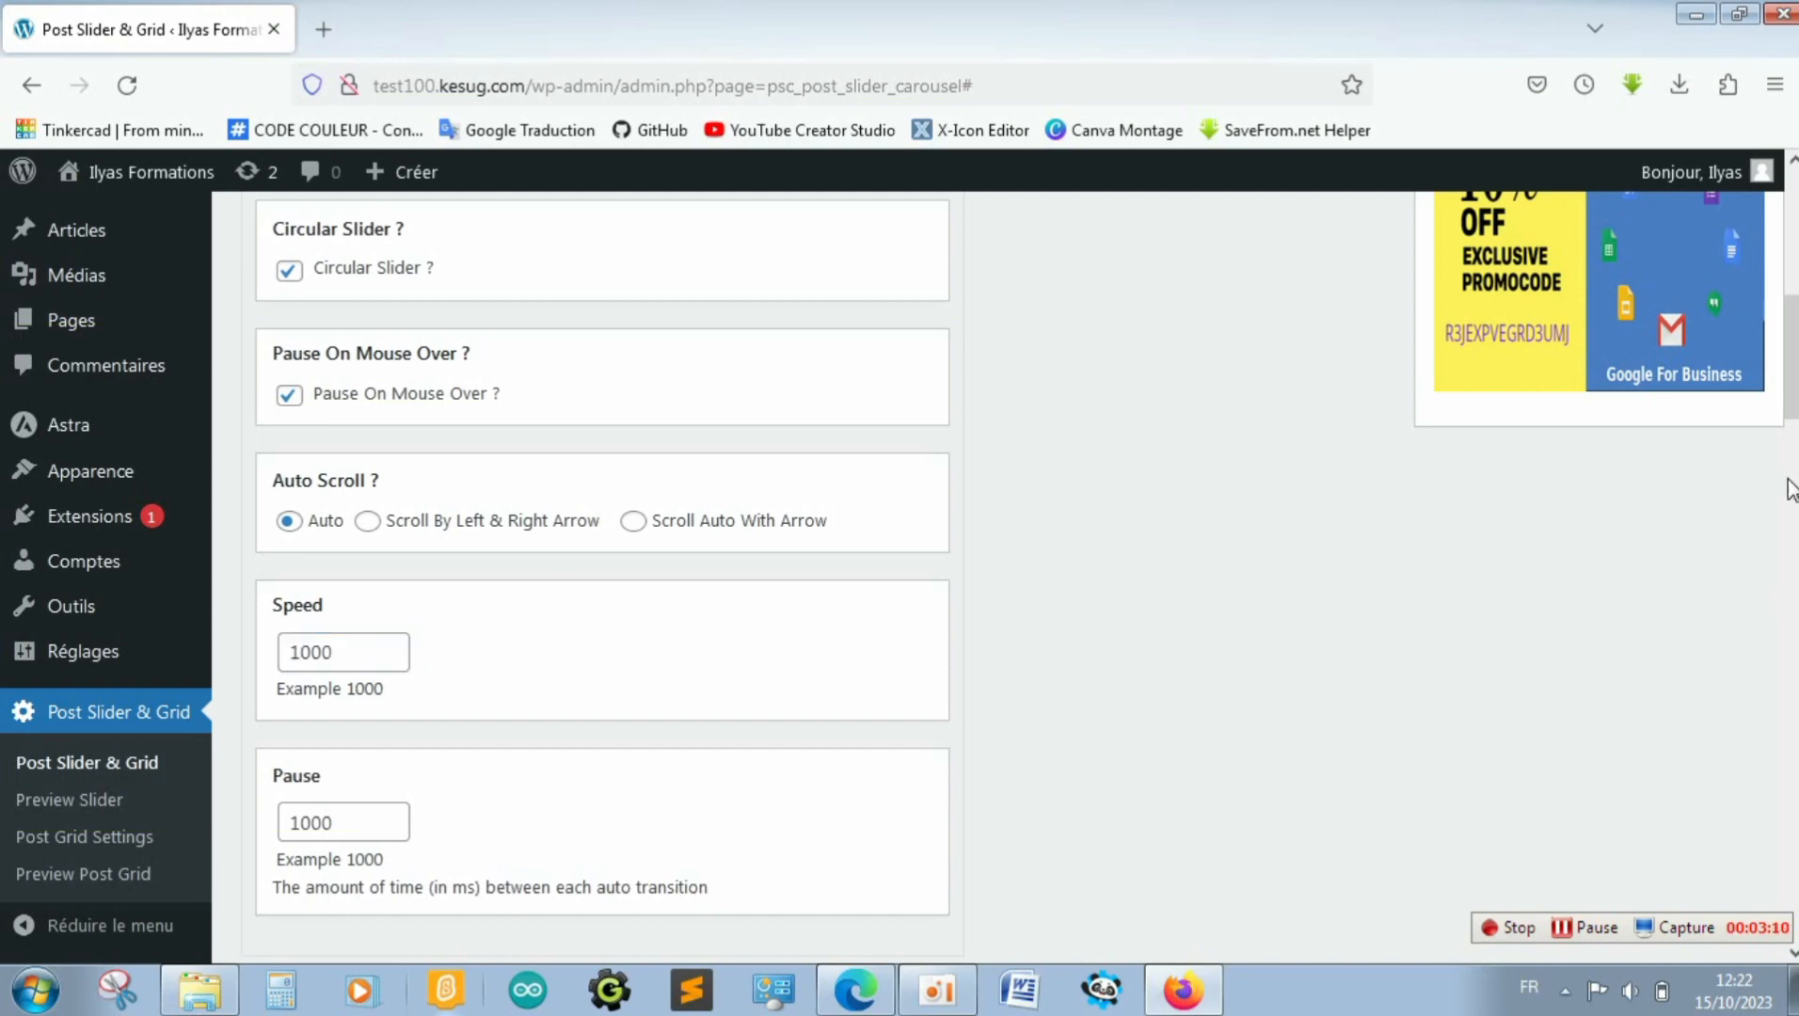
scroll(1790, 490, down, 4)
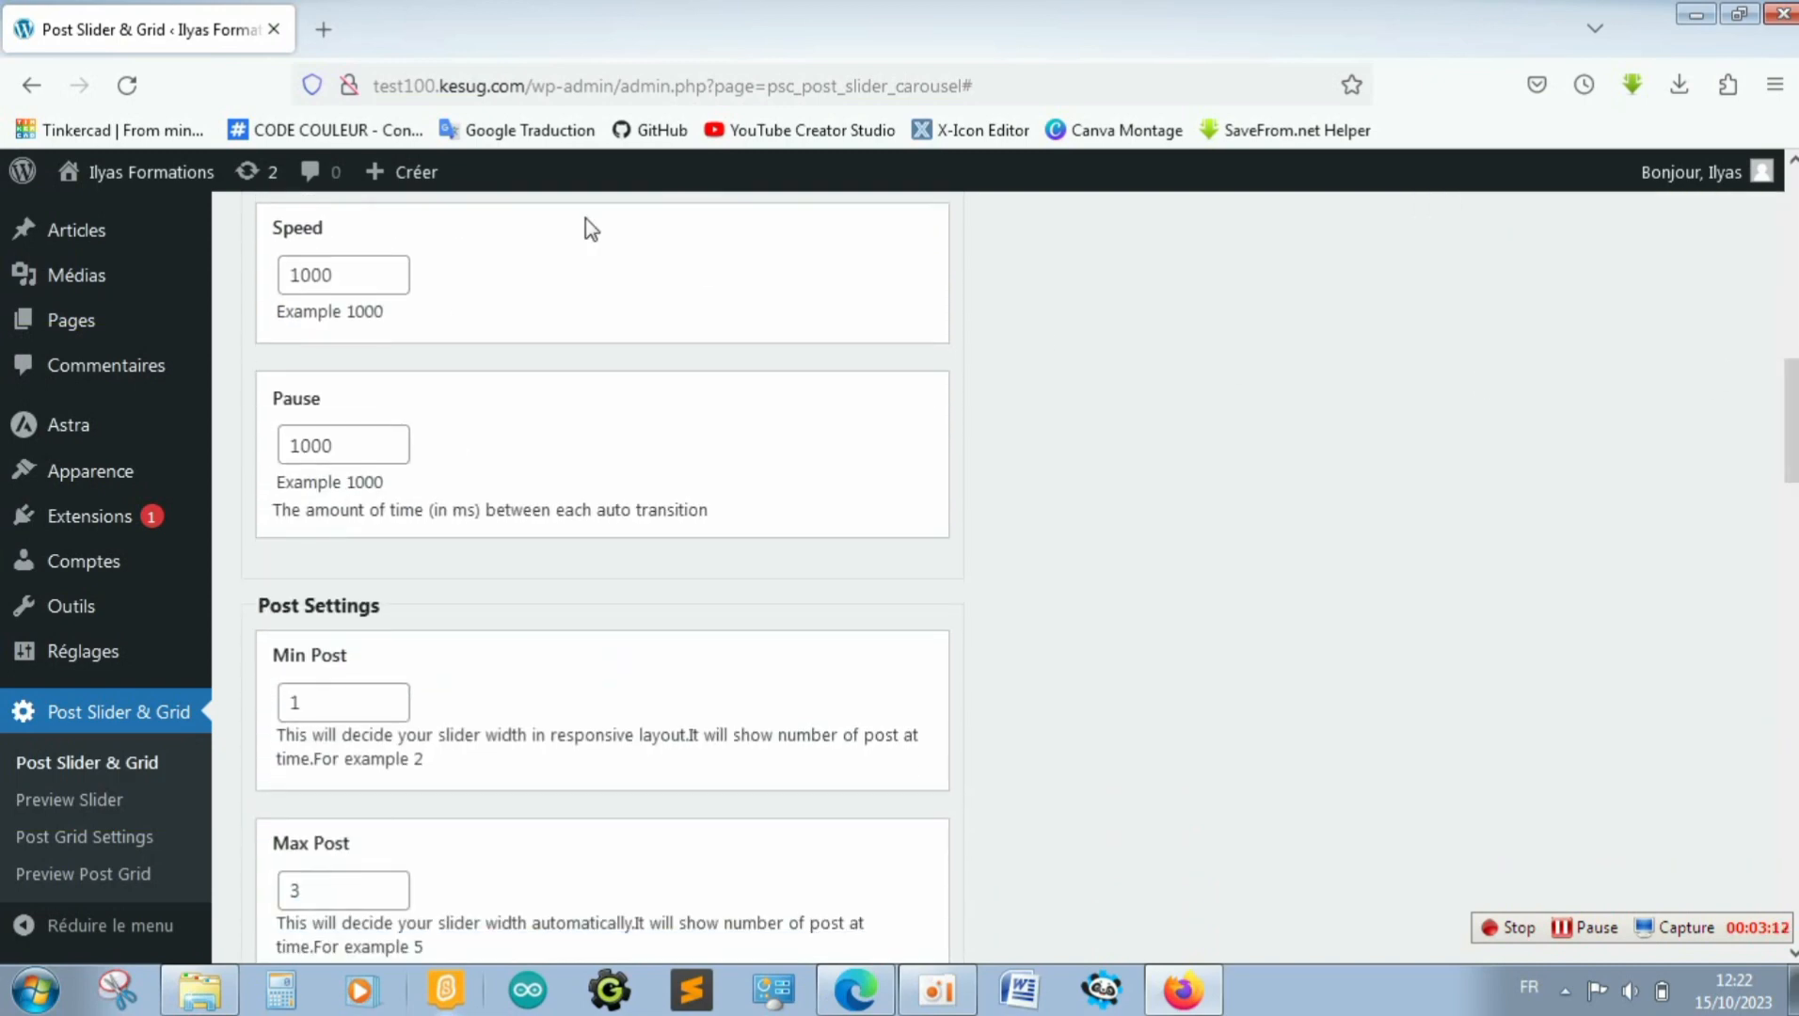
double_click(352, 453)
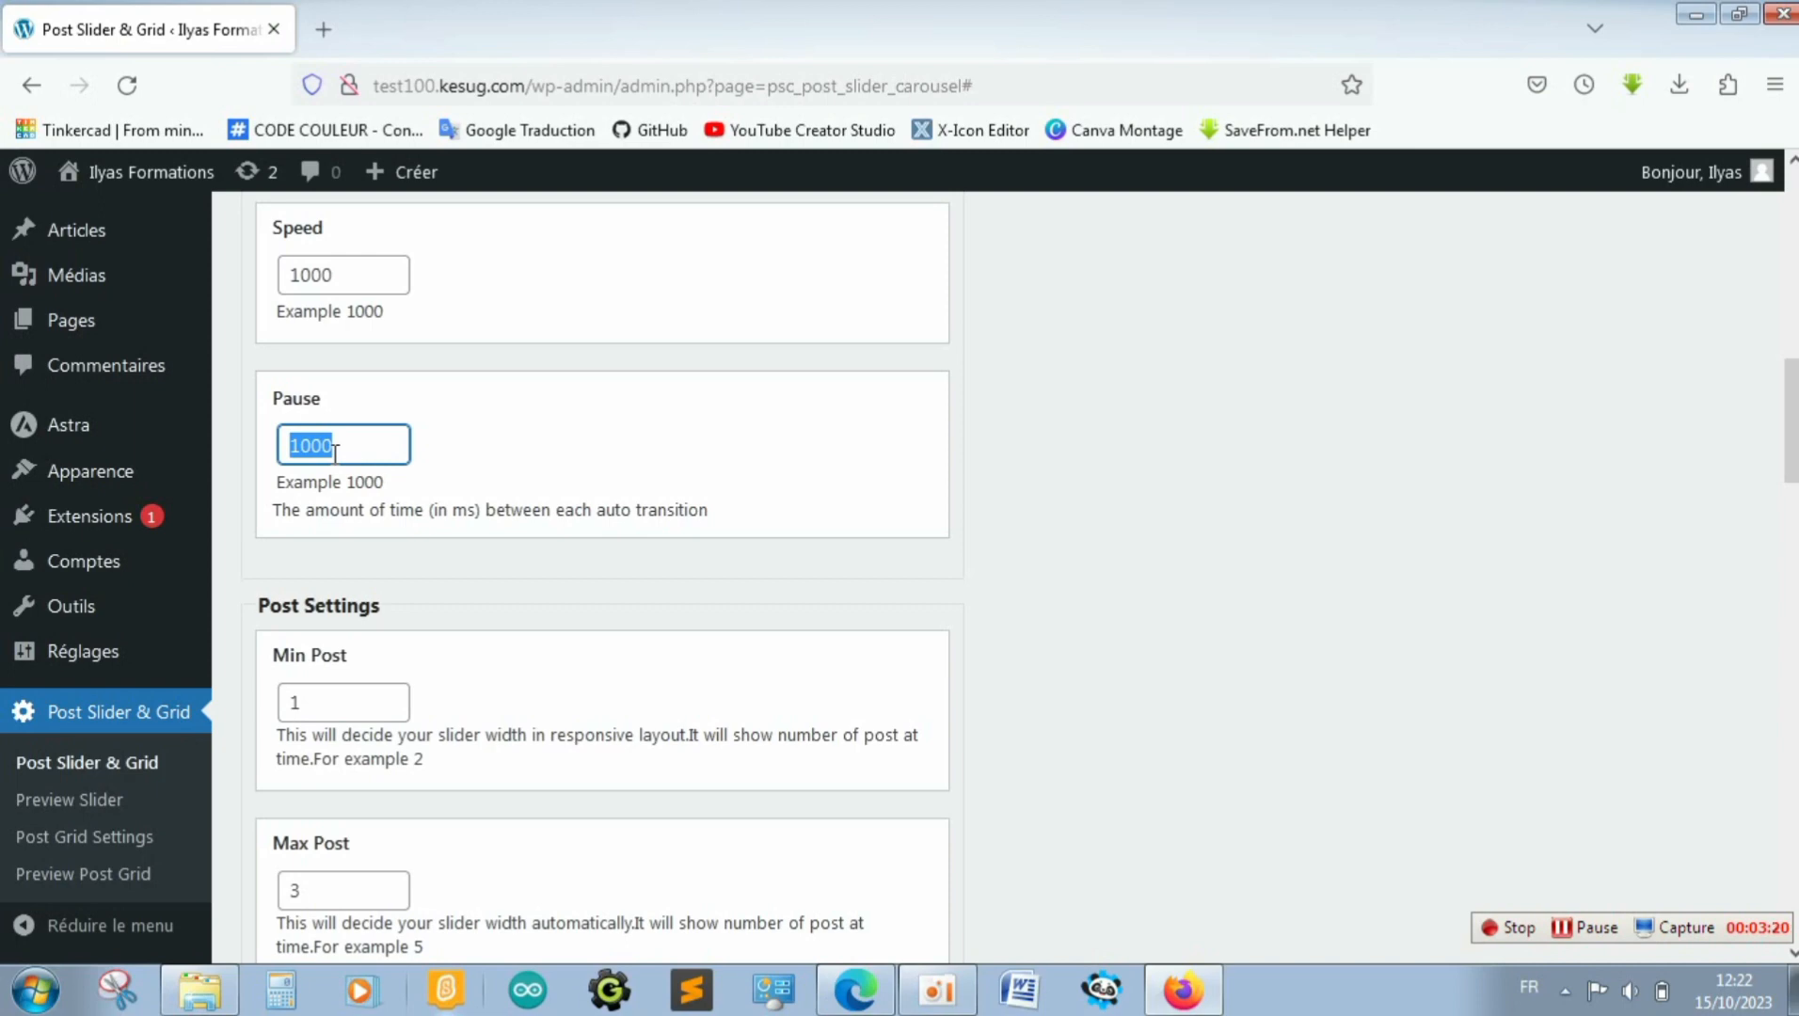
click(350, 446)
Set the post types filter to Include and select page as the post type to include
scroll(603, 564, down, 6)
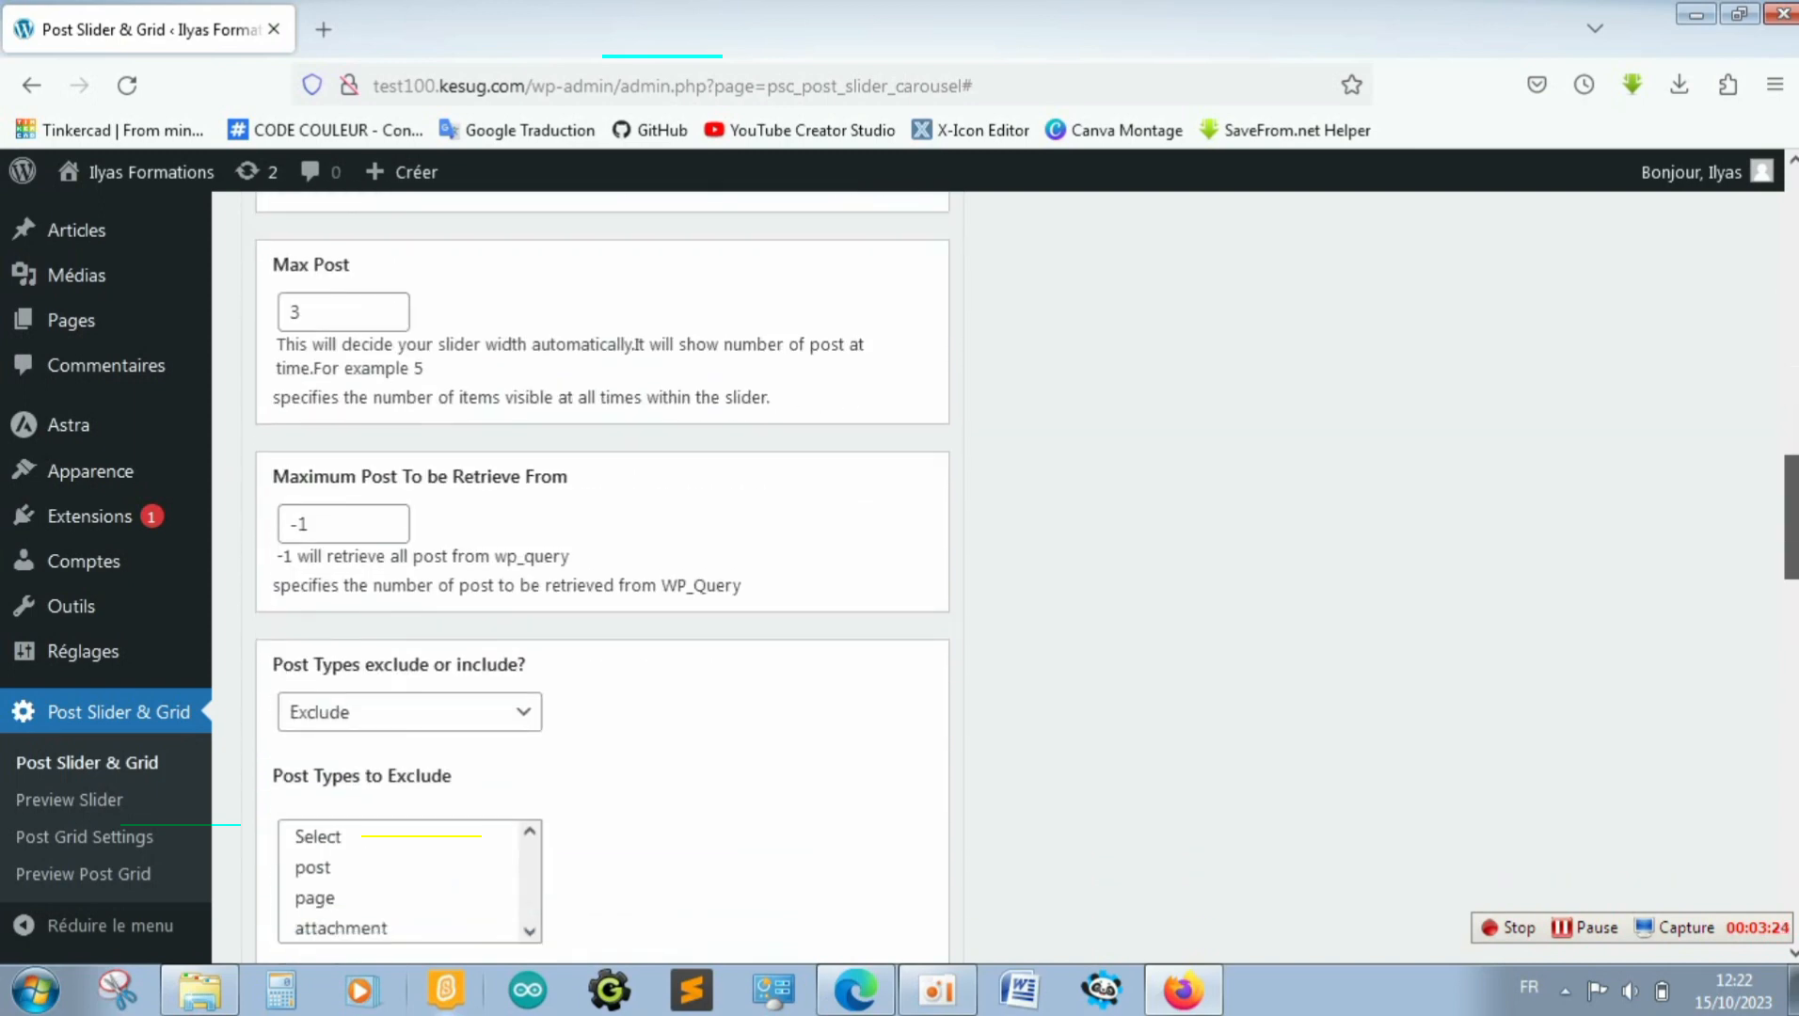
scroll(602, 565, down, 3)
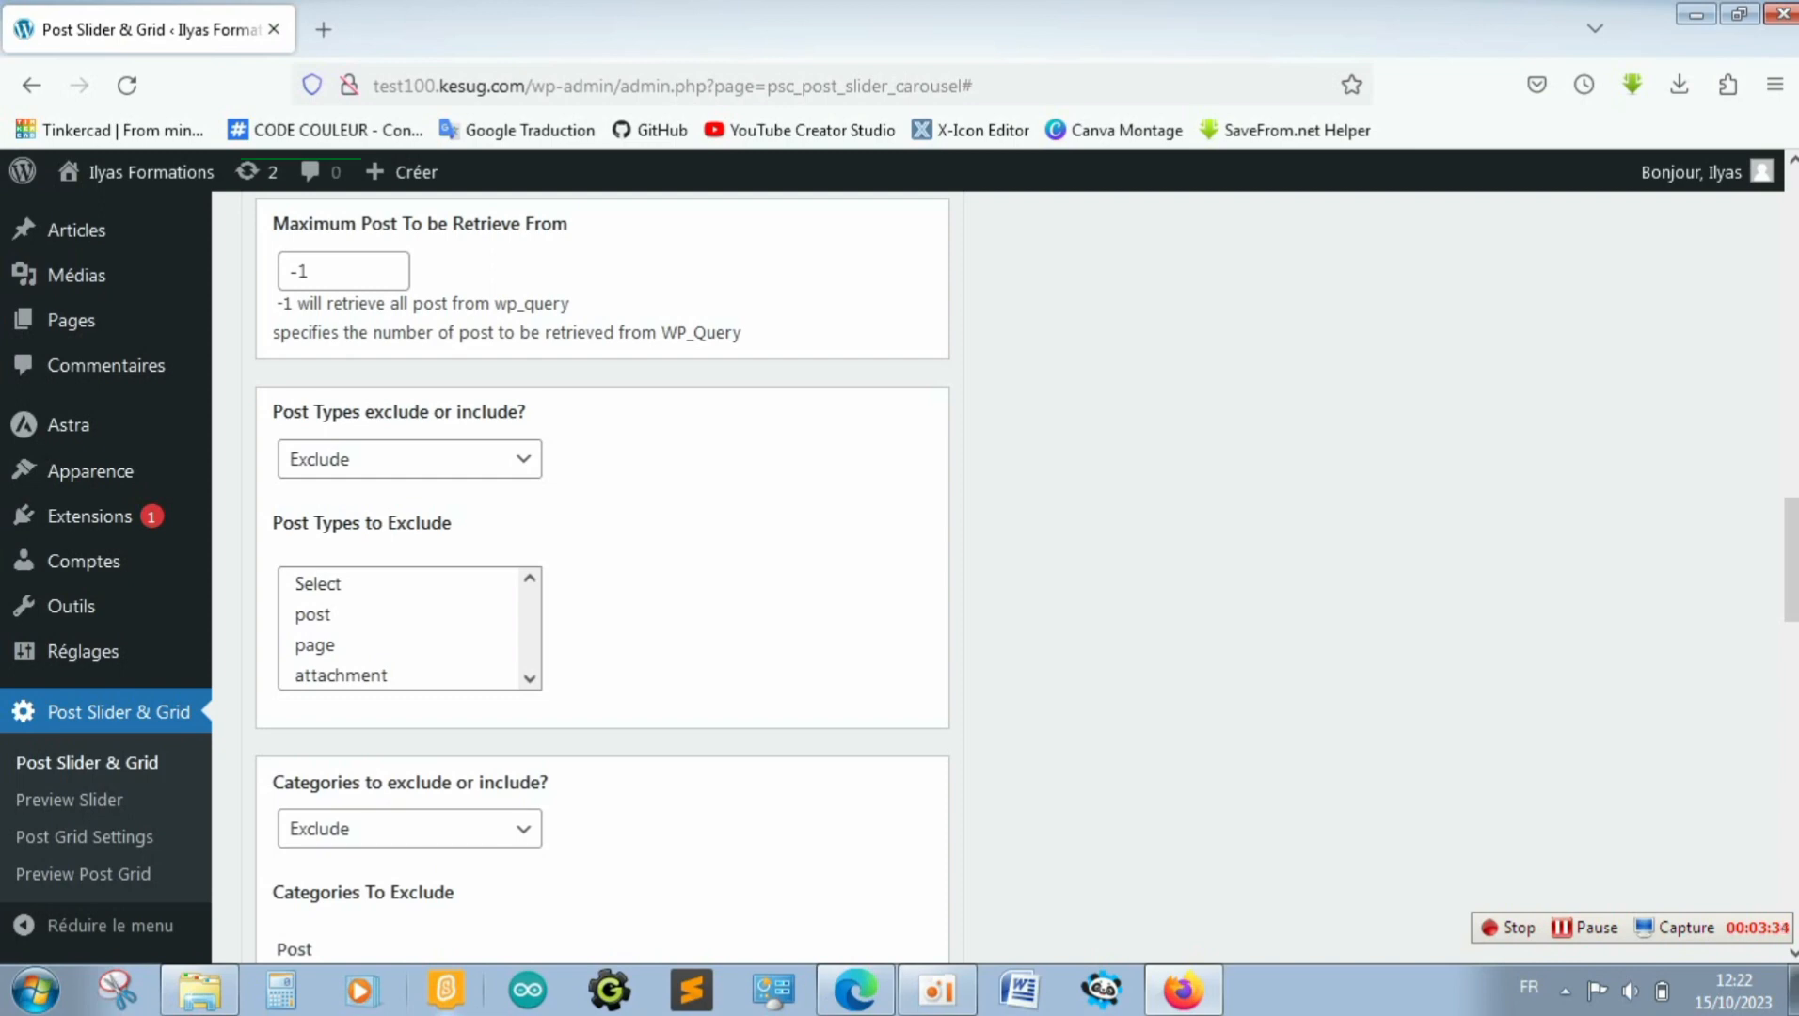
click(332, 461)
click(354, 488)
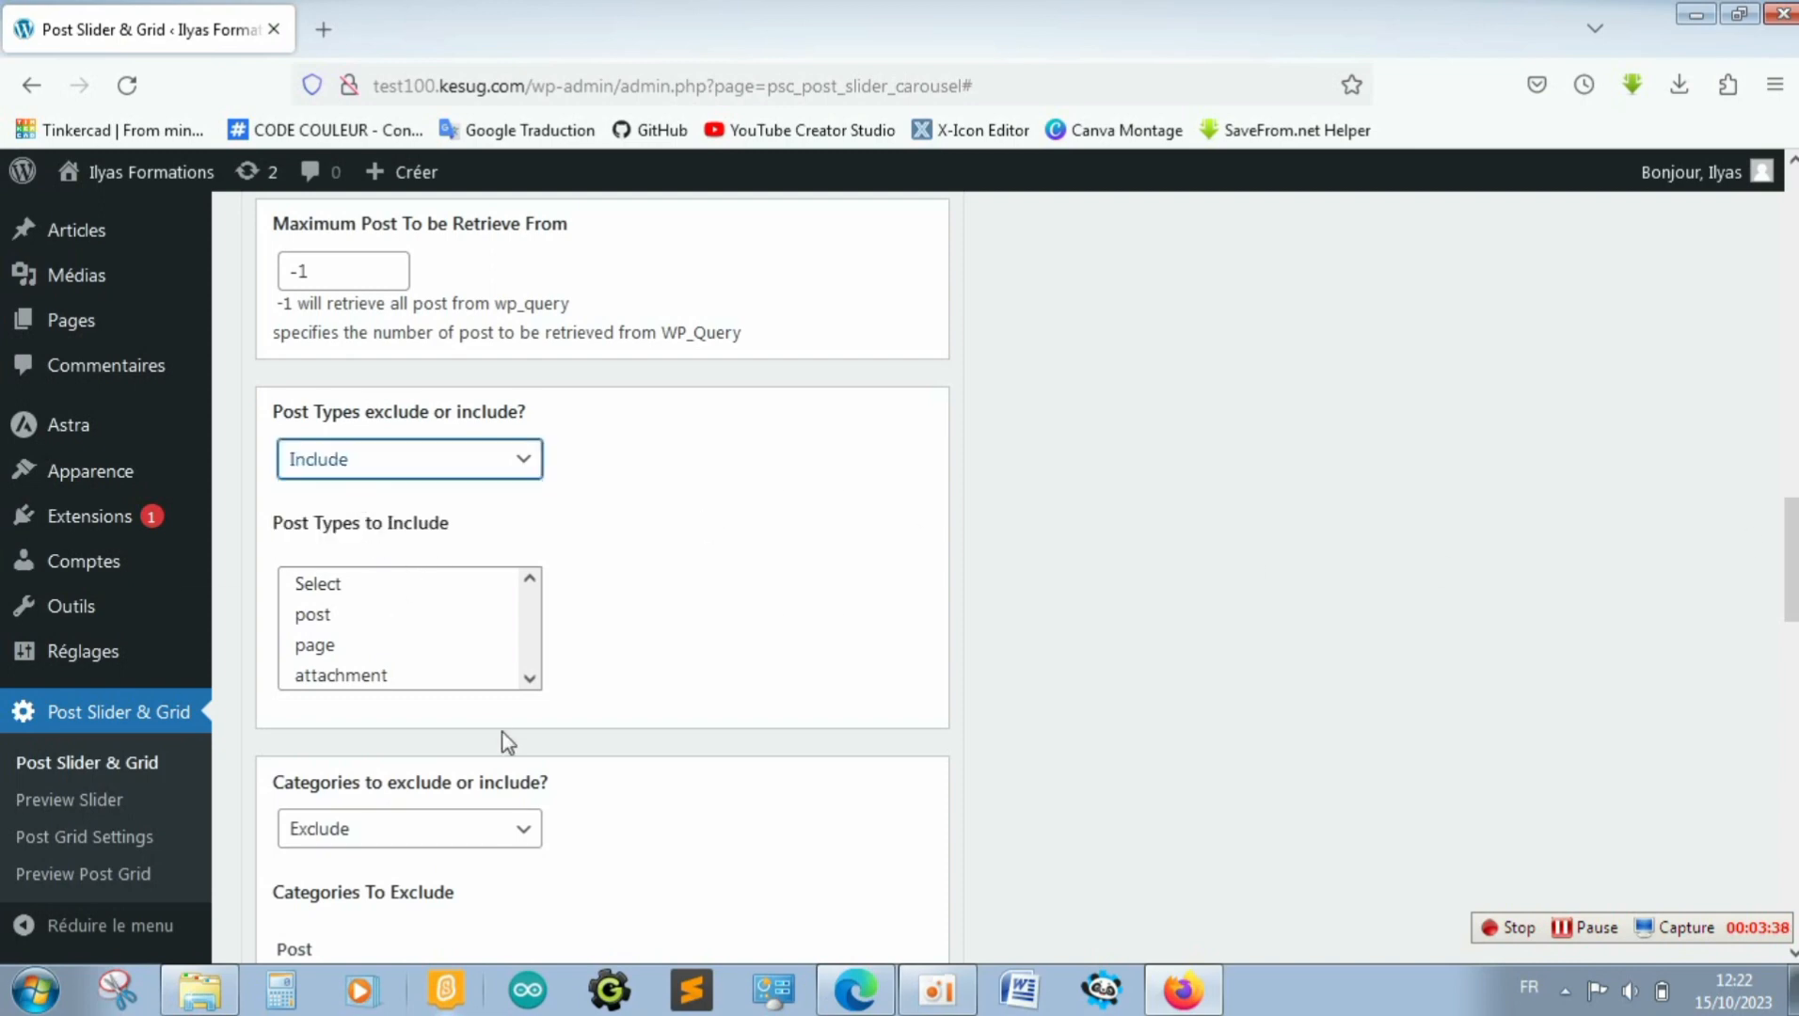
click(331, 530)
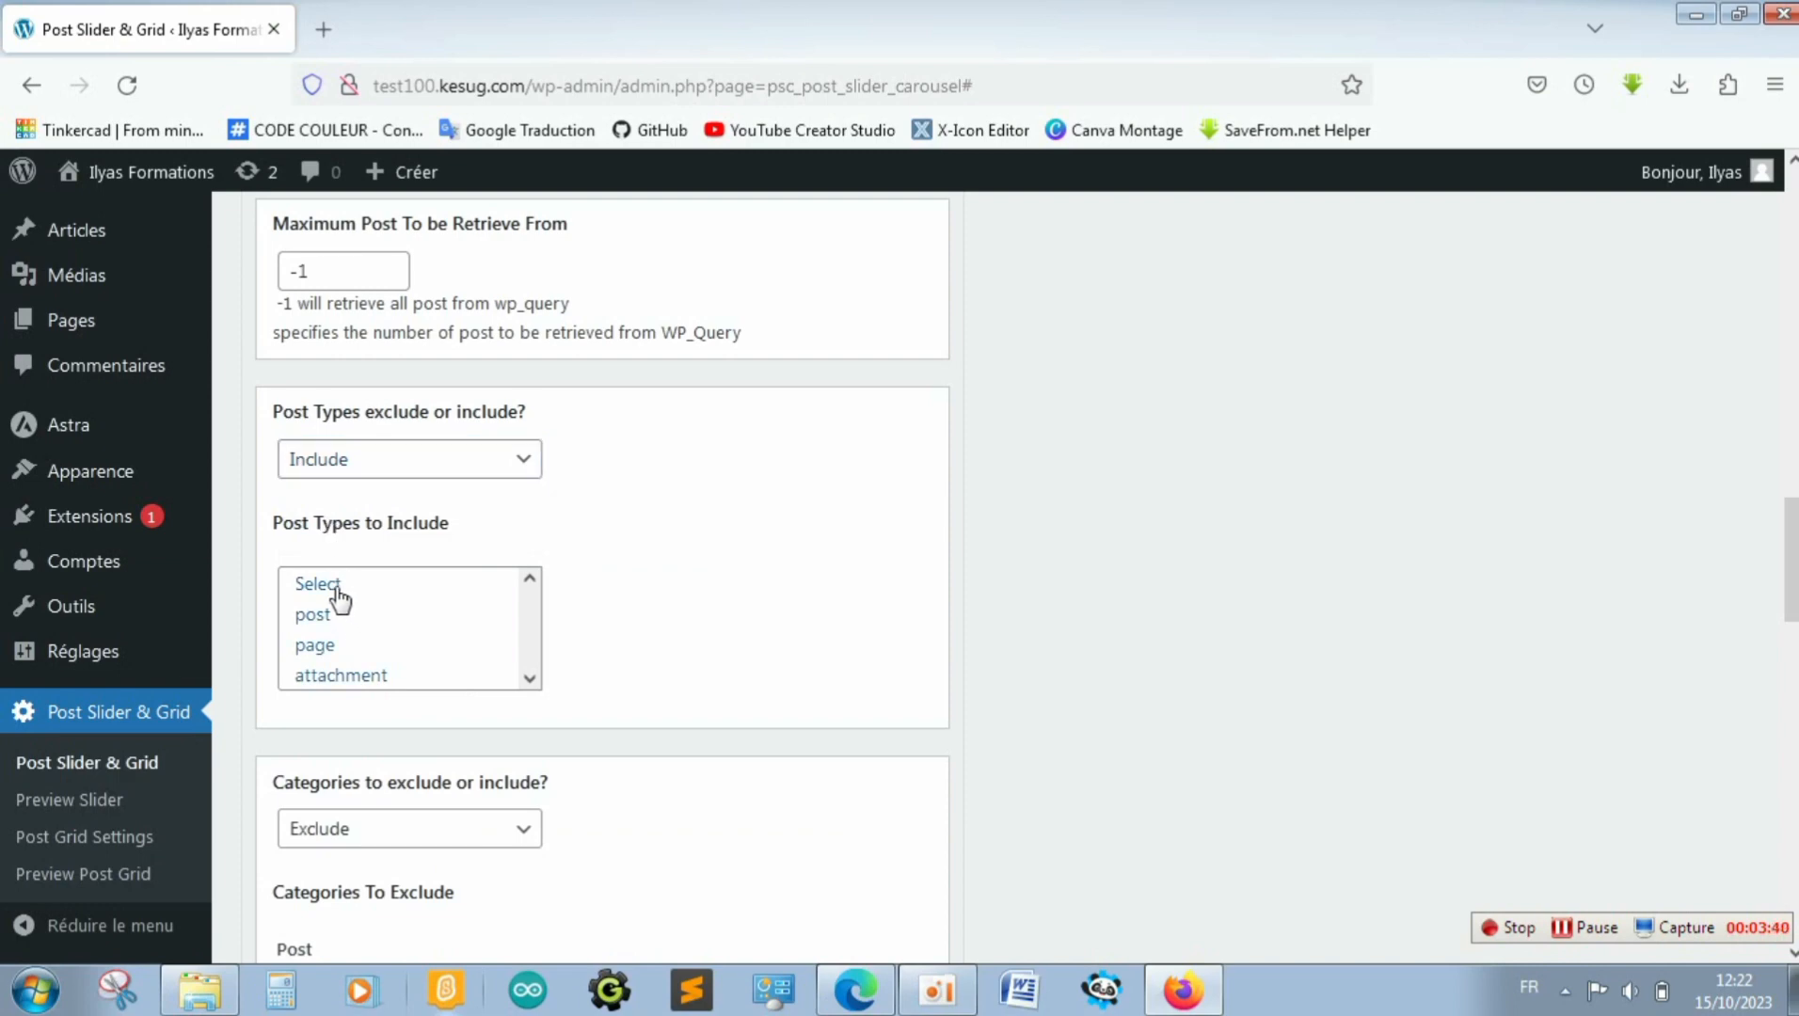
click(319, 648)
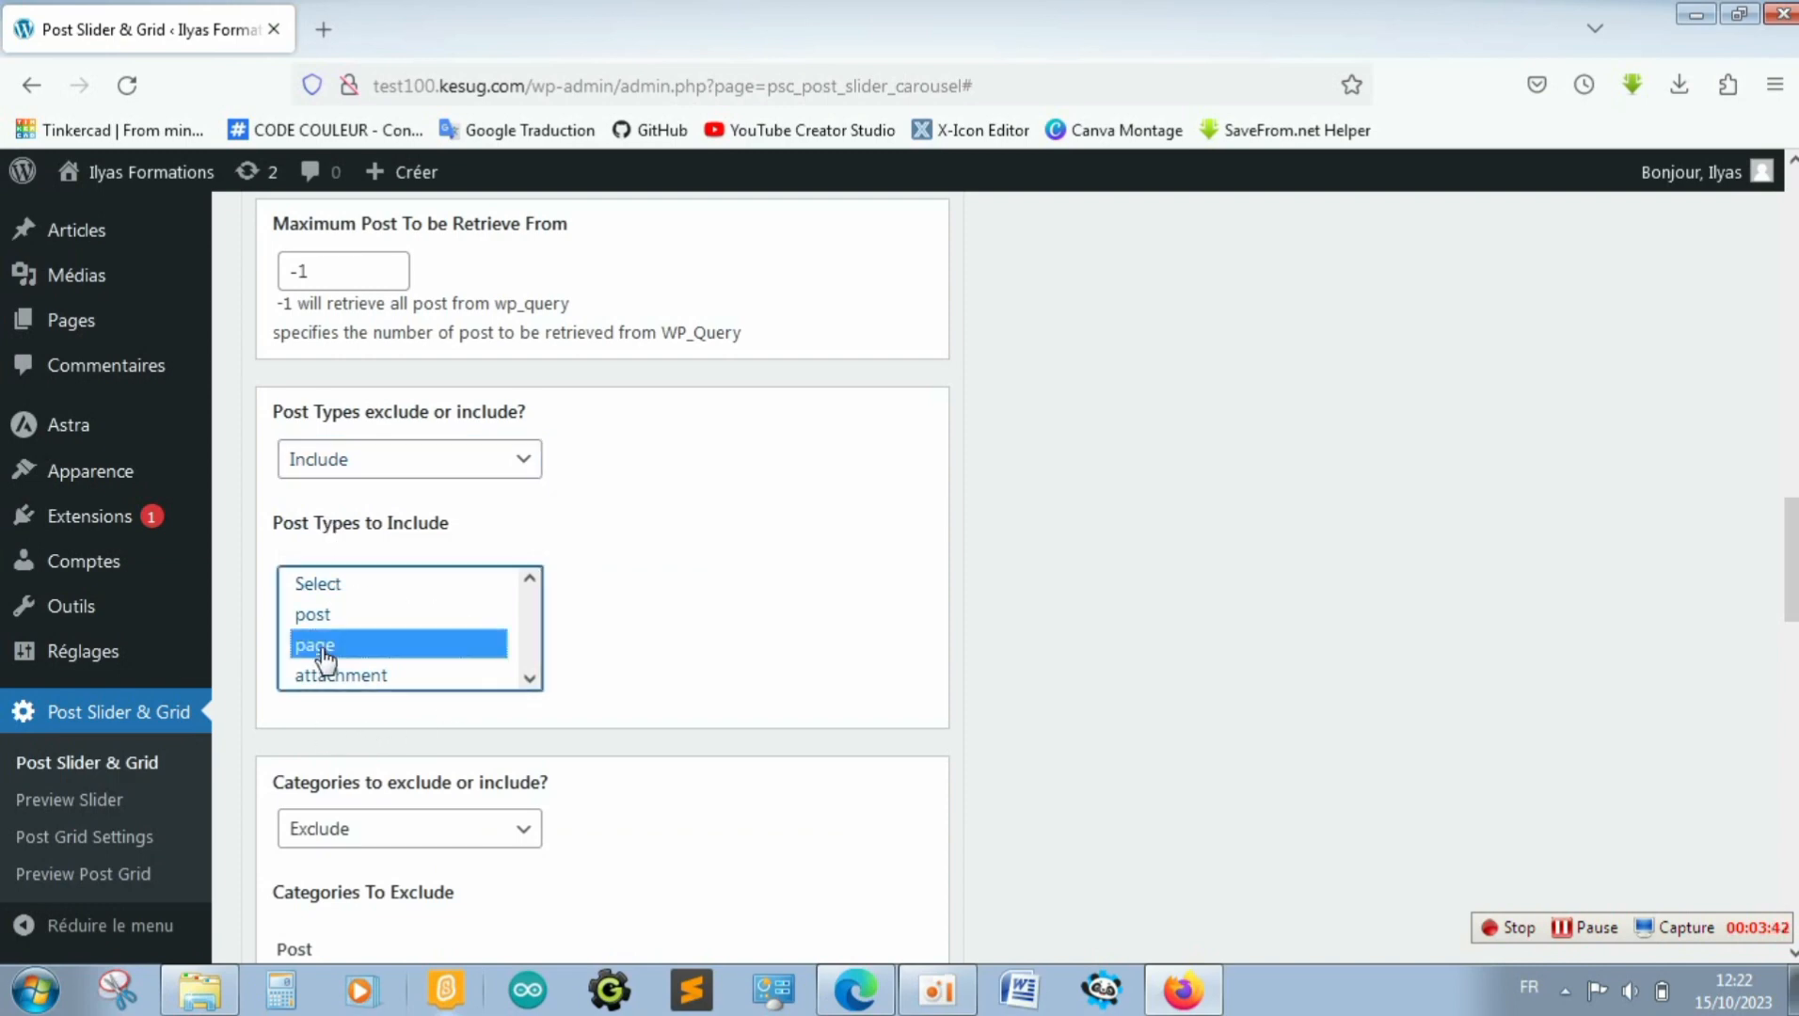
click(406, 720)
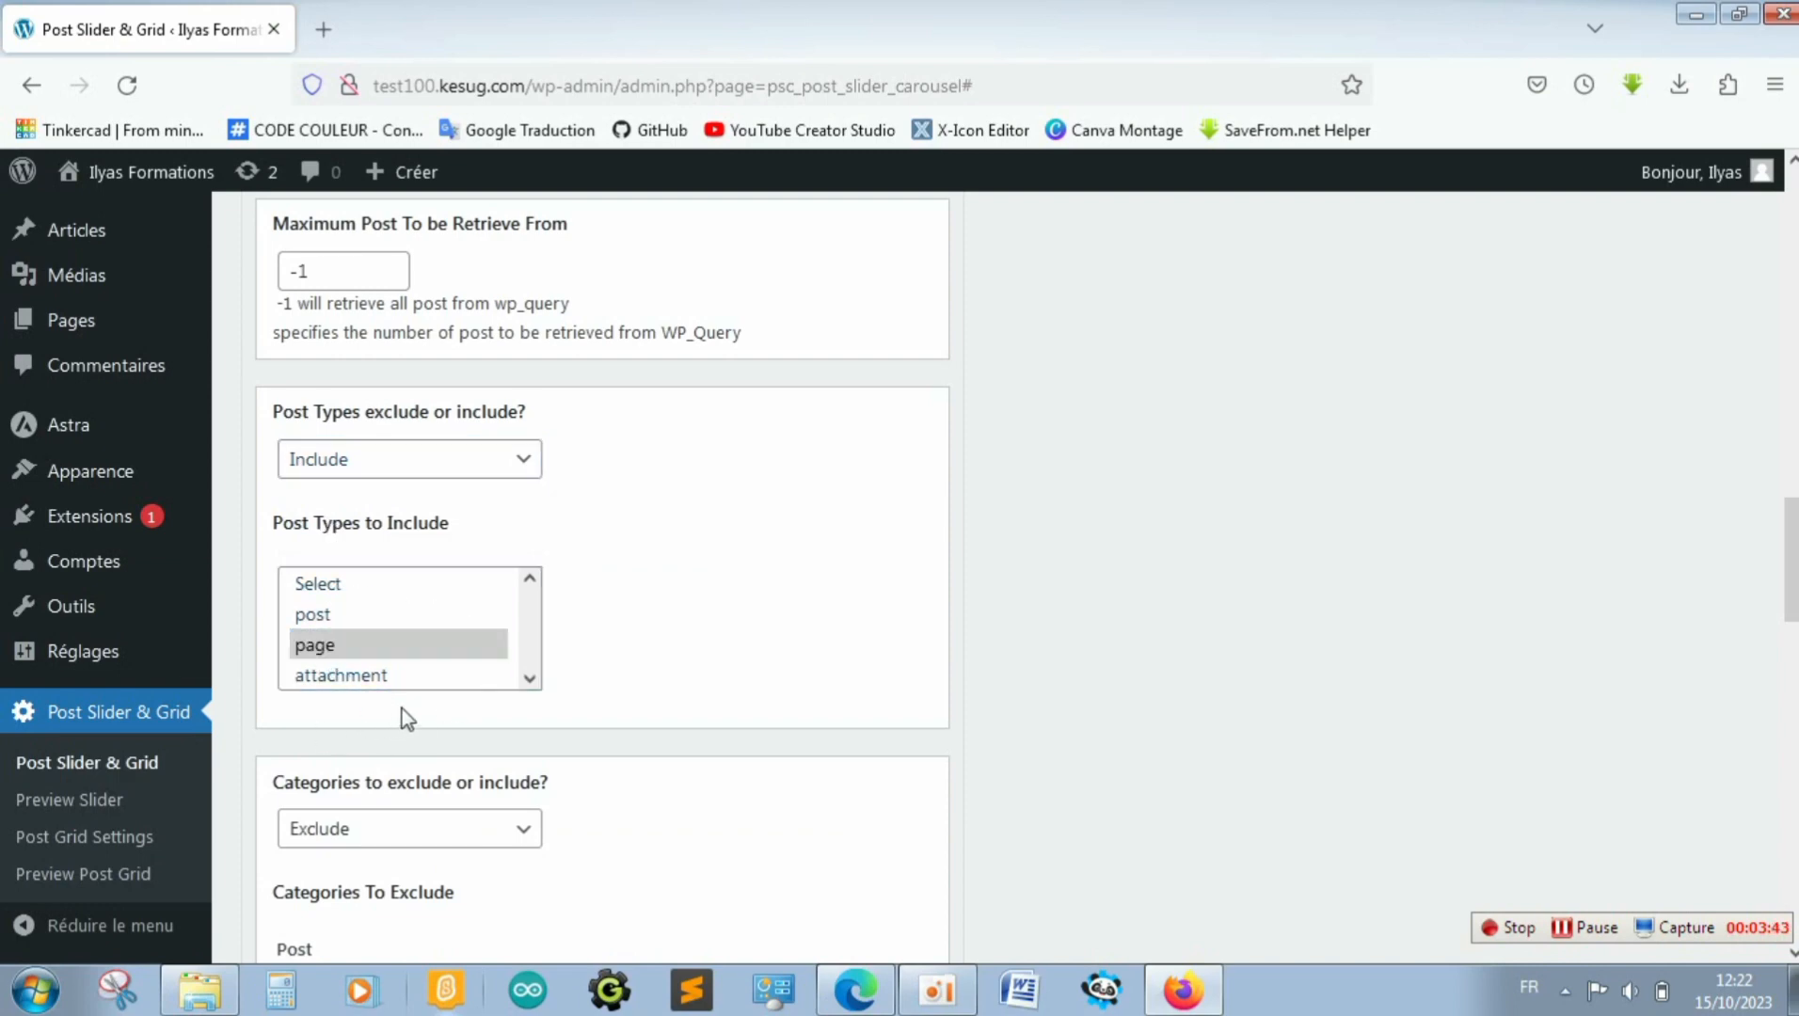
Change the post type to include to post, and set the categories filter to include Catégorie 1
click(332, 621)
click(922, 628)
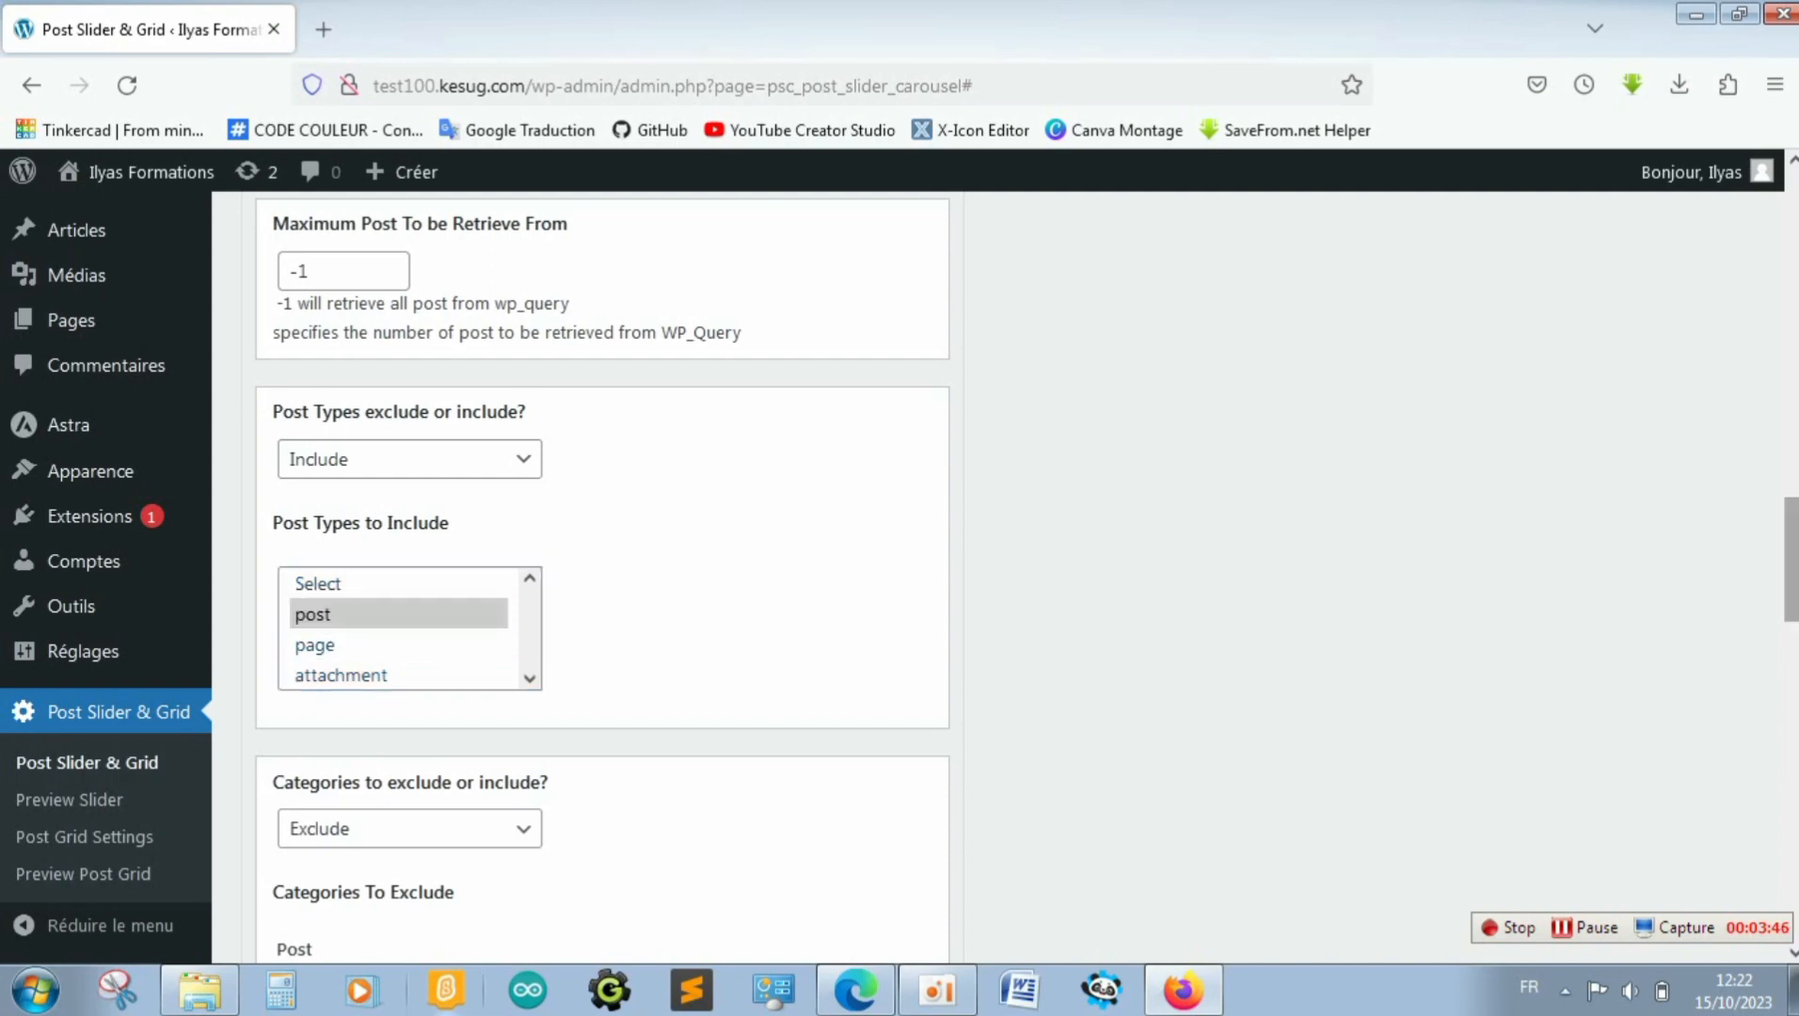
scroll(476, 442, down, 3)
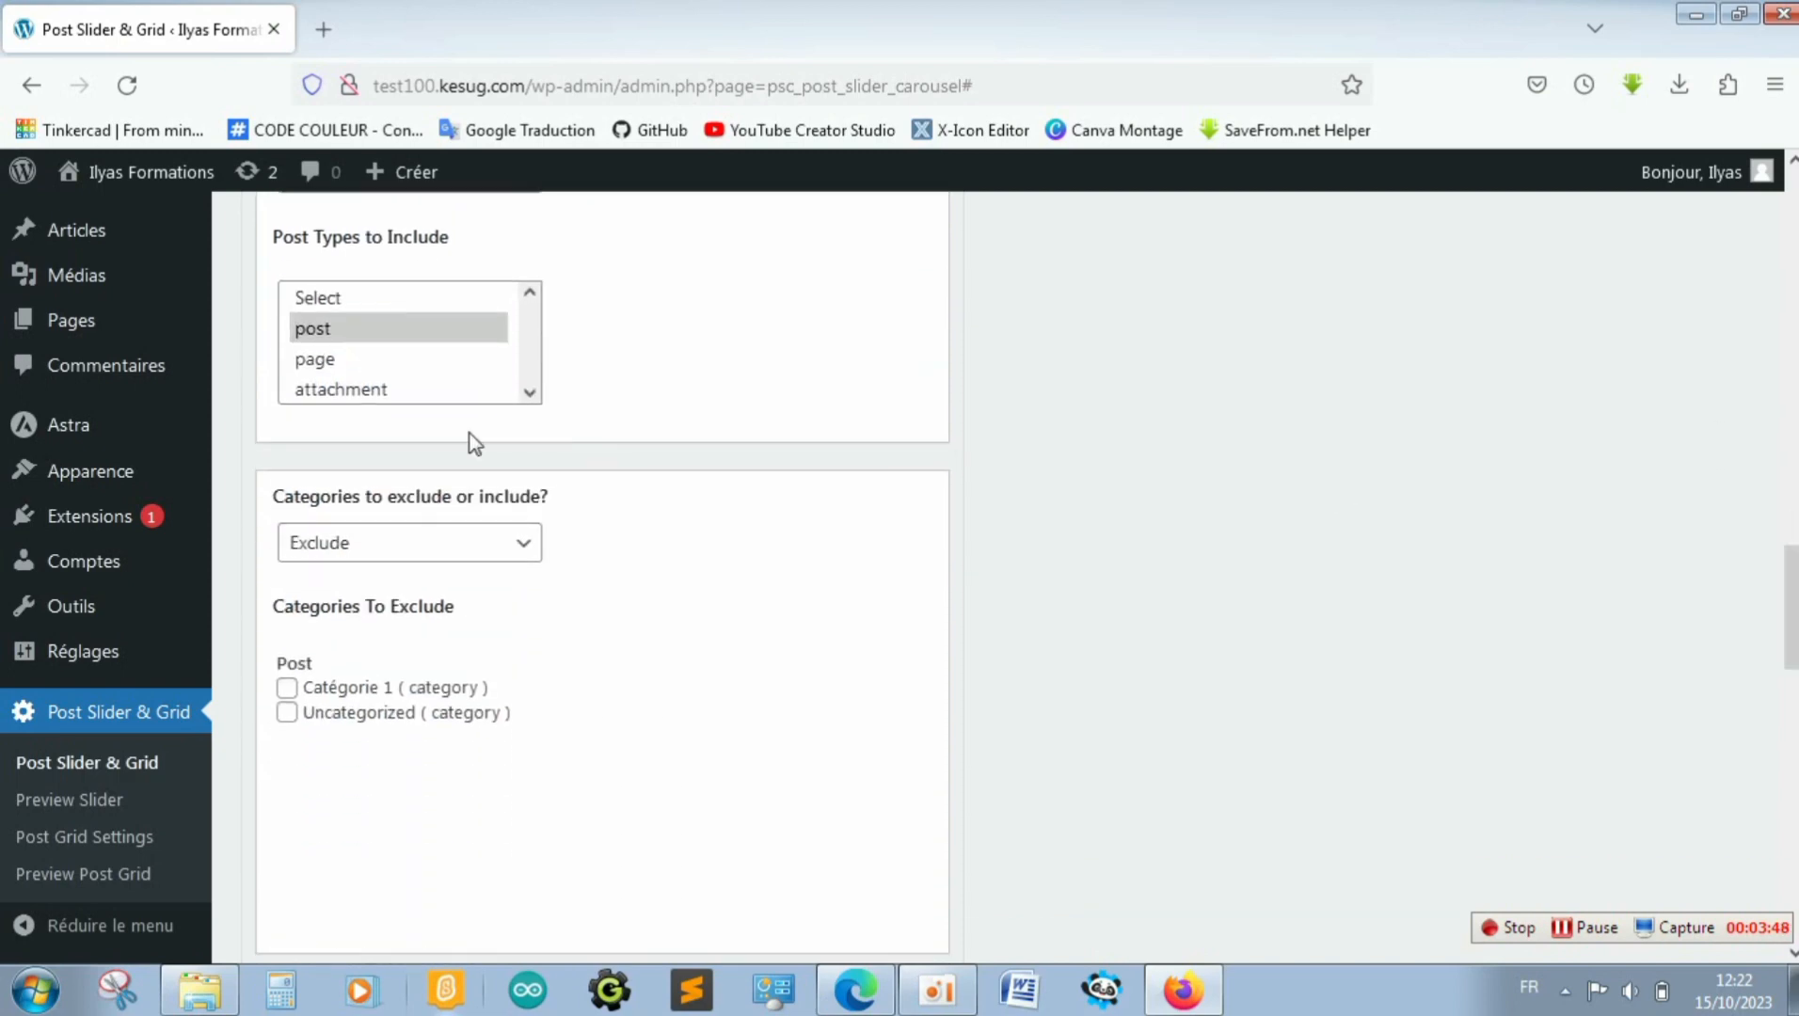
click(523, 544)
click(486, 582)
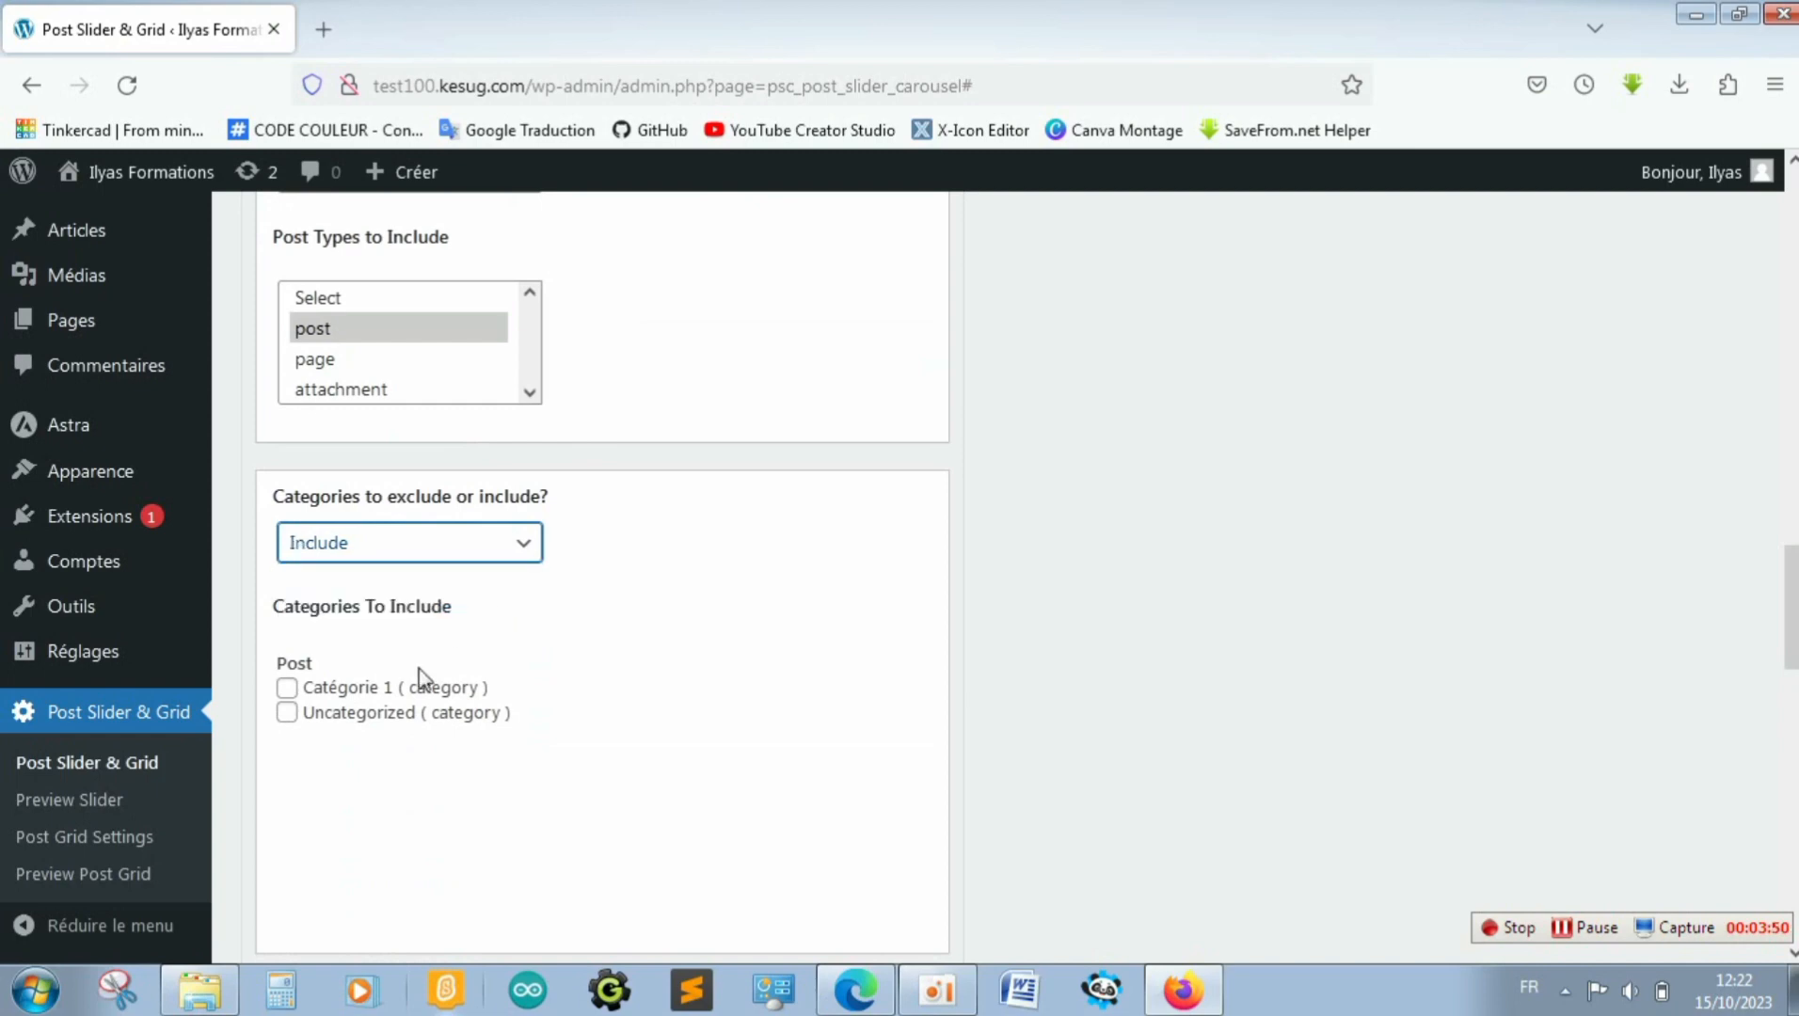
click(287, 690)
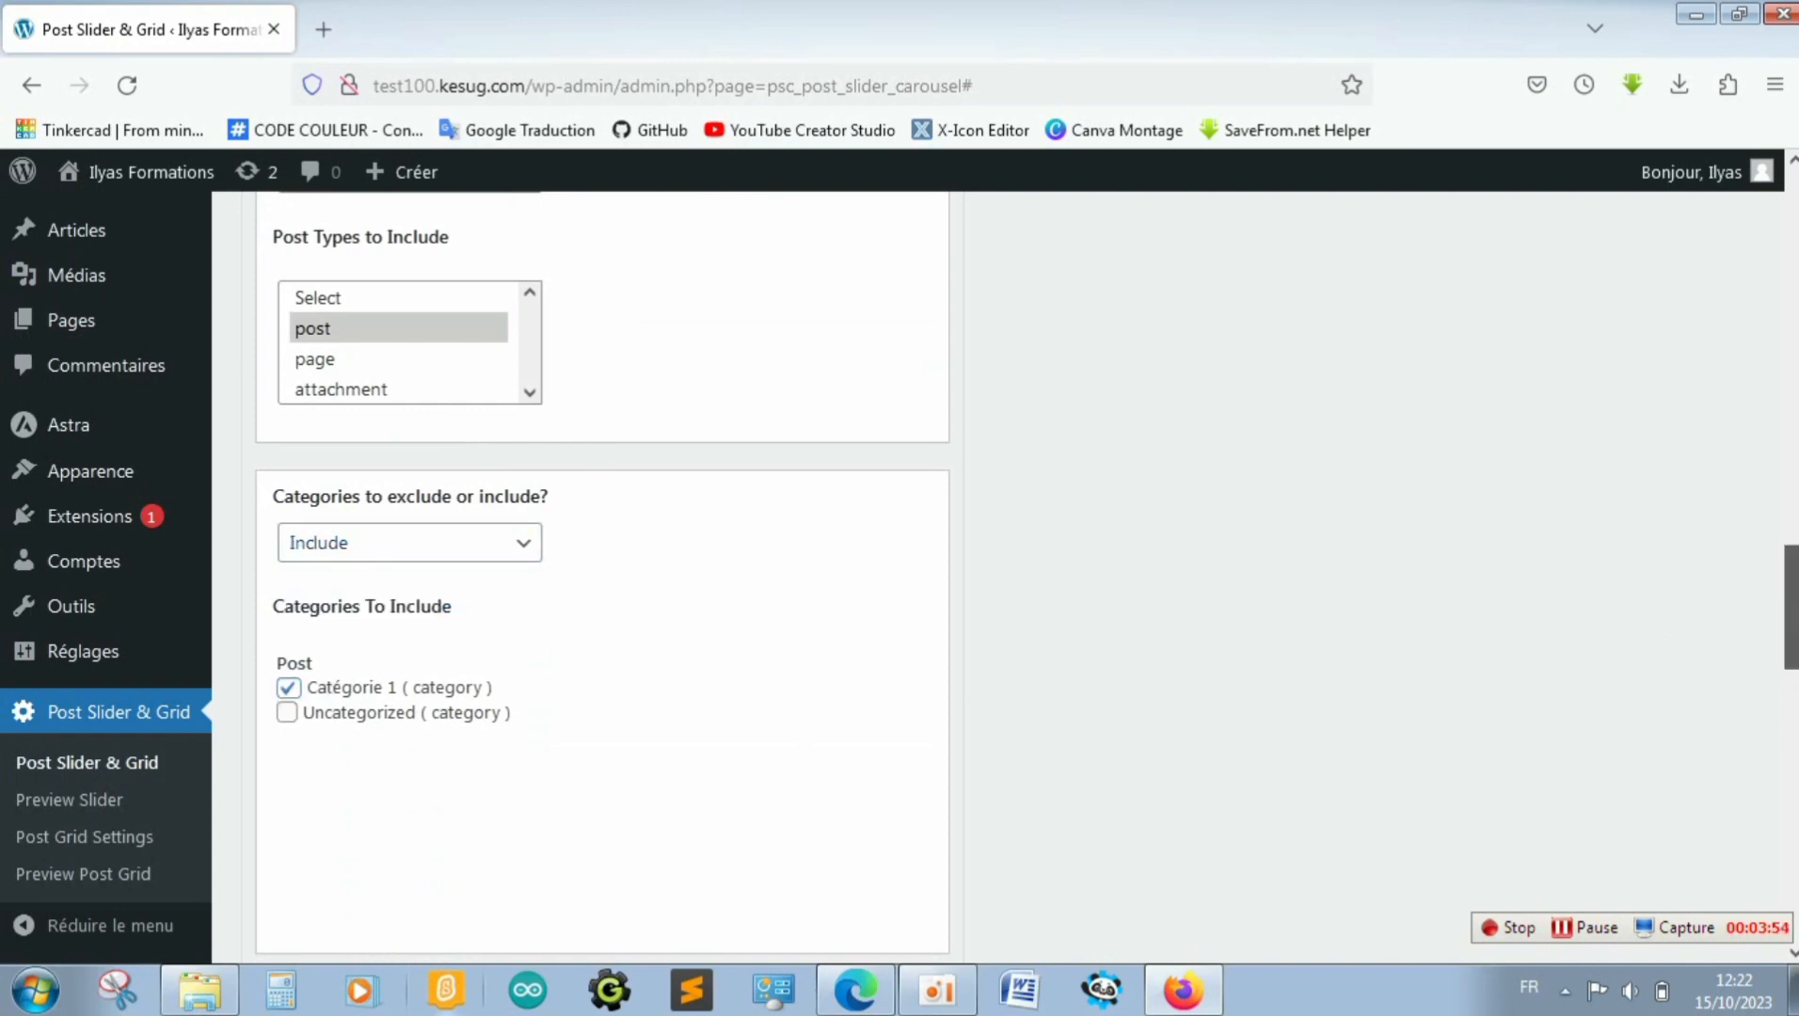
Review the Sort By choices for the slider posts and select Date
drag(1792, 607, 1792, 793)
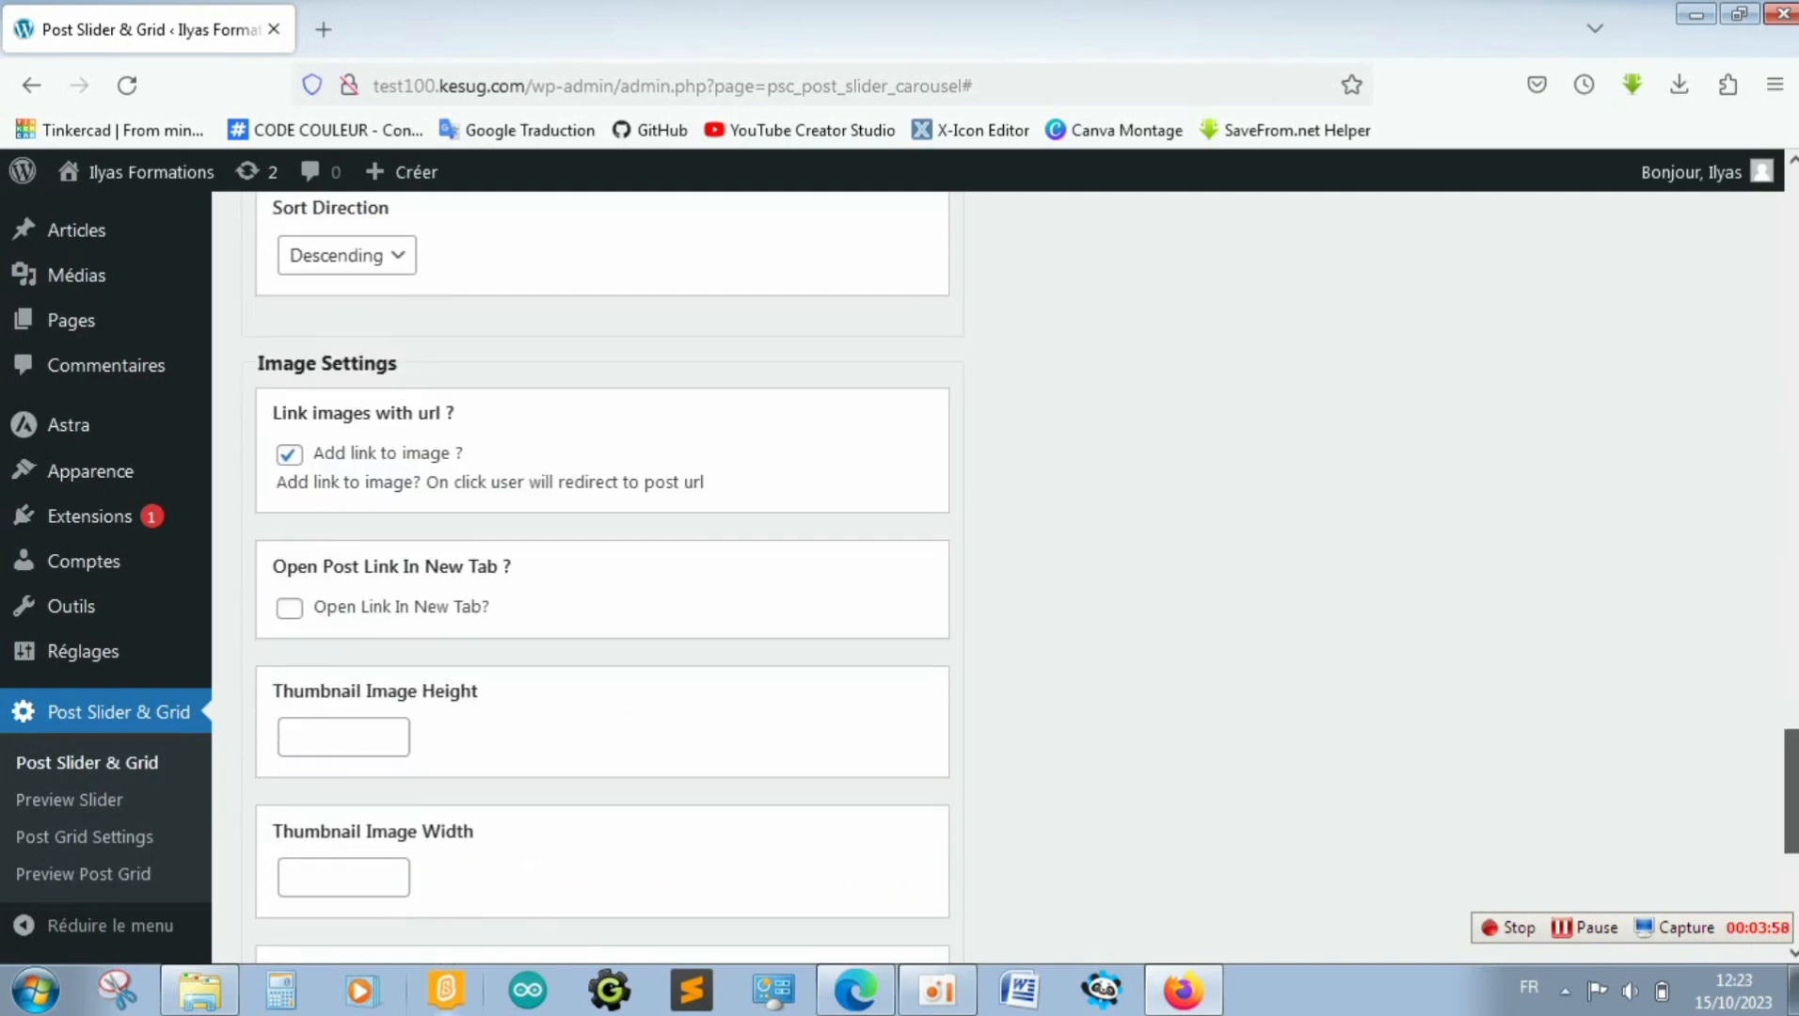
scroll(1699, 715, up, 10)
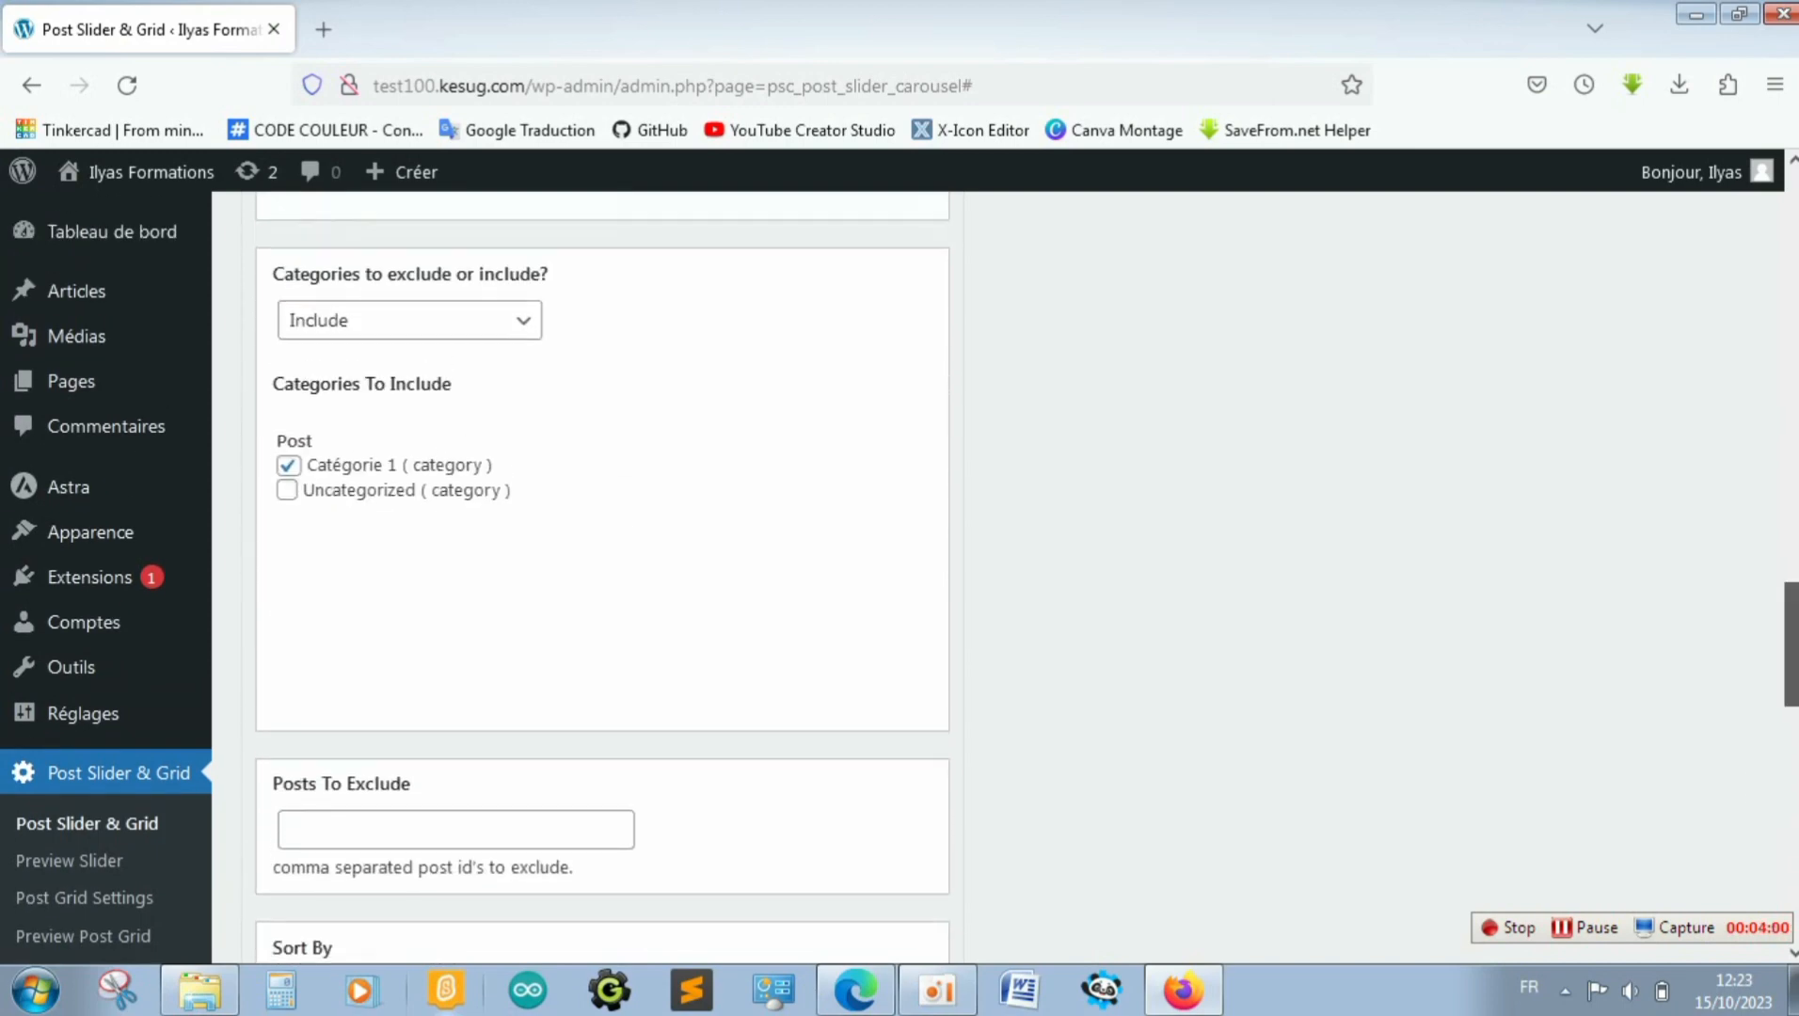
drag(1793, 643, 1796, 706)
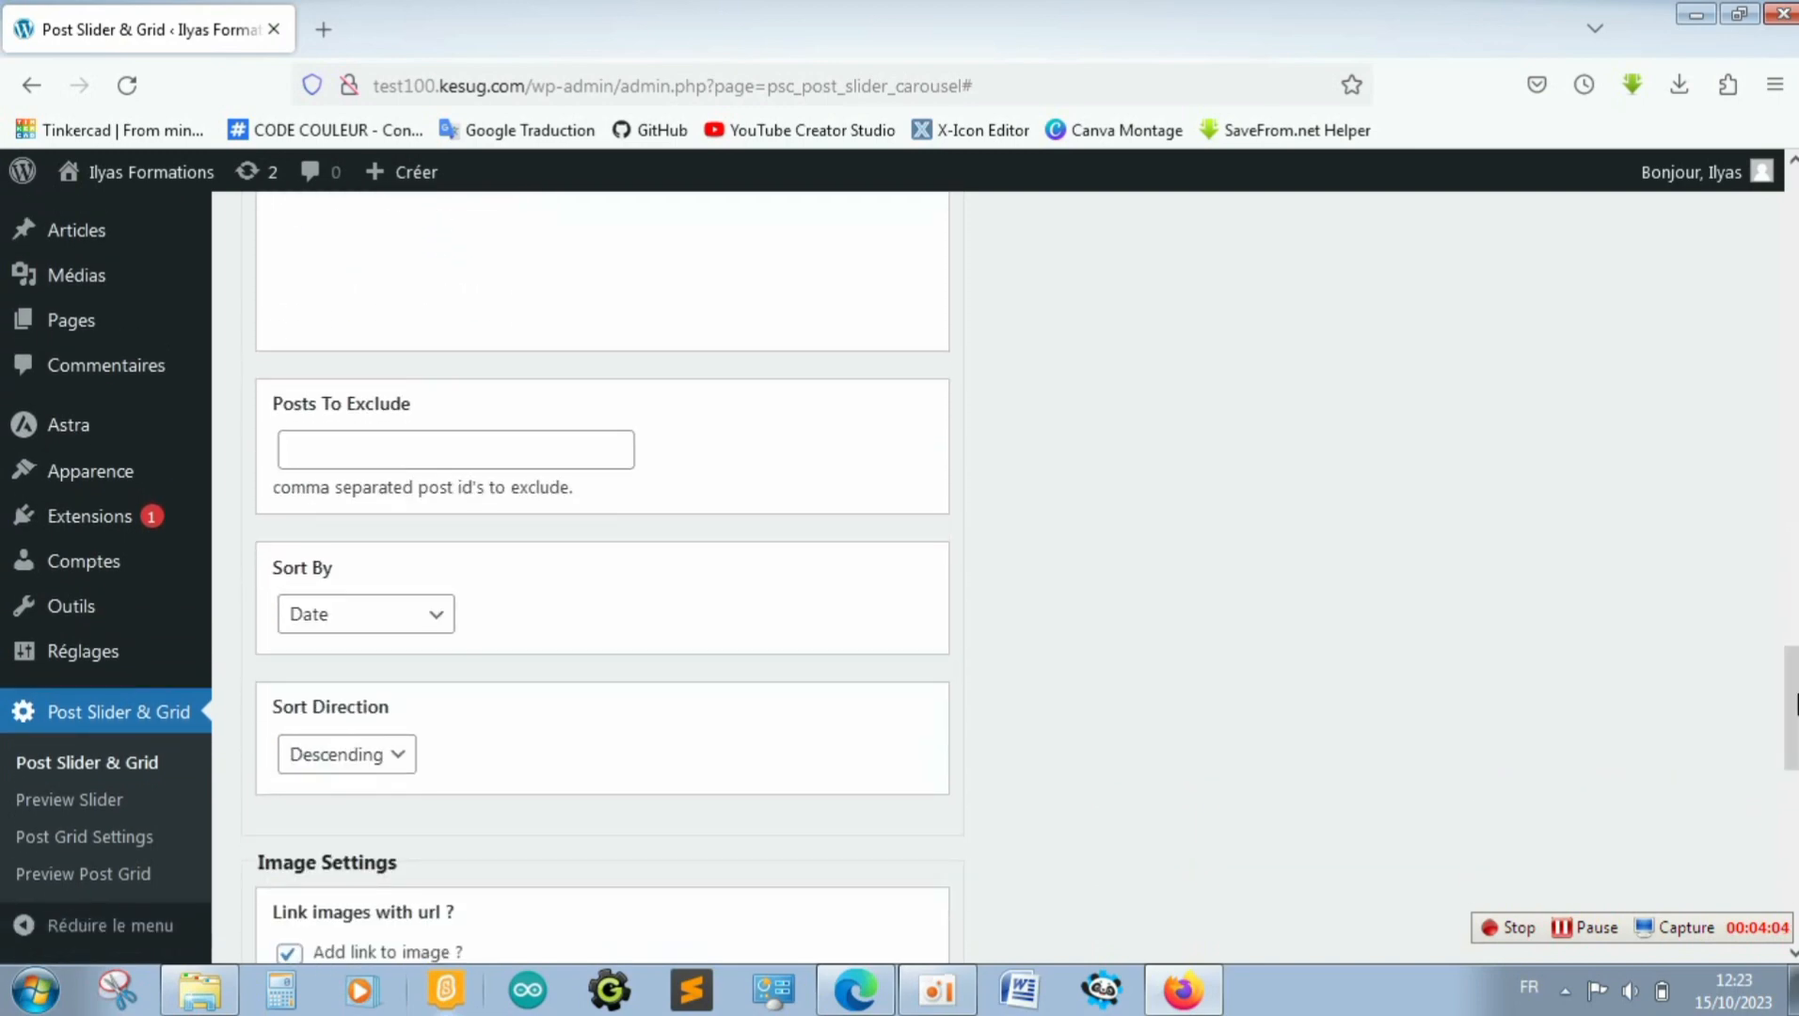
drag(1795, 706, 1796, 754)
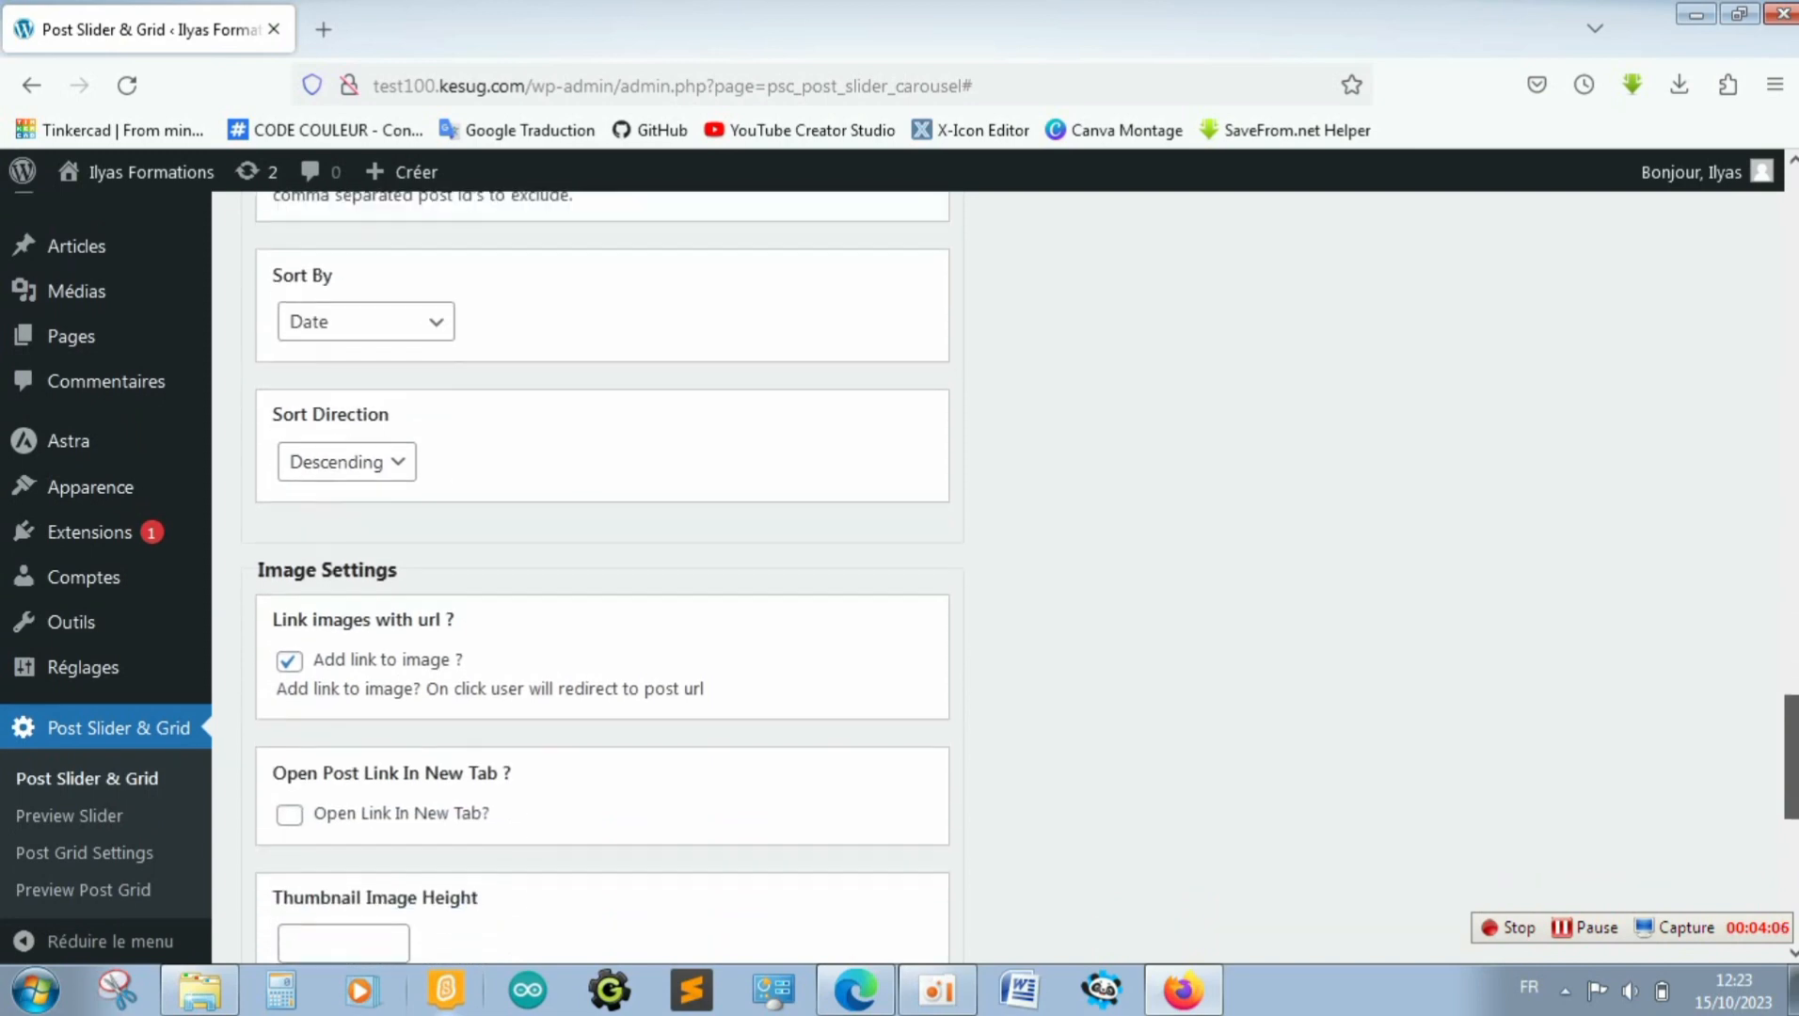
click(377, 336)
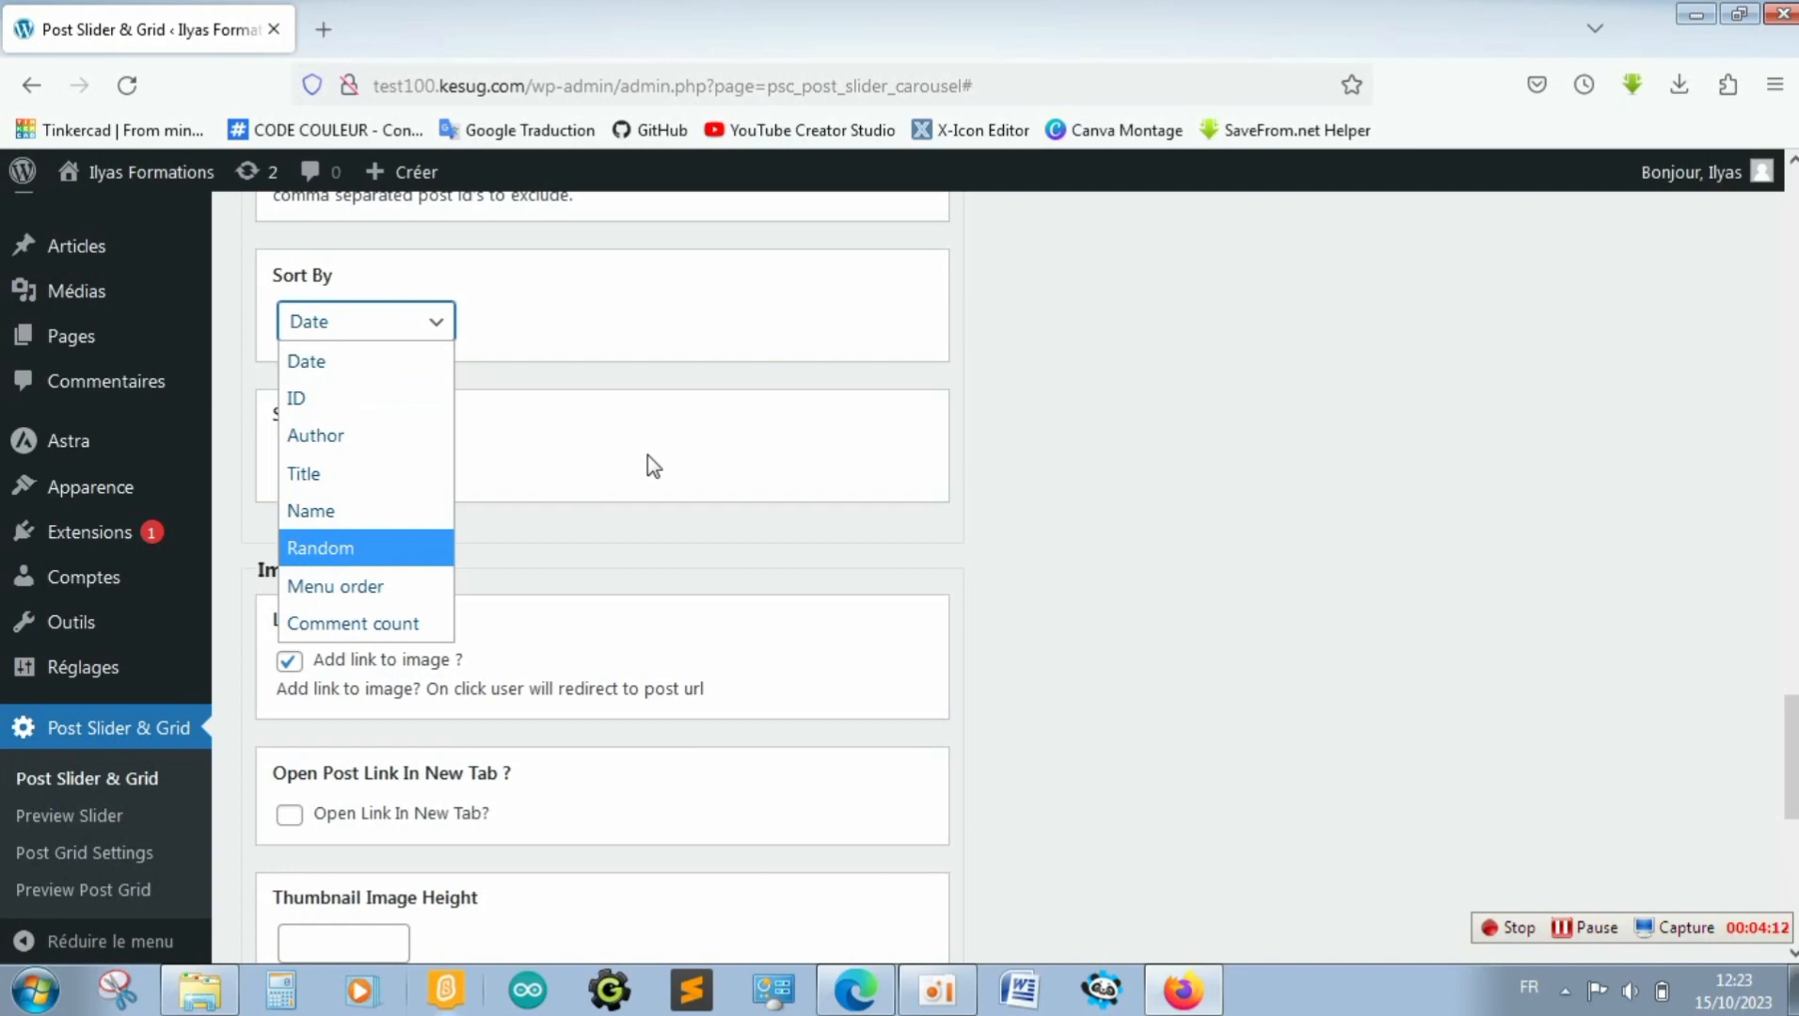
click(692, 340)
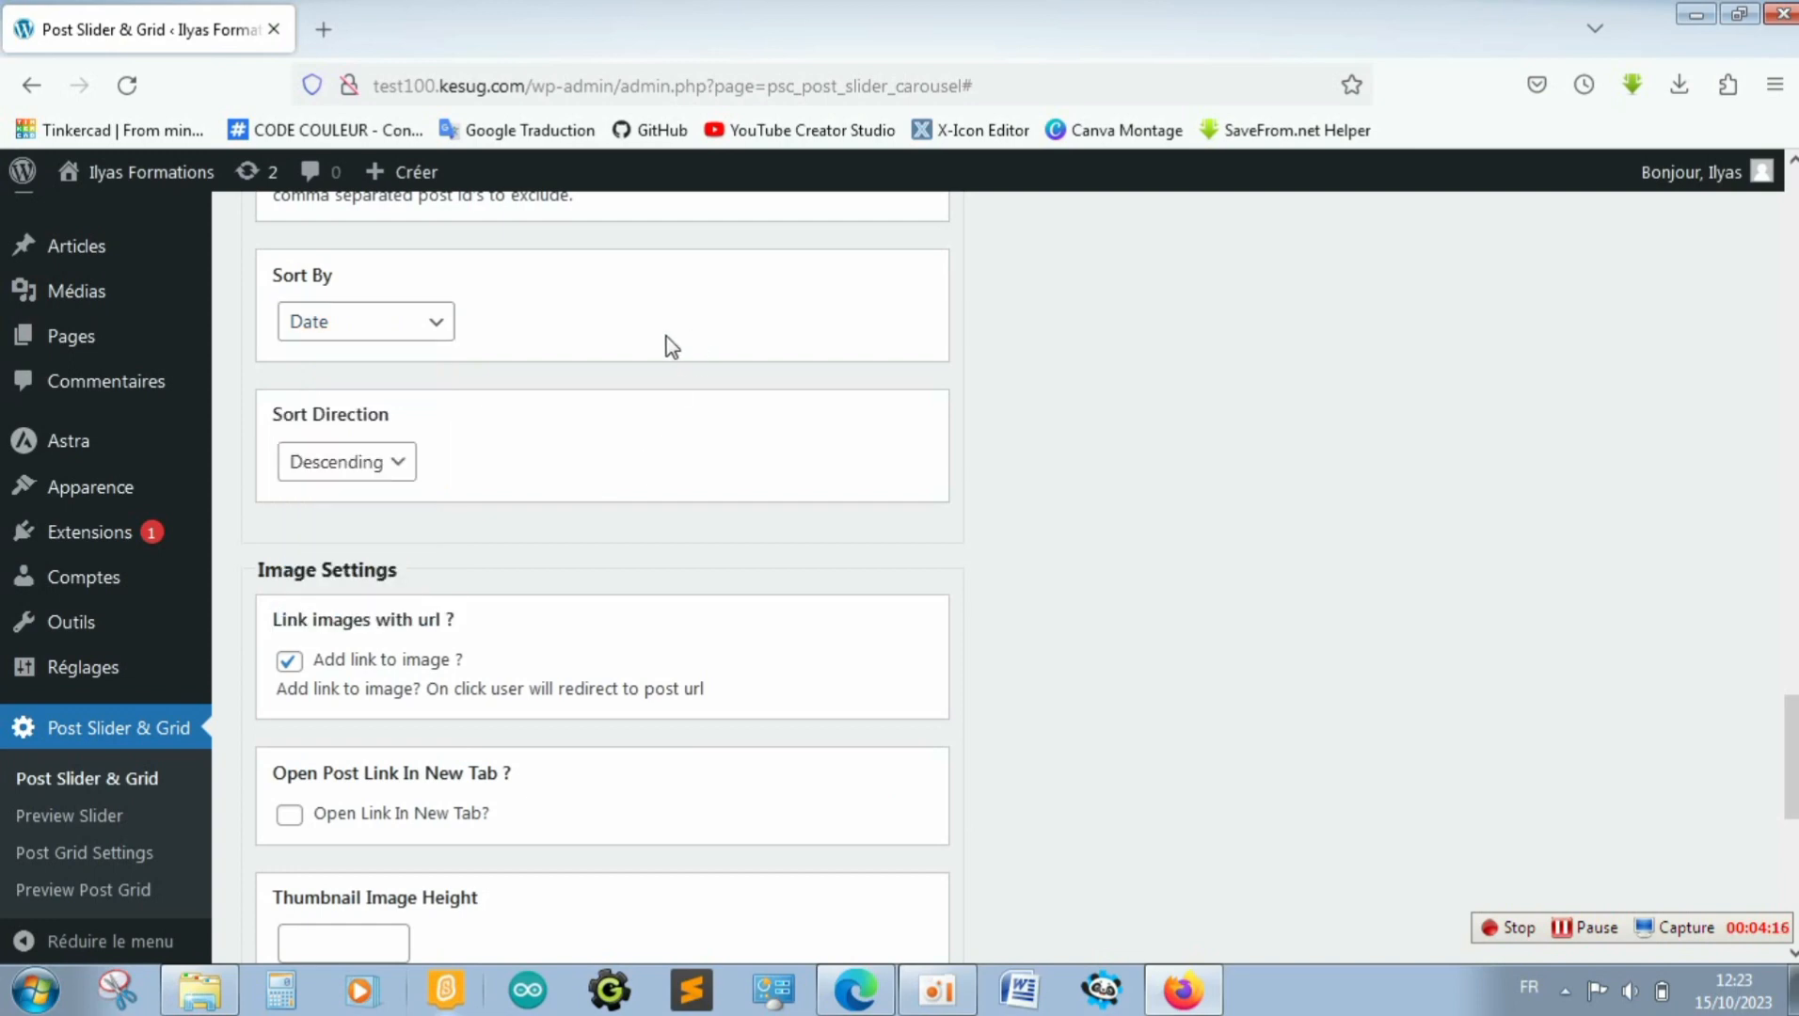
click(428, 332)
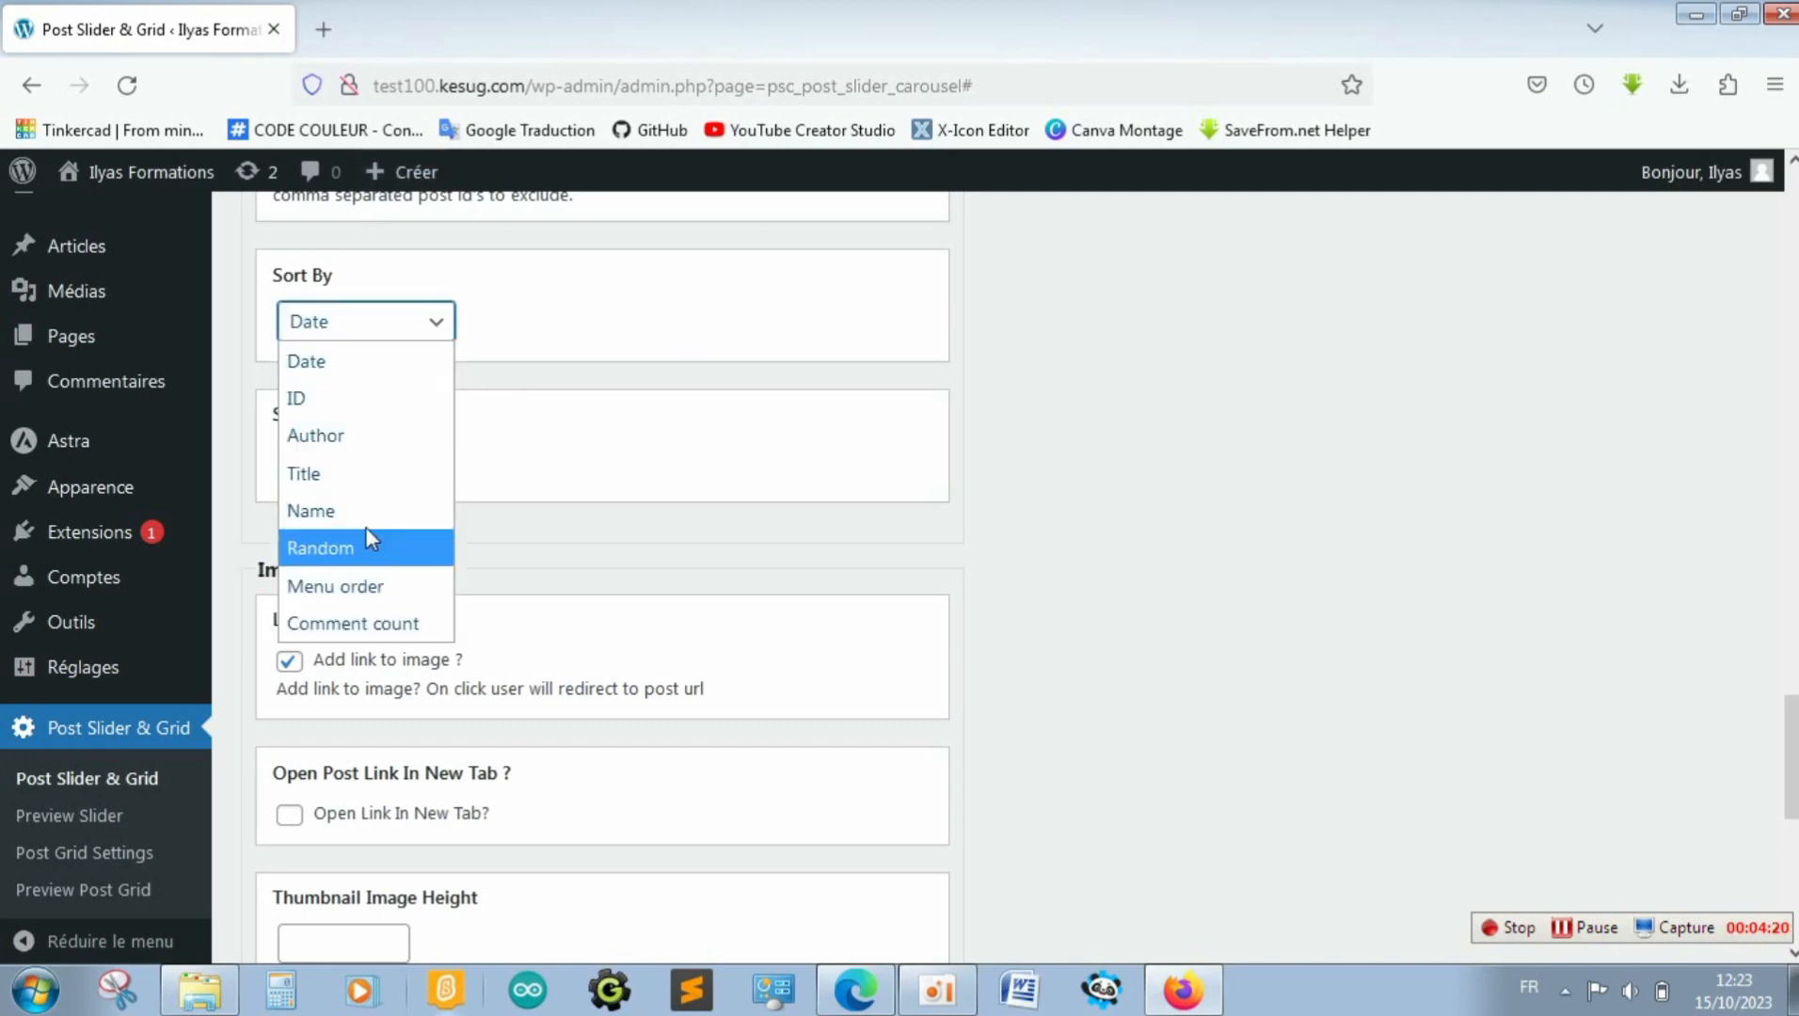
click(324, 365)
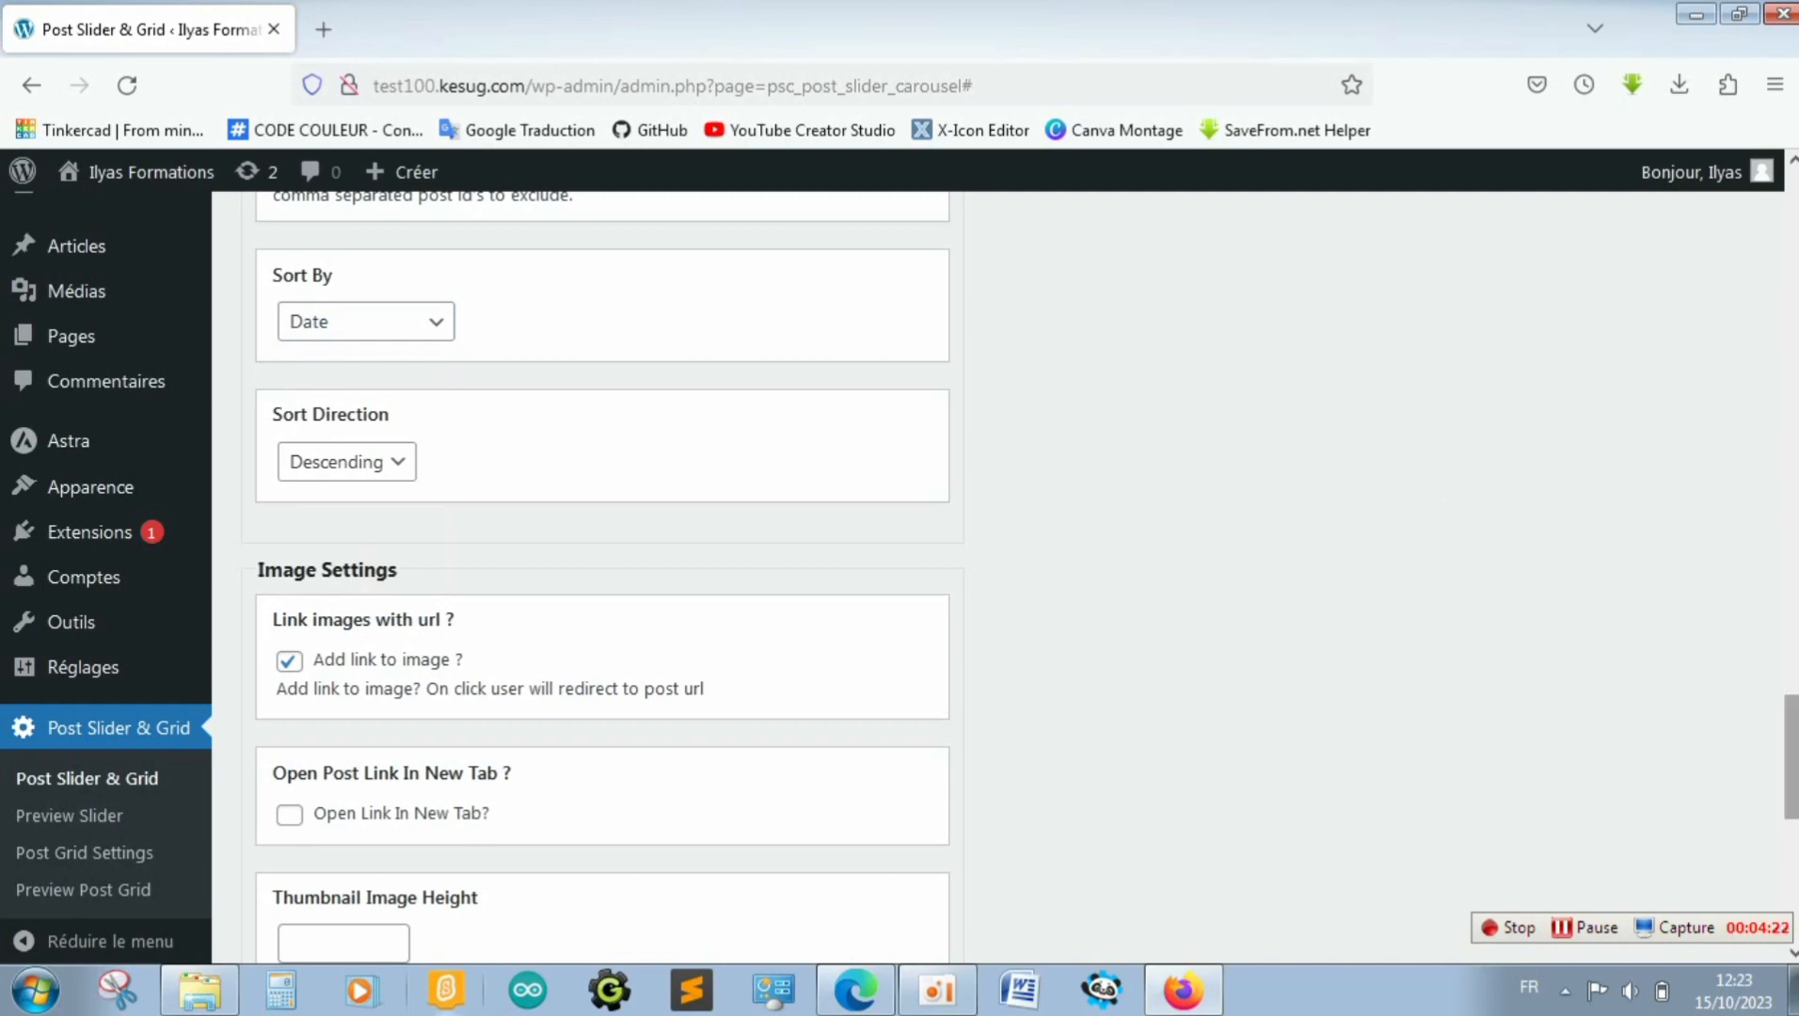
Enable opening post links in a new tab and try to save the slider settings
drag(1793, 753, 1792, 820)
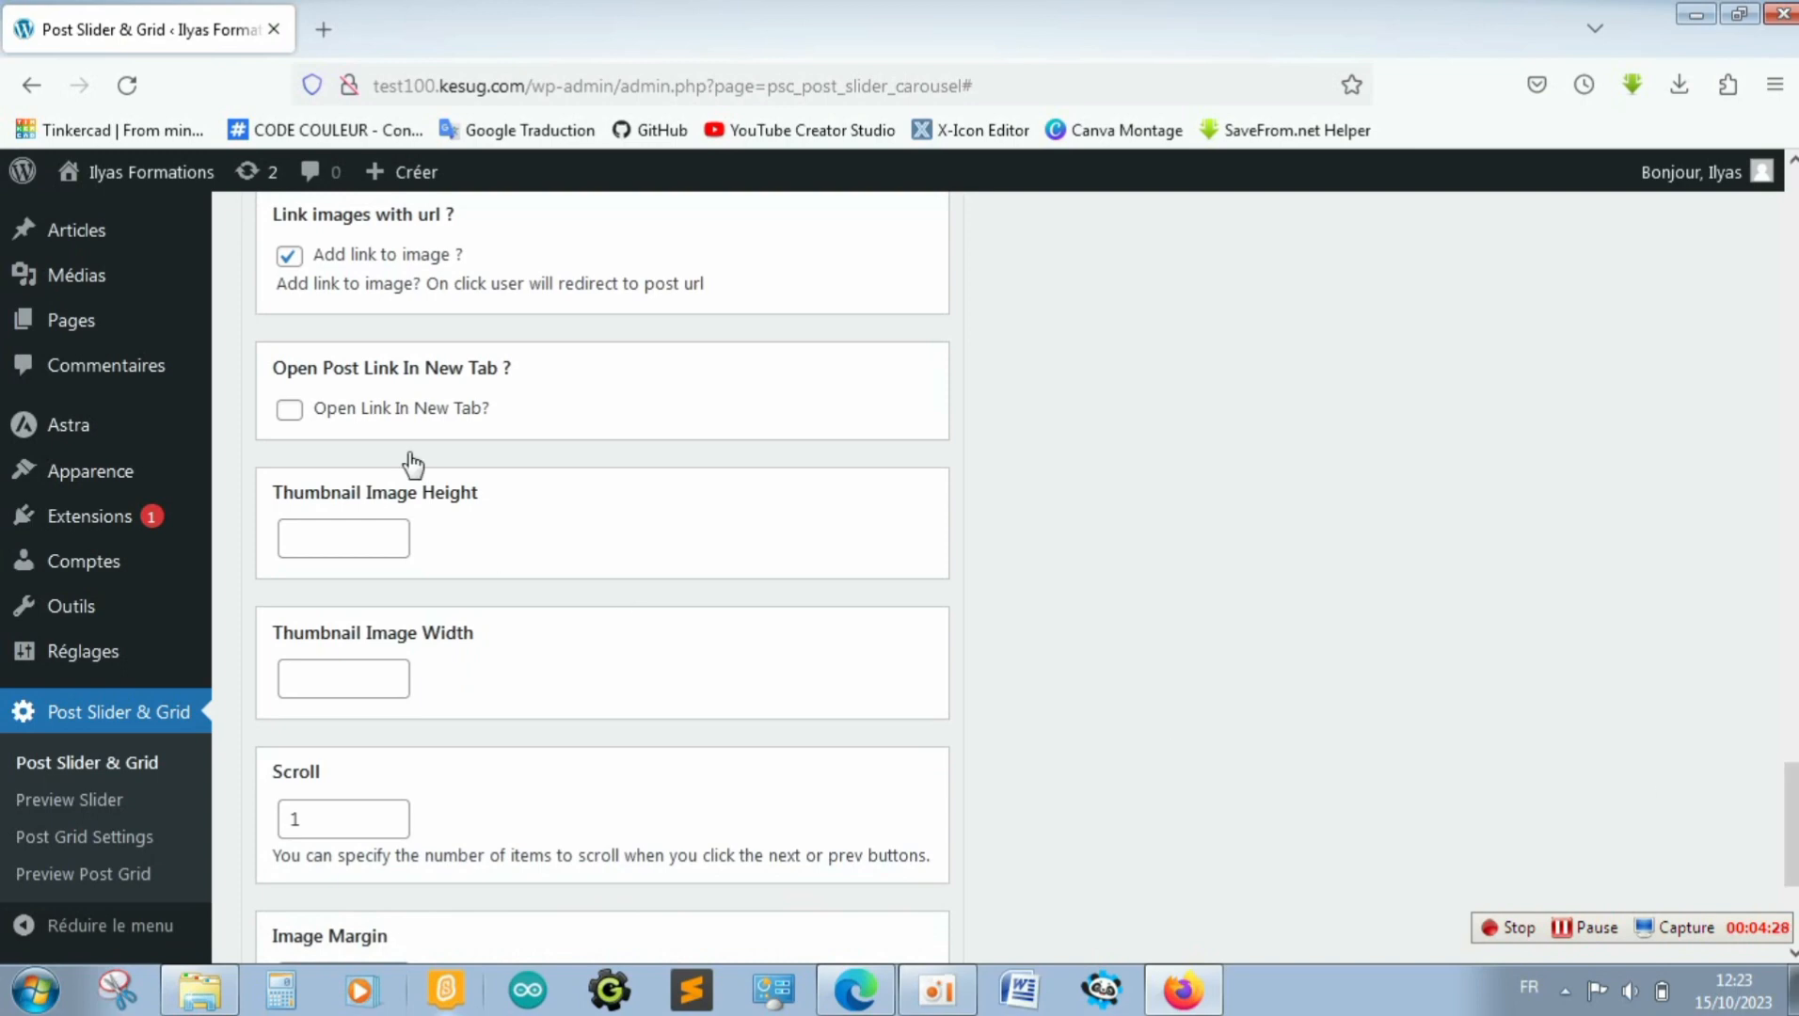
click(293, 420)
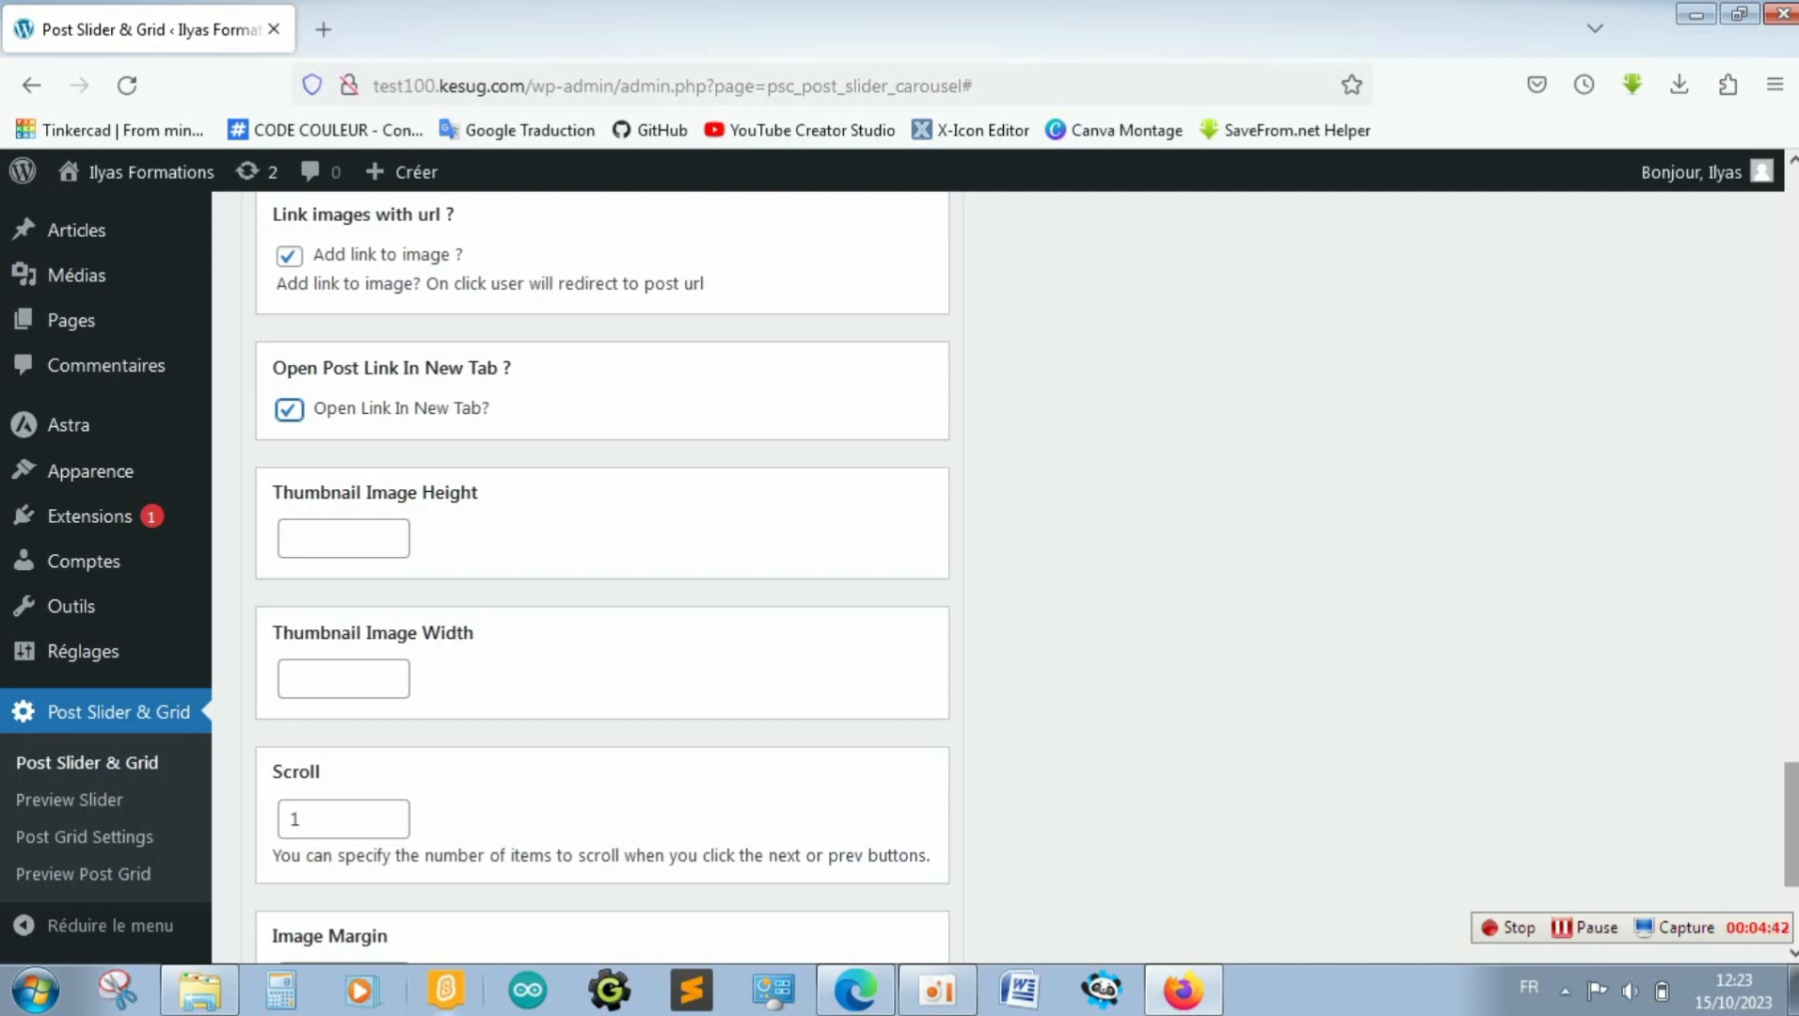
scroll(1791, 824, down, 3)
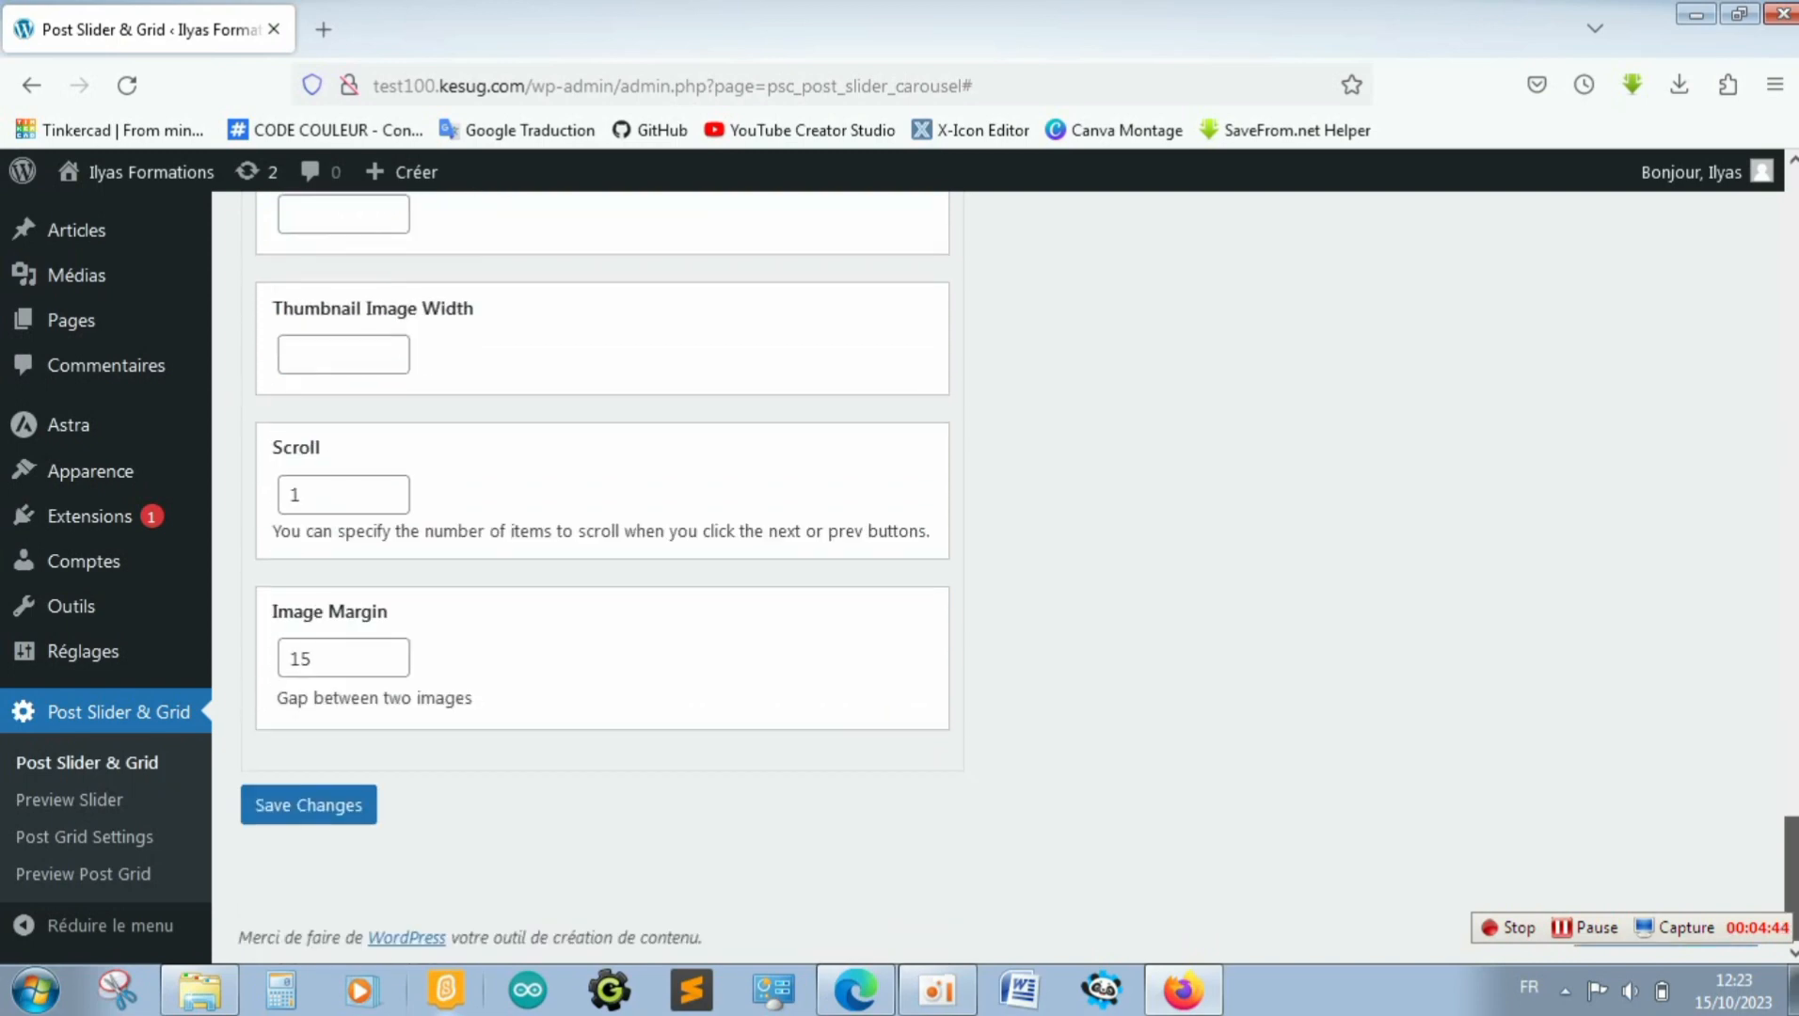
click(362, 815)
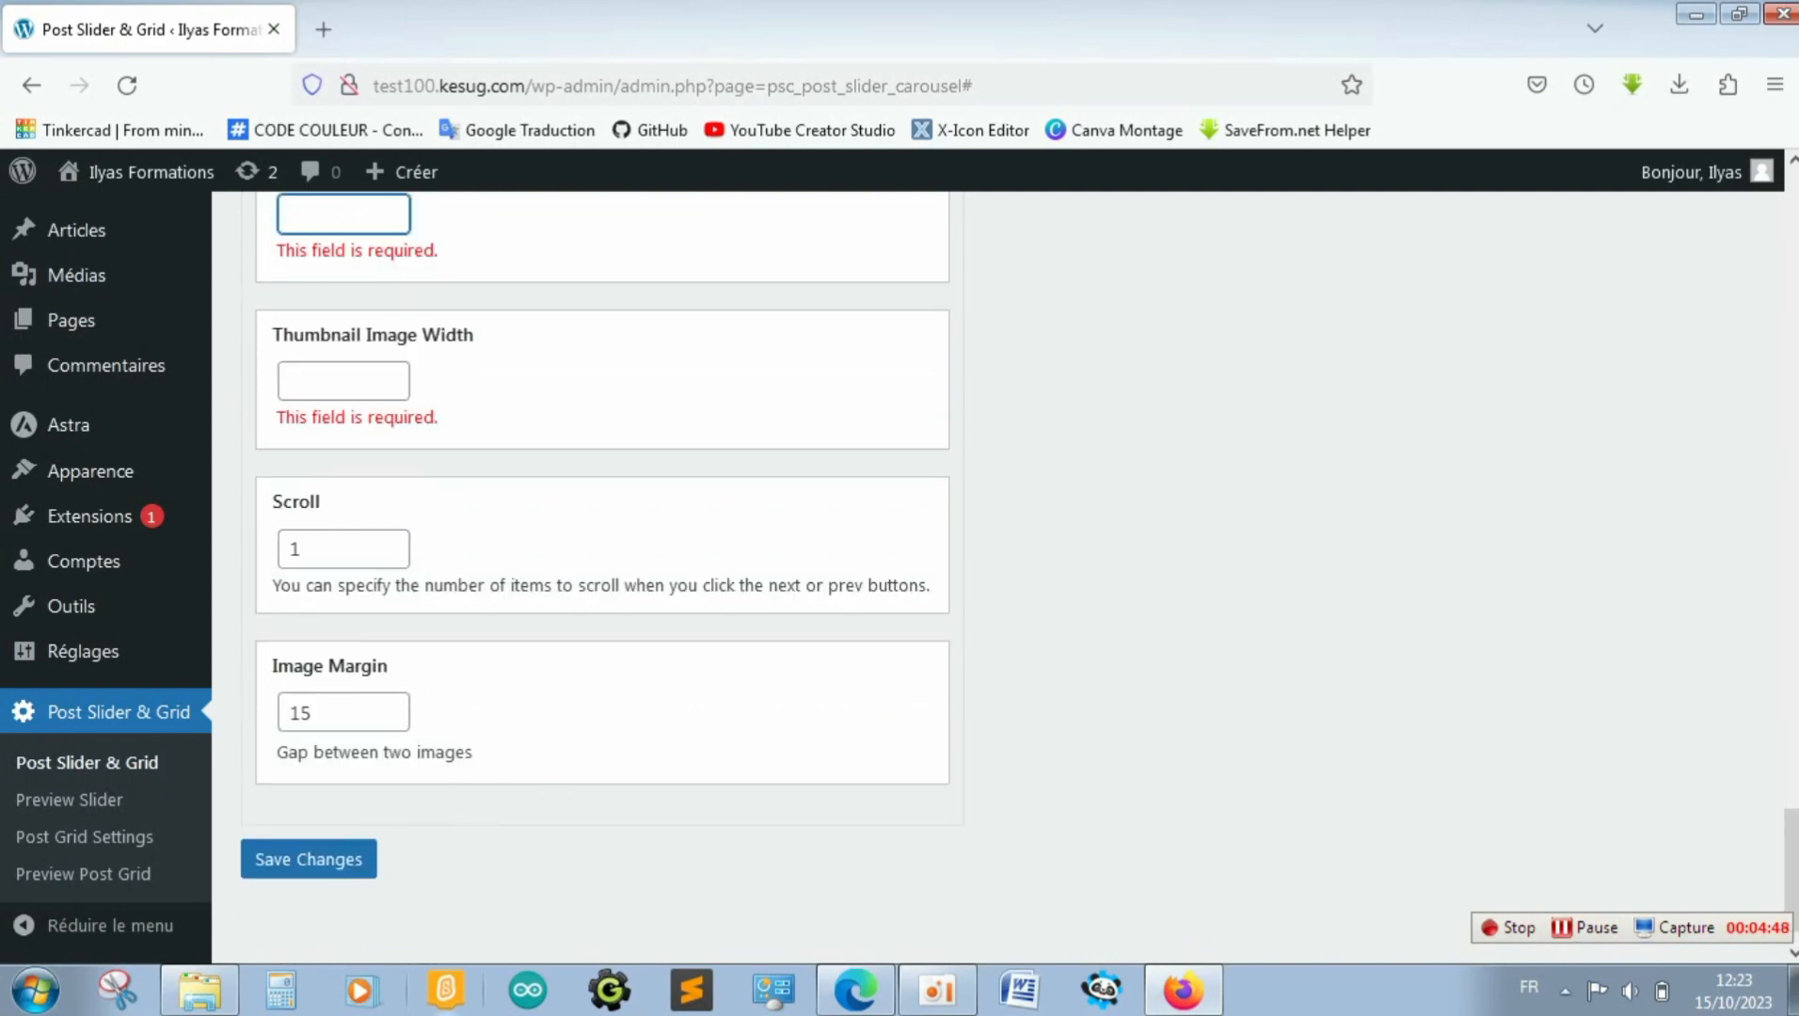
Set the thumbnail image height to 100 and width to 50, and save the slider settings
scroll(1785, 927, up, 1)
scroll(1785, 903, up, 3)
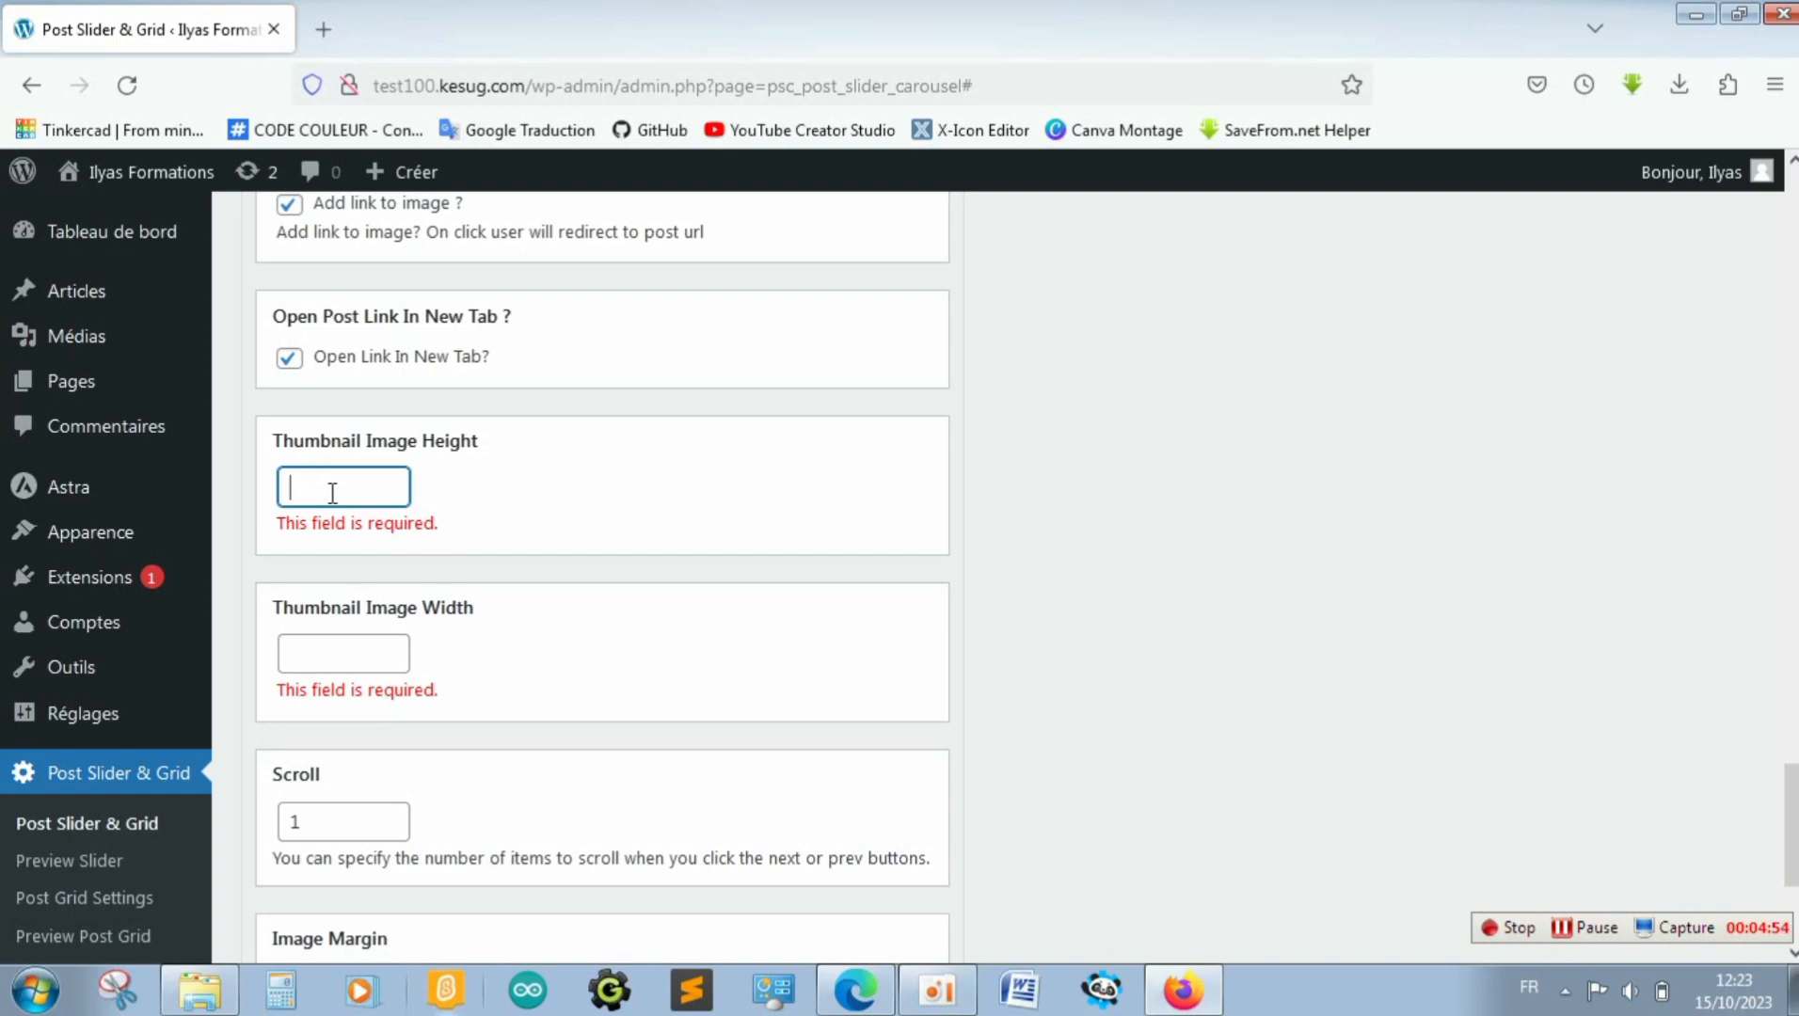
text(100)
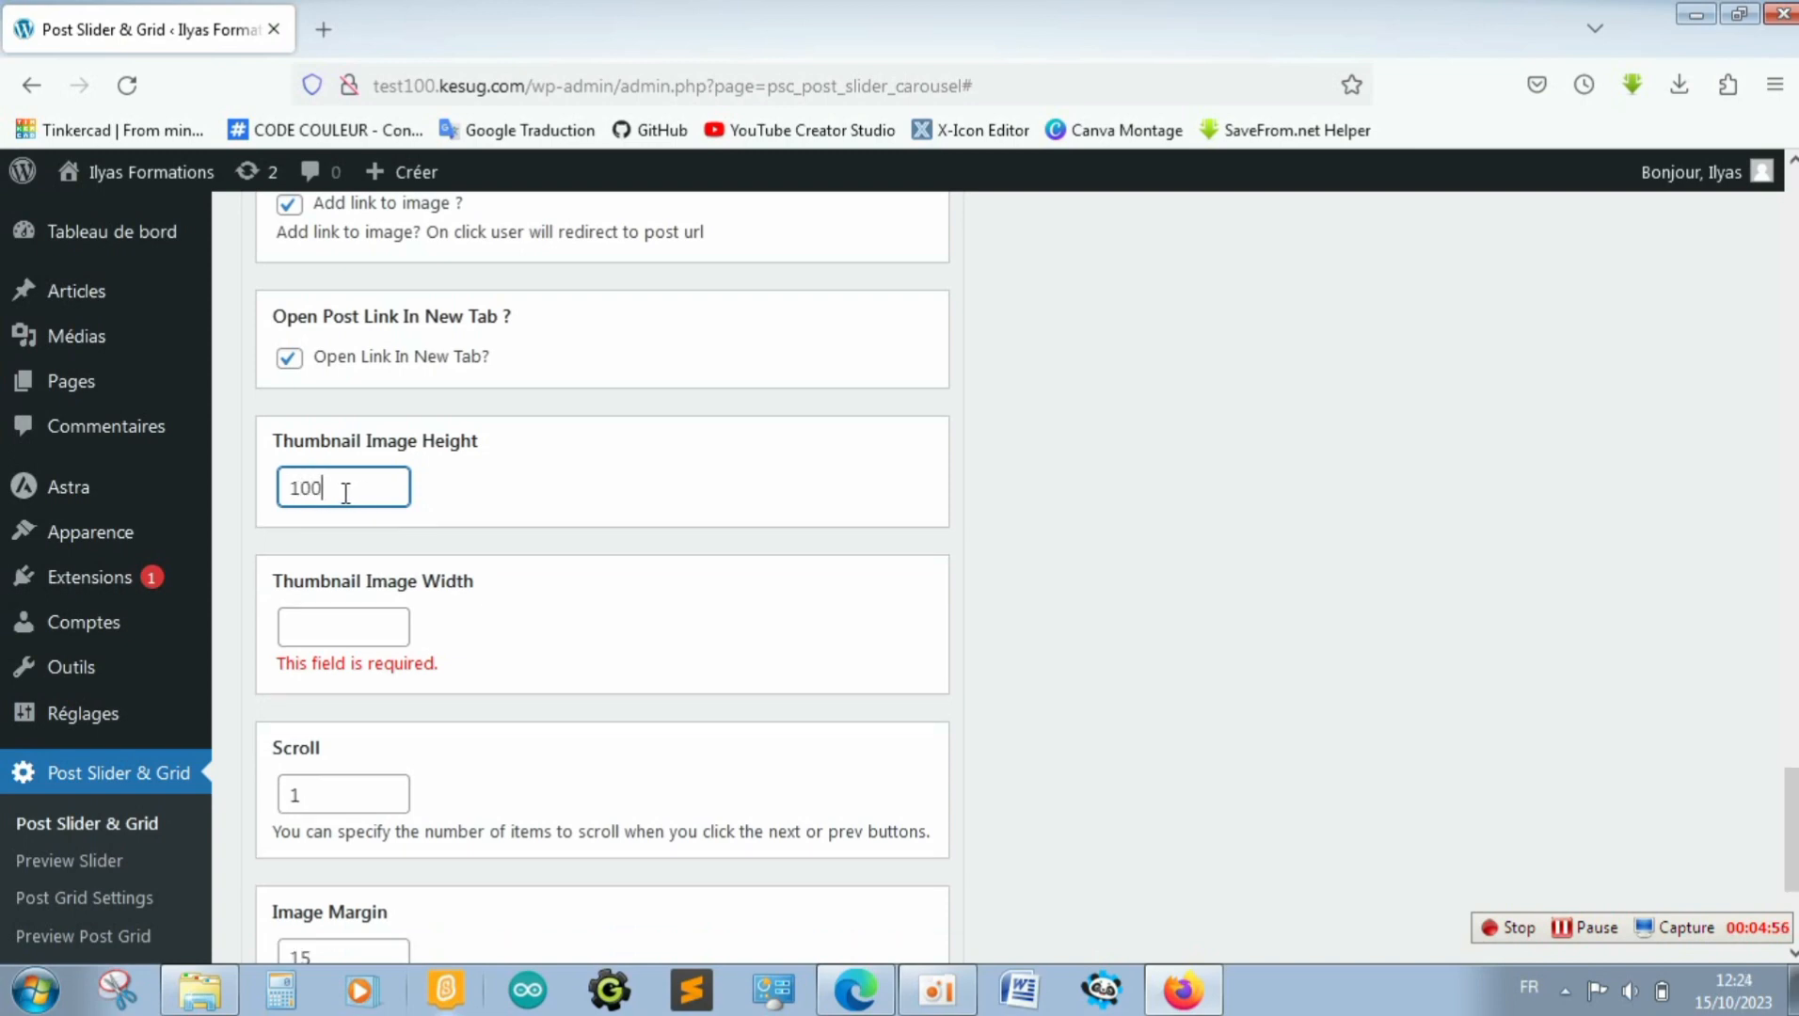
click(367, 625)
text(50)
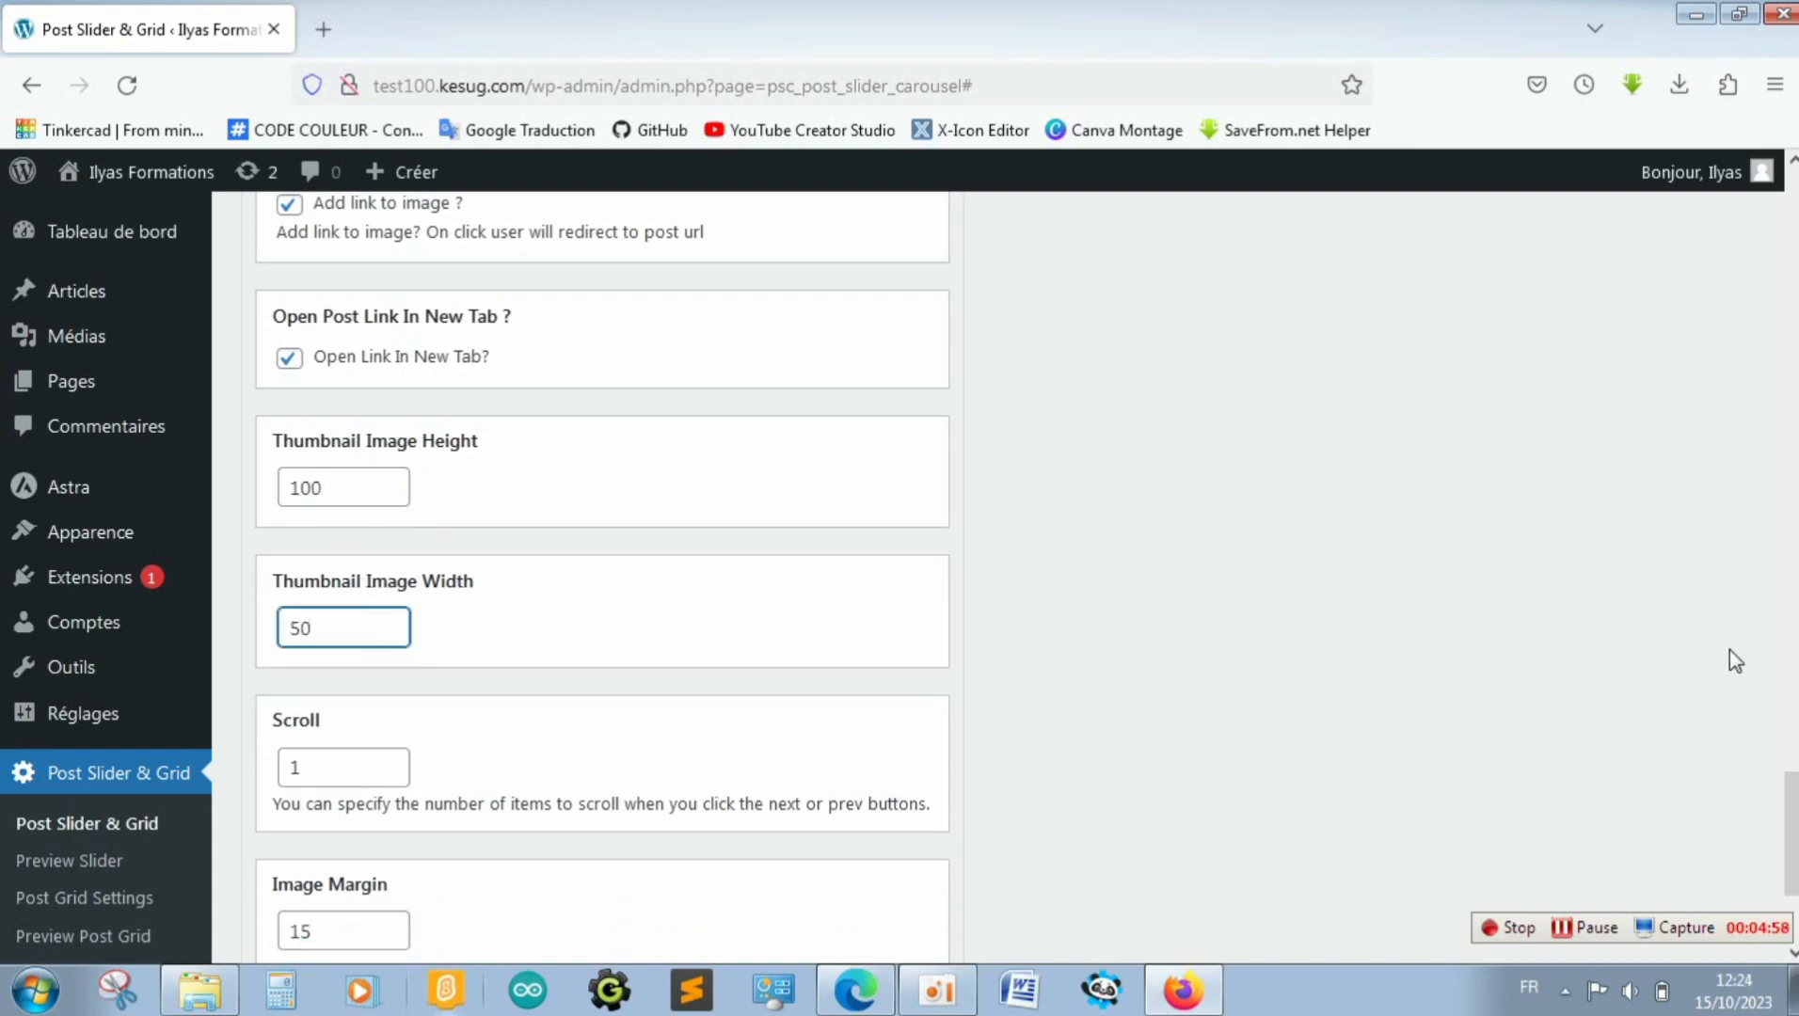
click(1795, 734)
drag(1795, 734, 1795, 941)
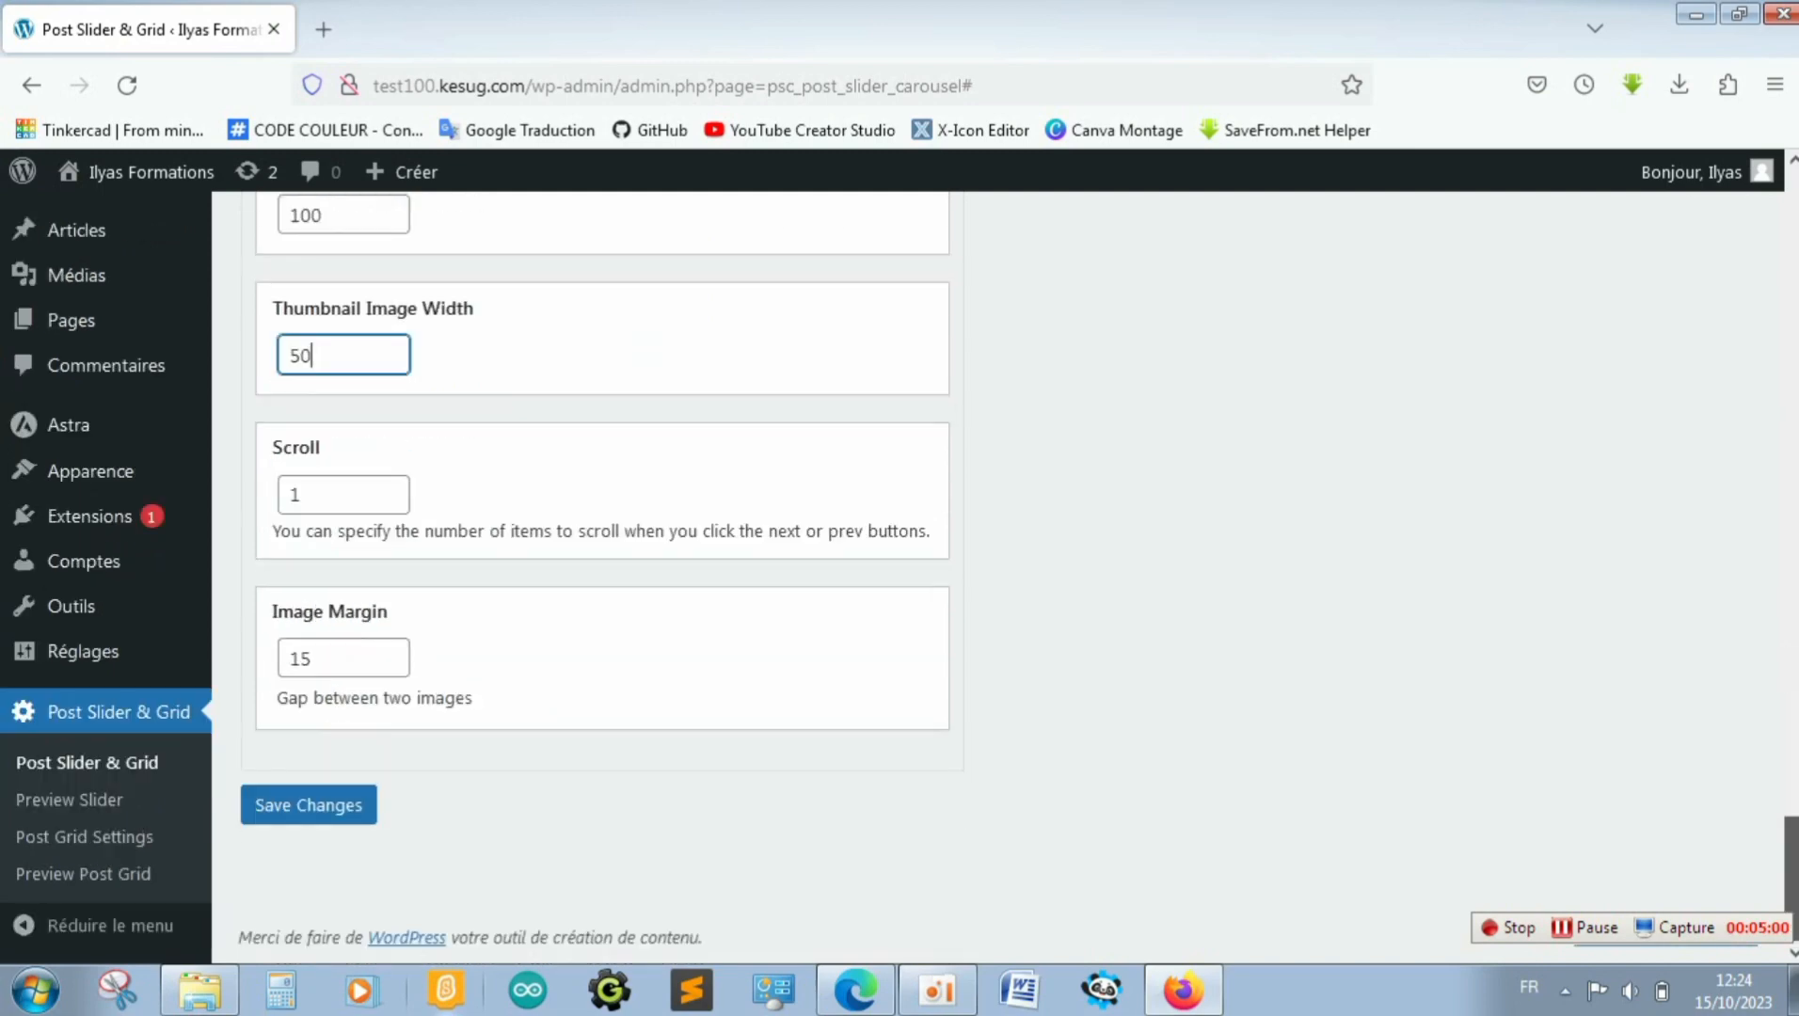
click(255, 809)
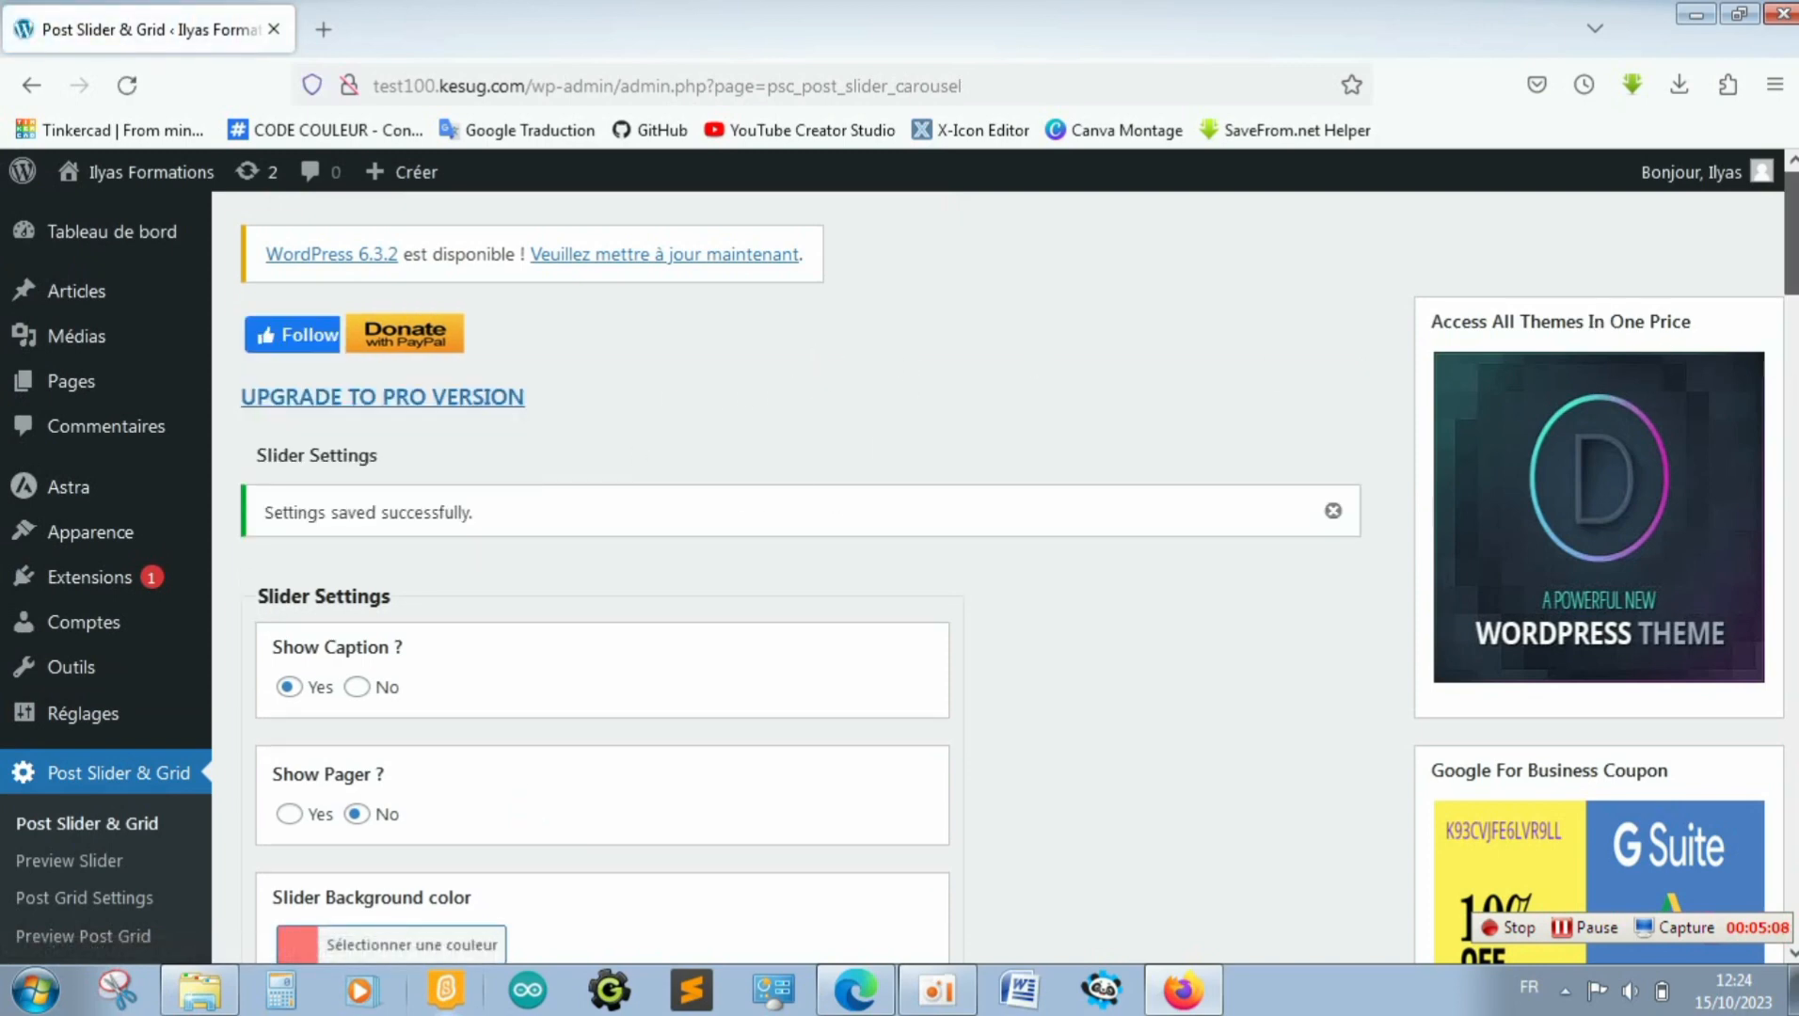
Visit the live site and look through the posts on its home page
scroll(1788, 381, down, 1)
scroll(602, 565, down, 20)
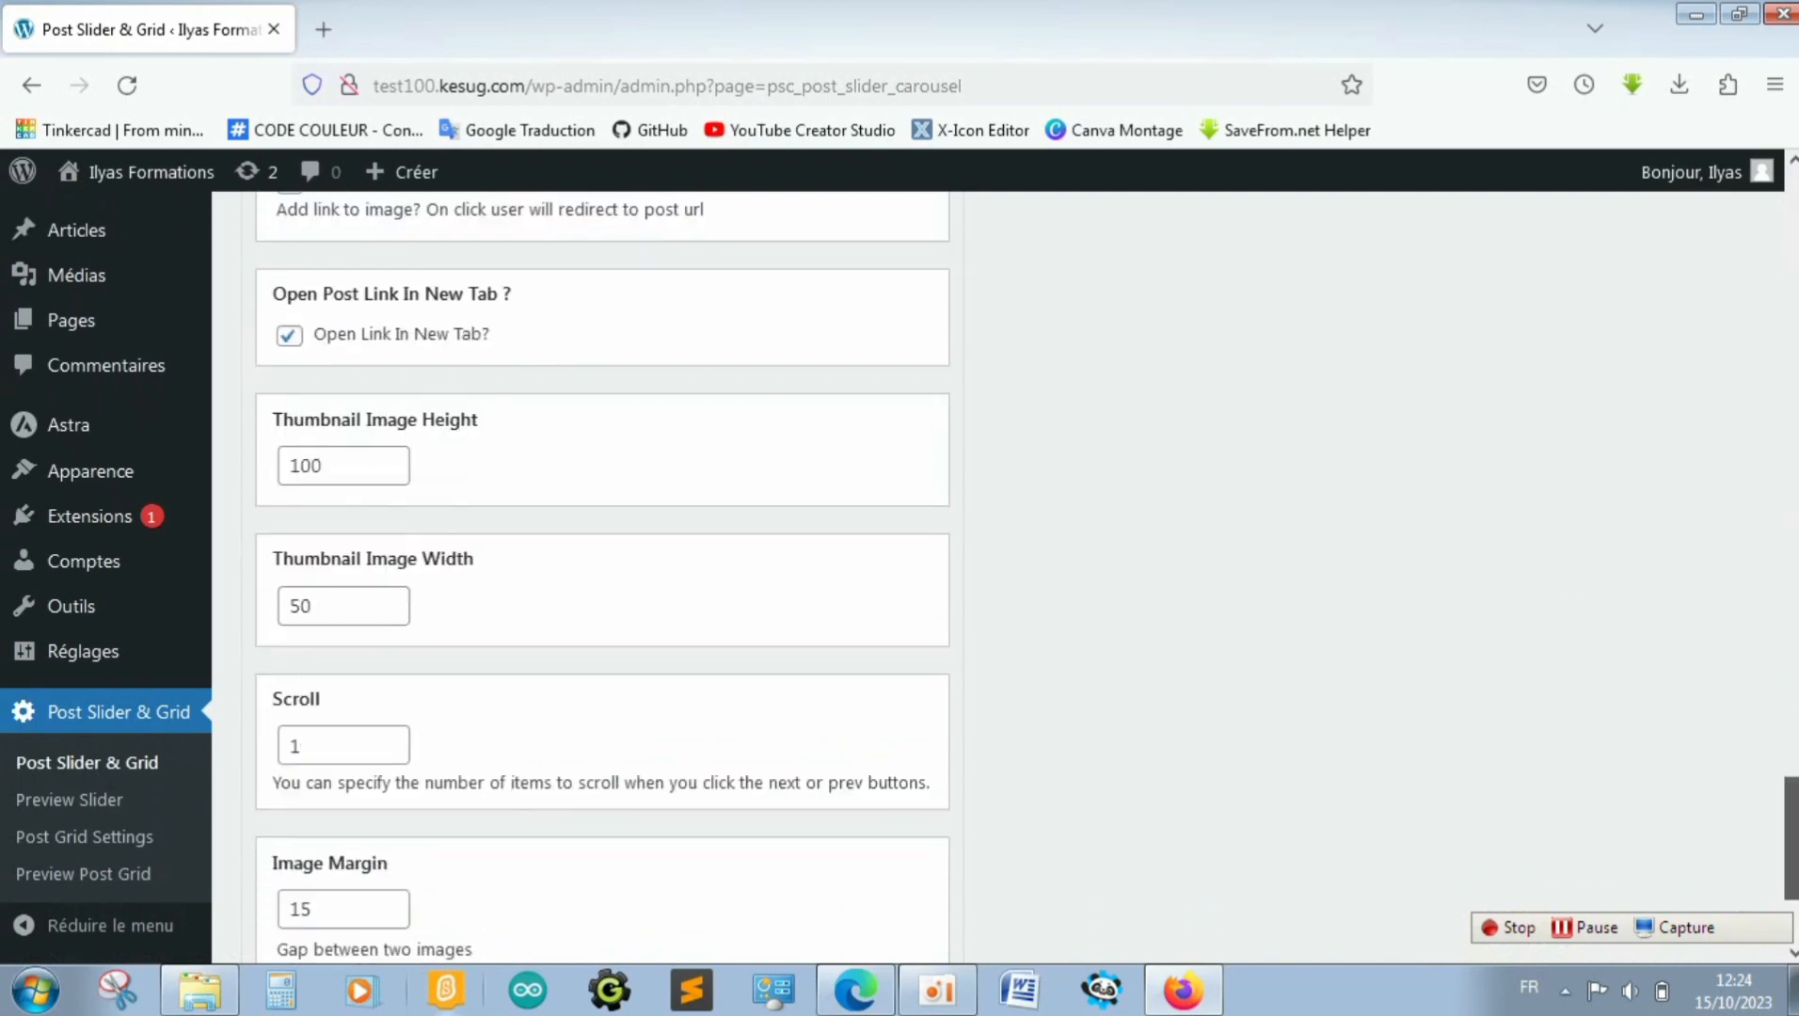
drag(1791, 908, 1670, 10)
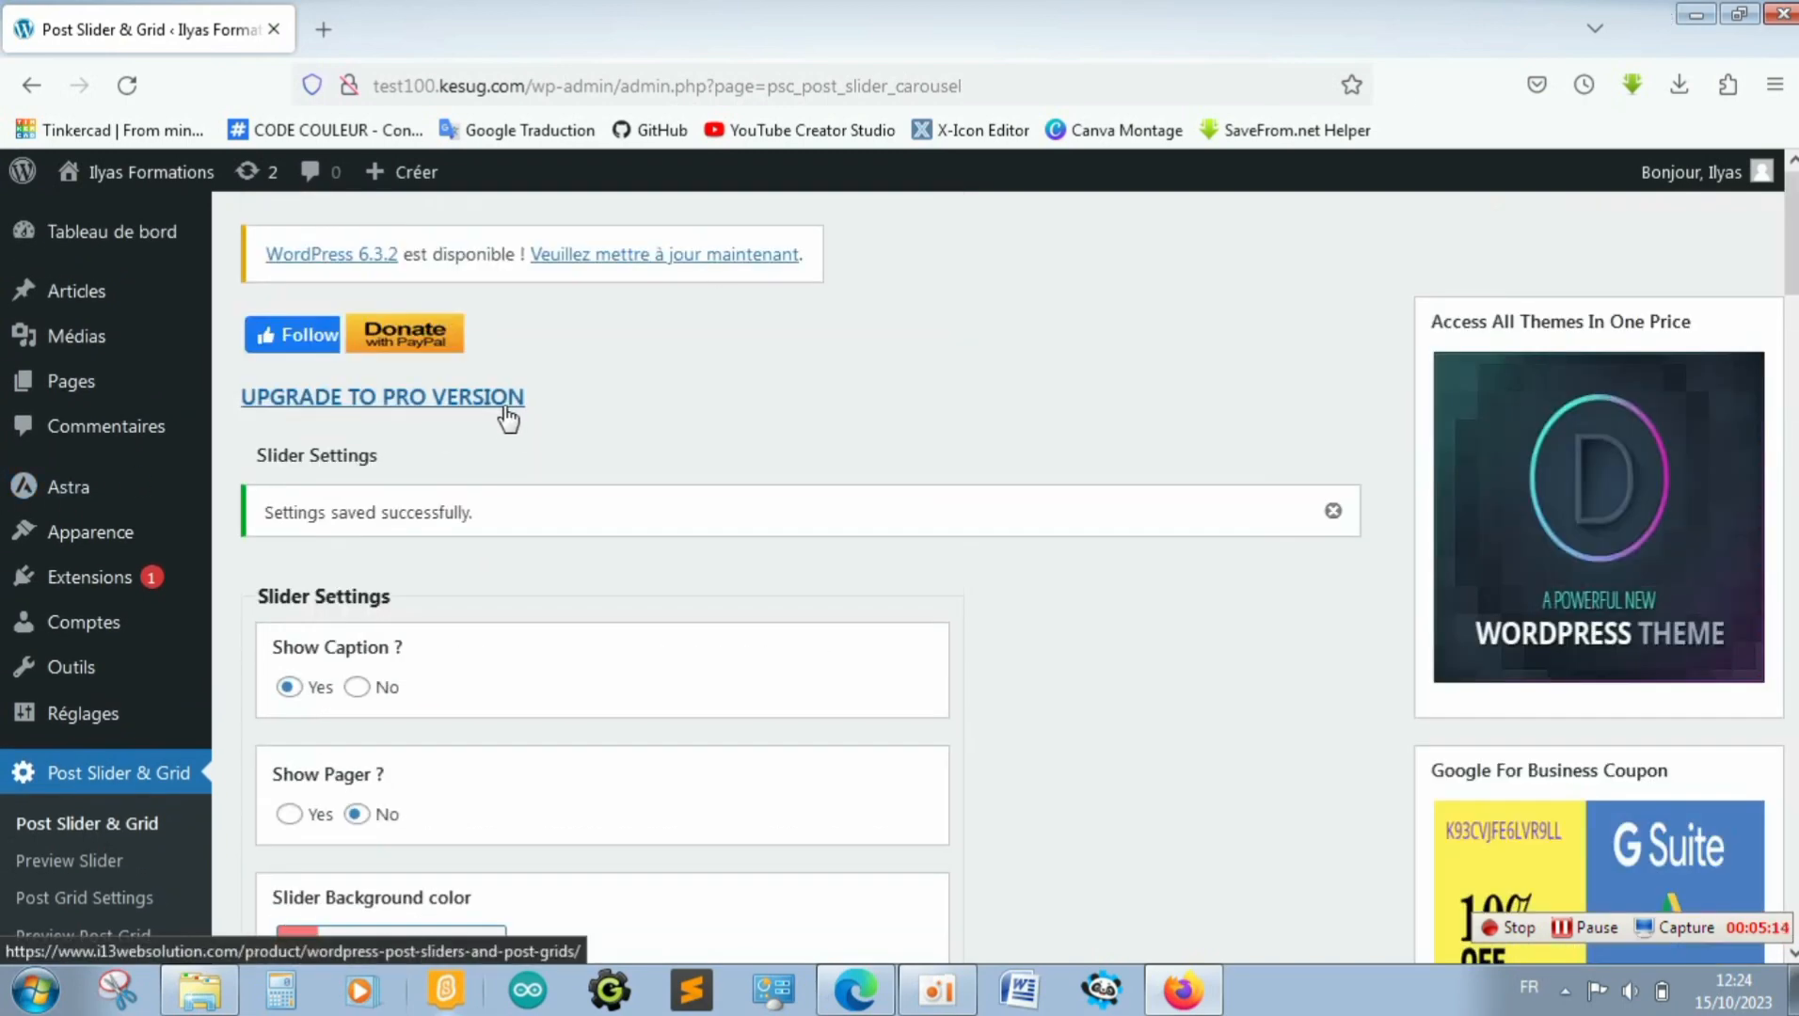
mouse_move(179, 323)
mouse_move(177, 637)
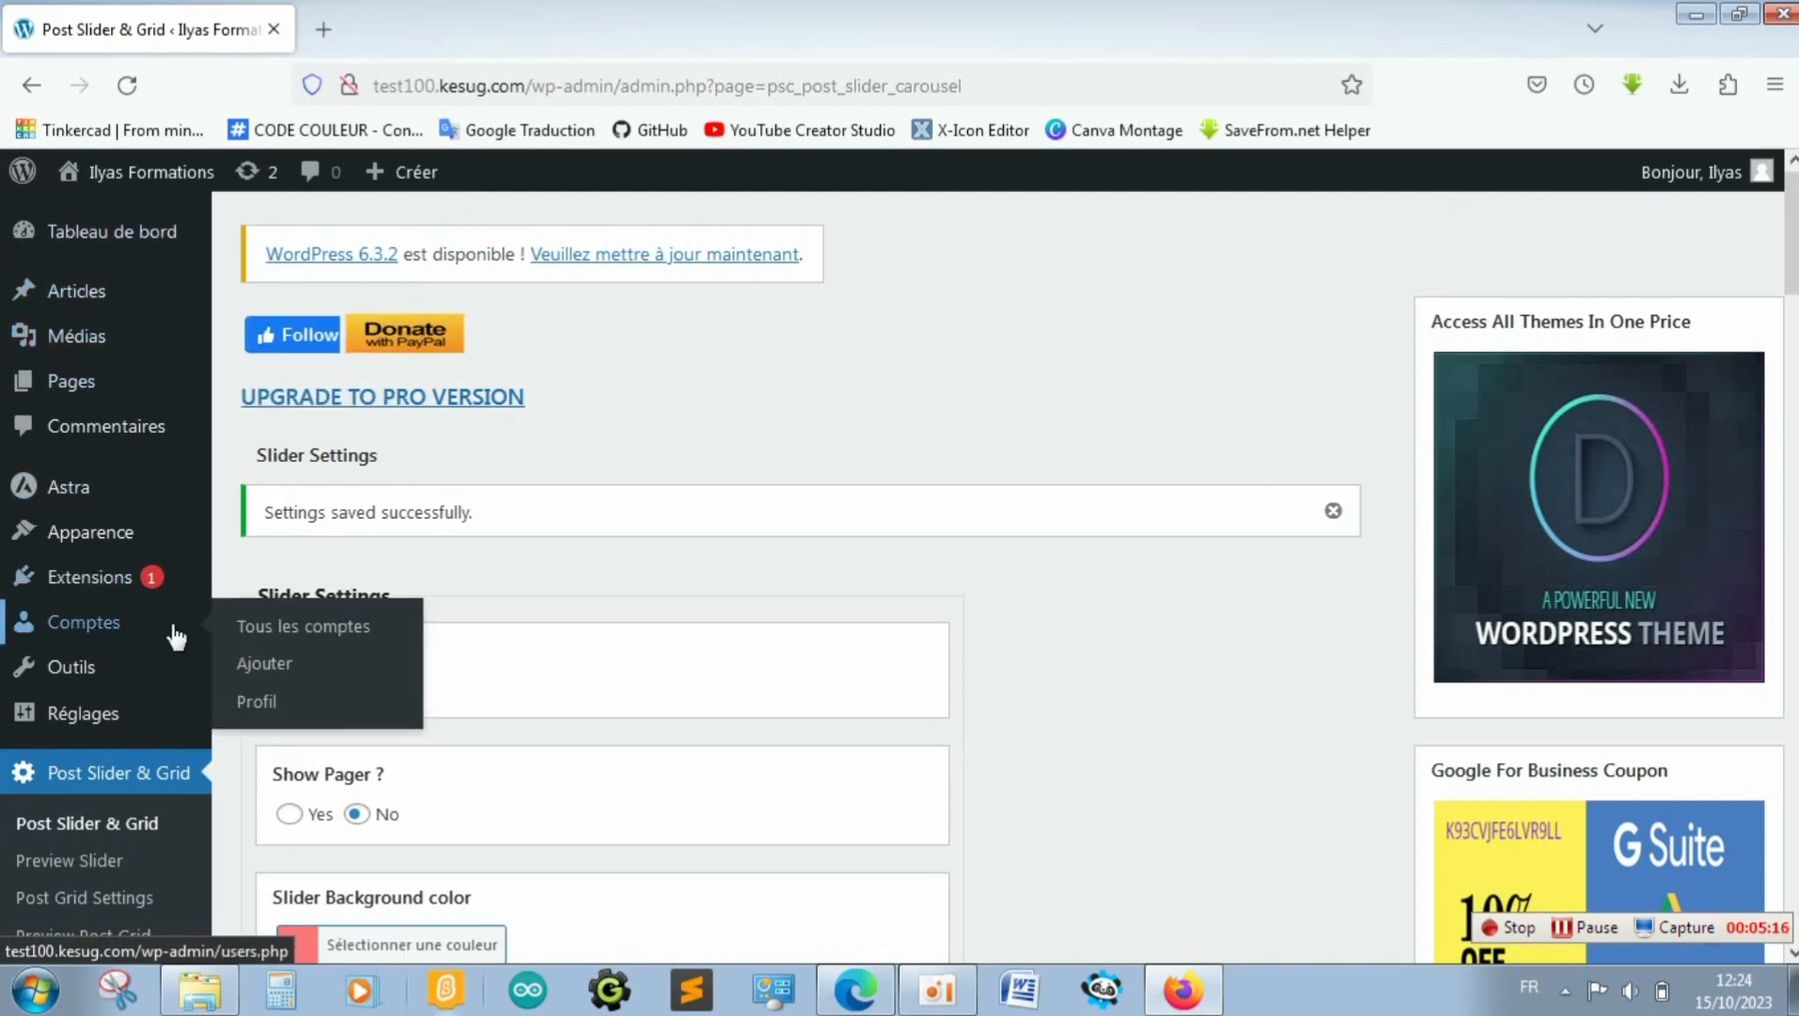
mouse_move(114, 179)
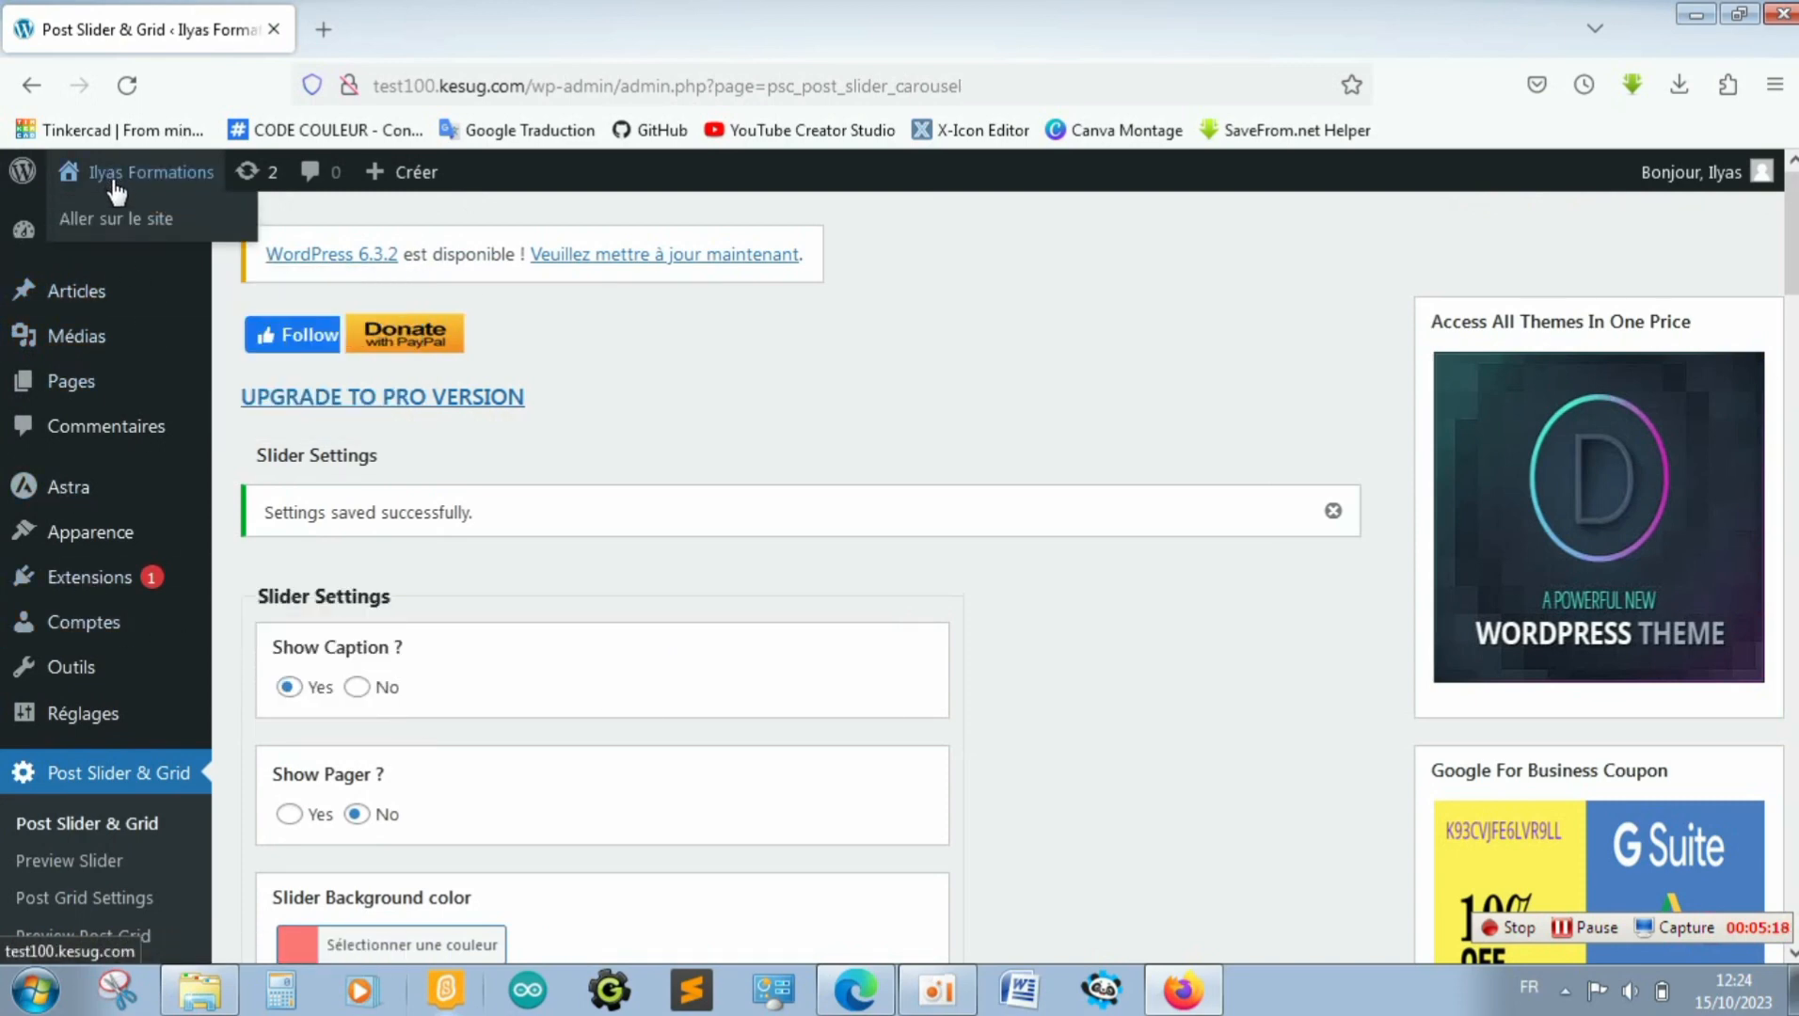
click(138, 224)
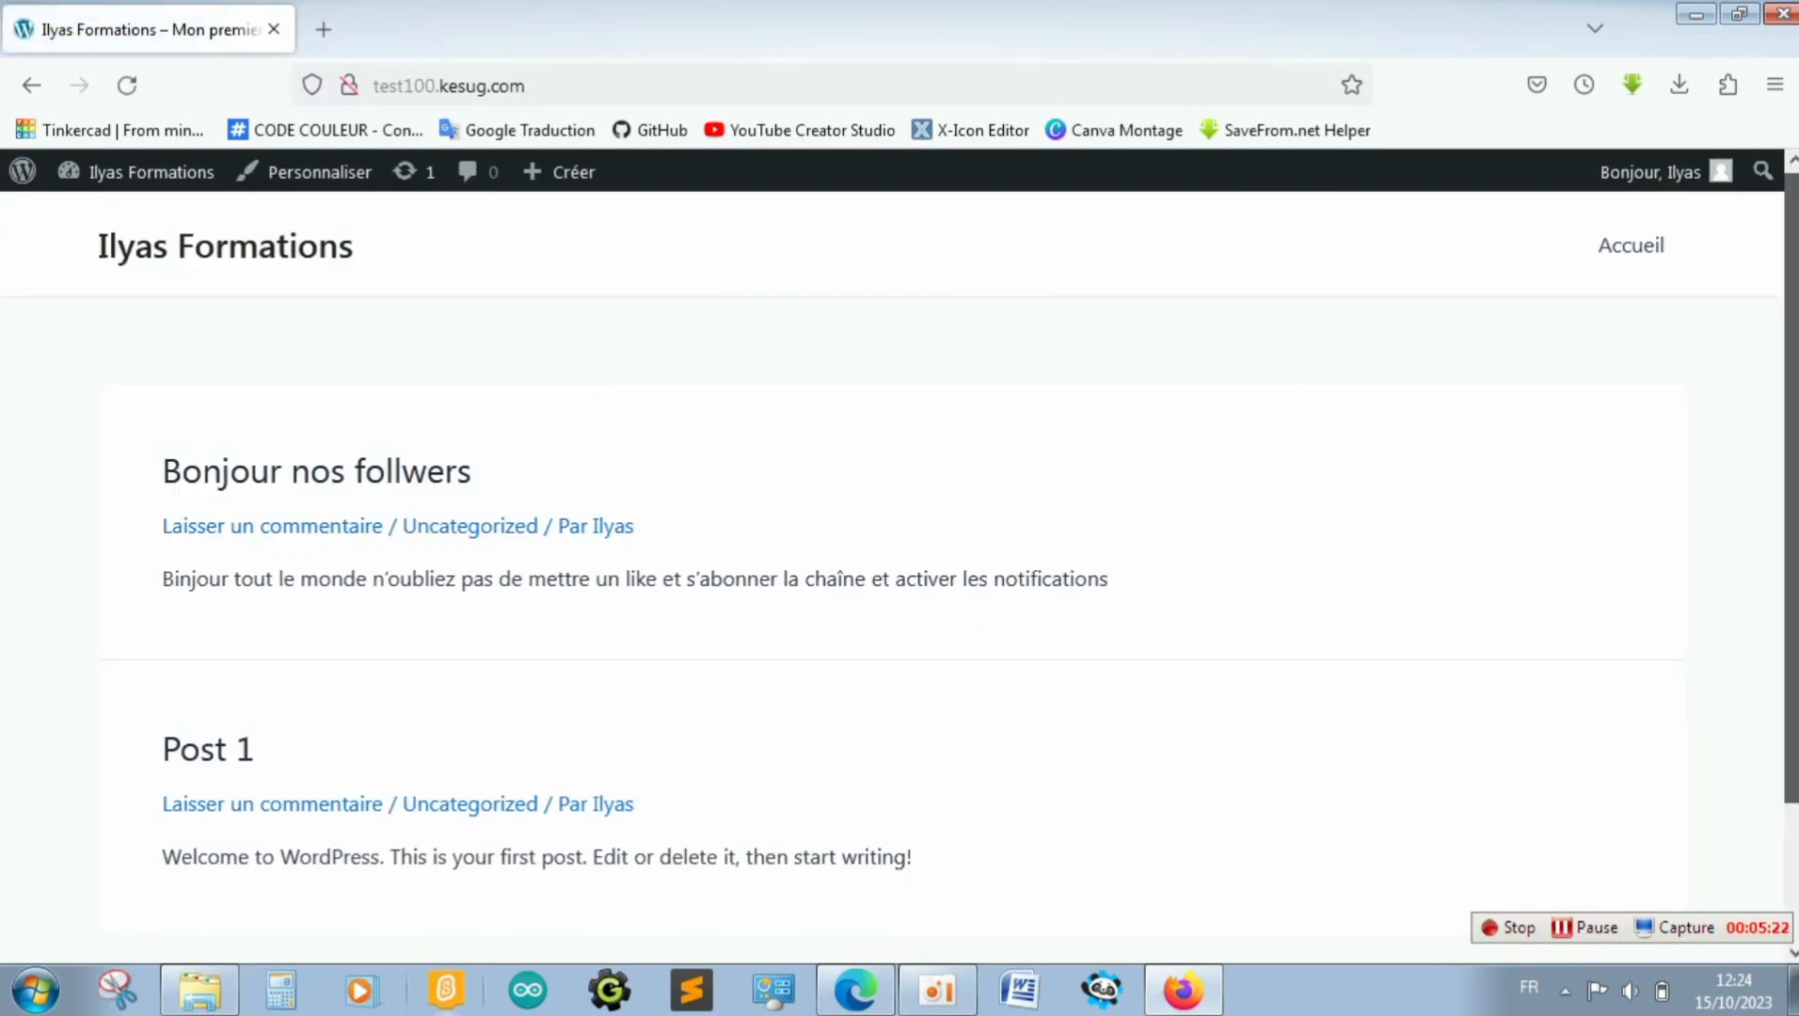
scroll(715, 398, down, 2)
scroll(894, 517, up, 2)
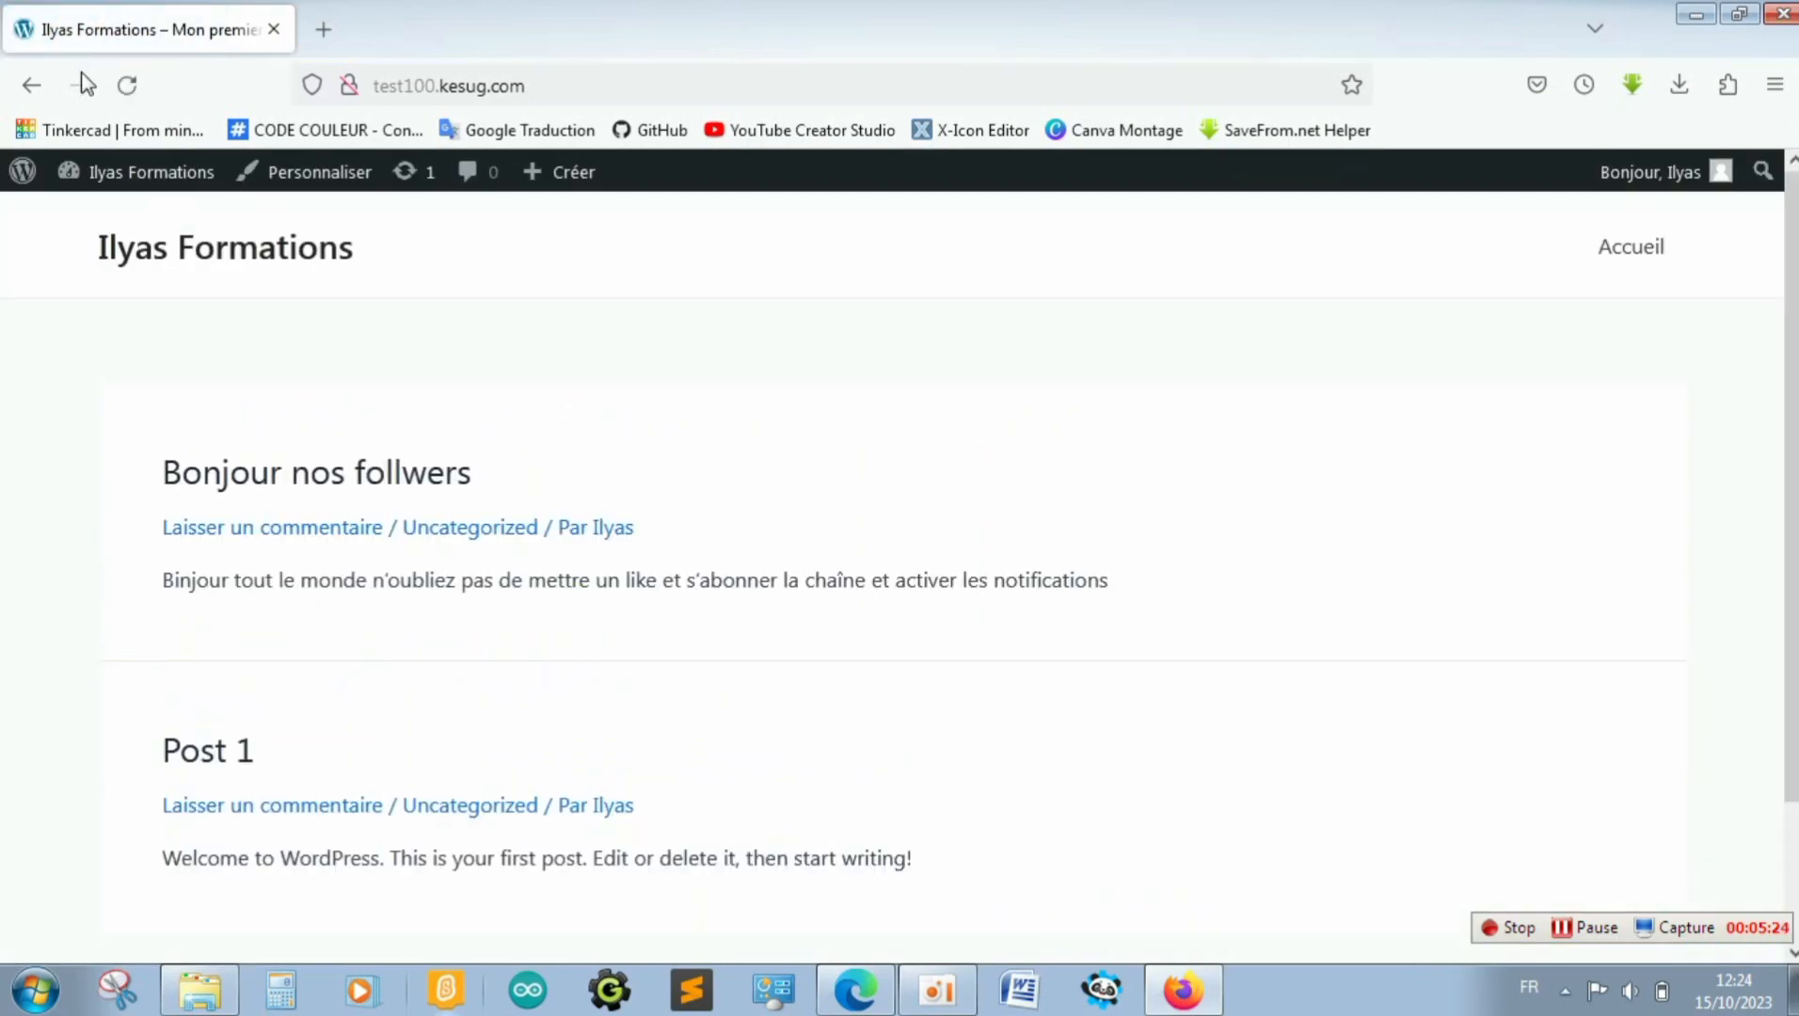
Return to the dashboard and open the Post Slider & Grid extension's slider preview page
click(139, 181)
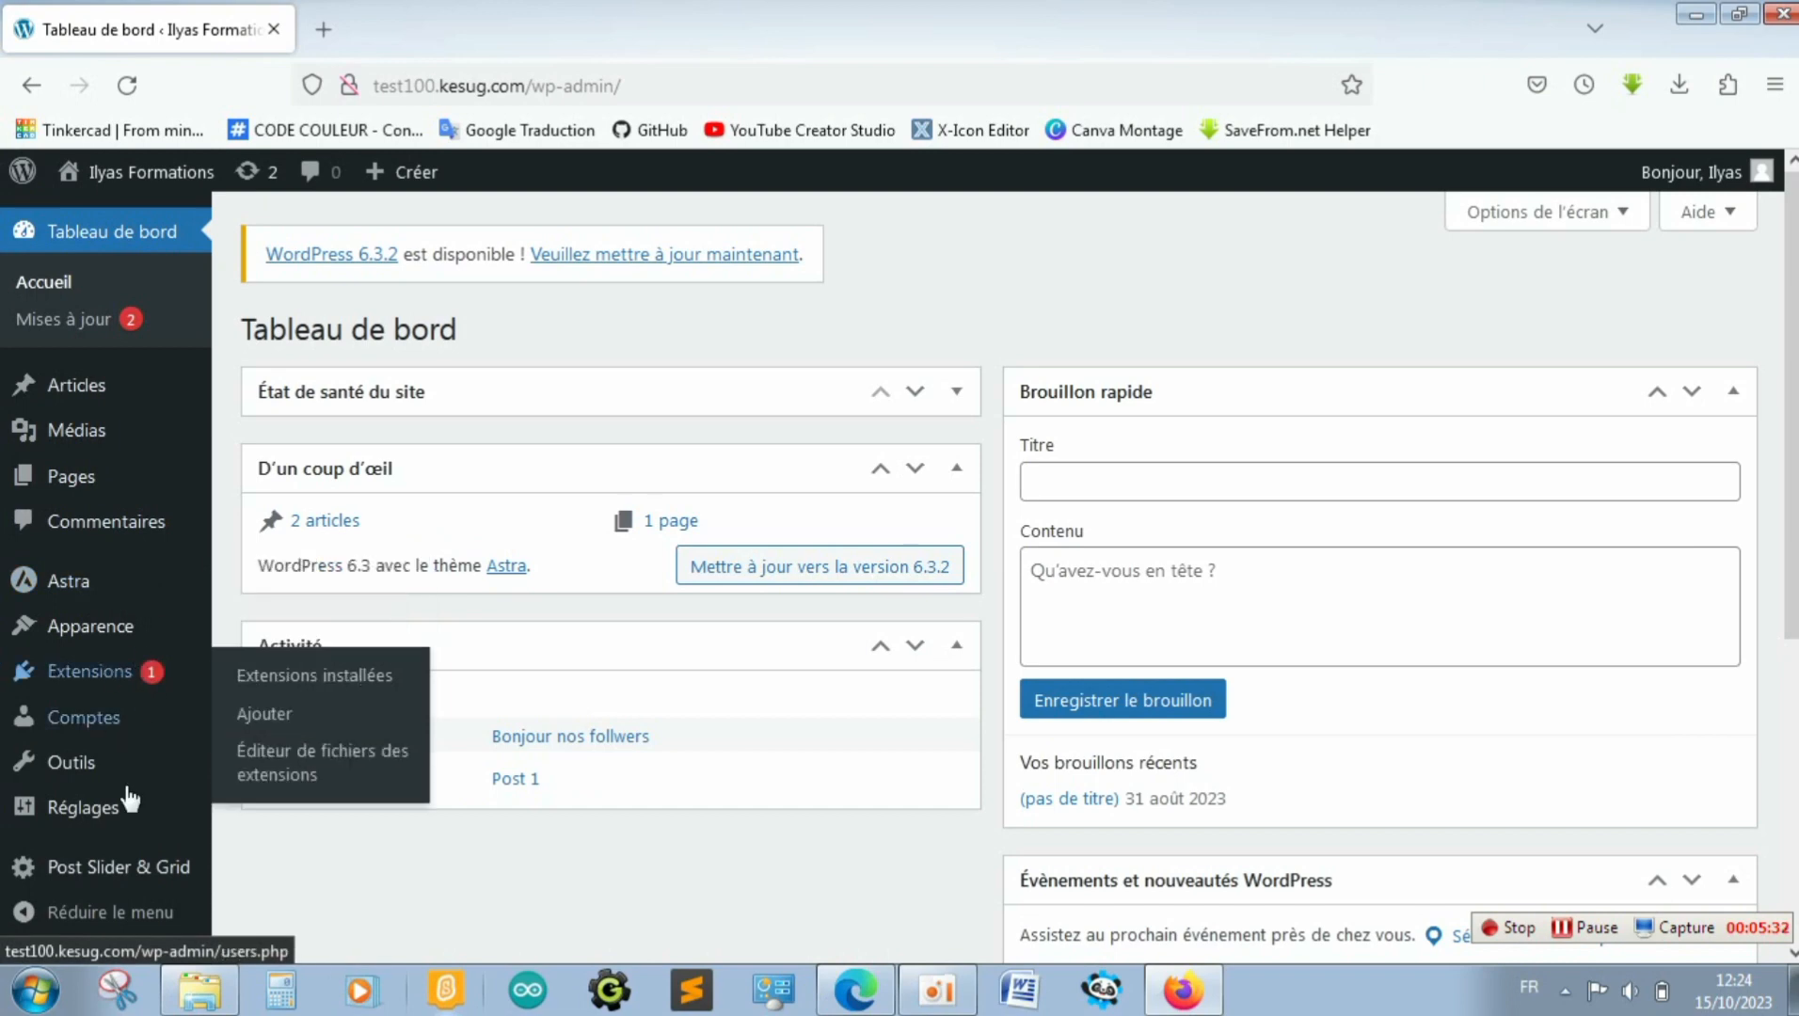
click(113, 885)
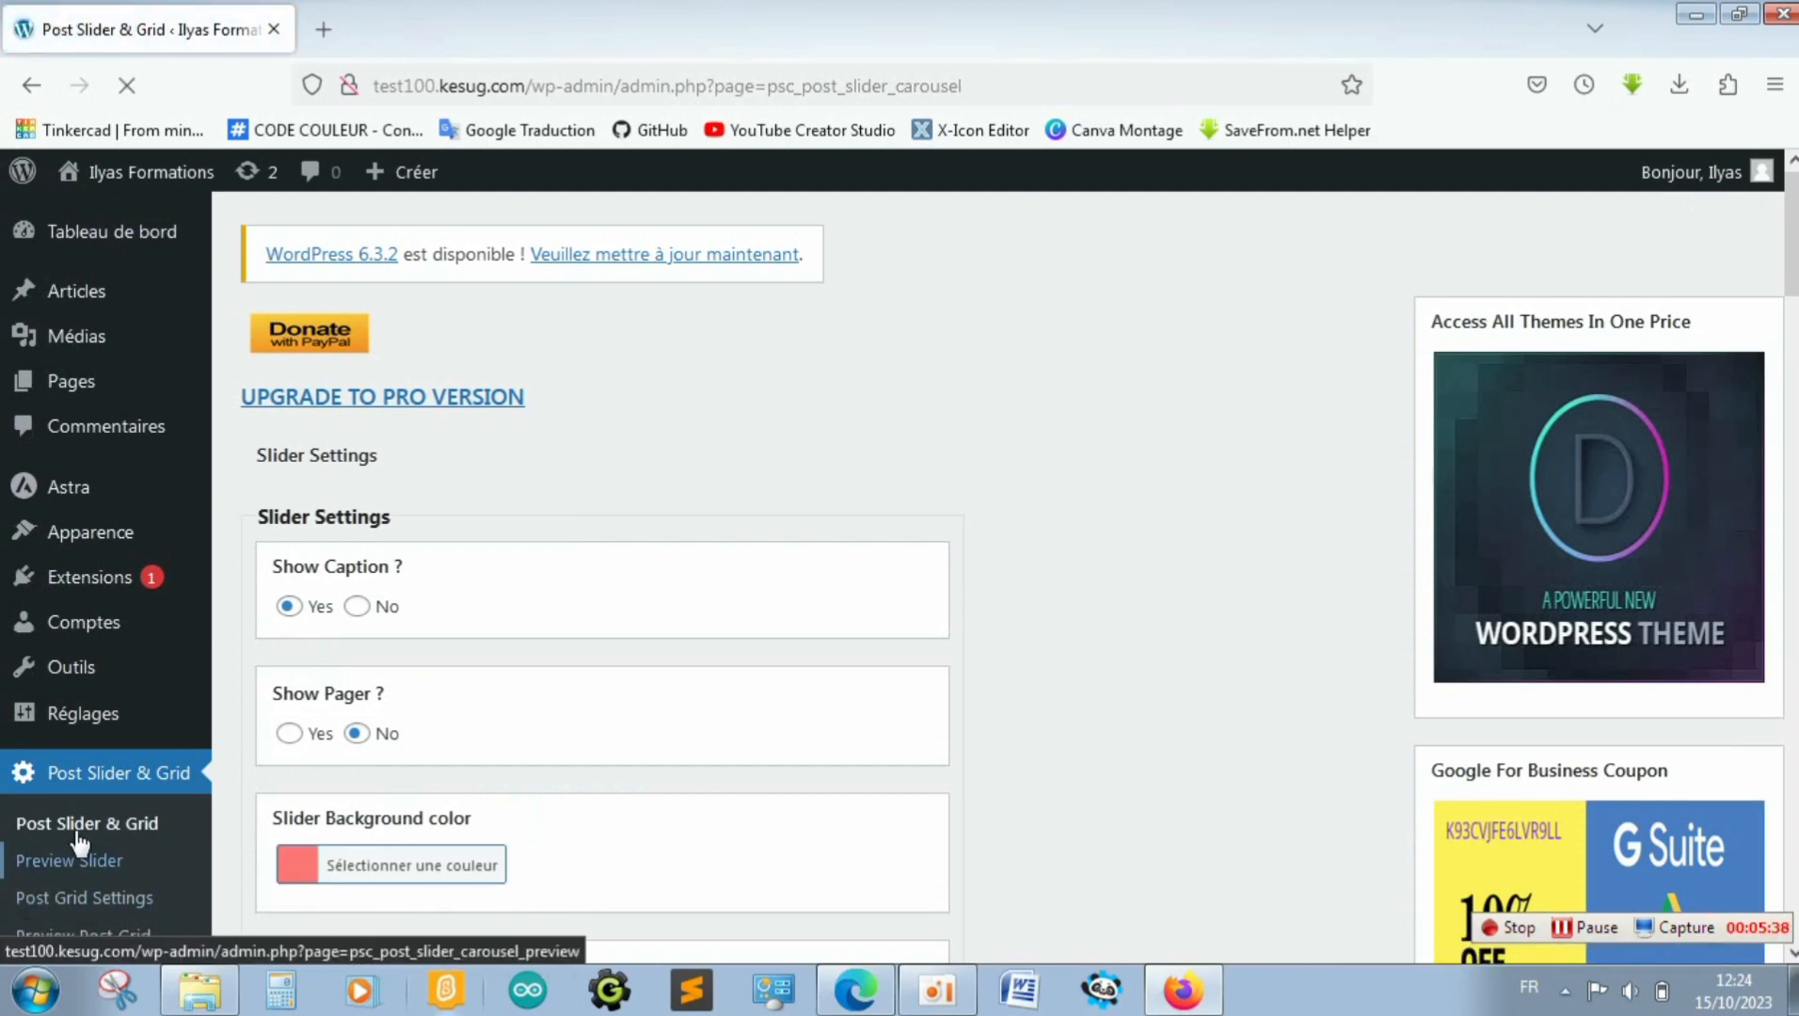
scroll(813, 778, down, 4)
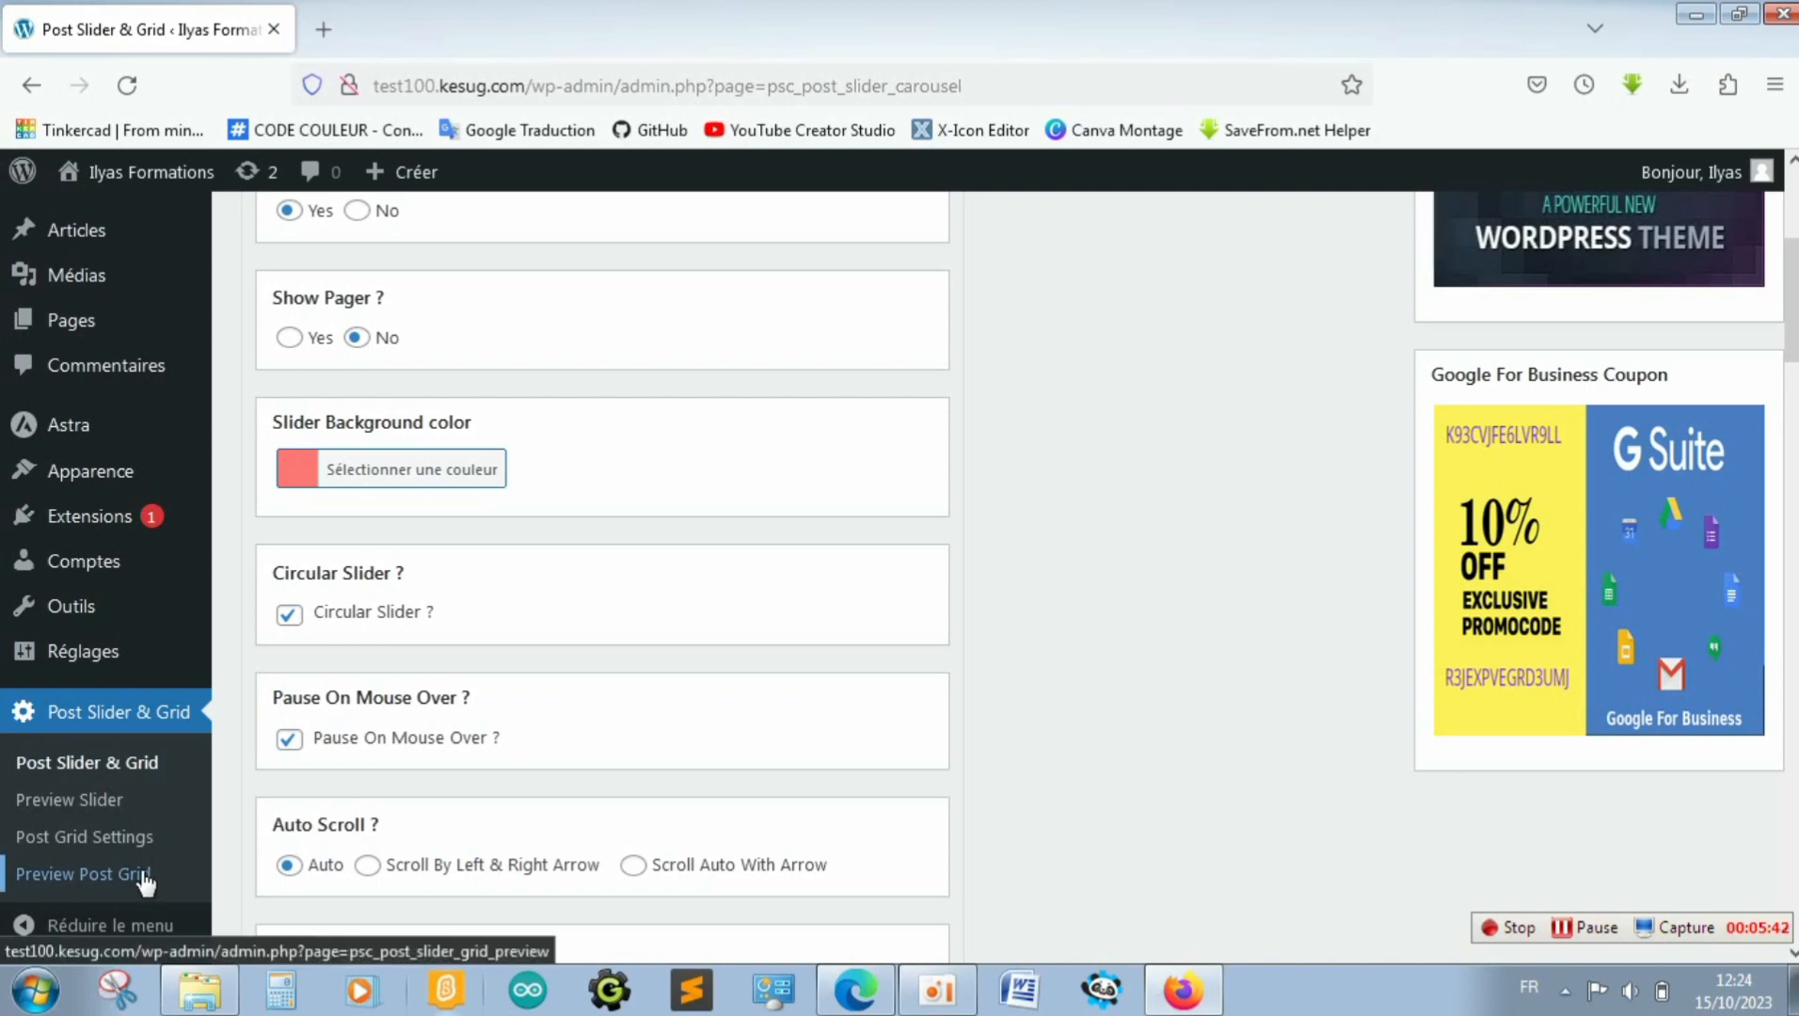
click(86, 800)
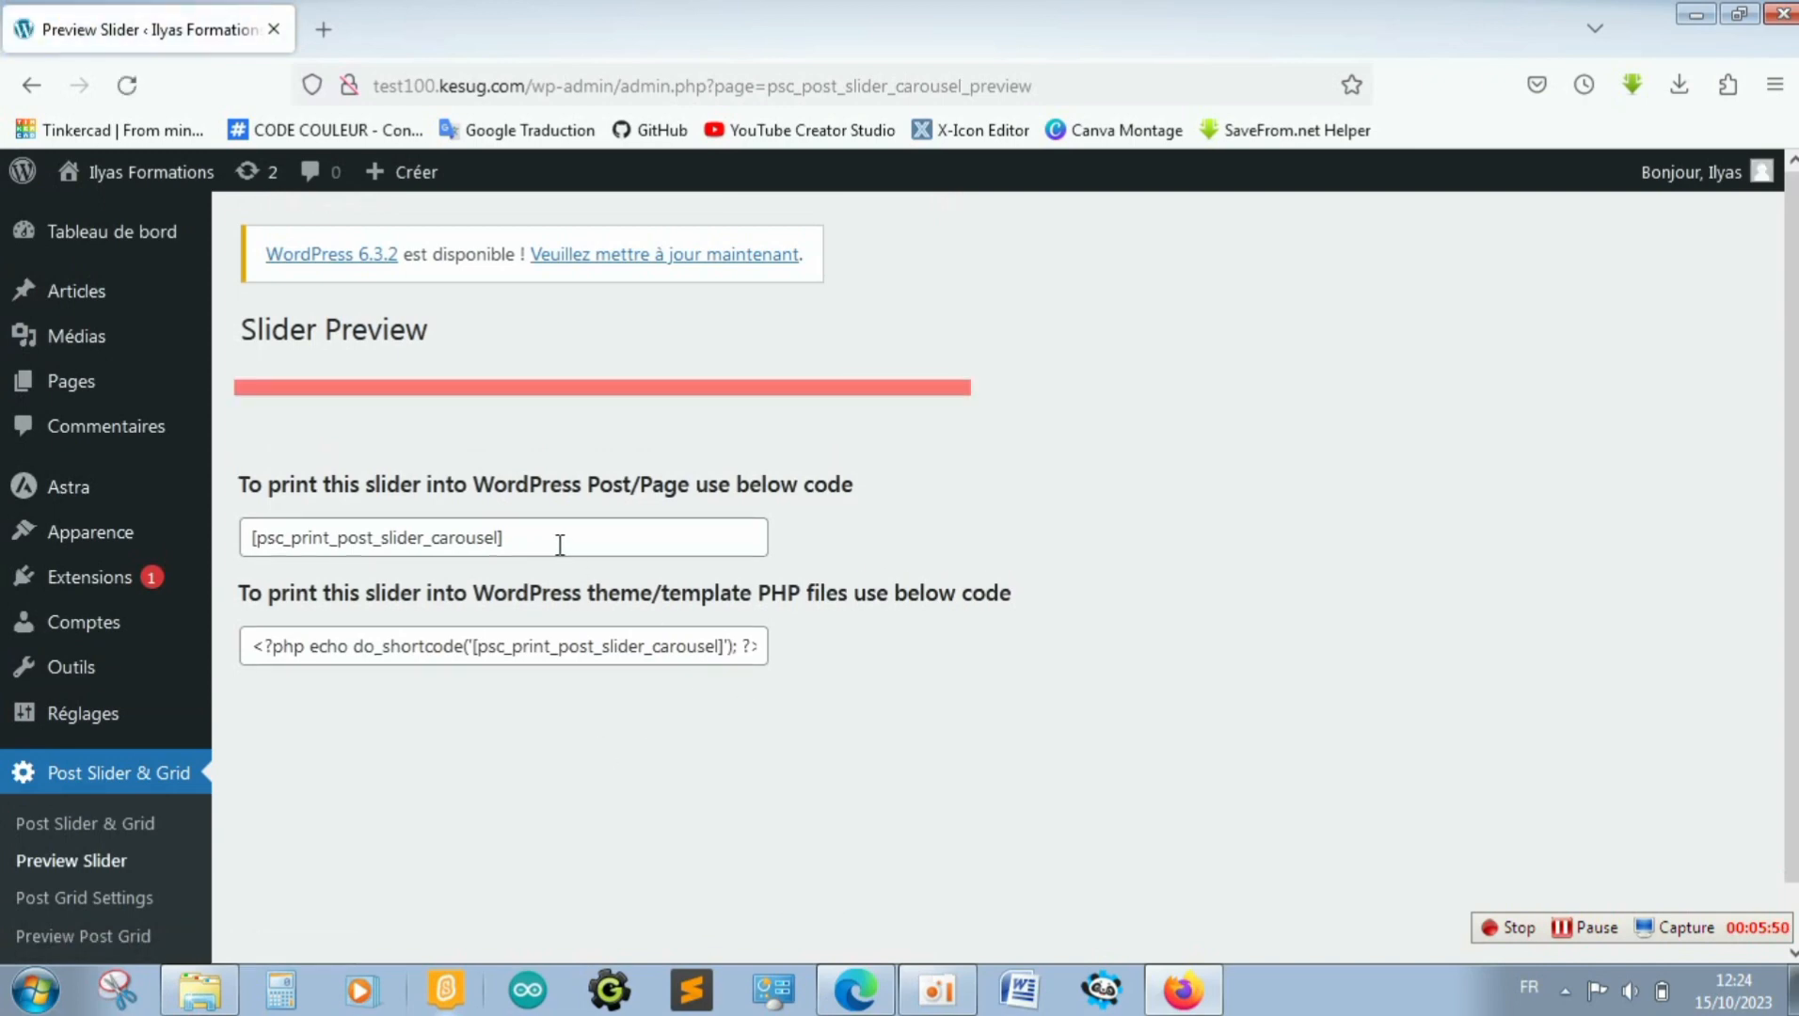
Copy the [psc_print_post_slider_carousel] shortcode from the slider preview and open the list of site pages
click(560, 544)
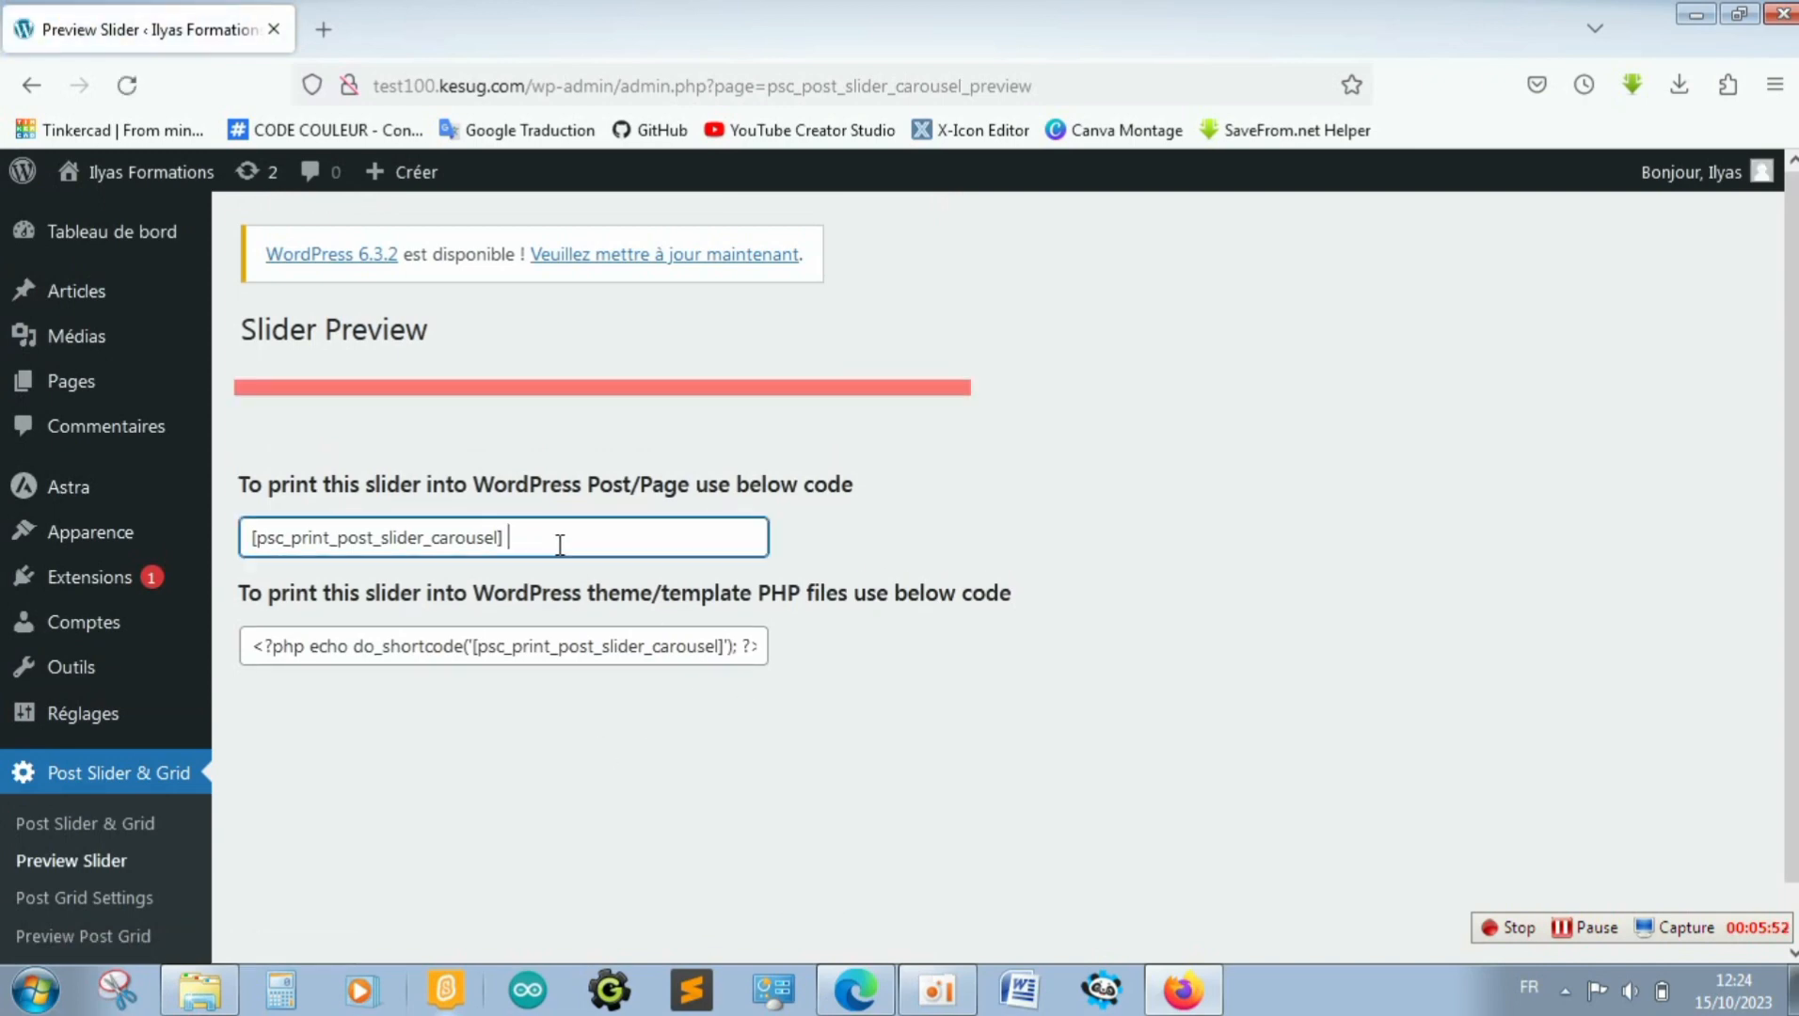
key(ctrl+a)
click(584, 543)
click(602, 544)
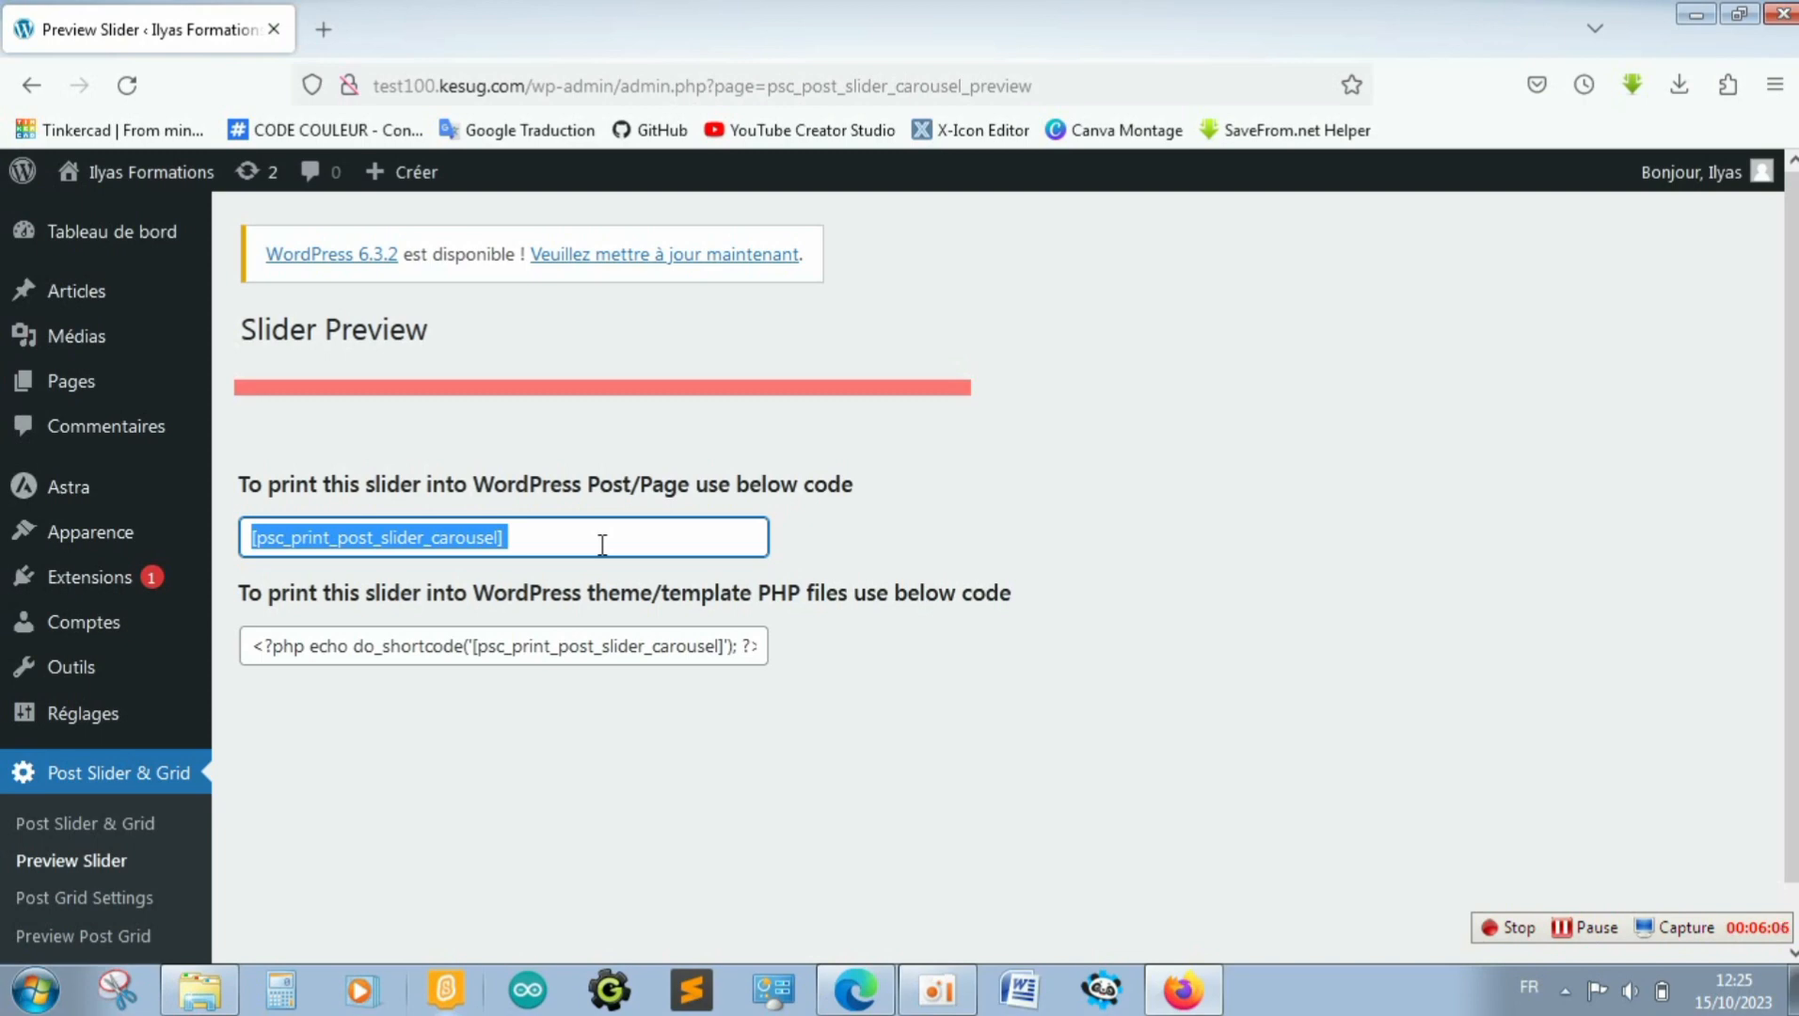
click(602, 545)
mouse_move(212, 524)
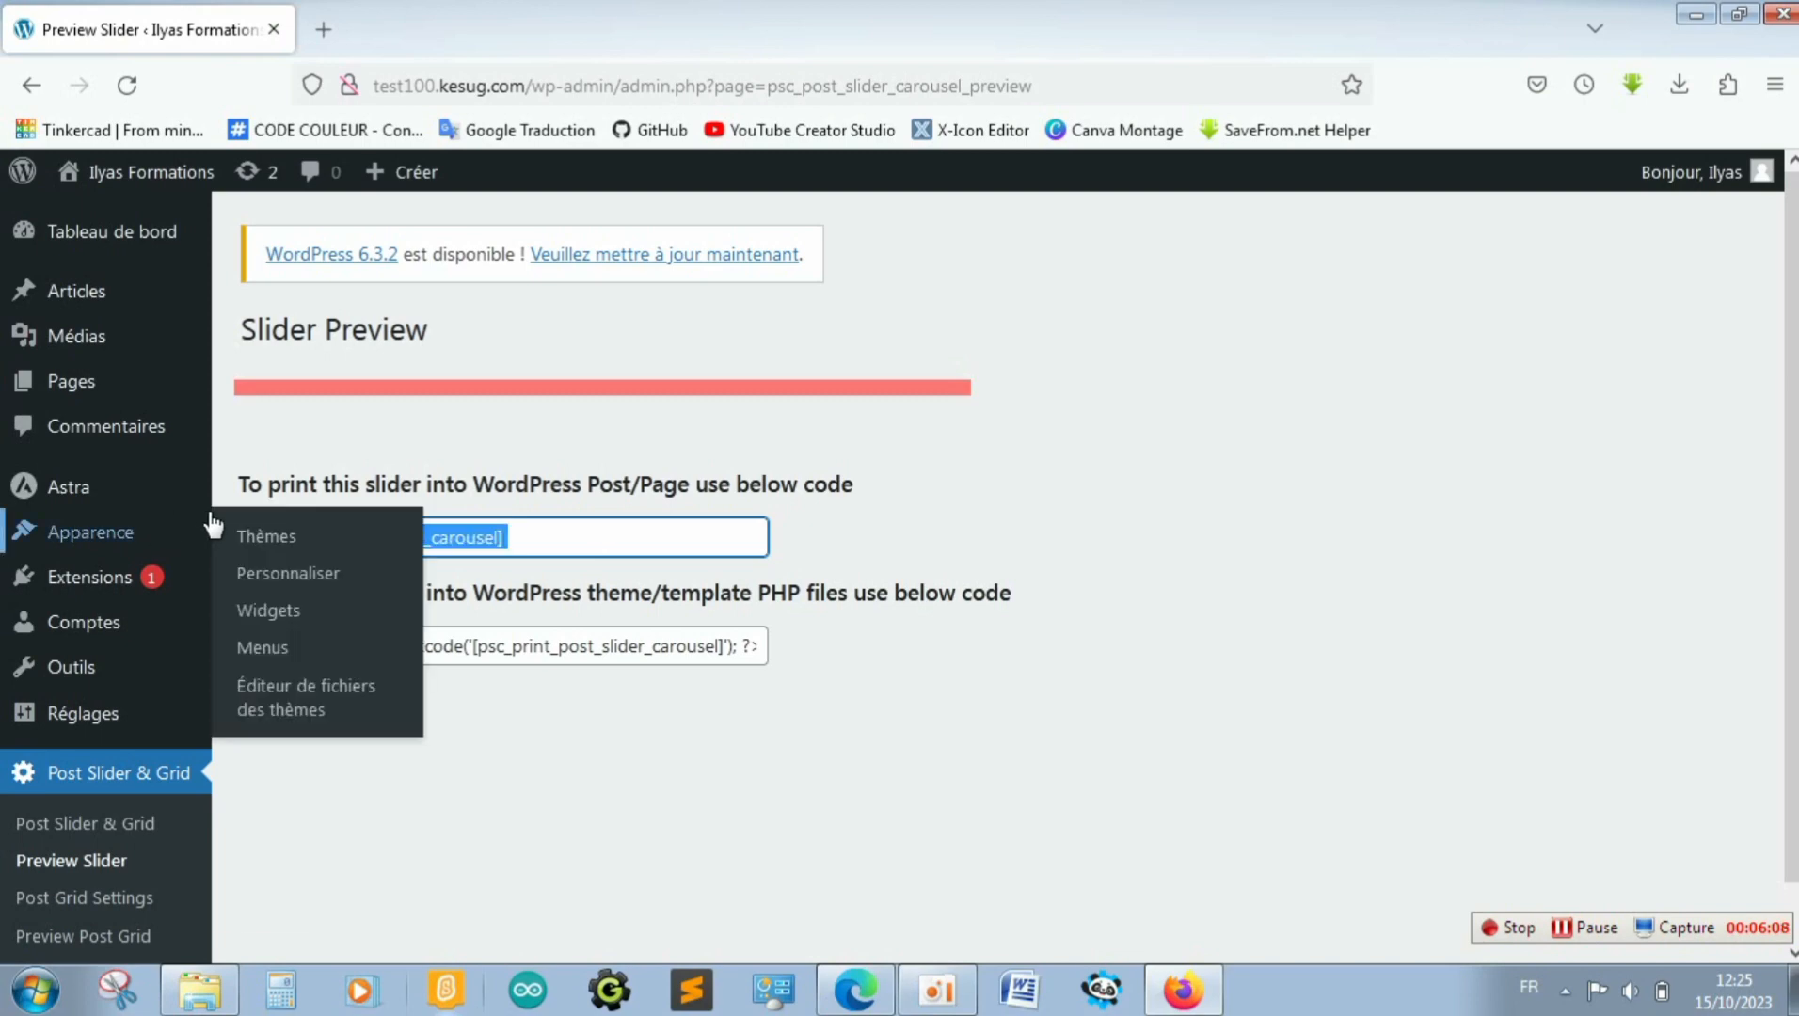
click(125, 396)
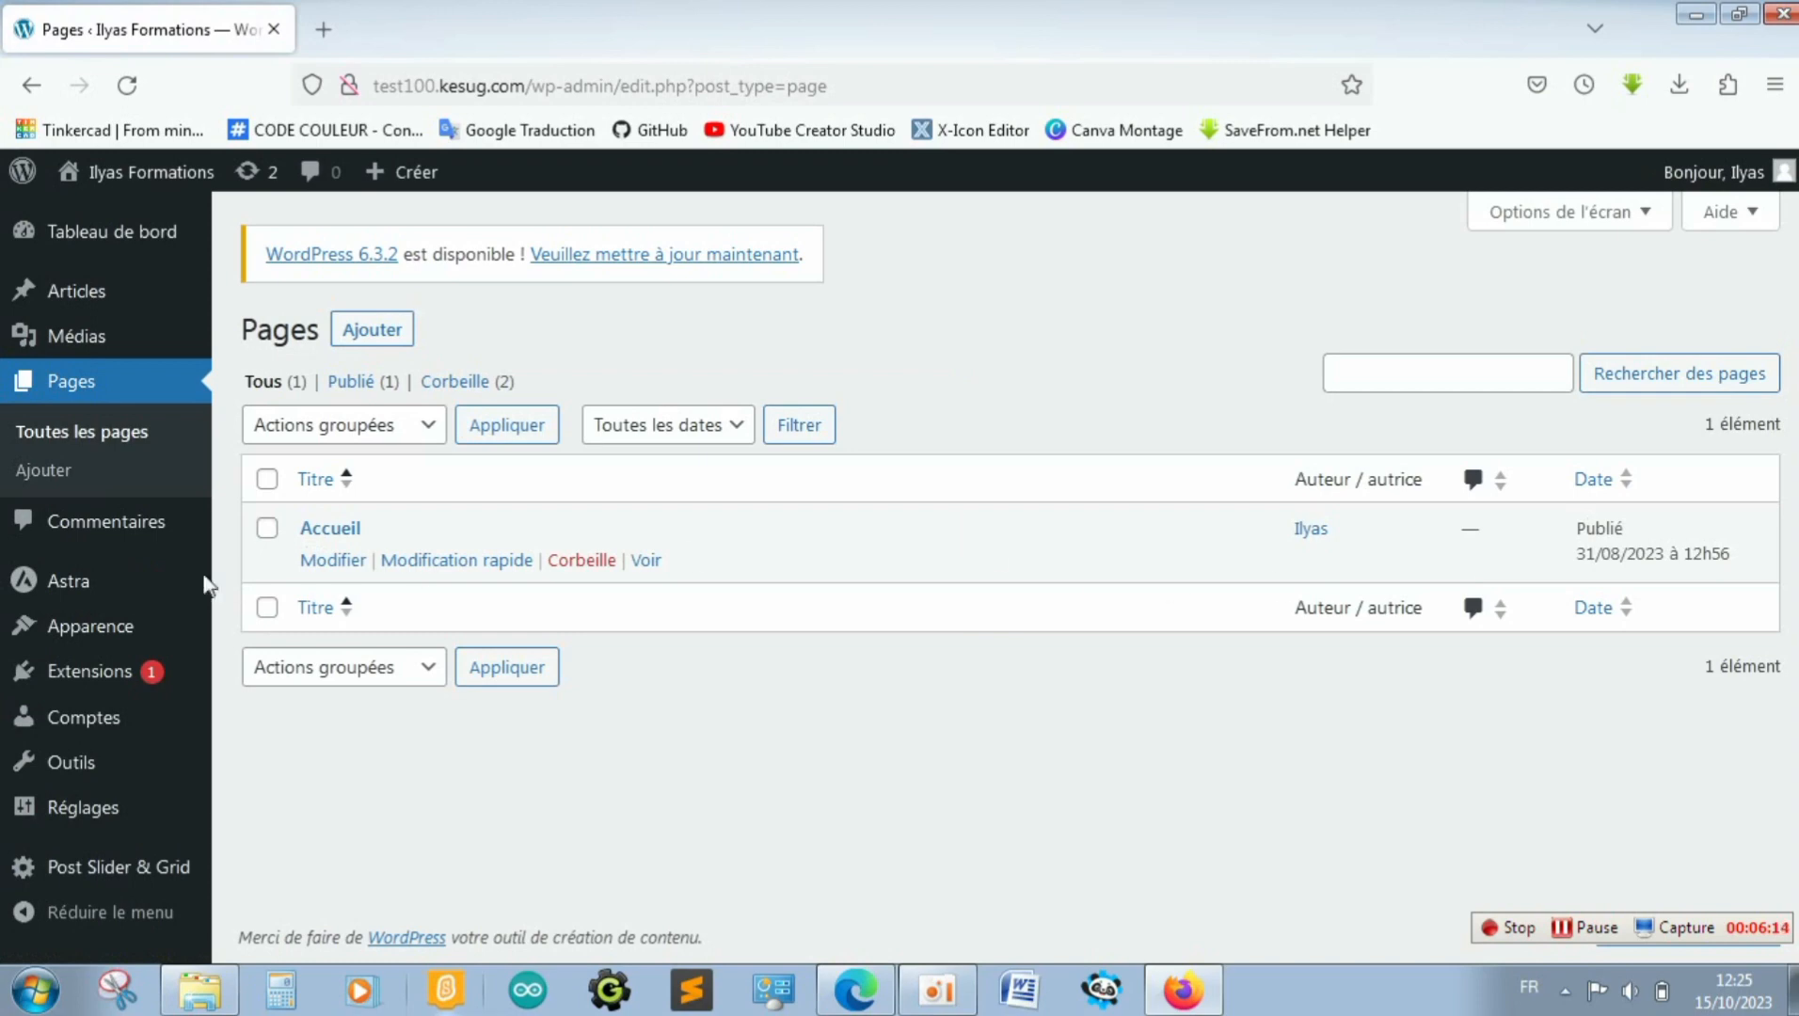
click(458, 560)
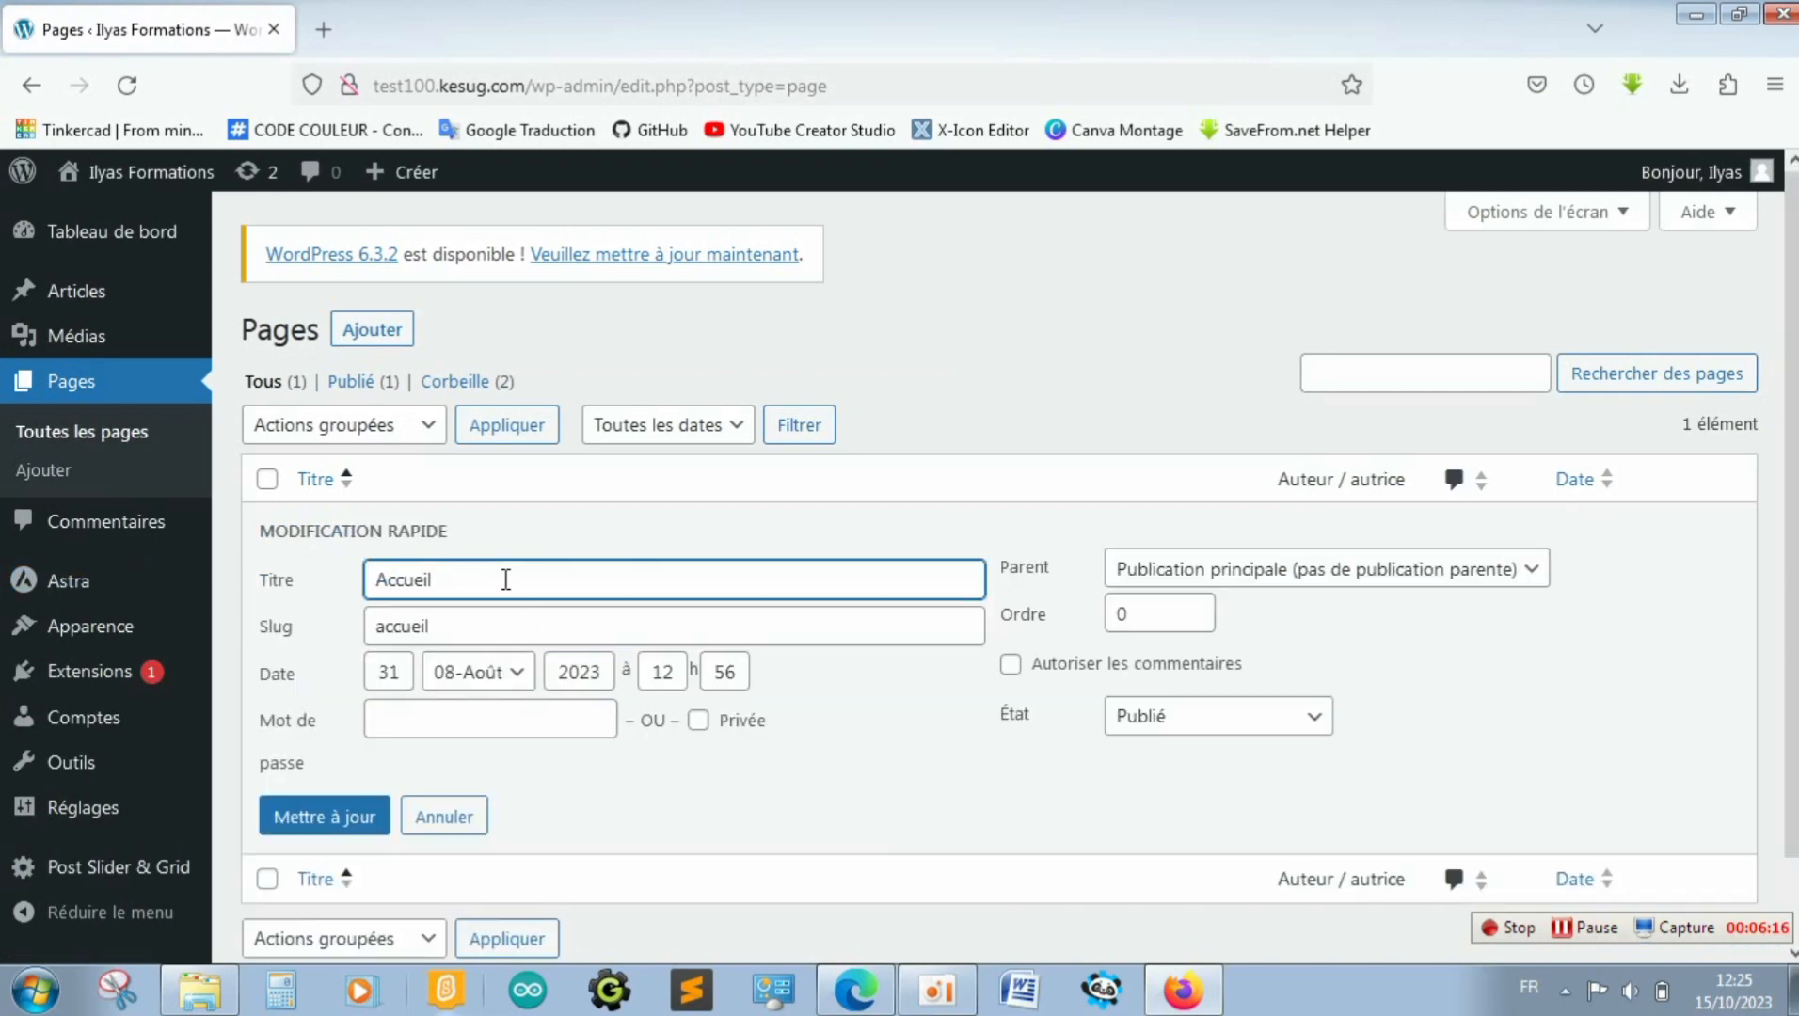
click(999, 755)
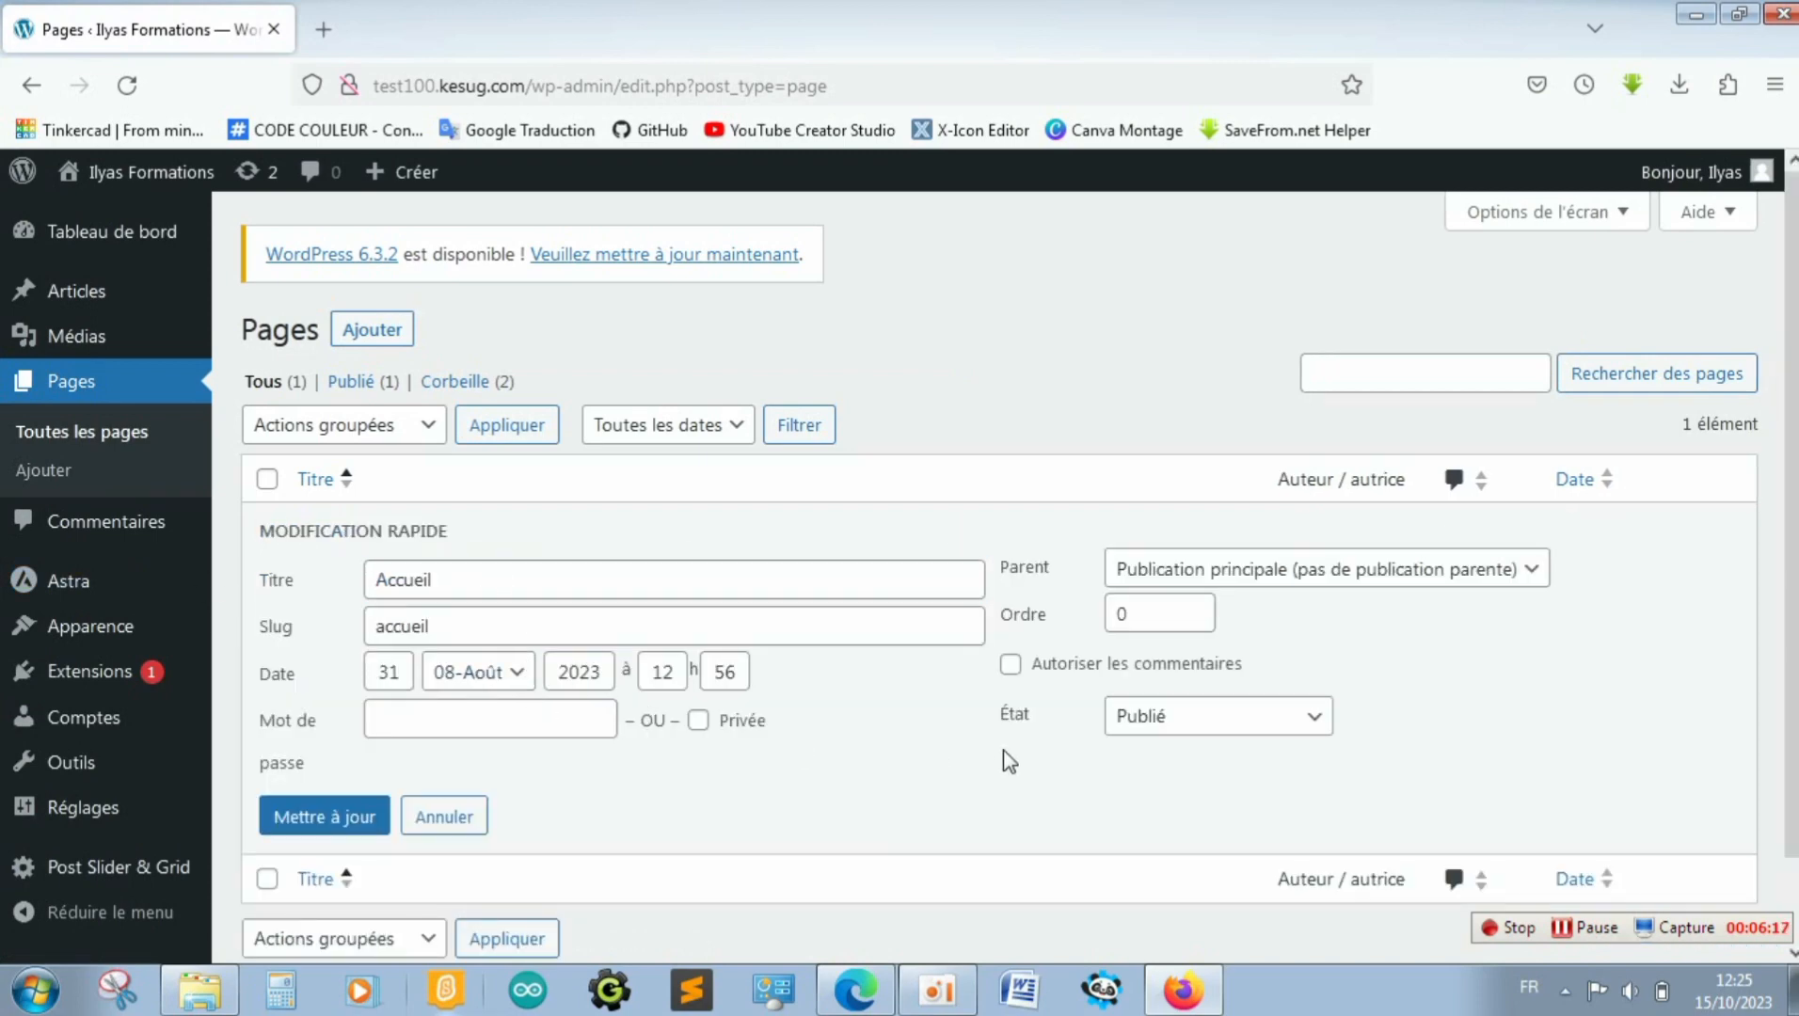
click(446, 817)
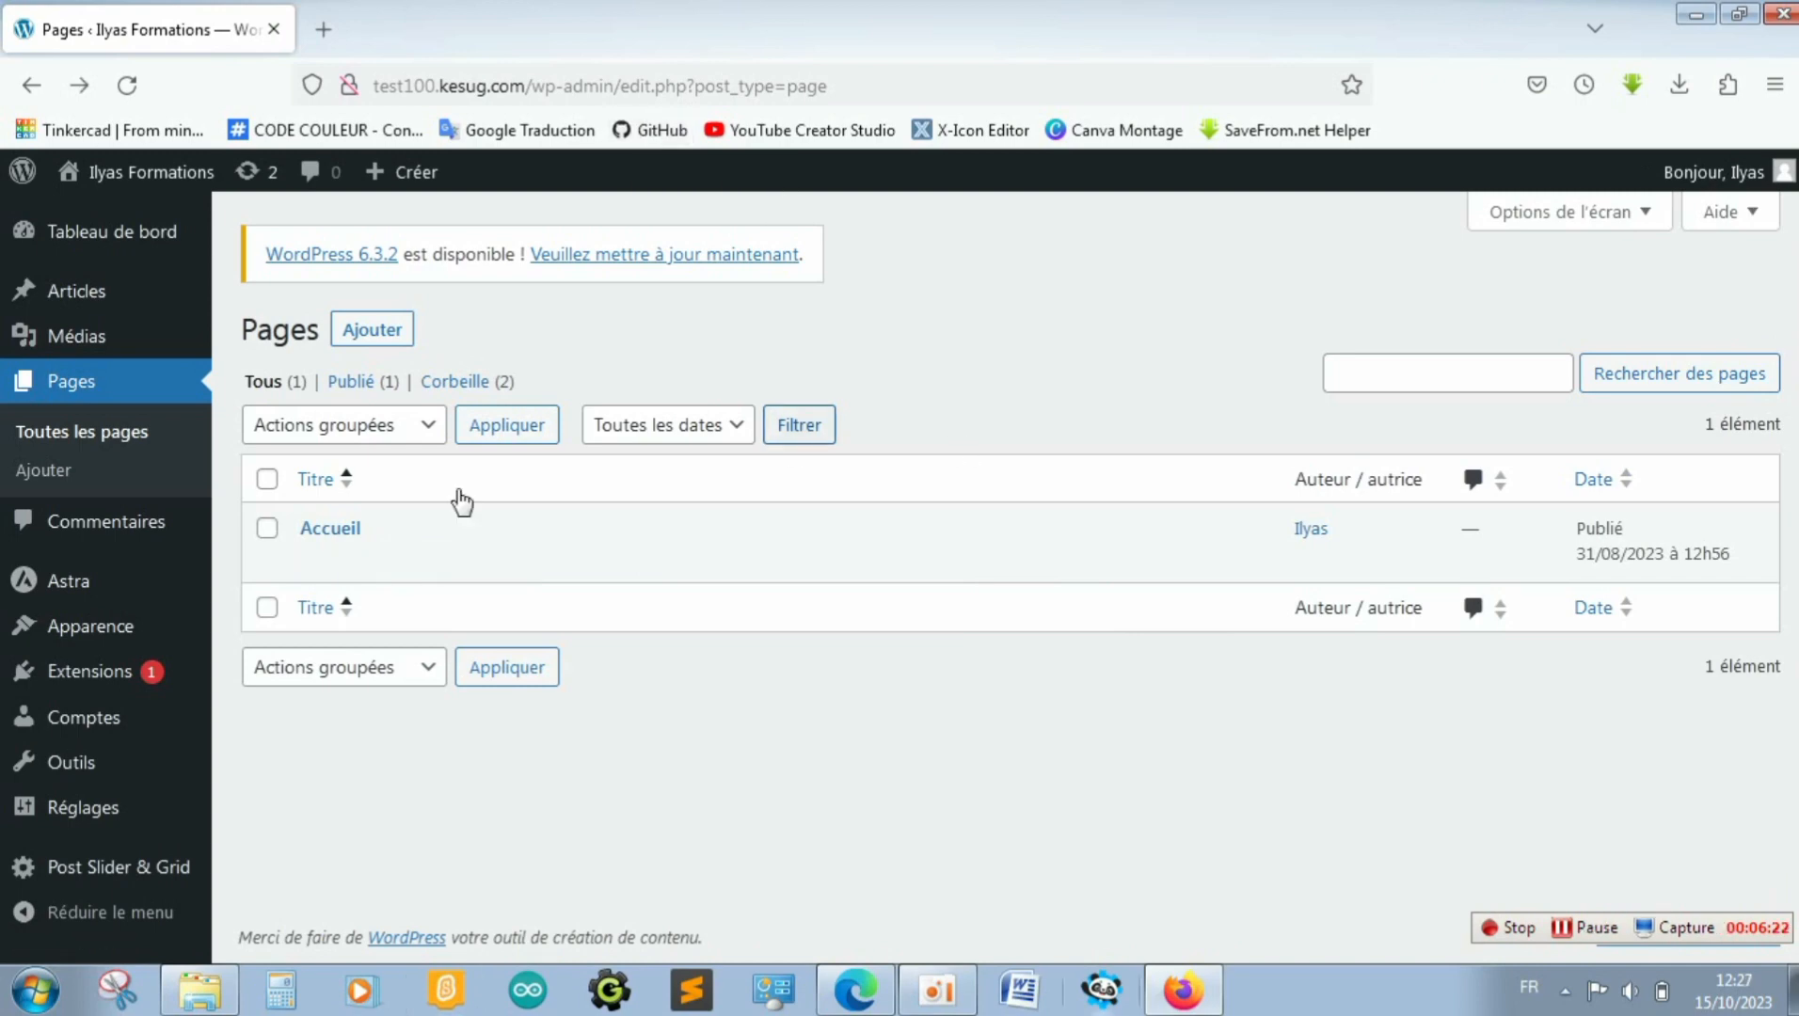
Try to add a Code court block below the text on the Accueil page, and leave the editor without saving
mouse_move(452, 559)
click(344, 562)
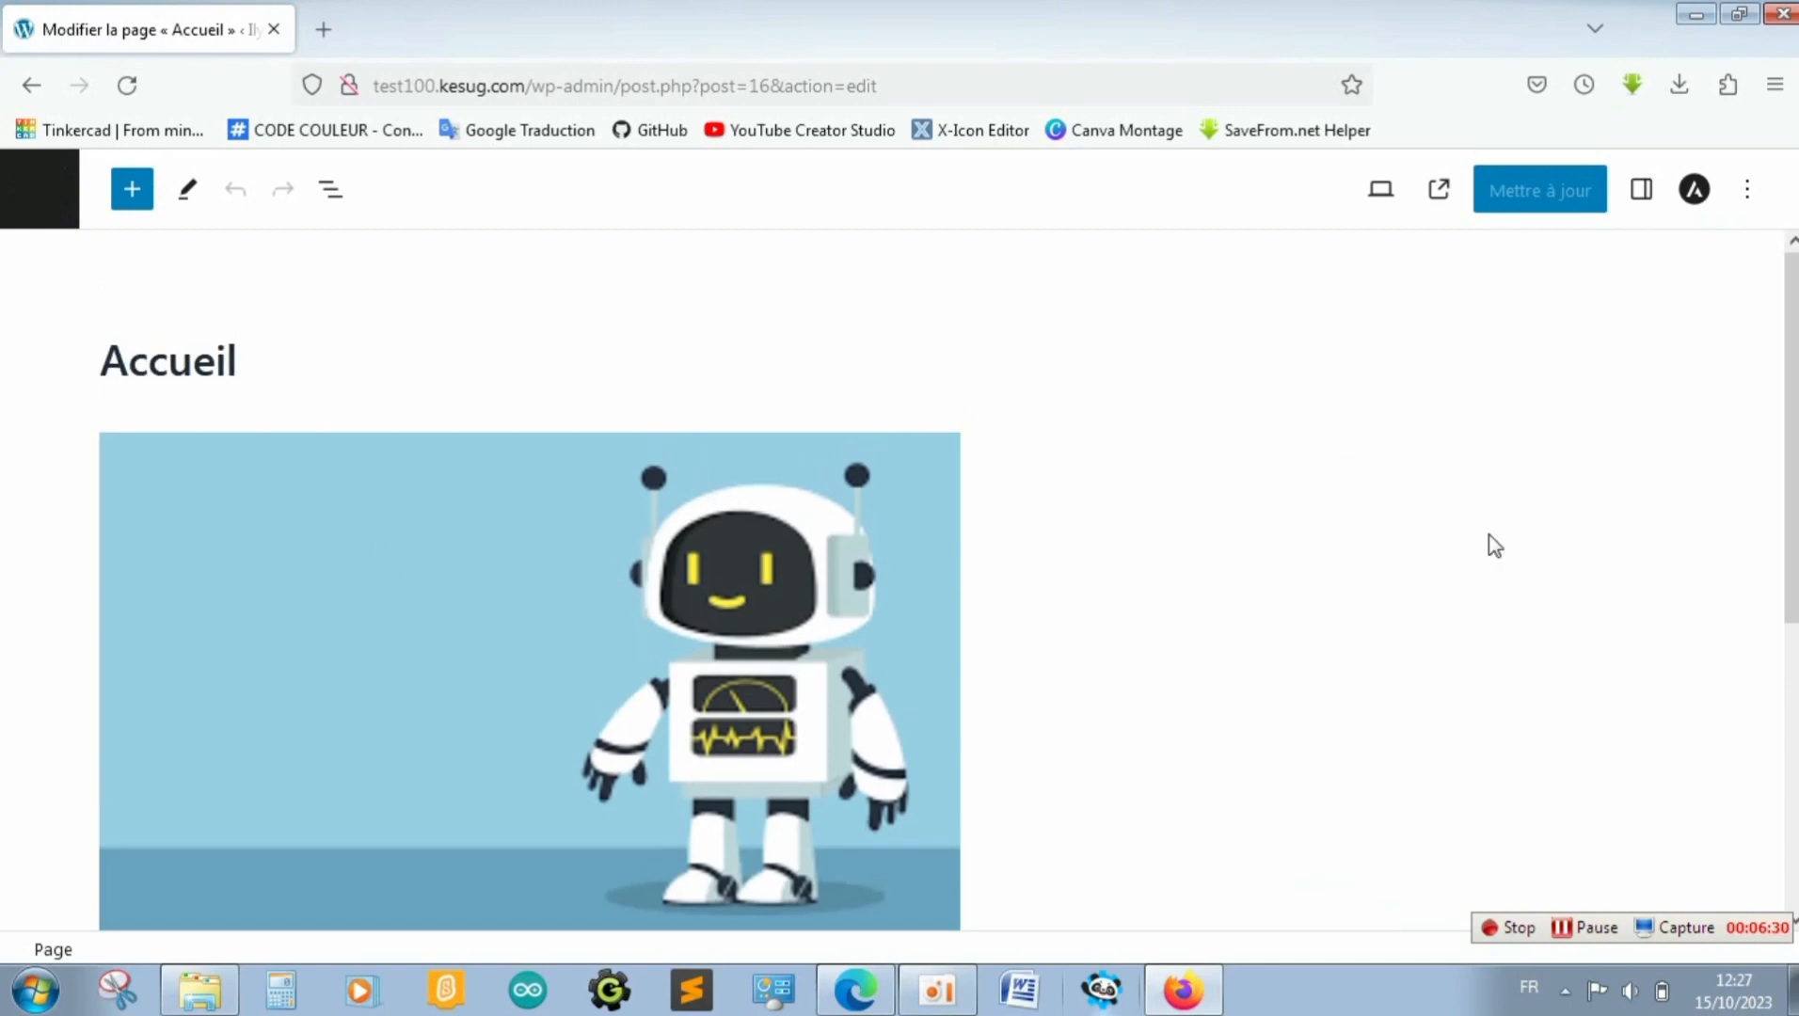
scroll(1490, 542, down, 3)
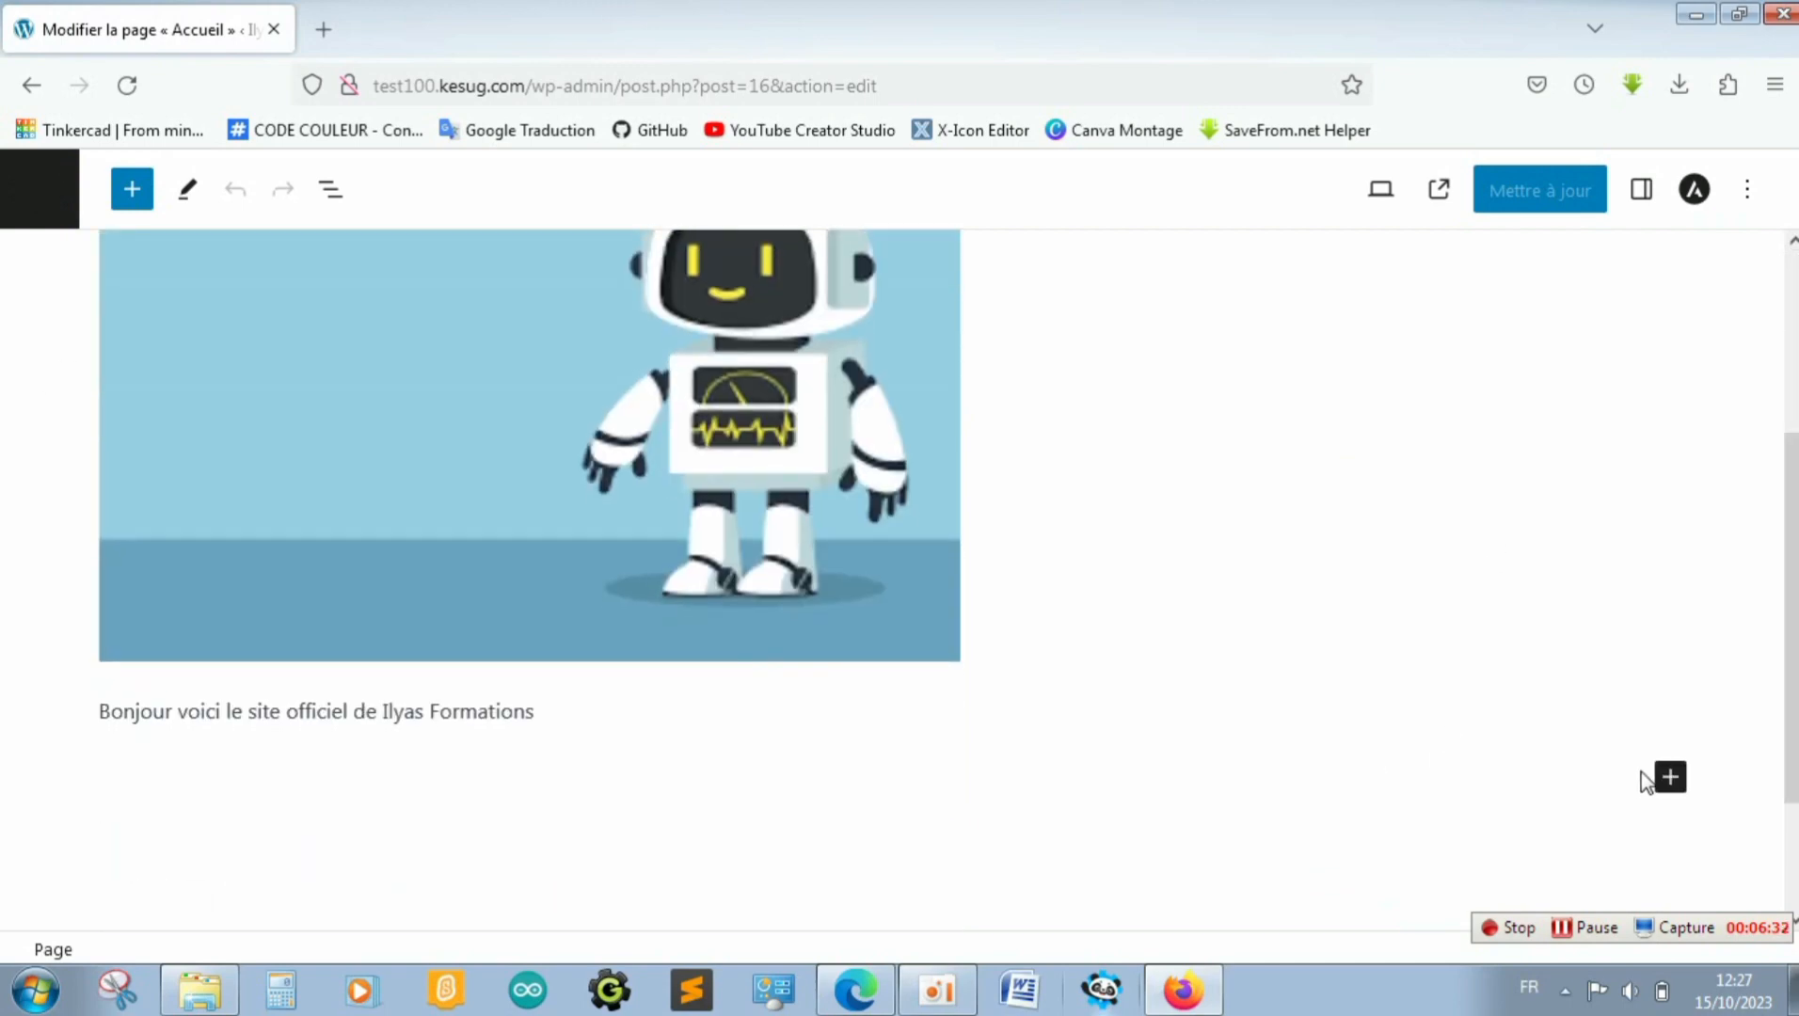
click(1670, 777)
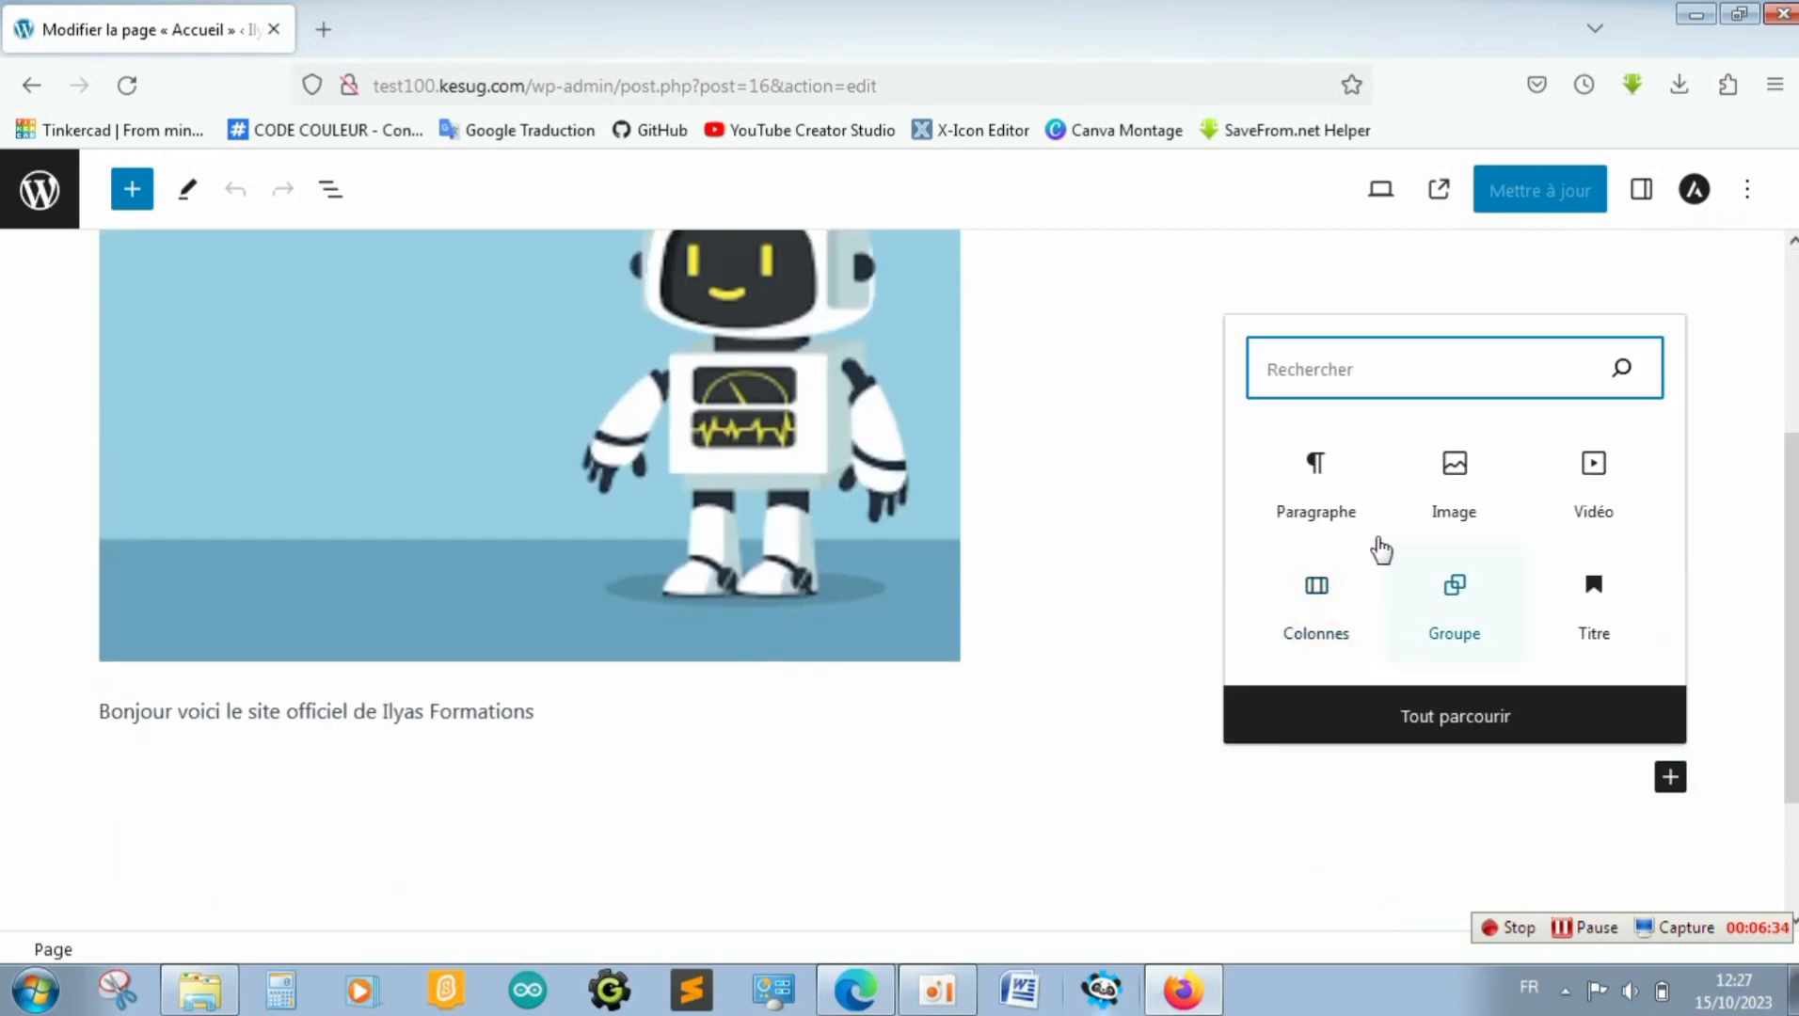
text(code)
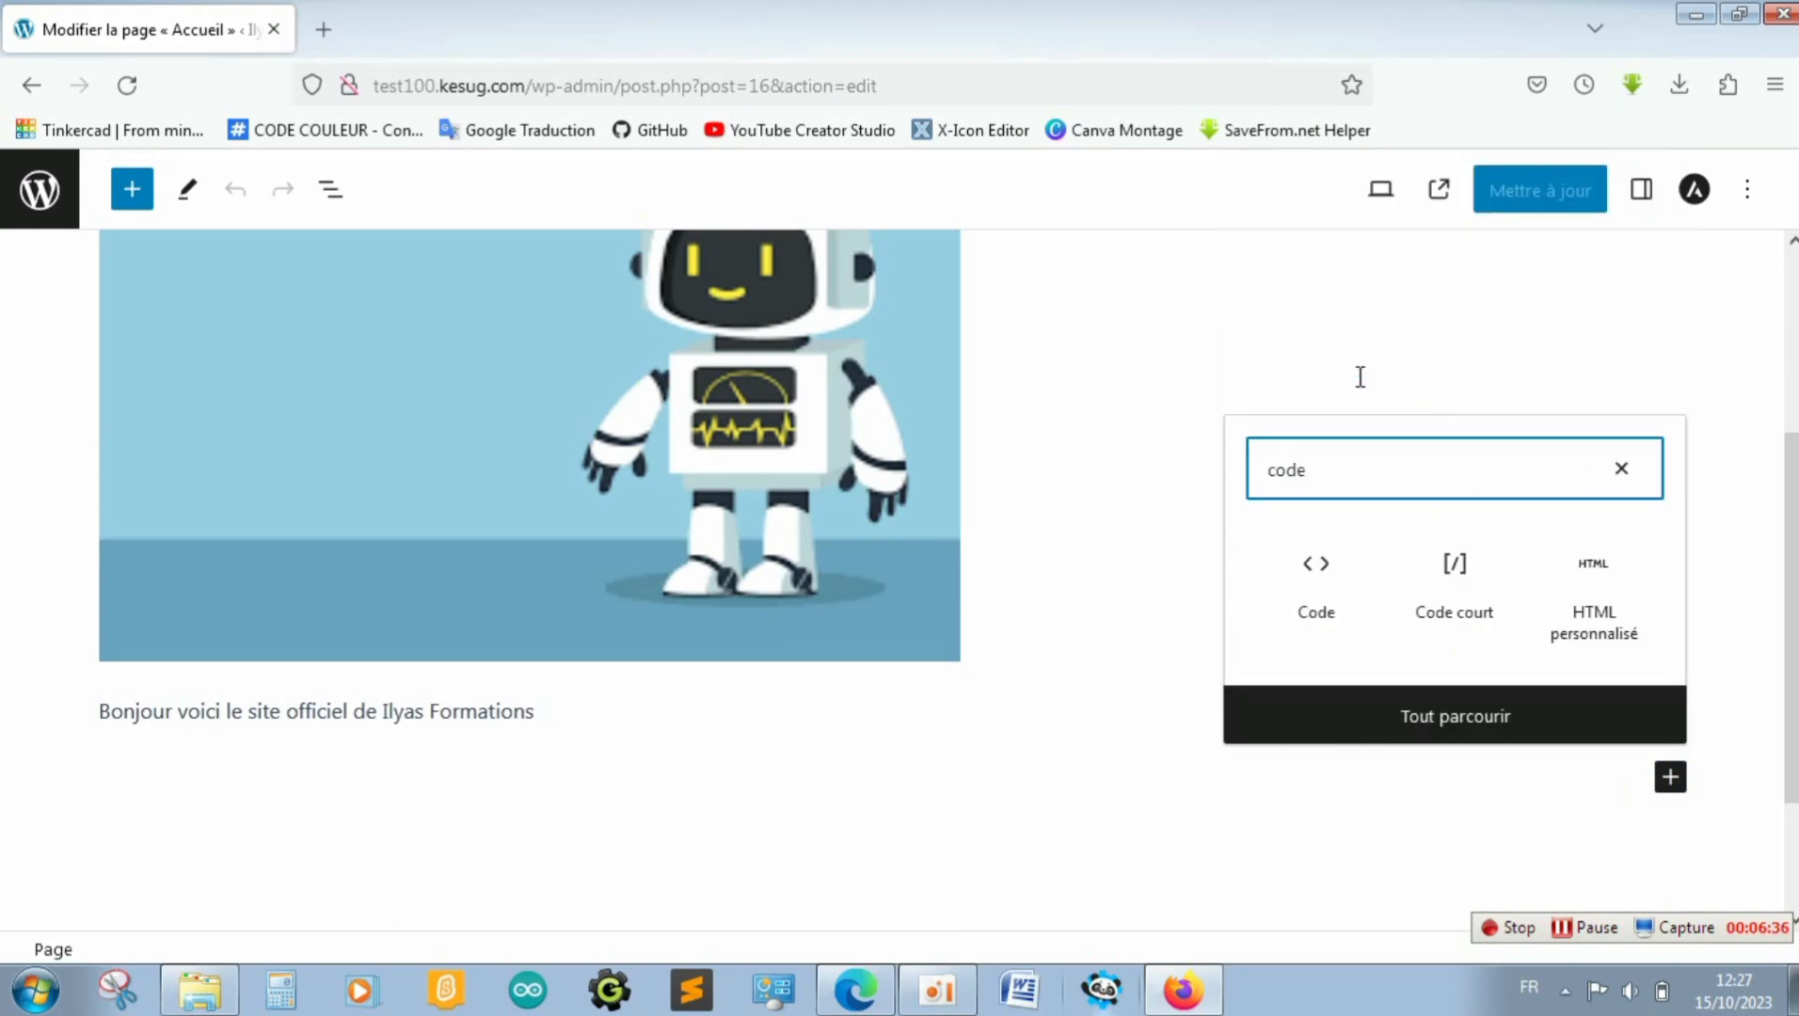
click(1463, 574)
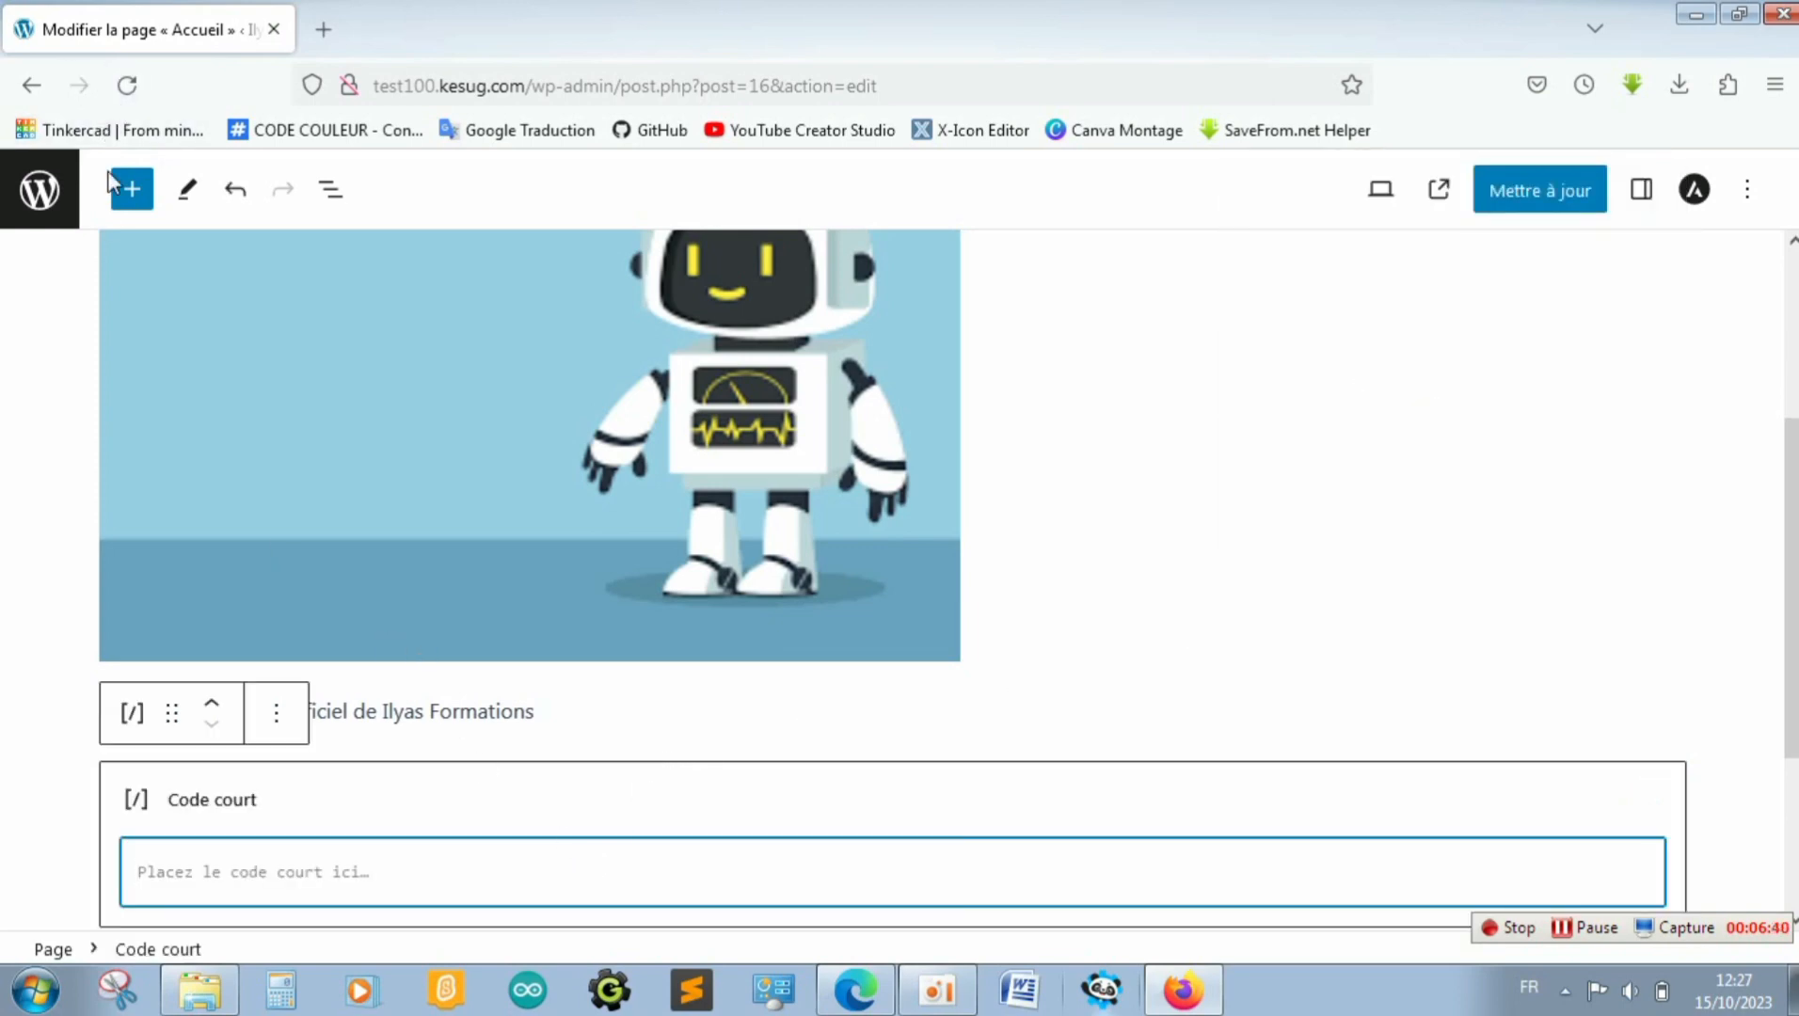
click(14, 85)
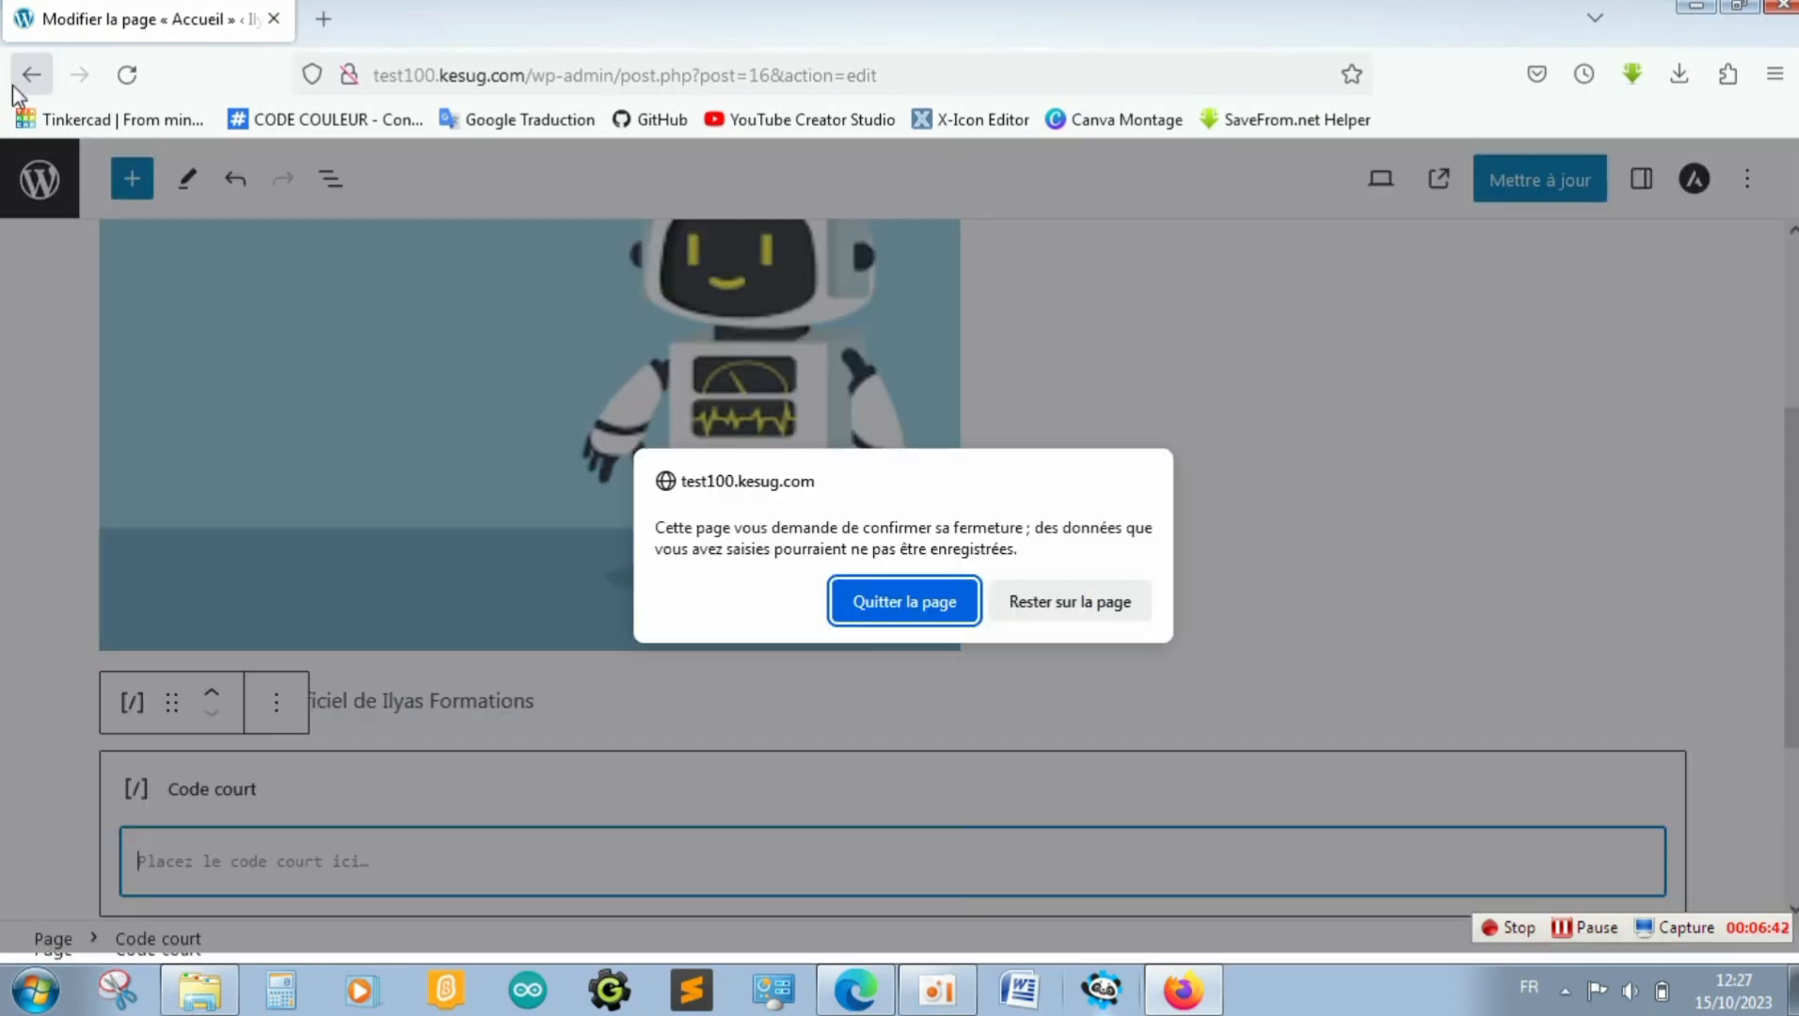
click(939, 611)
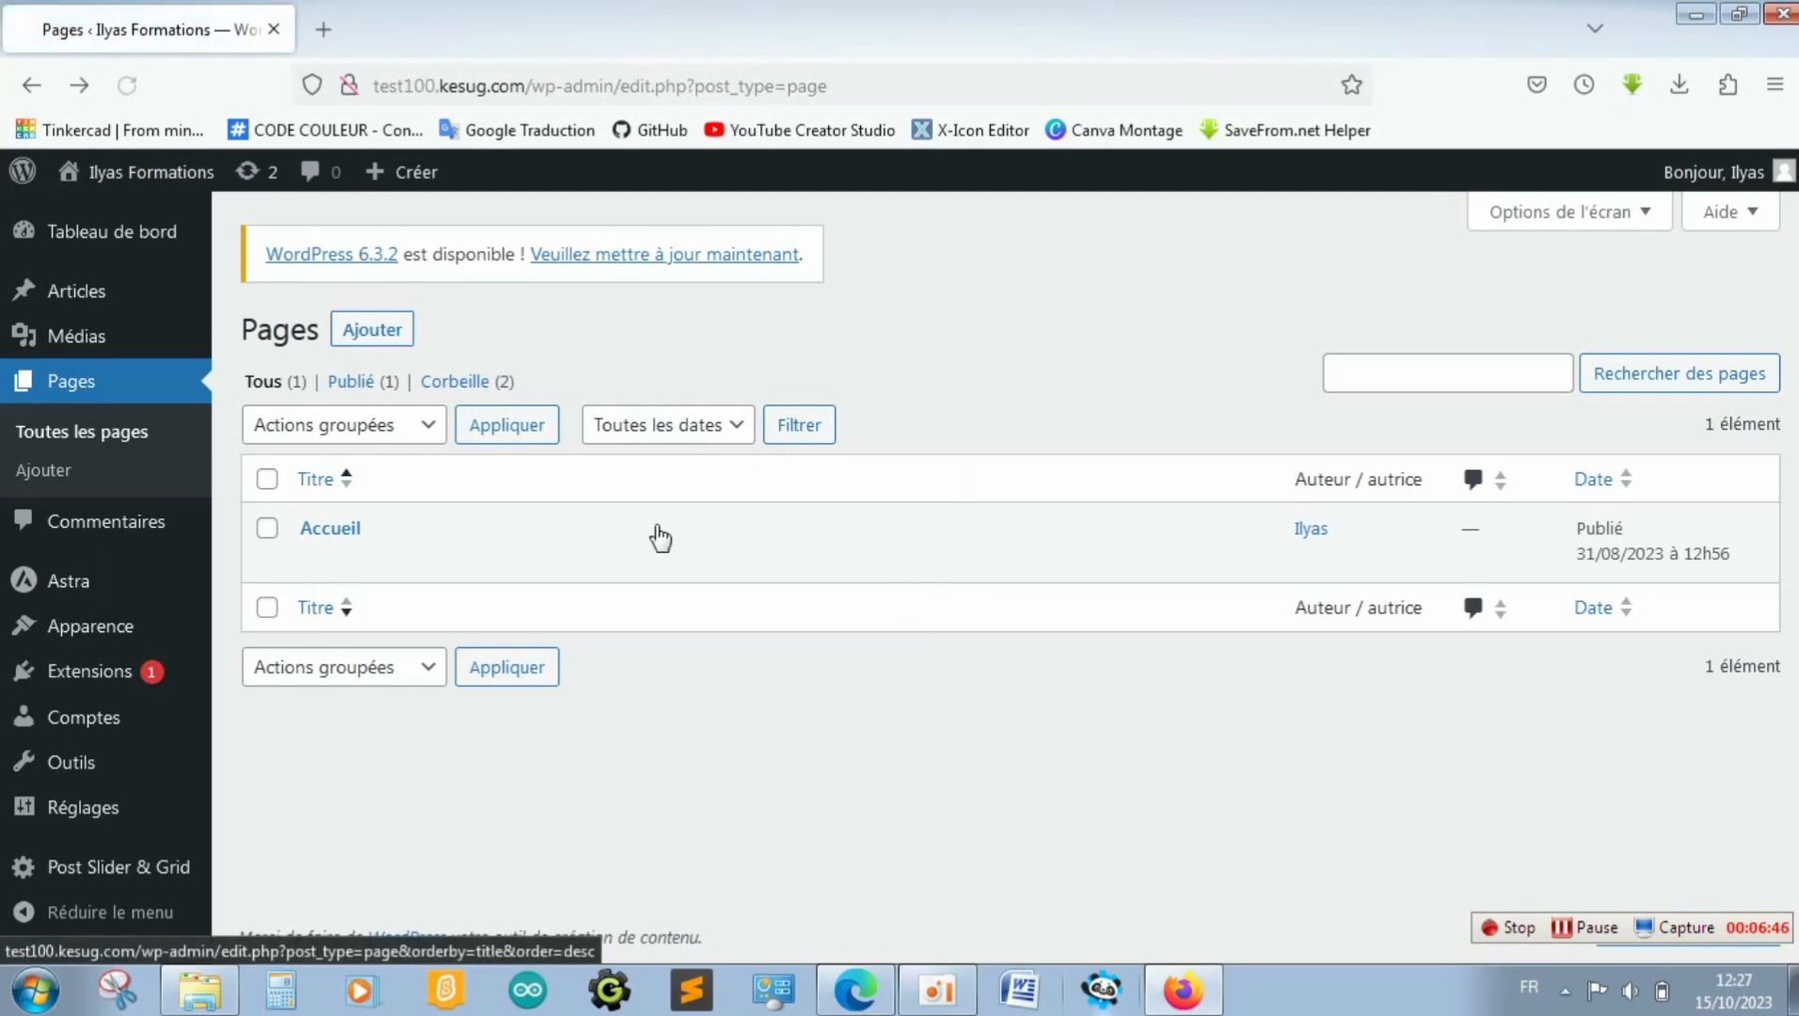
Open the slider preview page and copy the [psc_print_post_slider_carousel] shortcode for posts and pages
mouse_move(141, 890)
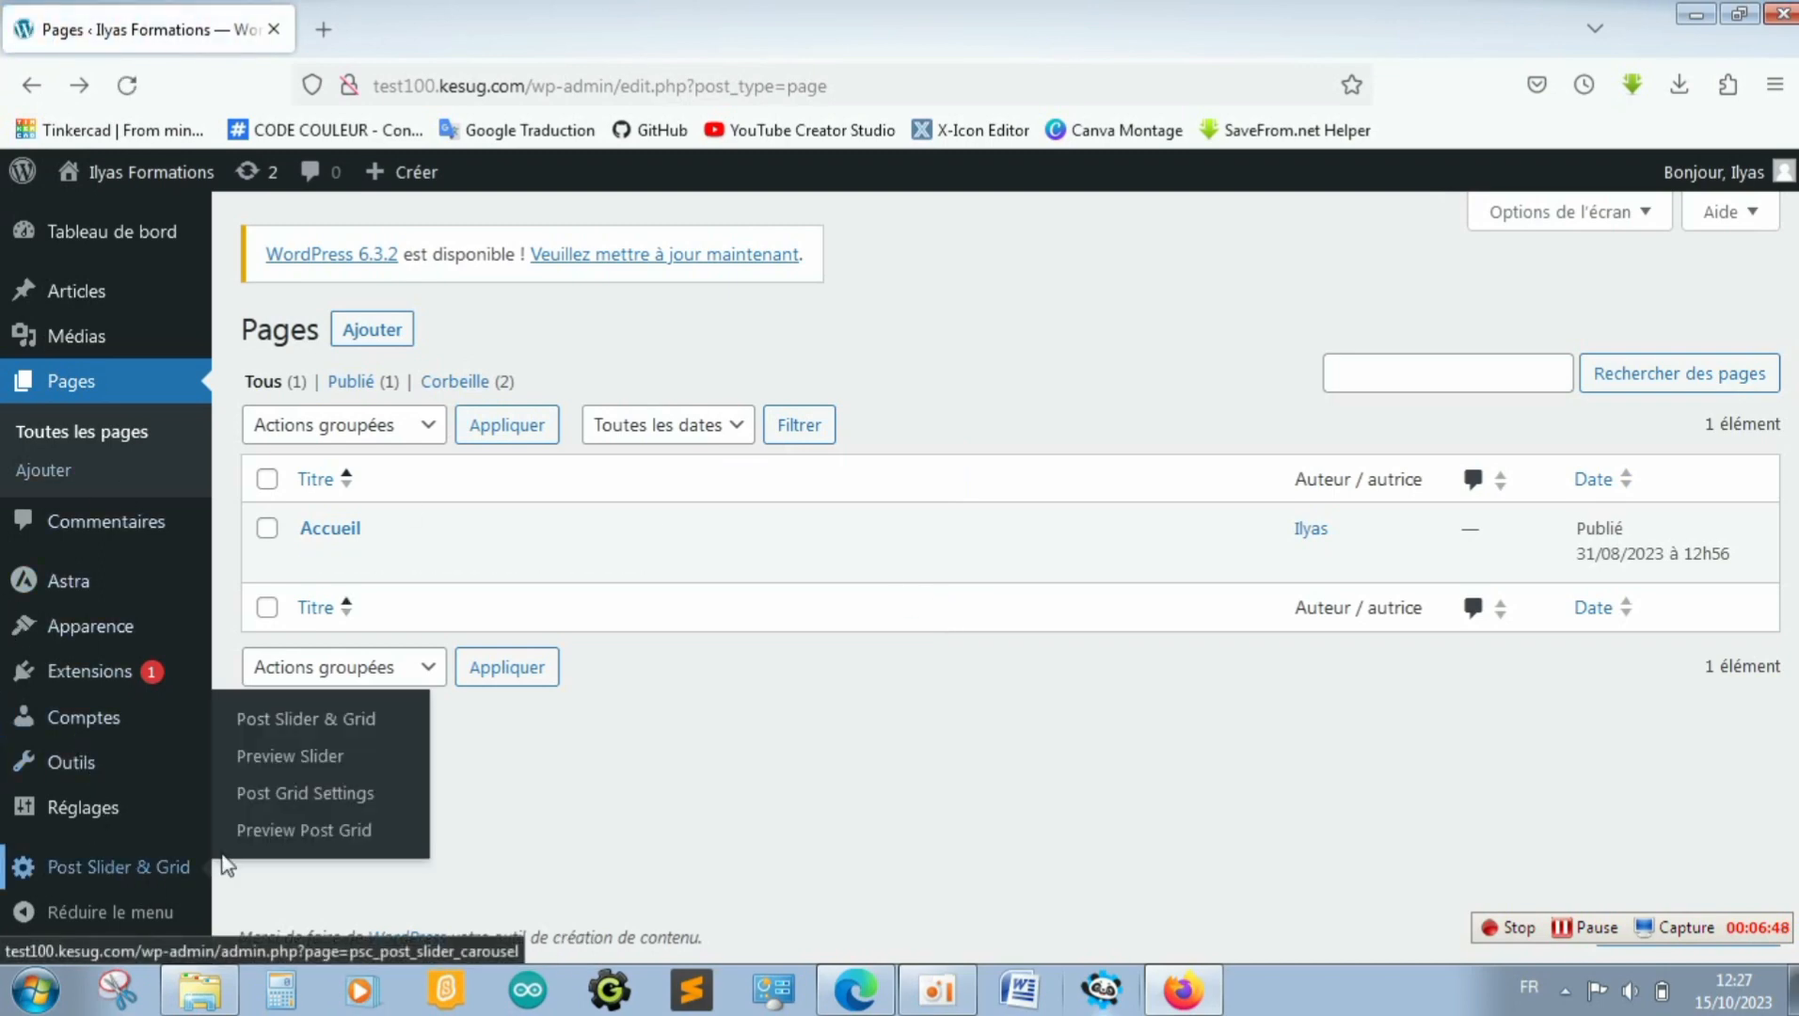
click(287, 761)
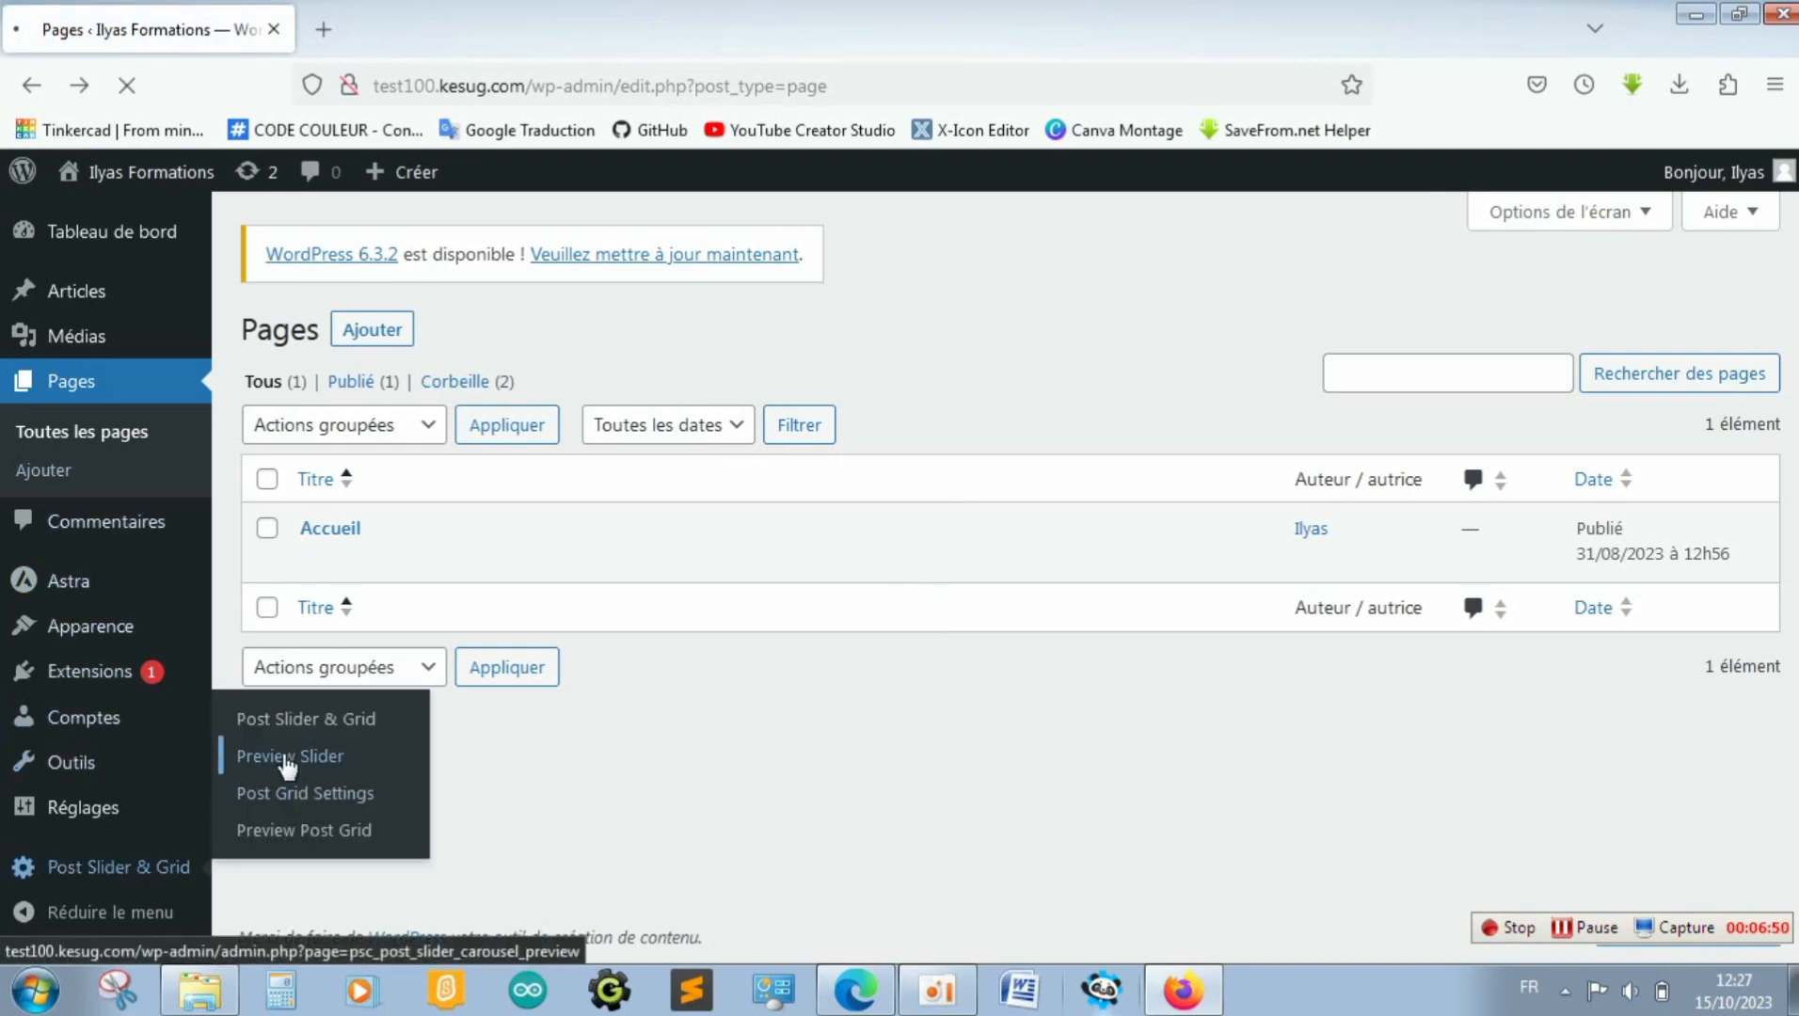
double_click(614, 538)
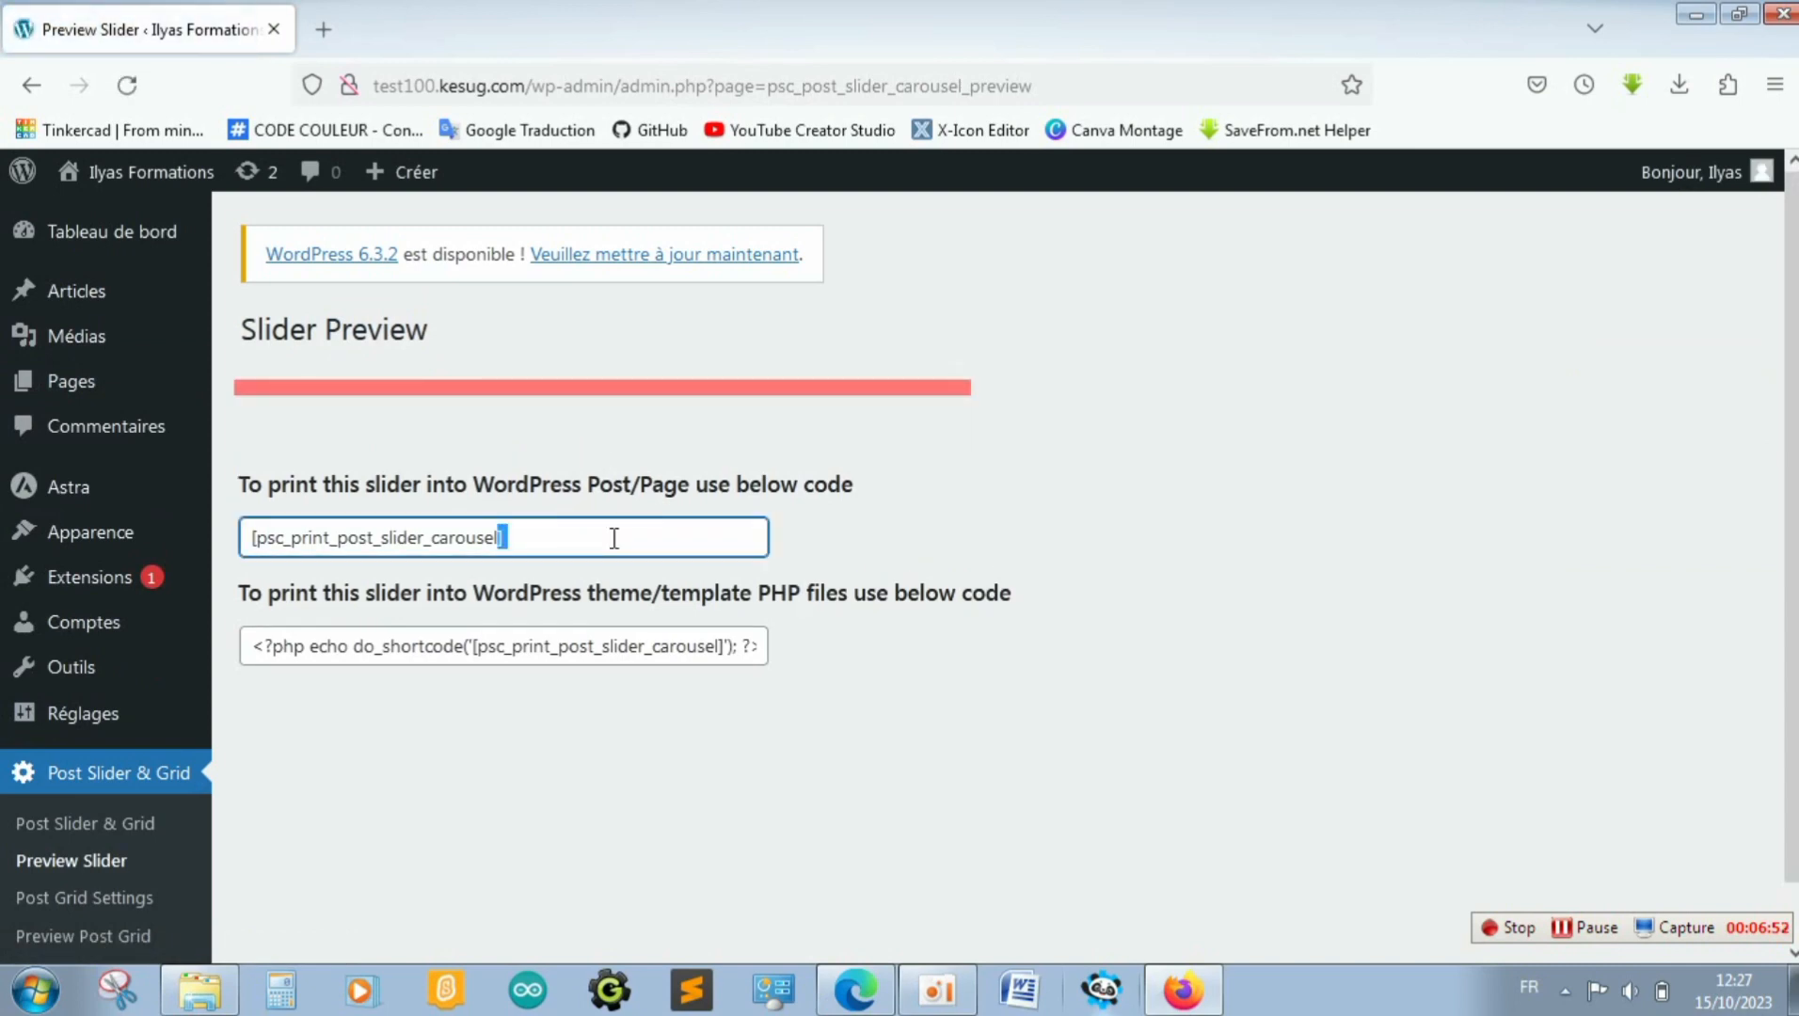
drag(613, 538, 332, 488)
key(ctrl+c)
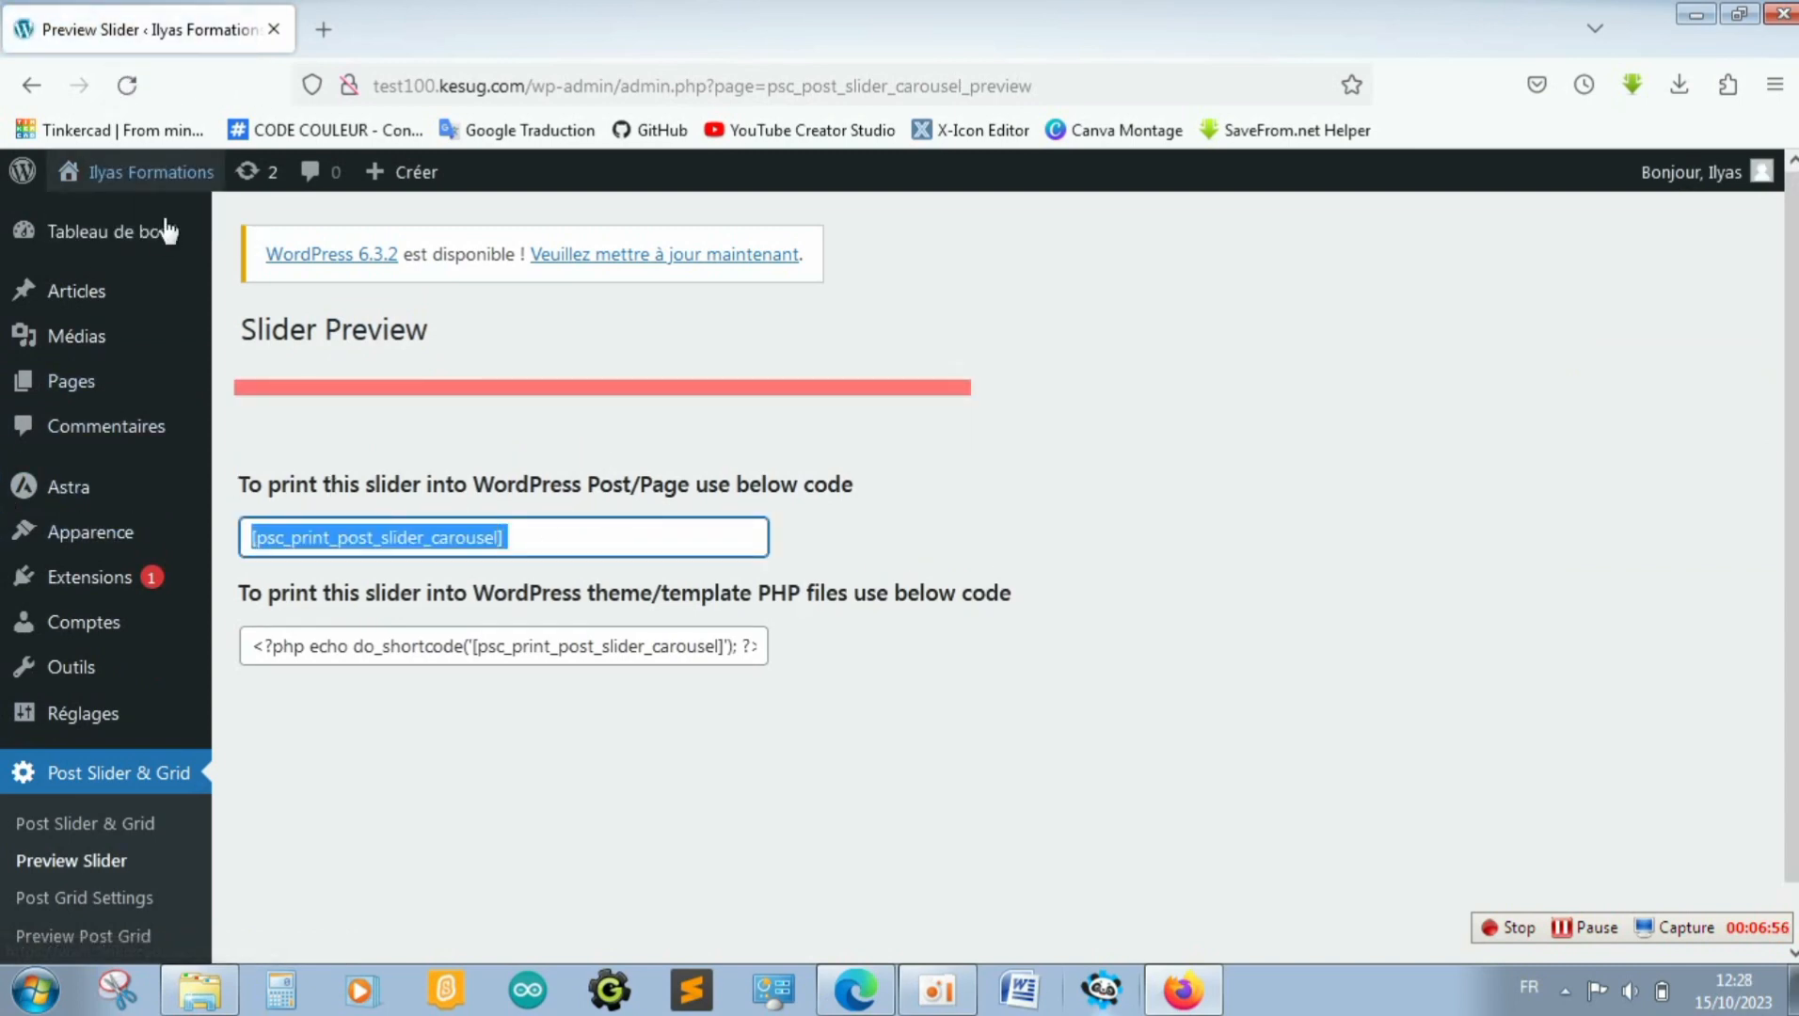
Return to the list of site pages and open the Accueil page for editing
click(127, 235)
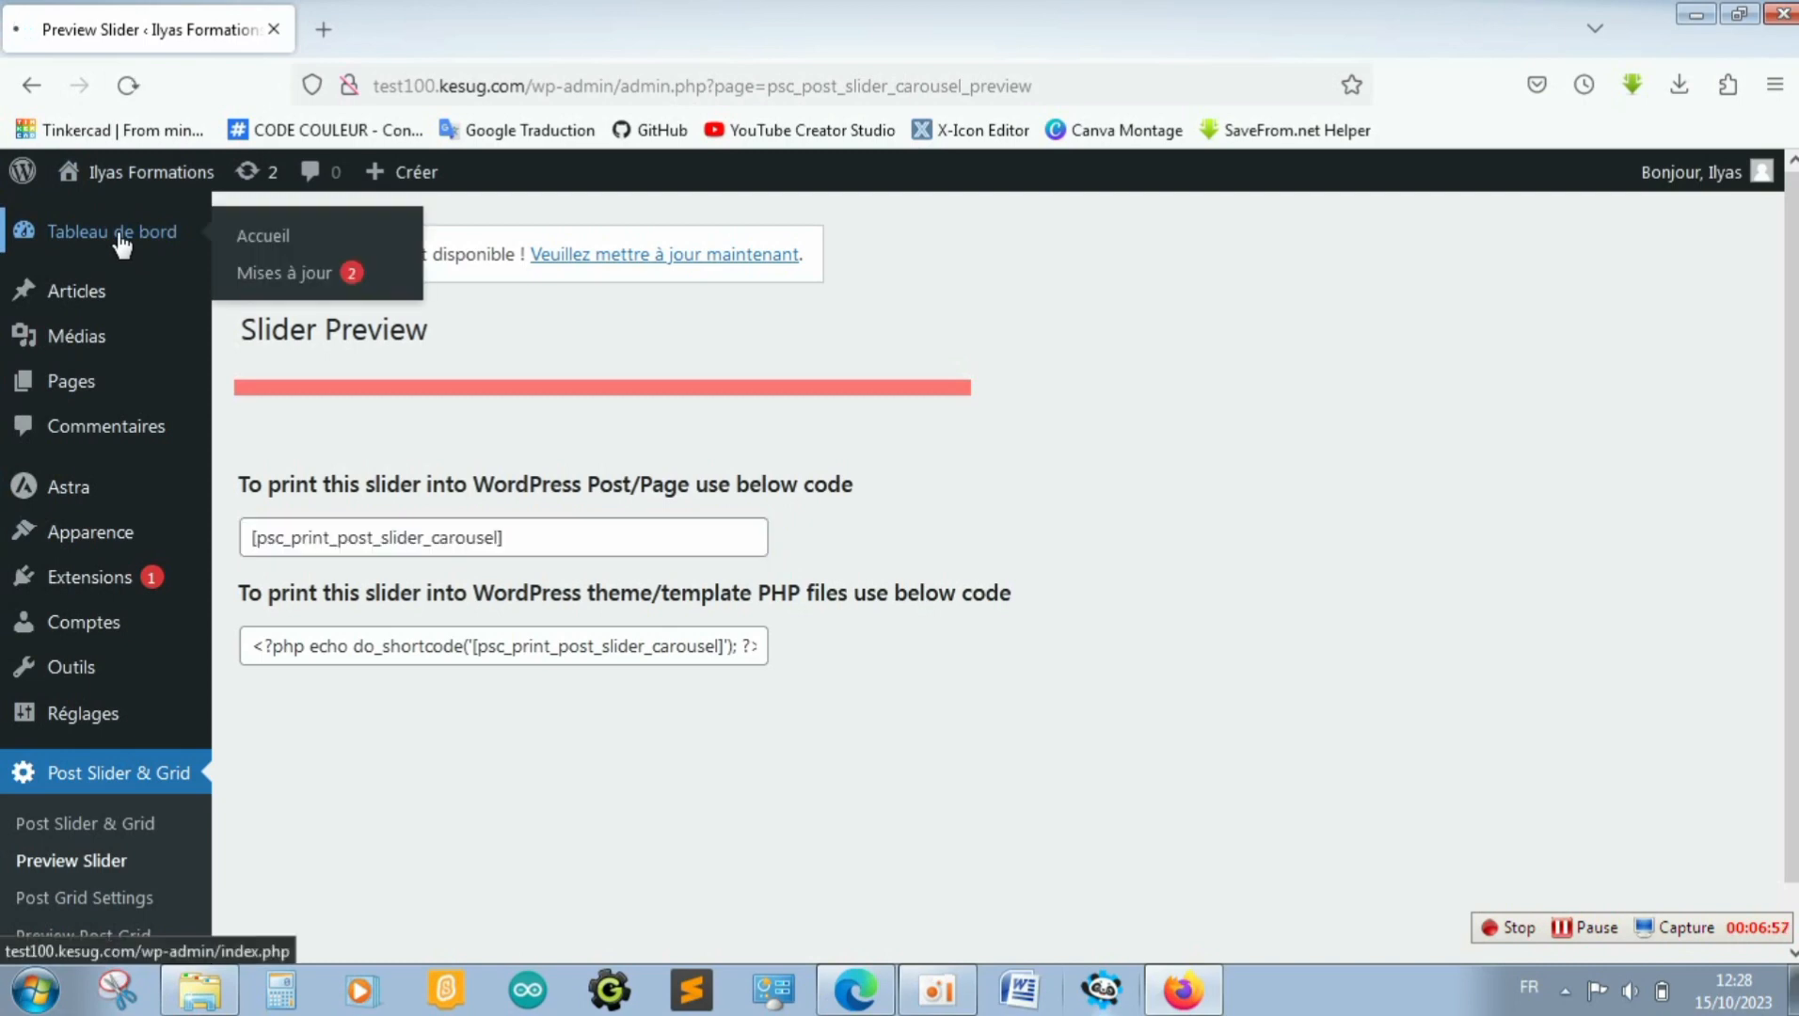
click(91, 388)
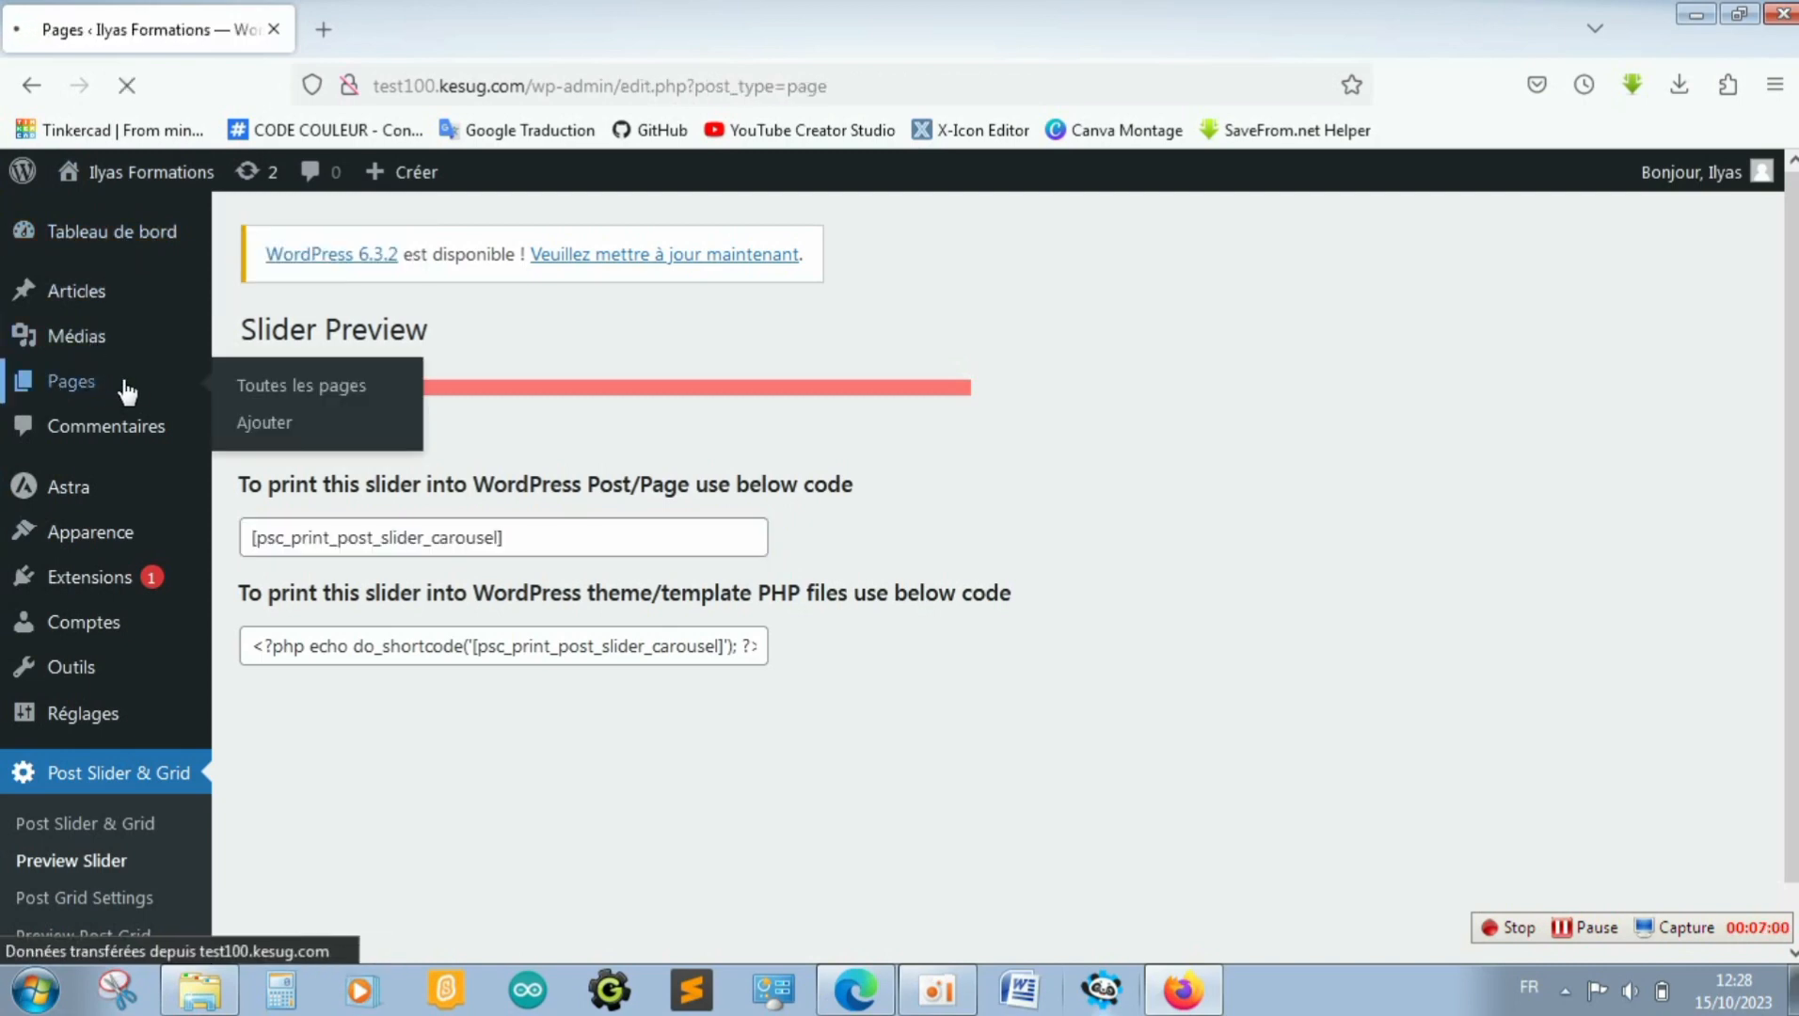
click(339, 561)
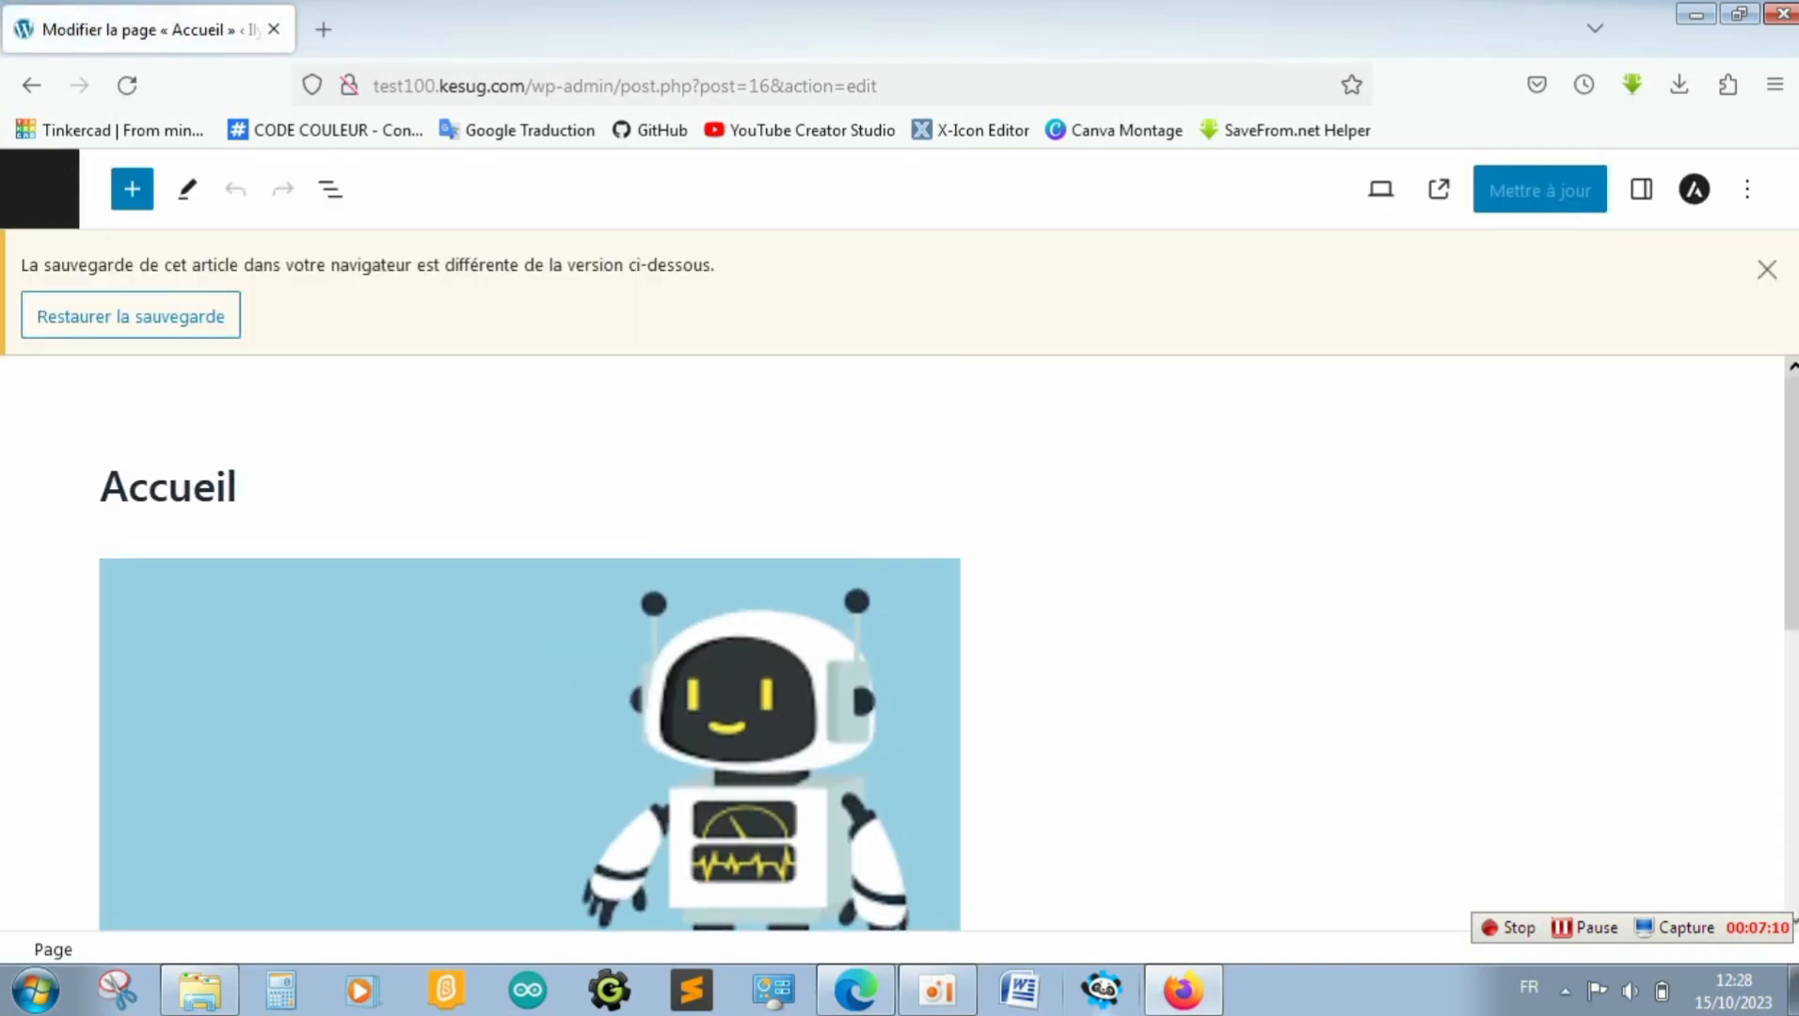
scroll(1694, 677, down, 5)
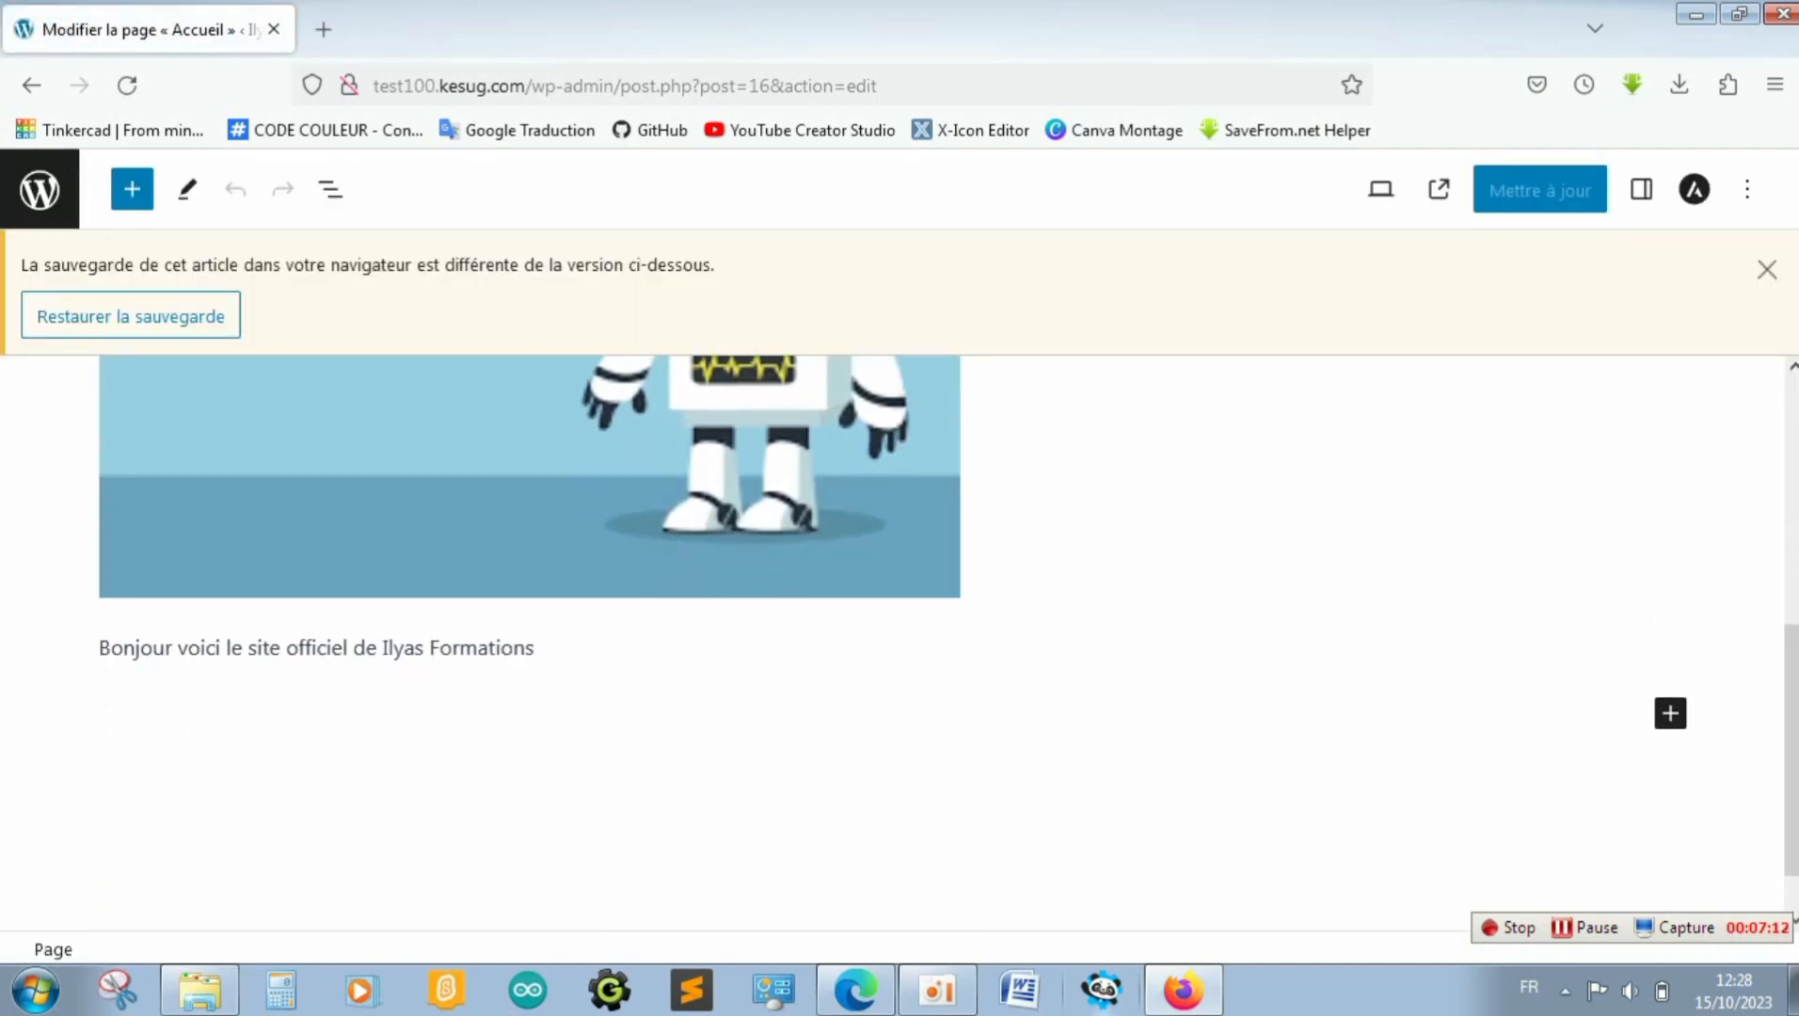
Add a Code block below the Accueil page's text and paste the [psc_print_post_slider_carousel] shortcode into it
click(1671, 713)
text(ode)
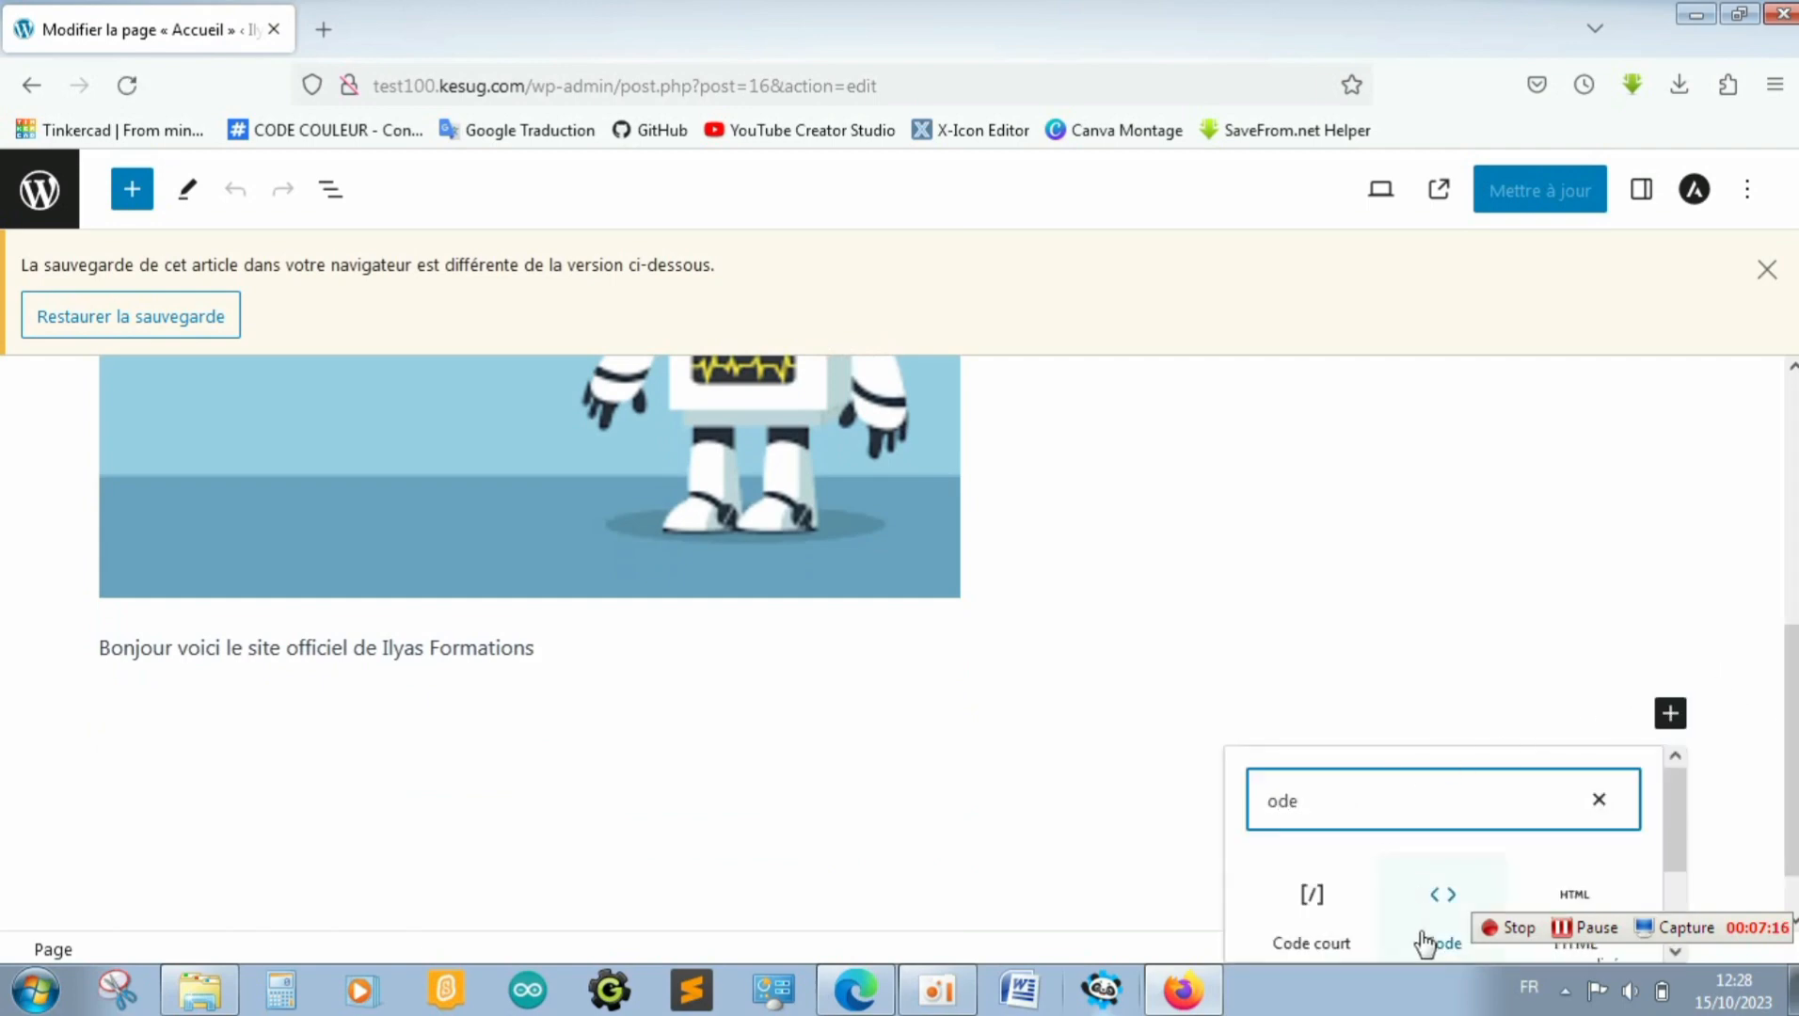
click(1435, 918)
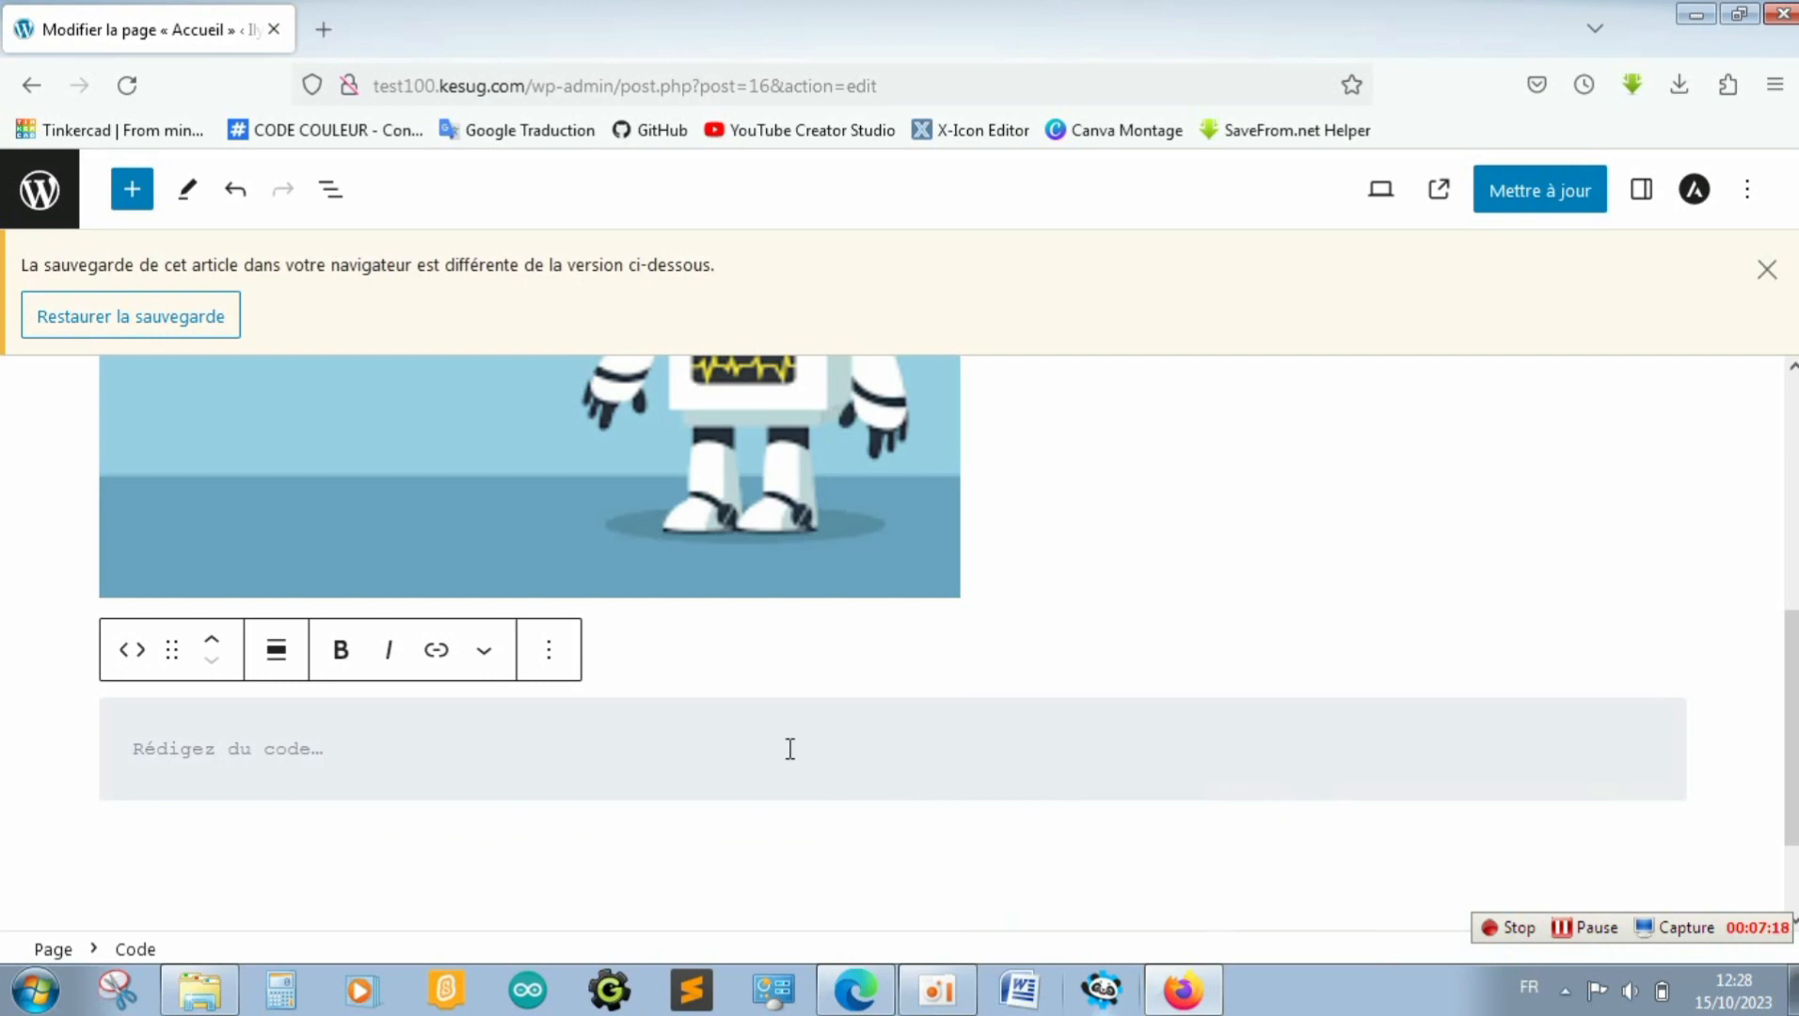
key(ctrl+v)
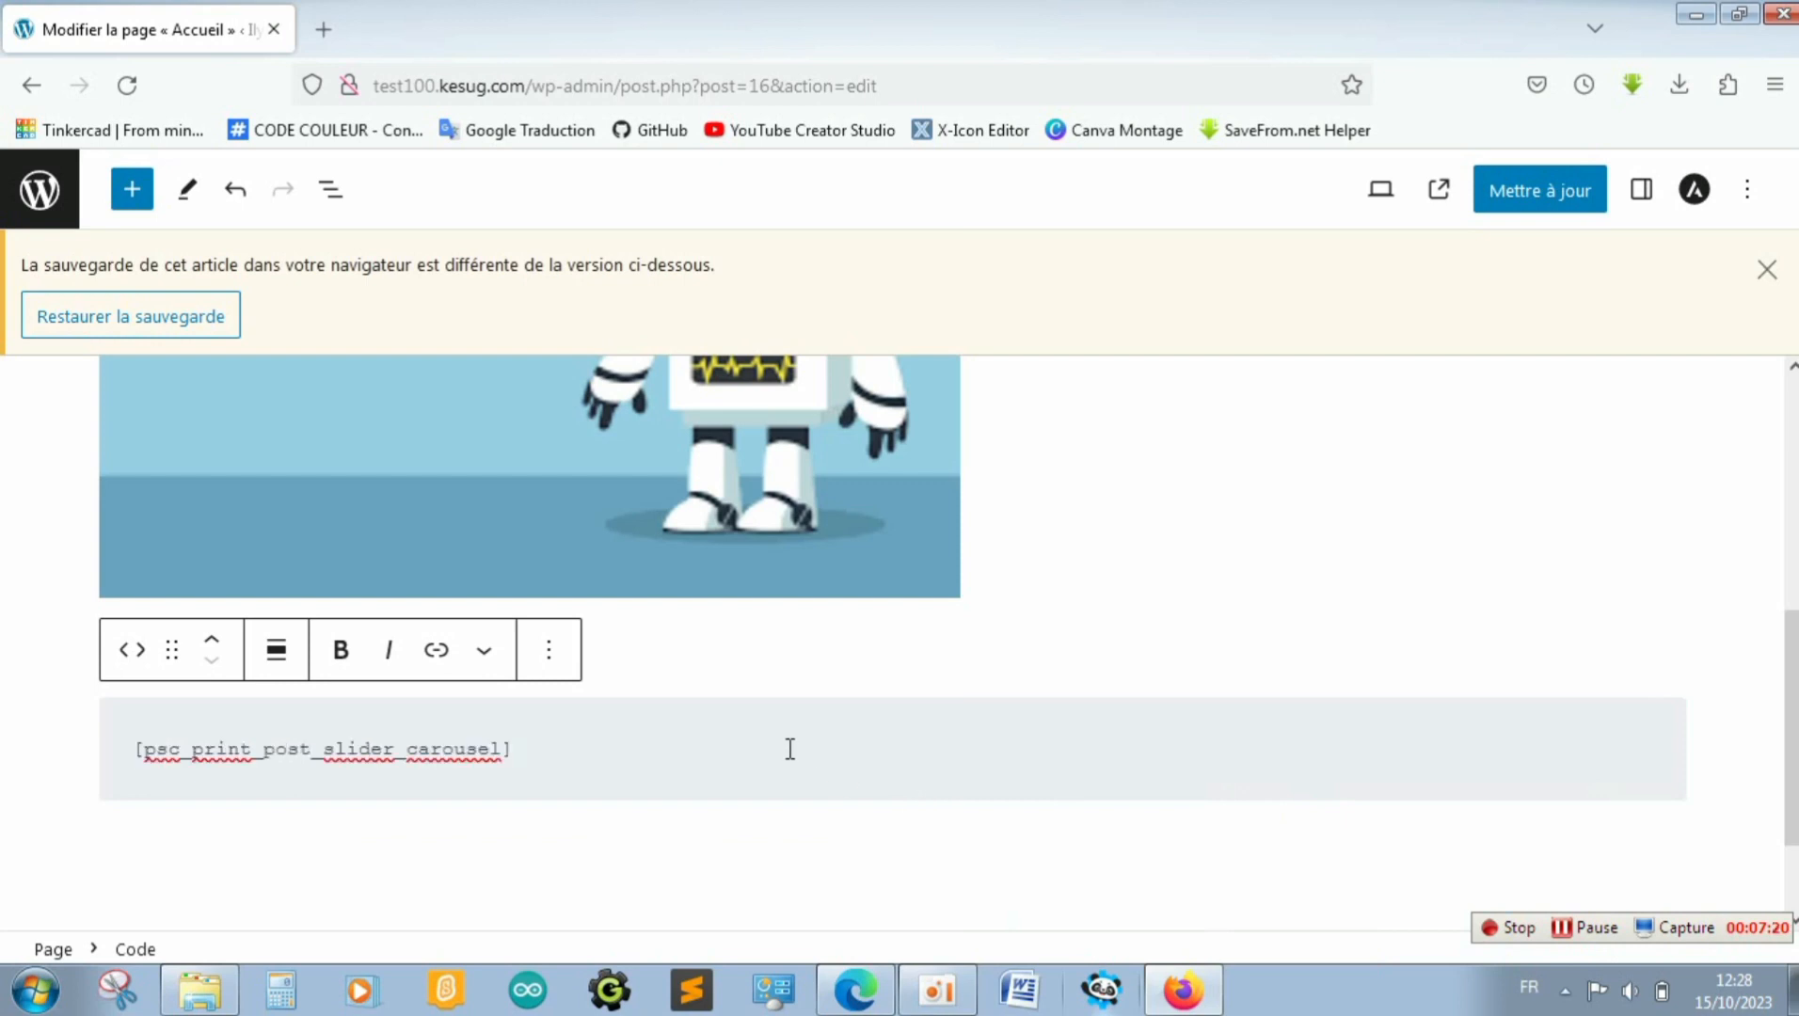
Delete the Code block with its shortcode, keeping the paragraph above ending in "Formations"
key(BackSpace)
key(BackSpace)
key(BackSpace)
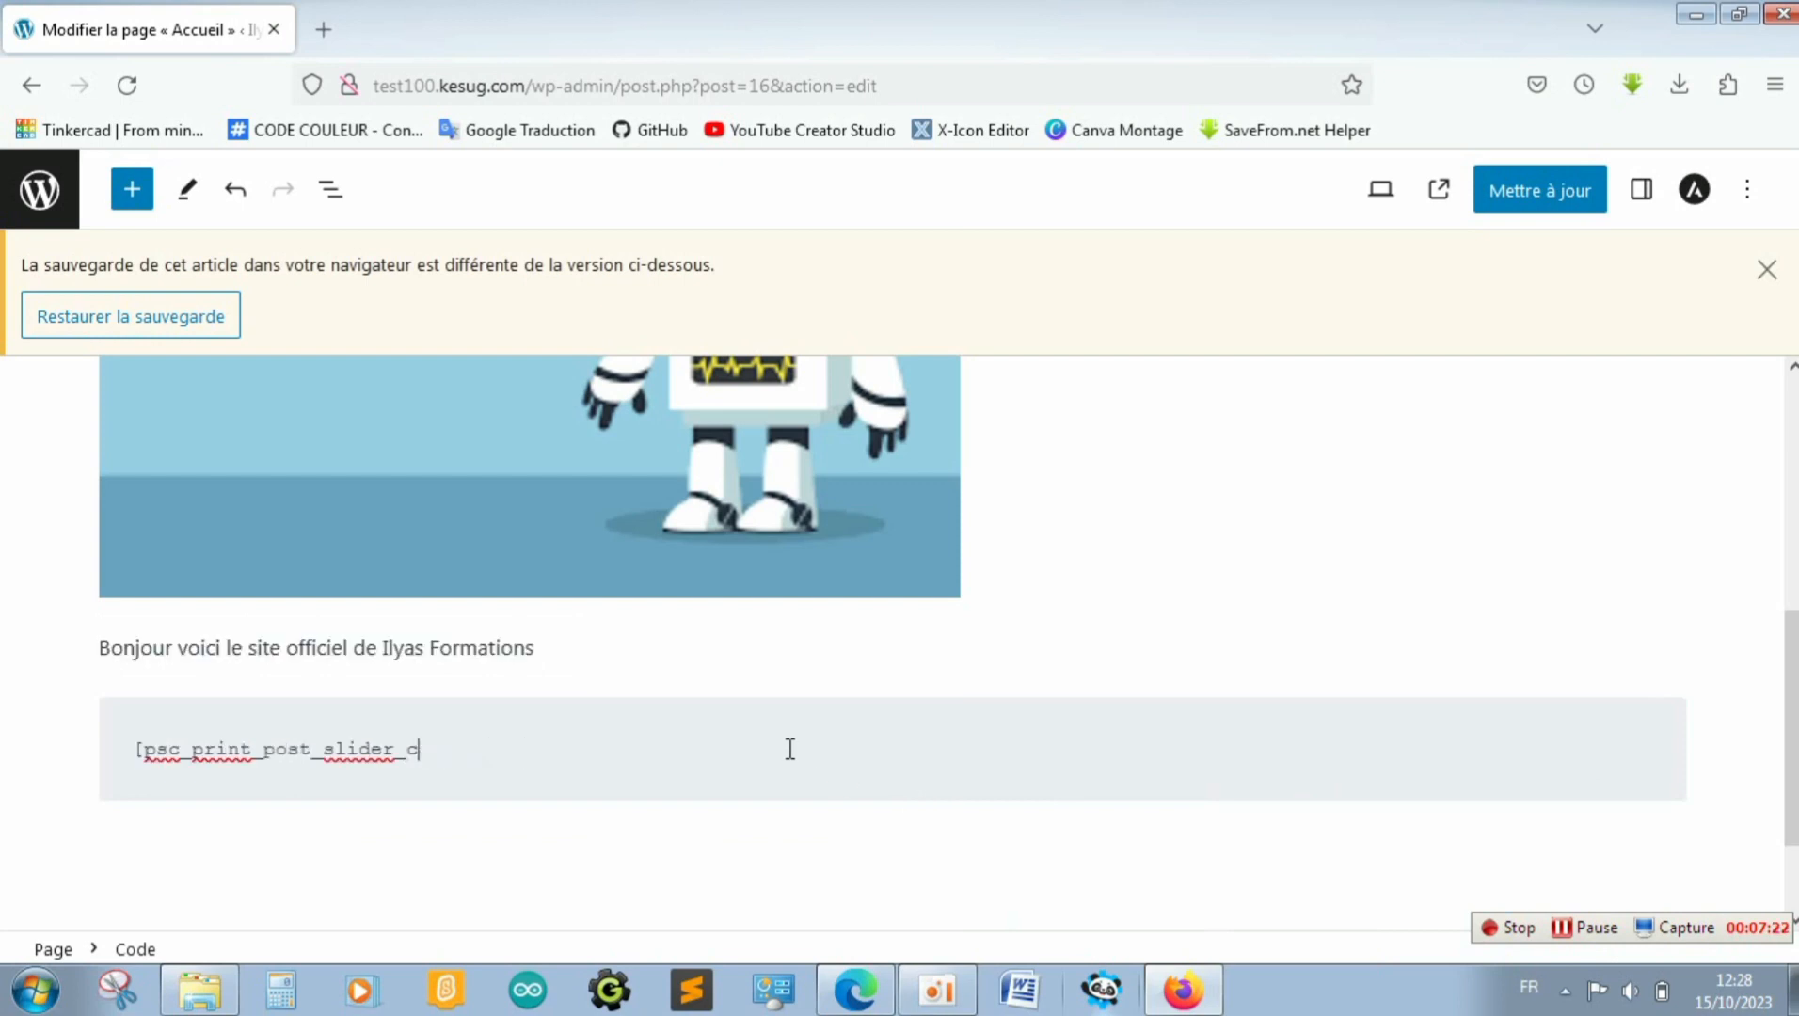
key(BackSpace)
key(BackSpace)
key(BackSpace)
key(BackSpace)
key(BackSpace)
key(BackSpace)
key(BackSpace)
key(BackSpace)
key(BackSpace)
key(BackSpace)
key(BackSpace)
key(BackSpace)
key(BackSpace)
key(BackSpace)
key(BackSpace)
key(BackSpace)
key(BackSpace)
key(BackSpace)
key(BackSpace)
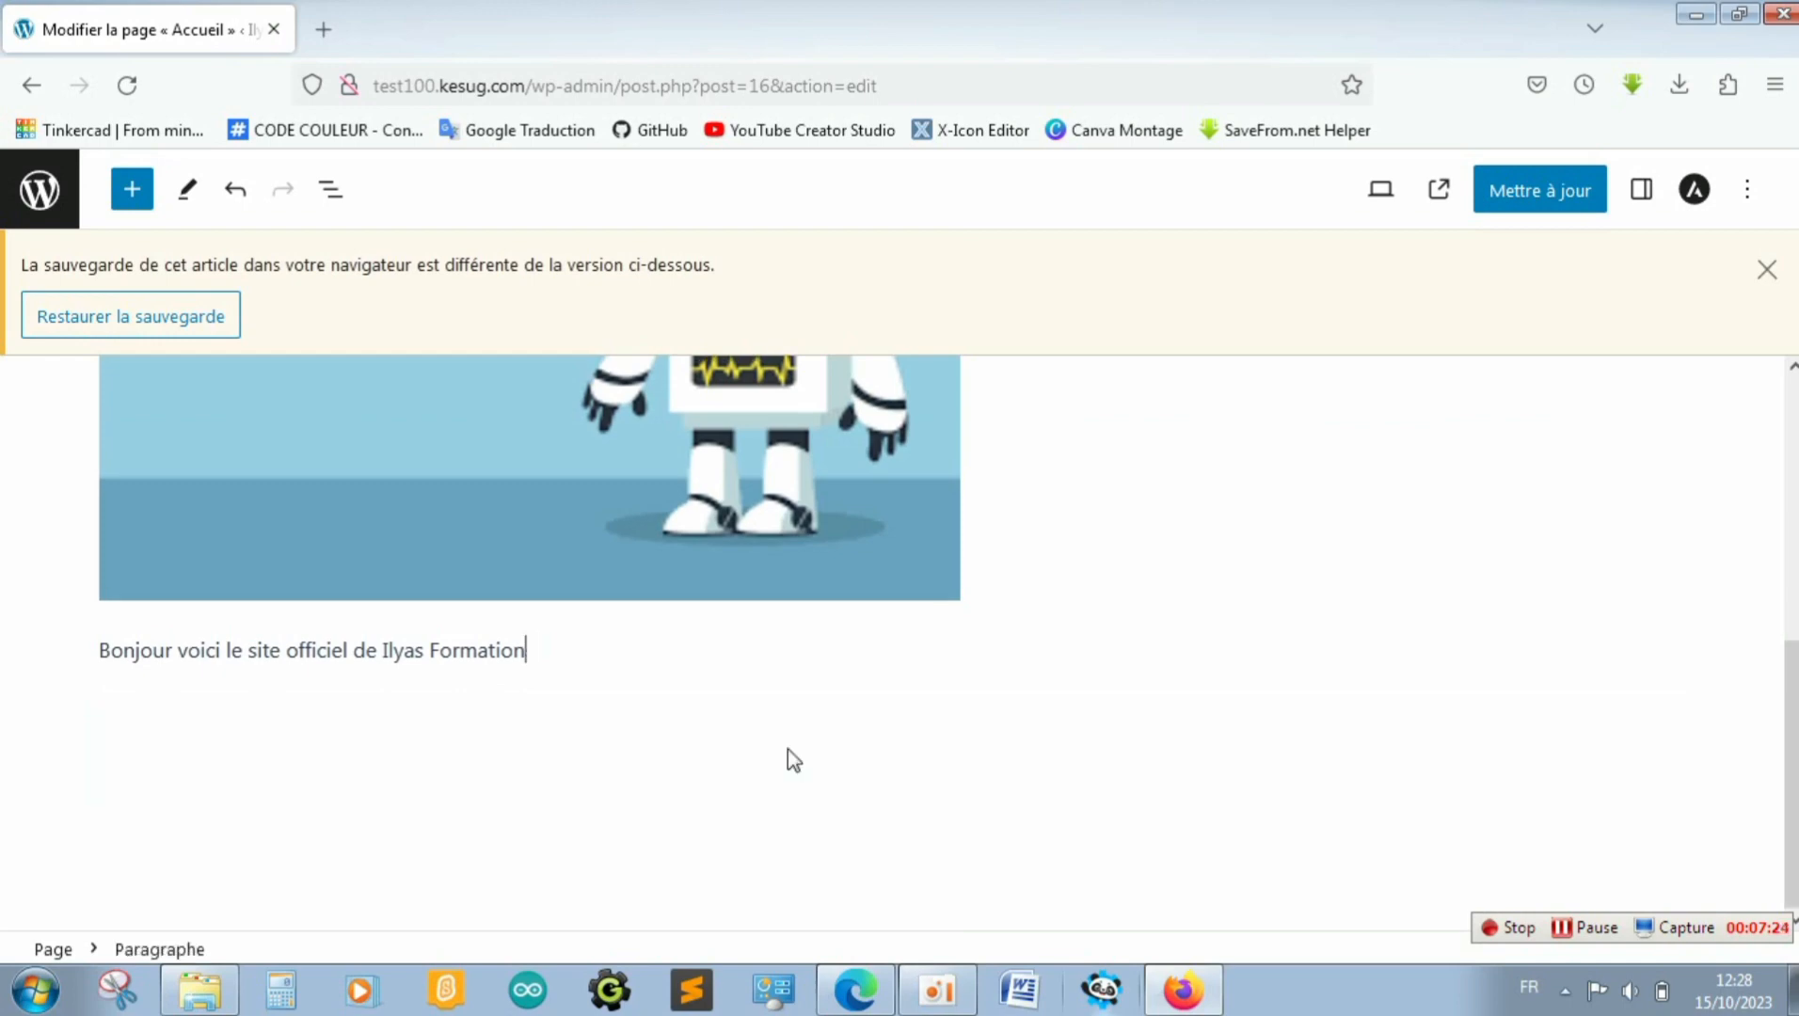
text(s)
Insert a Code court block below the paragraph and paste the [psc_print_post_slider_carousel] shortcode into it
key(Return)
text(+)
key(BackSpace)
text(/)
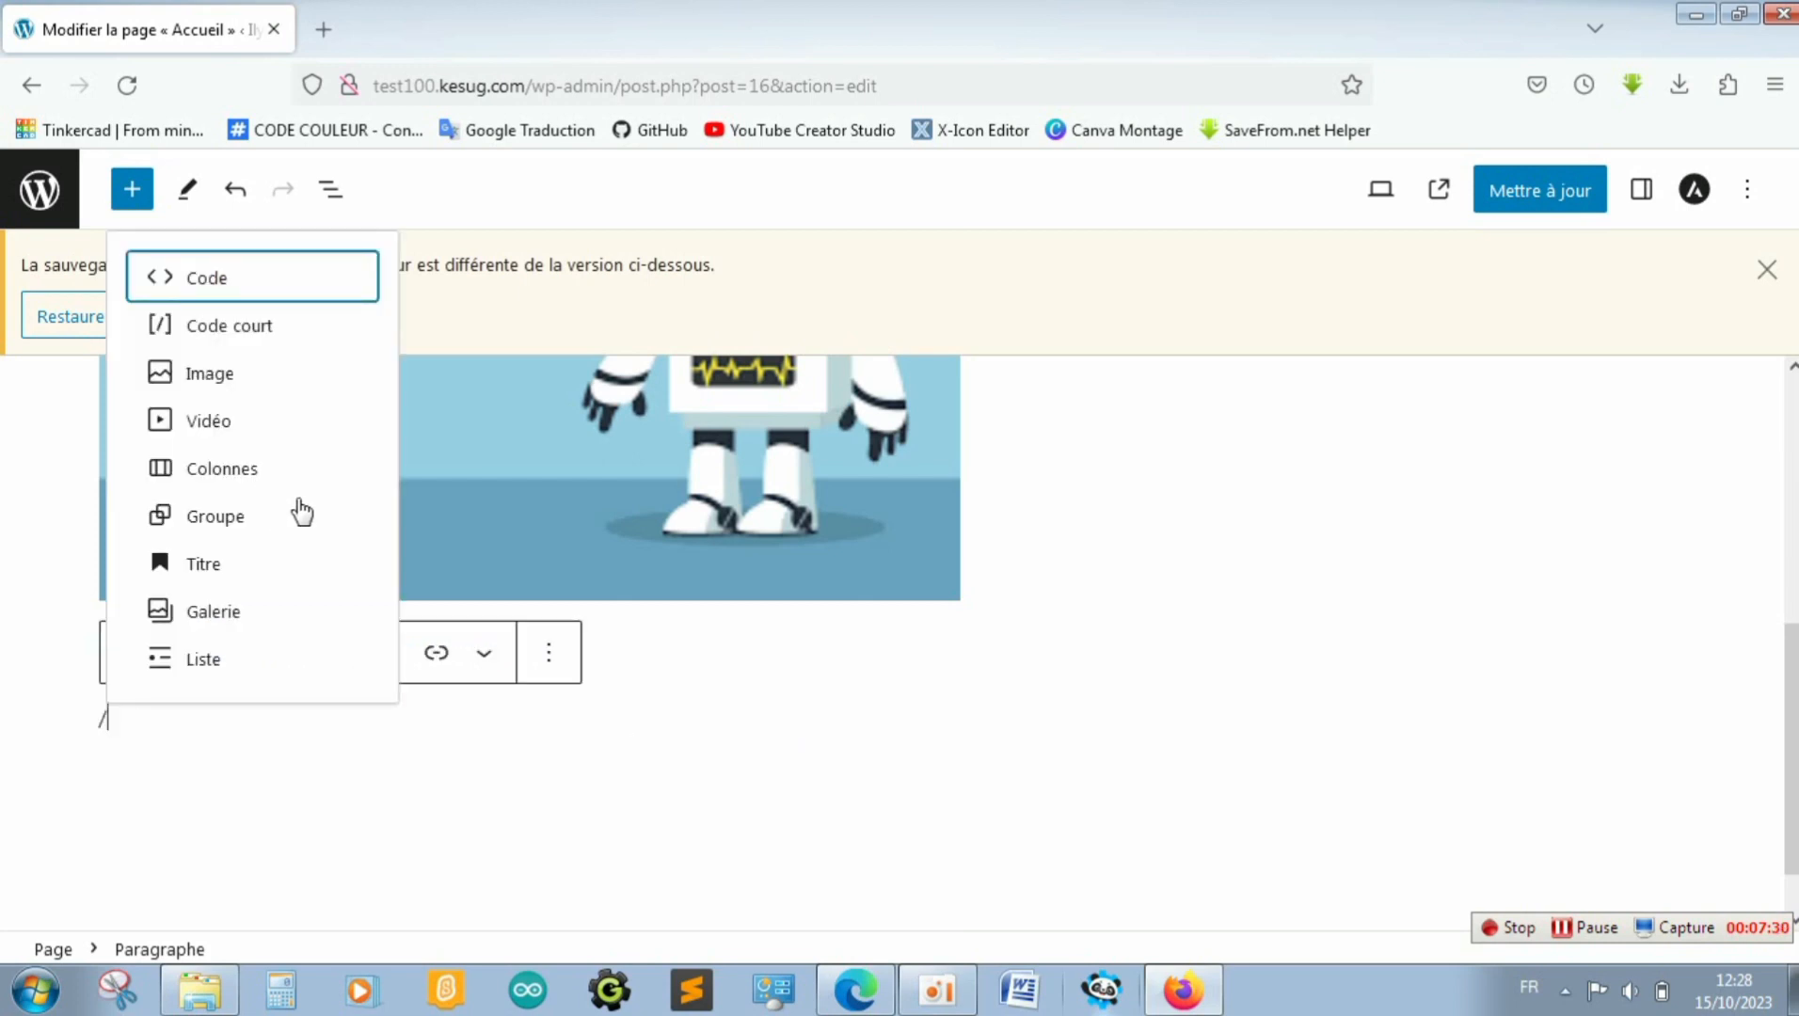
click(223, 326)
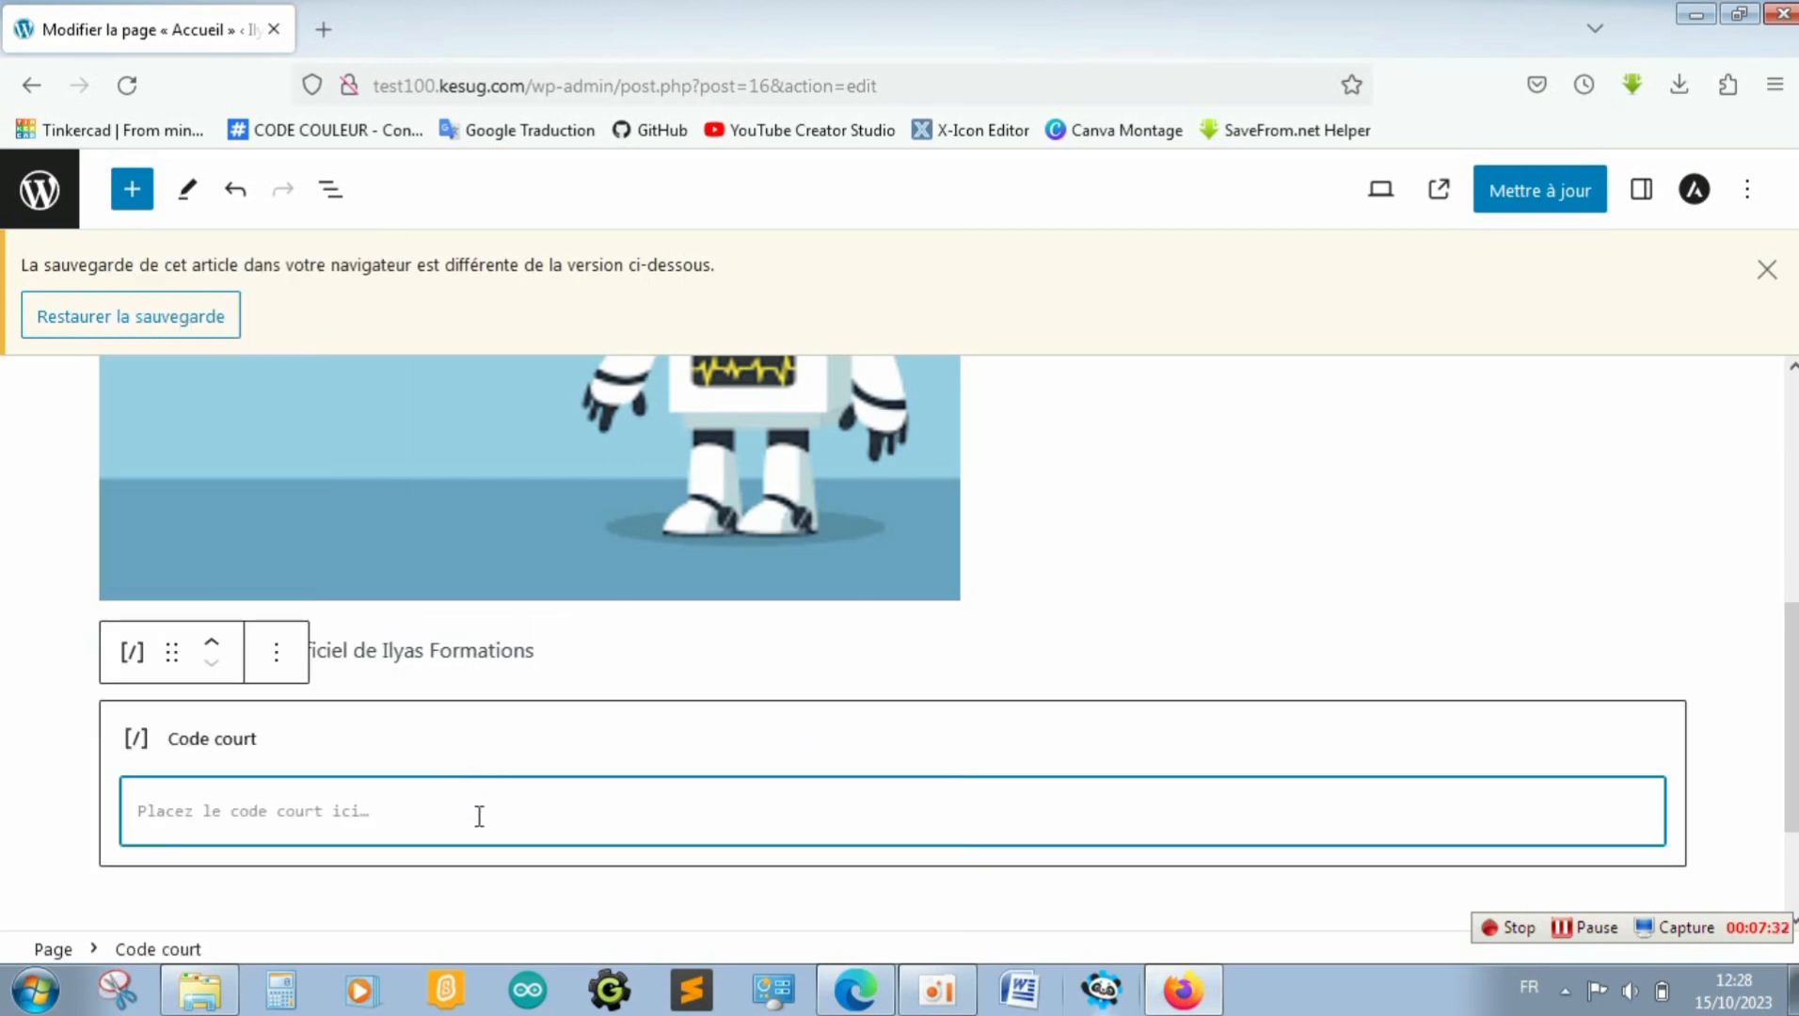
key(ctrl+v)
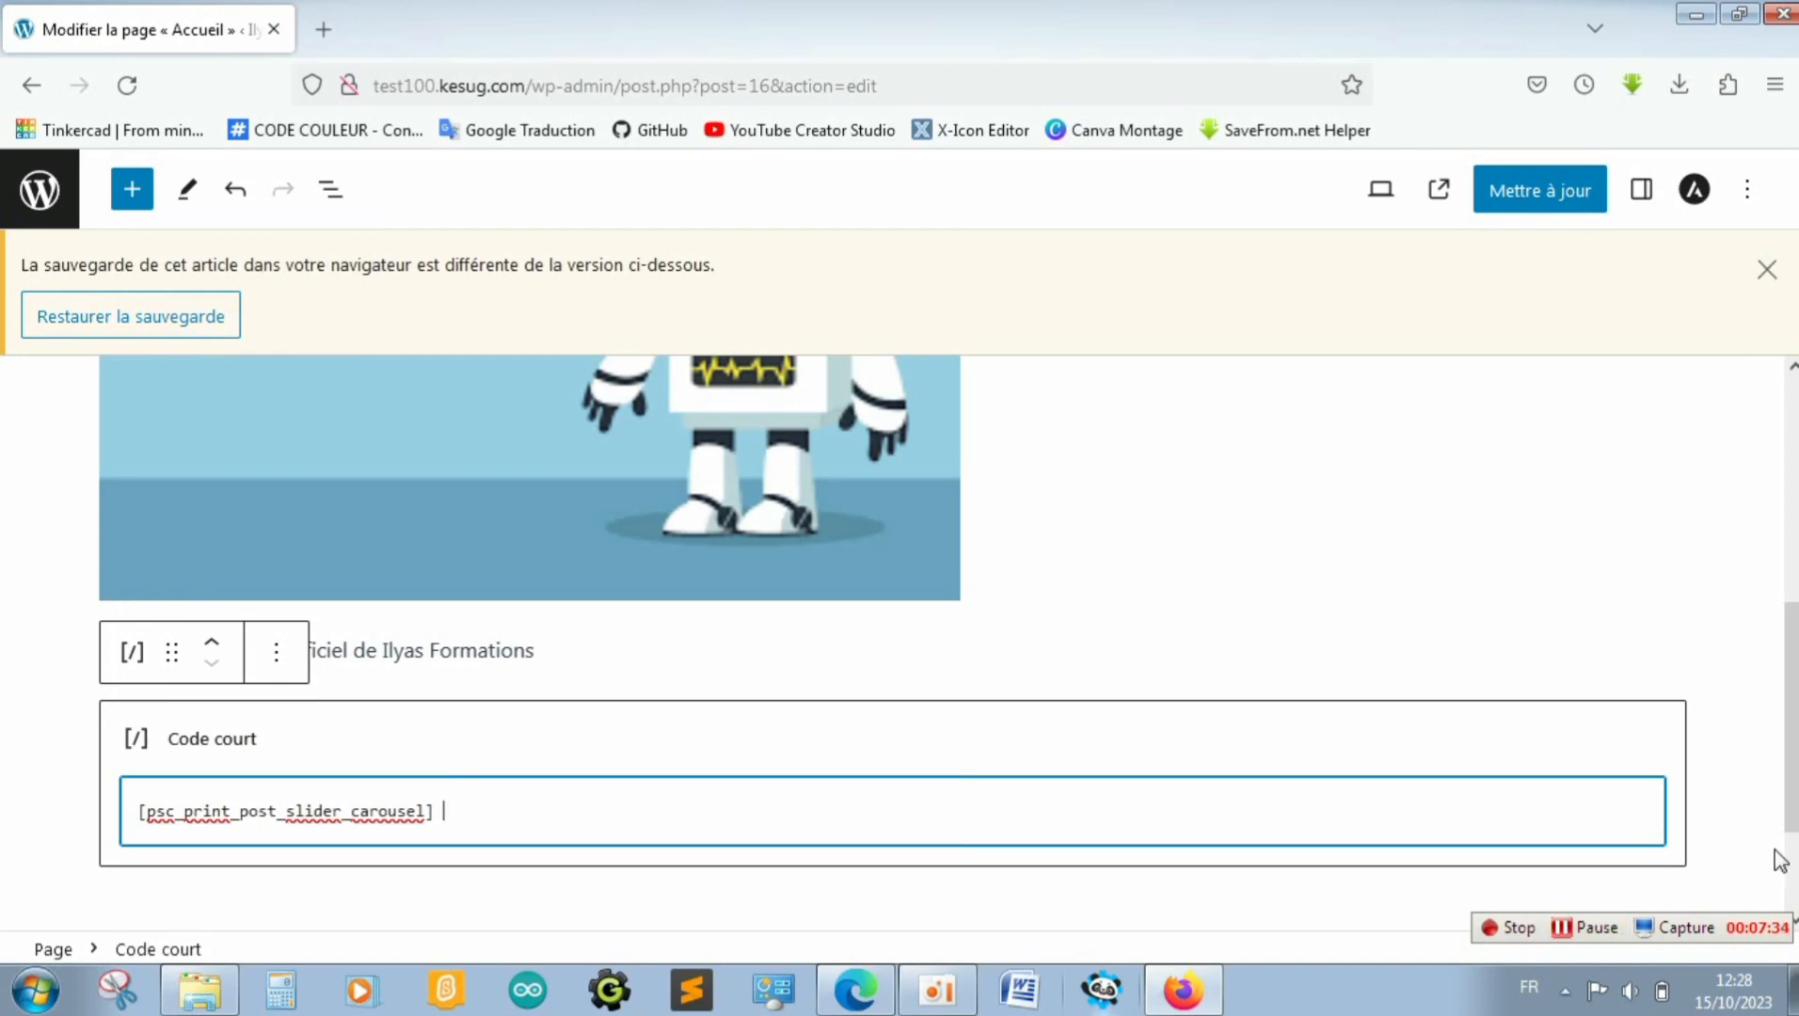
Deselect the shortcode block and update the Accueil page
click(1721, 699)
click(1414, 652)
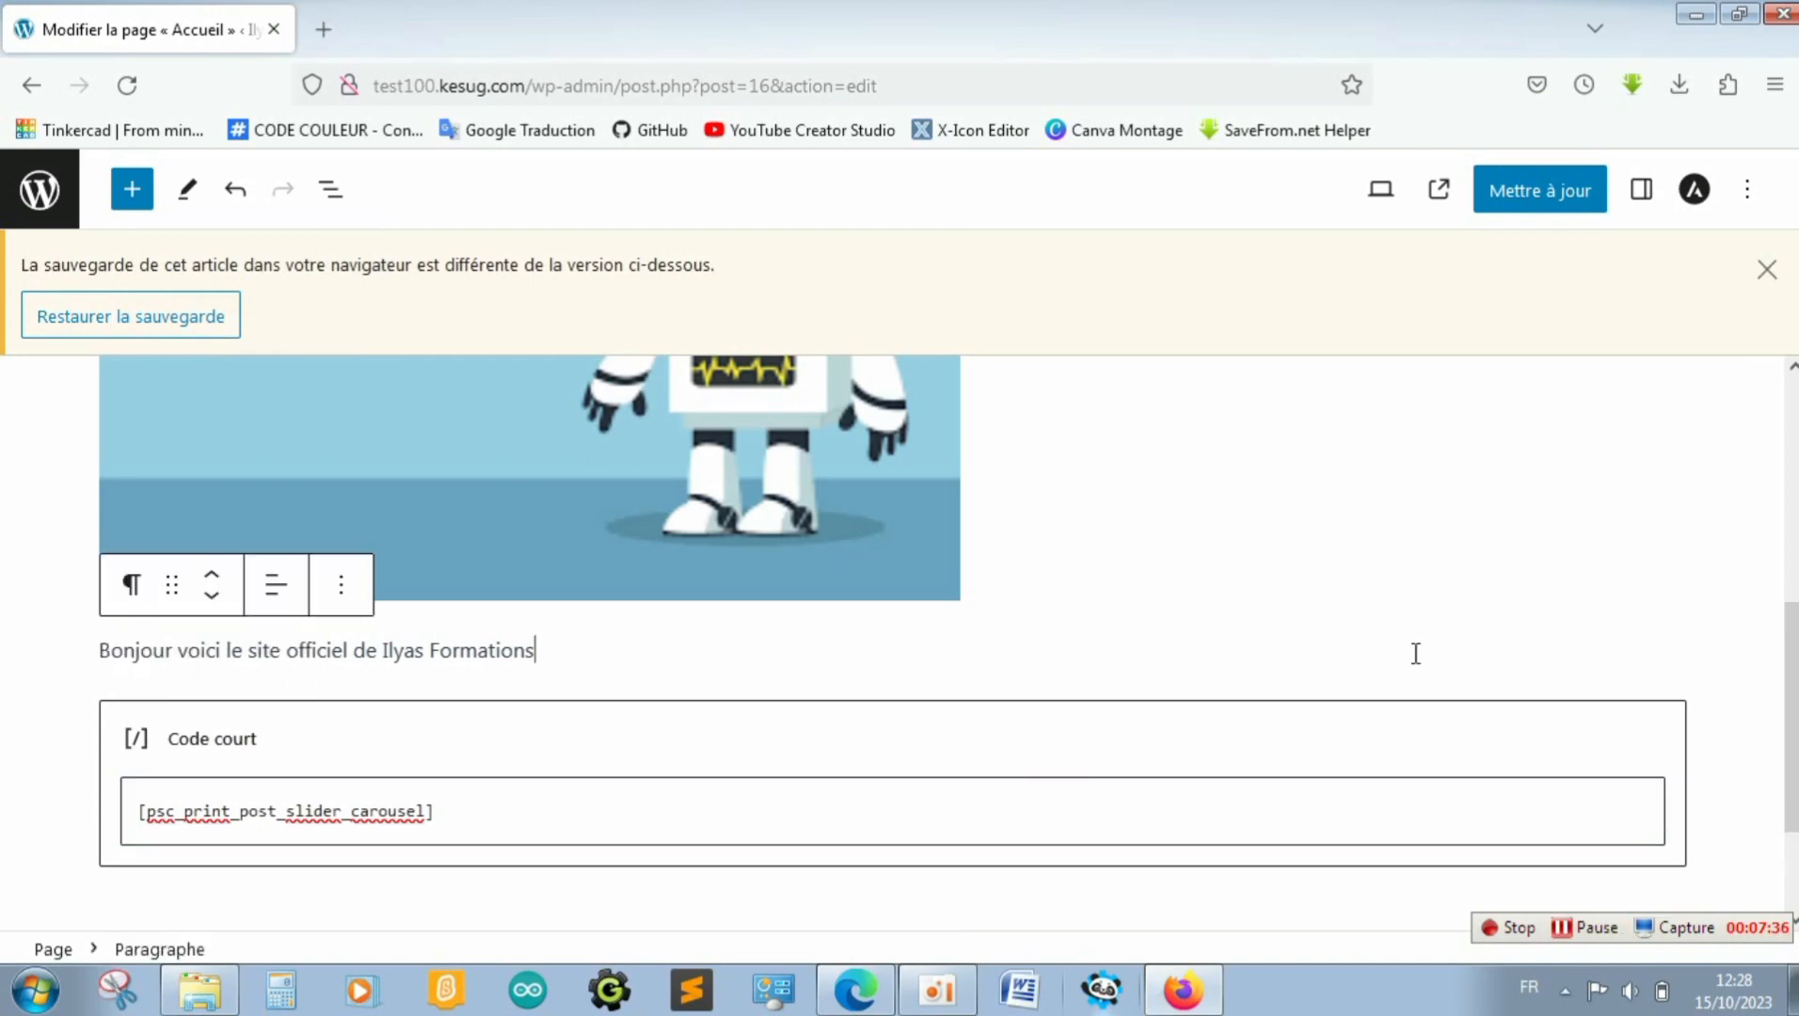
click(1511, 205)
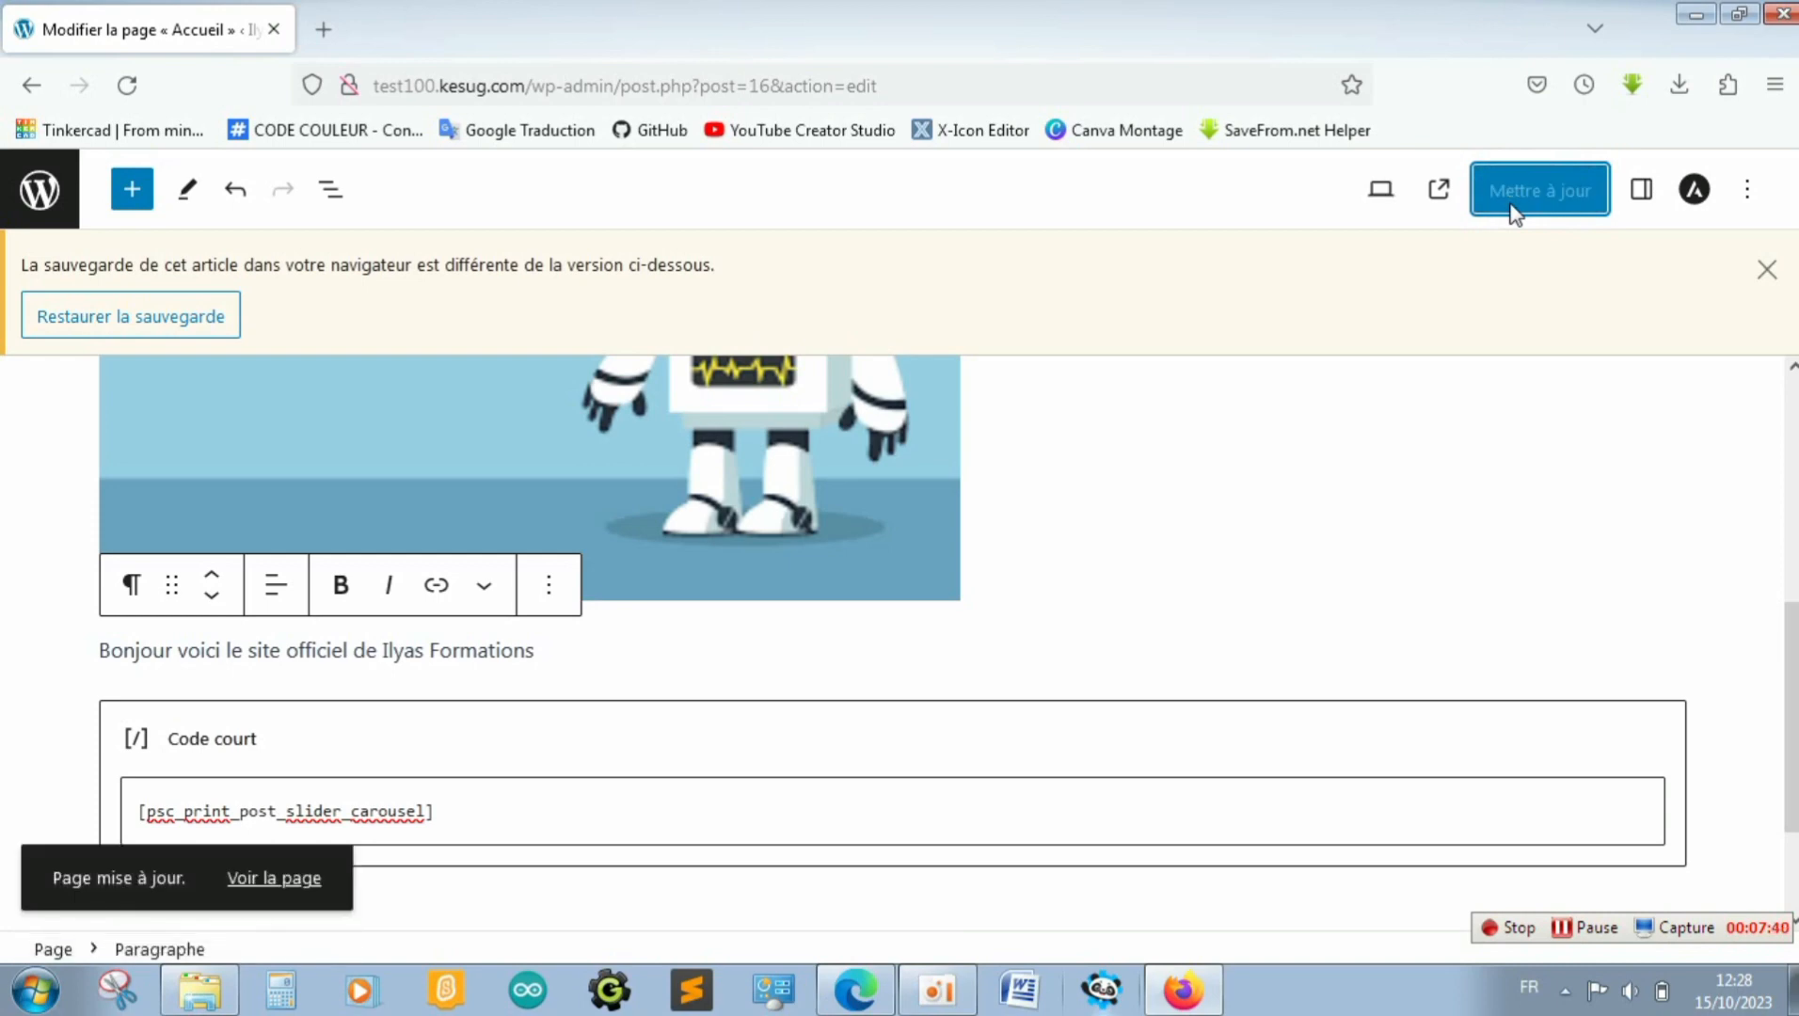
View the published Accueil page and examine the slider area below its text
click(279, 878)
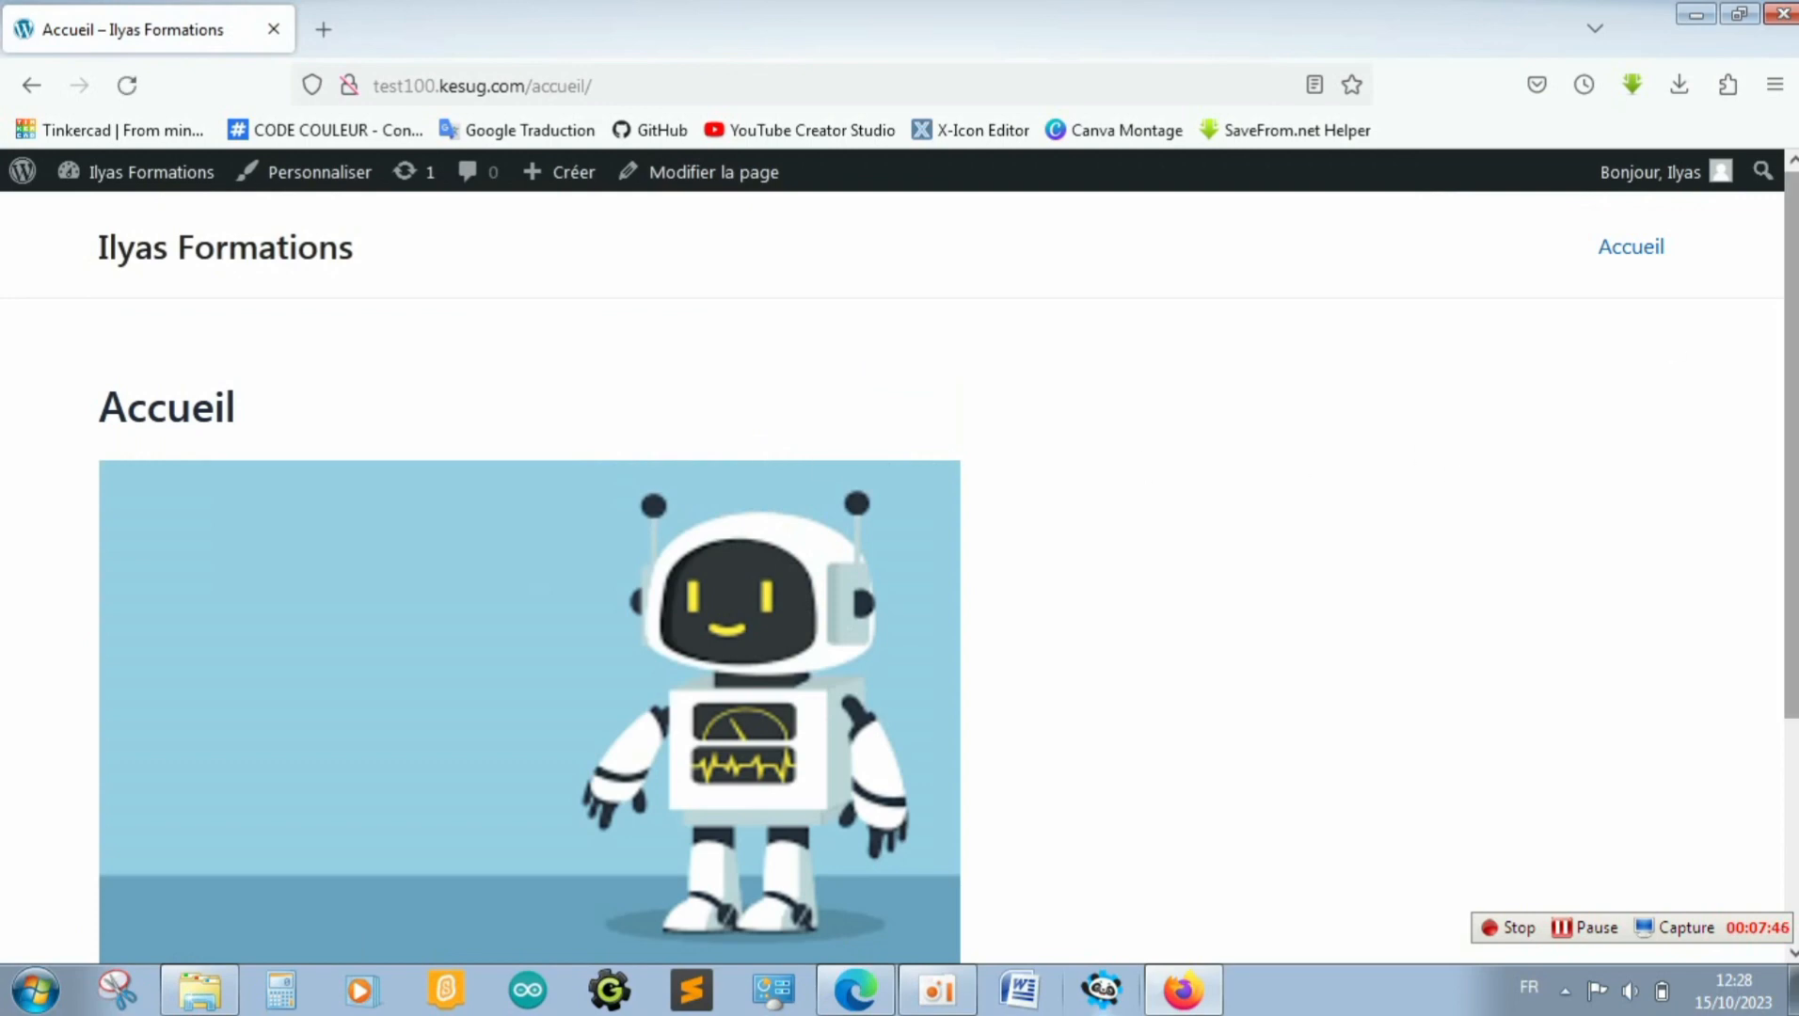
scroll(1450, 474, down, 3)
scroll(945, 567, up, 3)
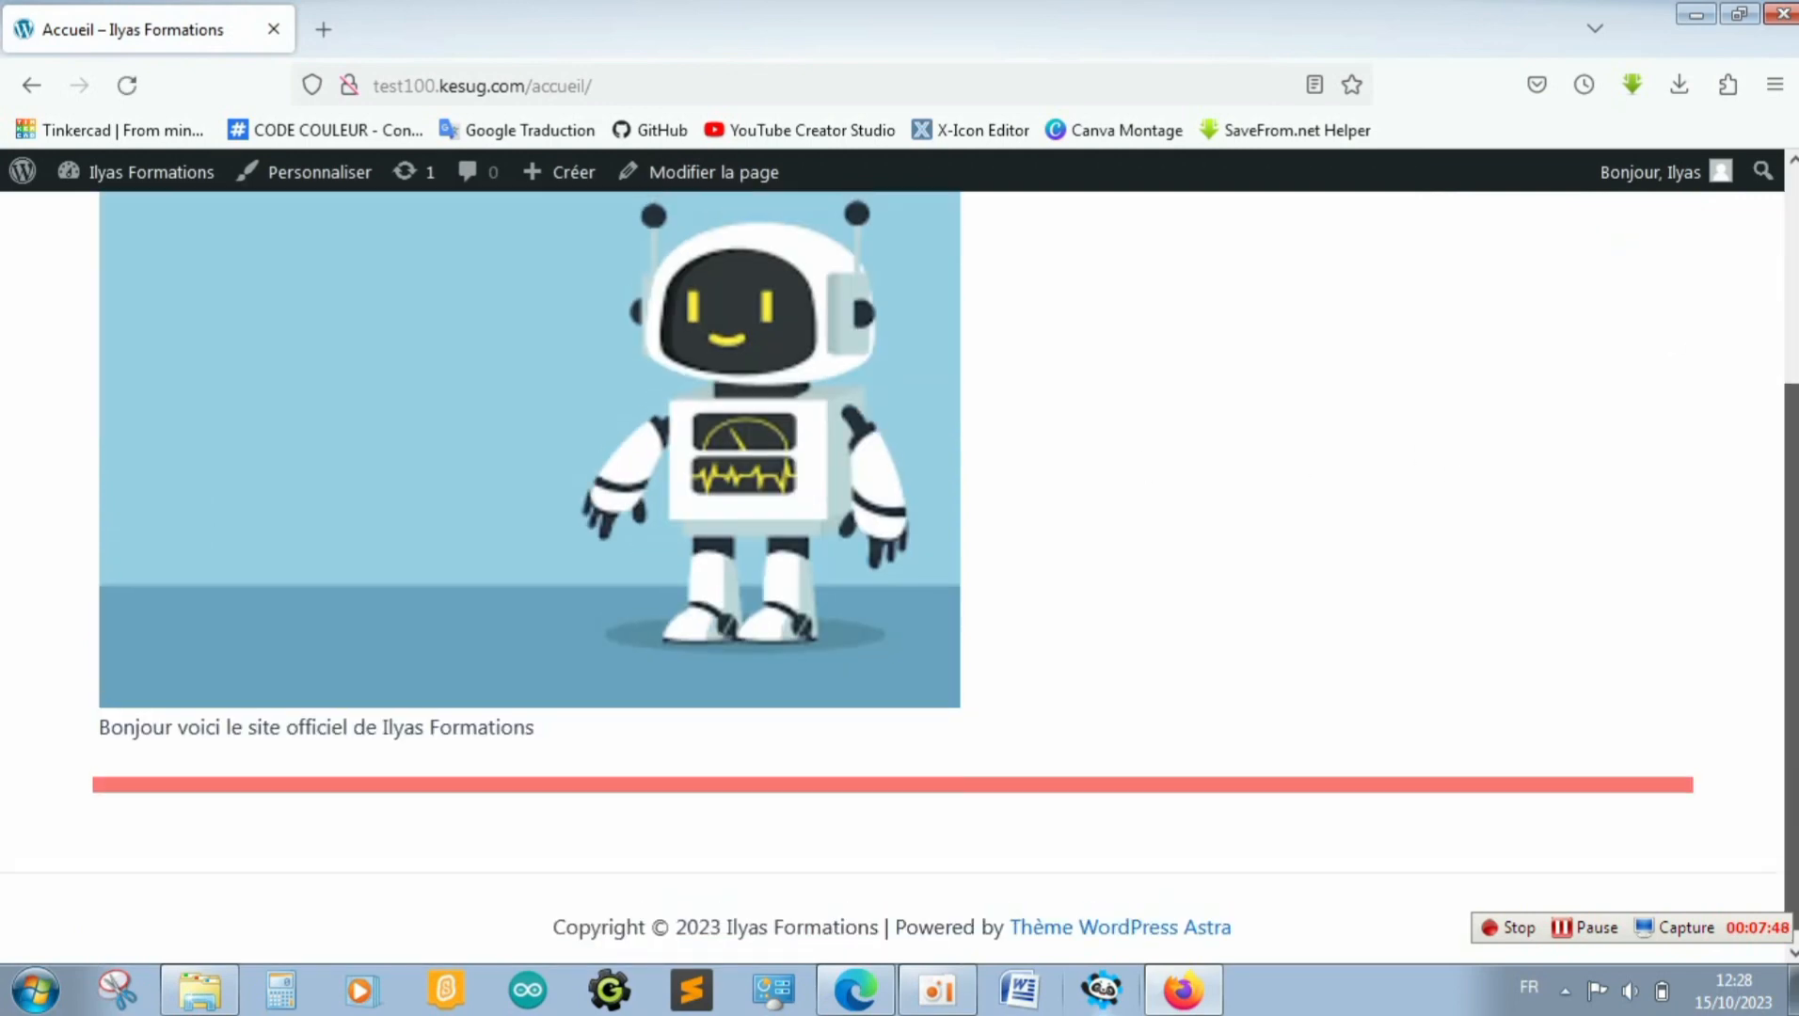
Return to the dashboard and open the Post Slider & Grid settings at the thumbnail image height and width
mouse_move(225, 179)
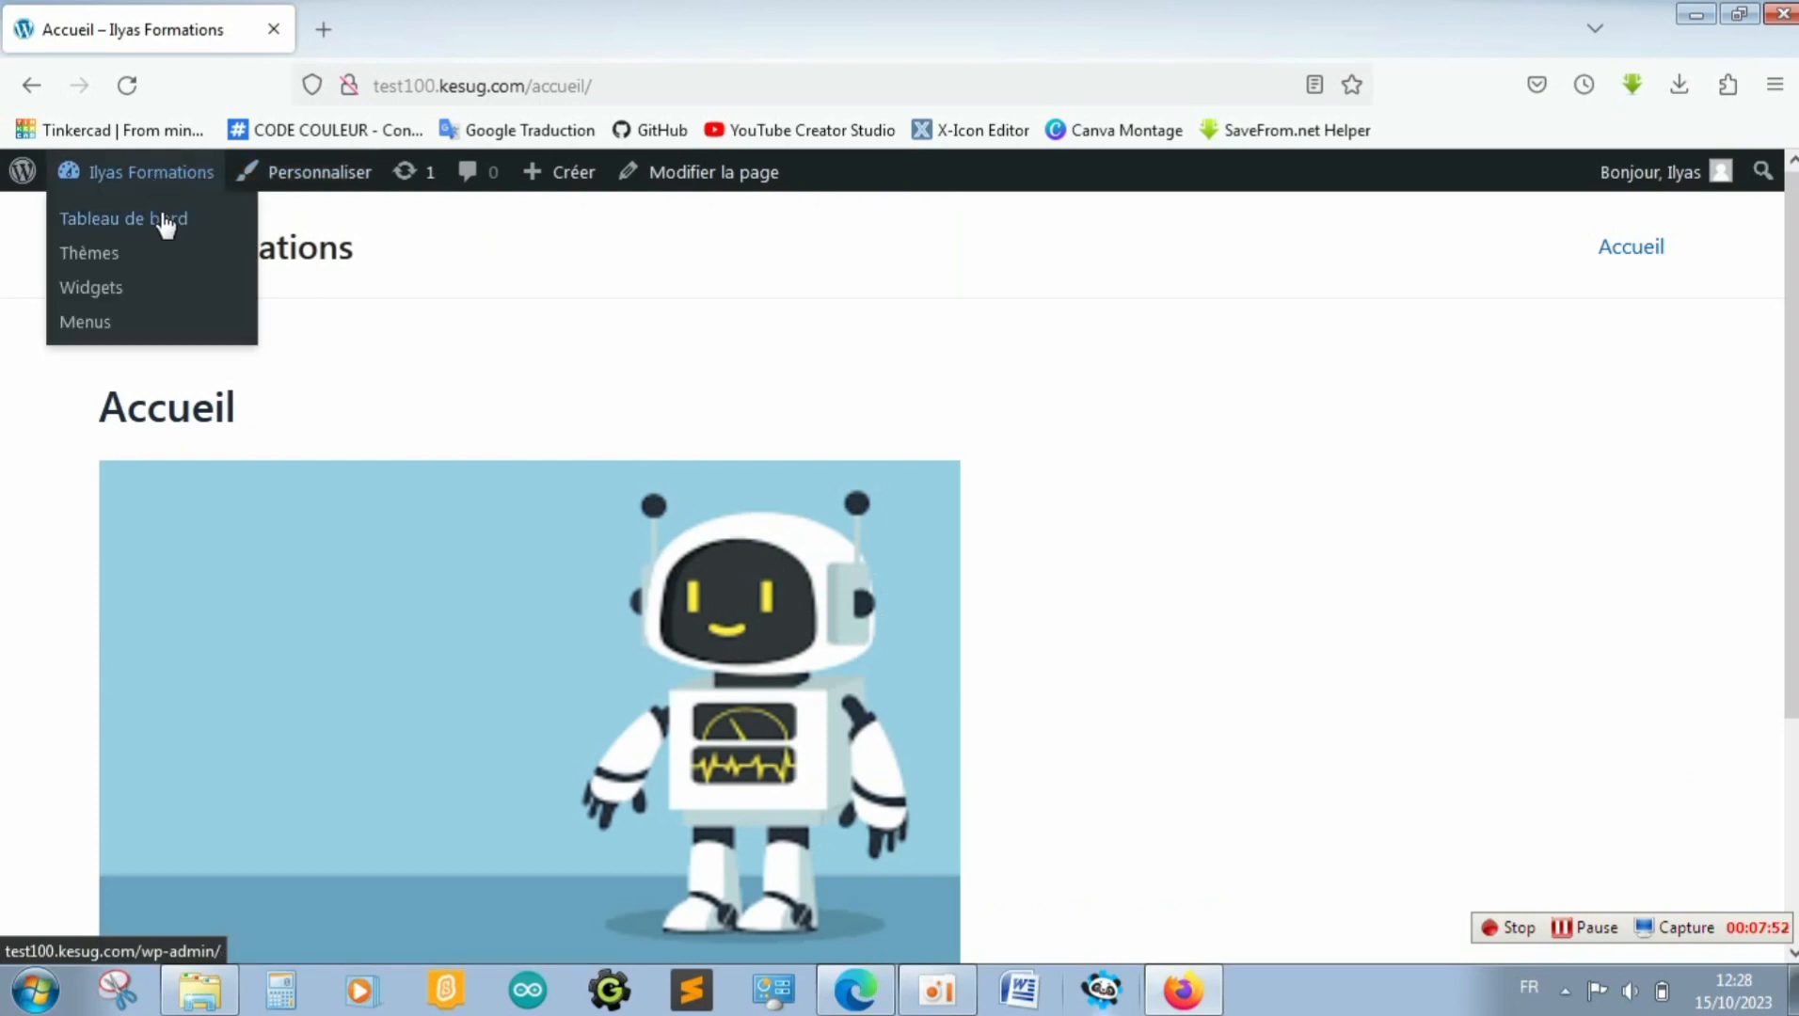
click(165, 222)
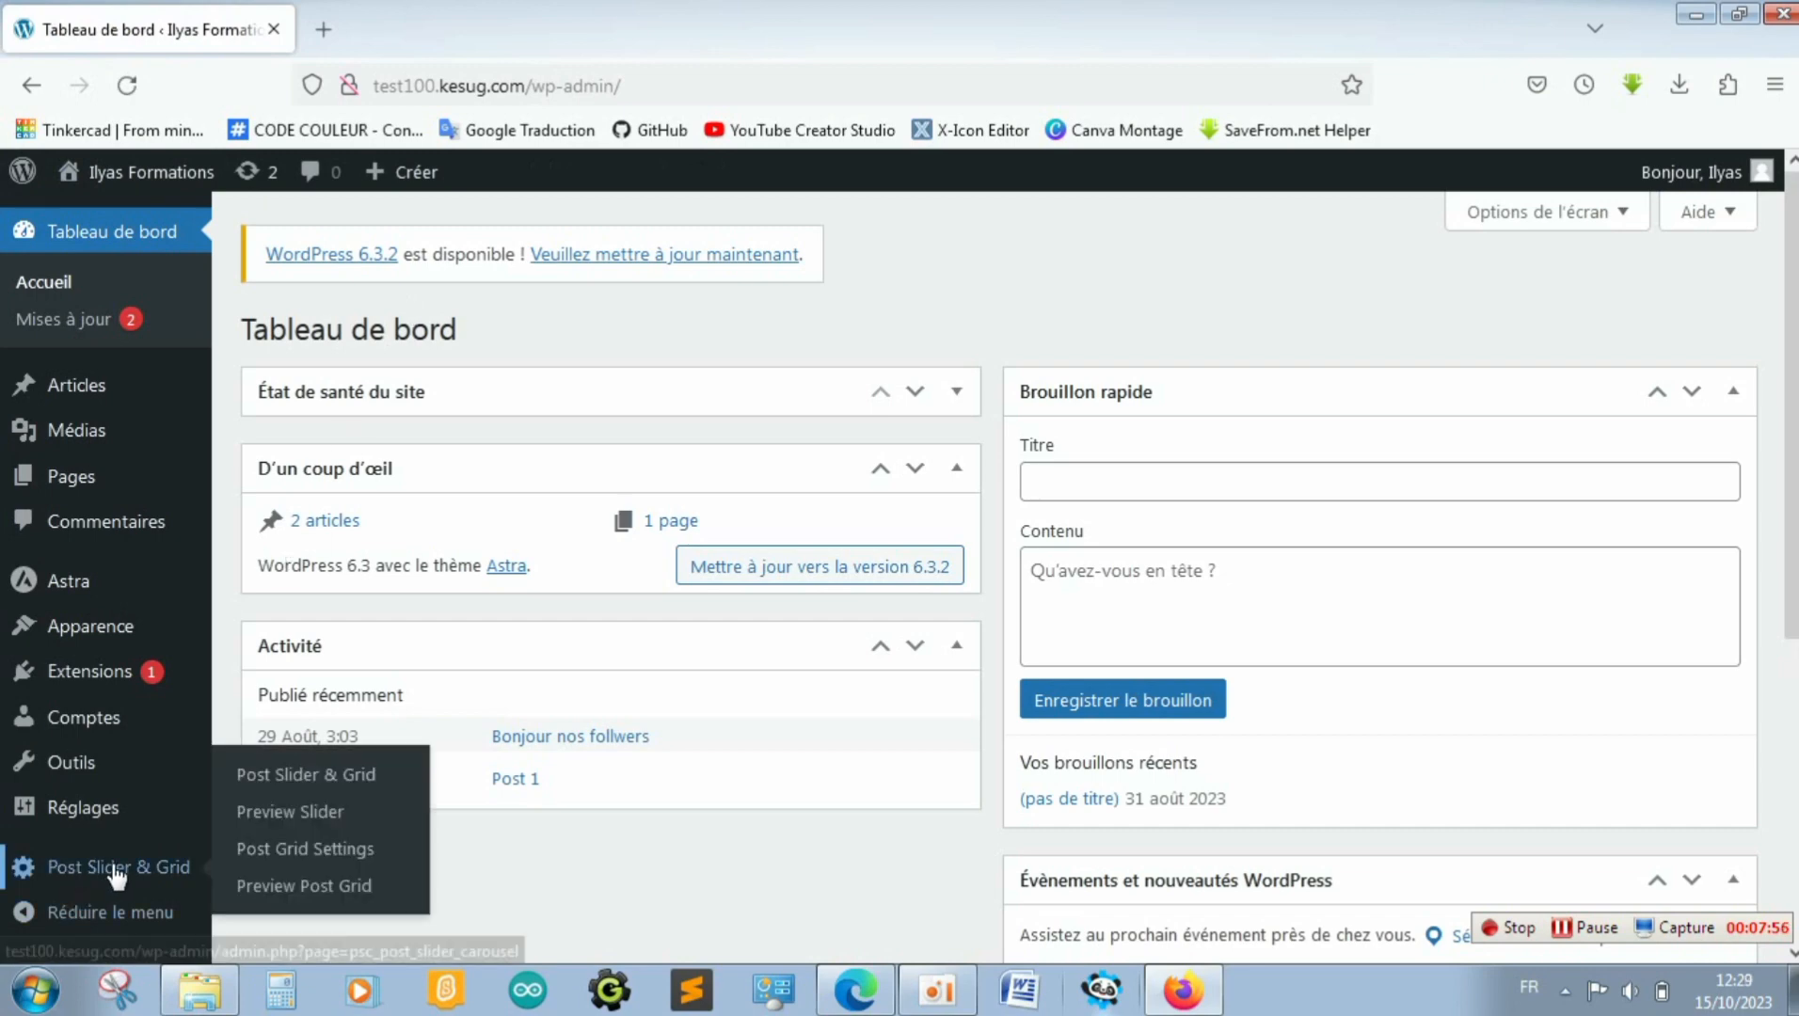
click(37, 866)
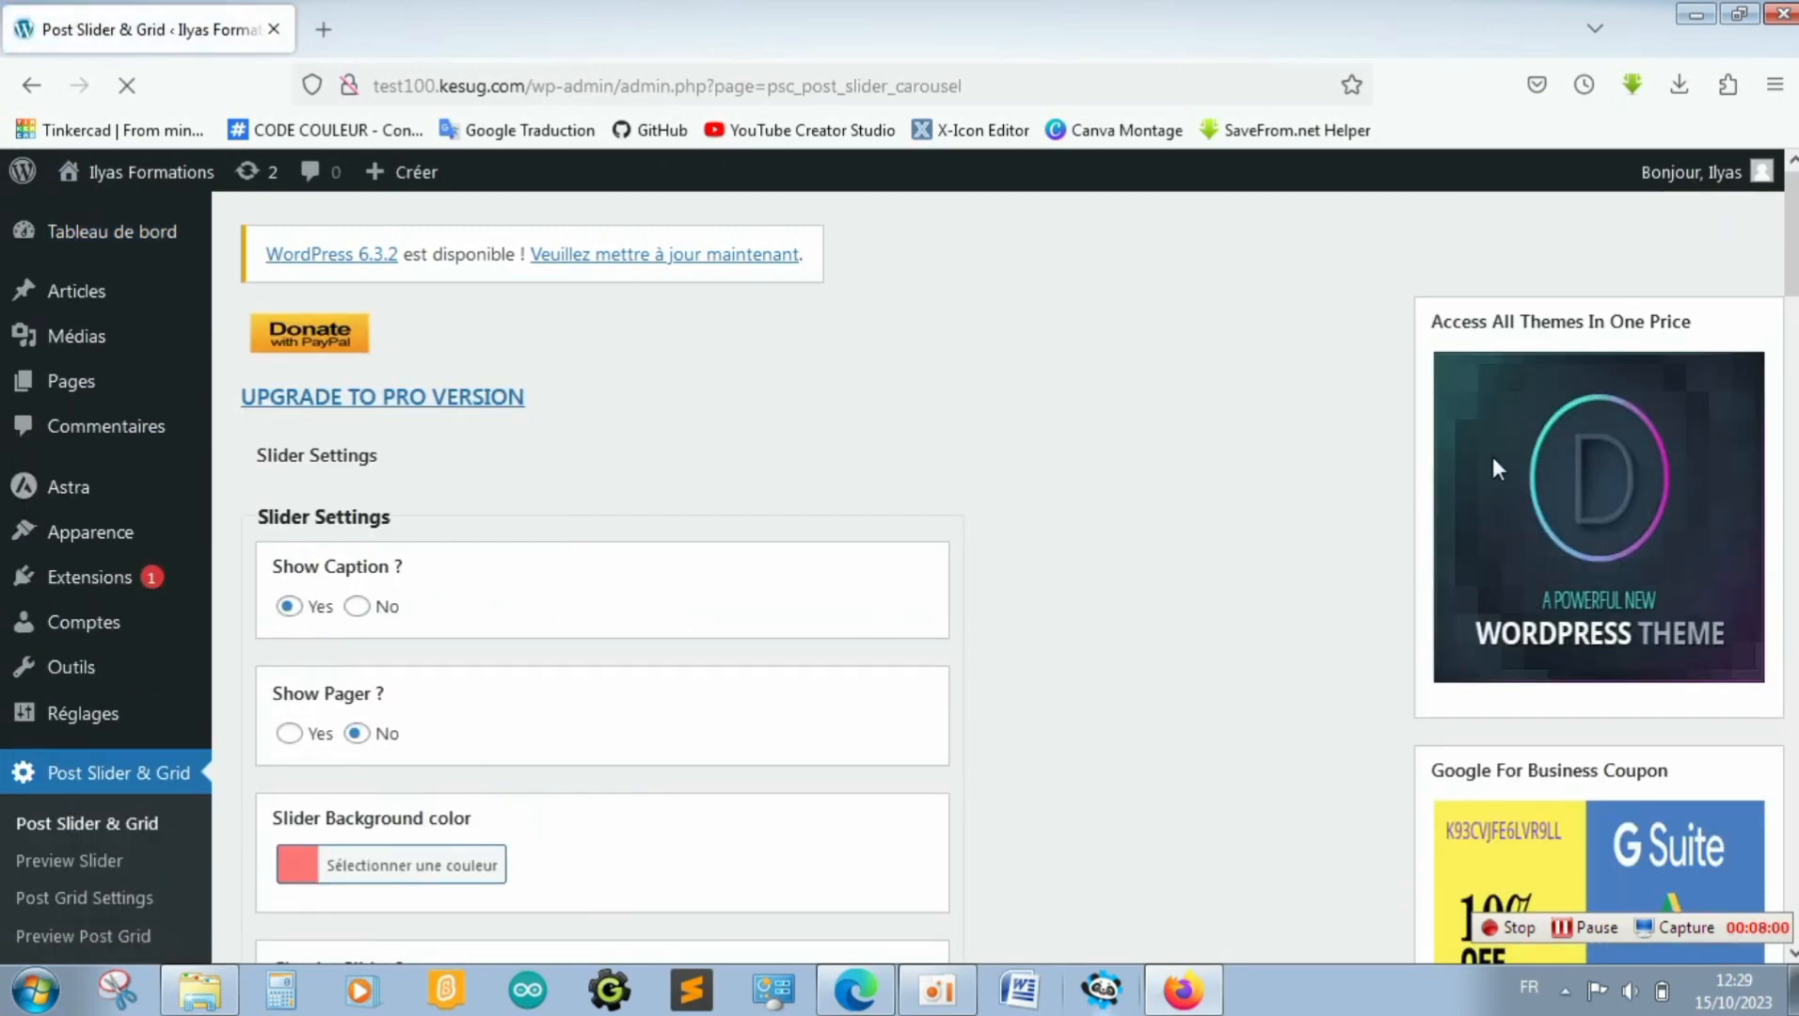
scroll(602, 565, down, 20)
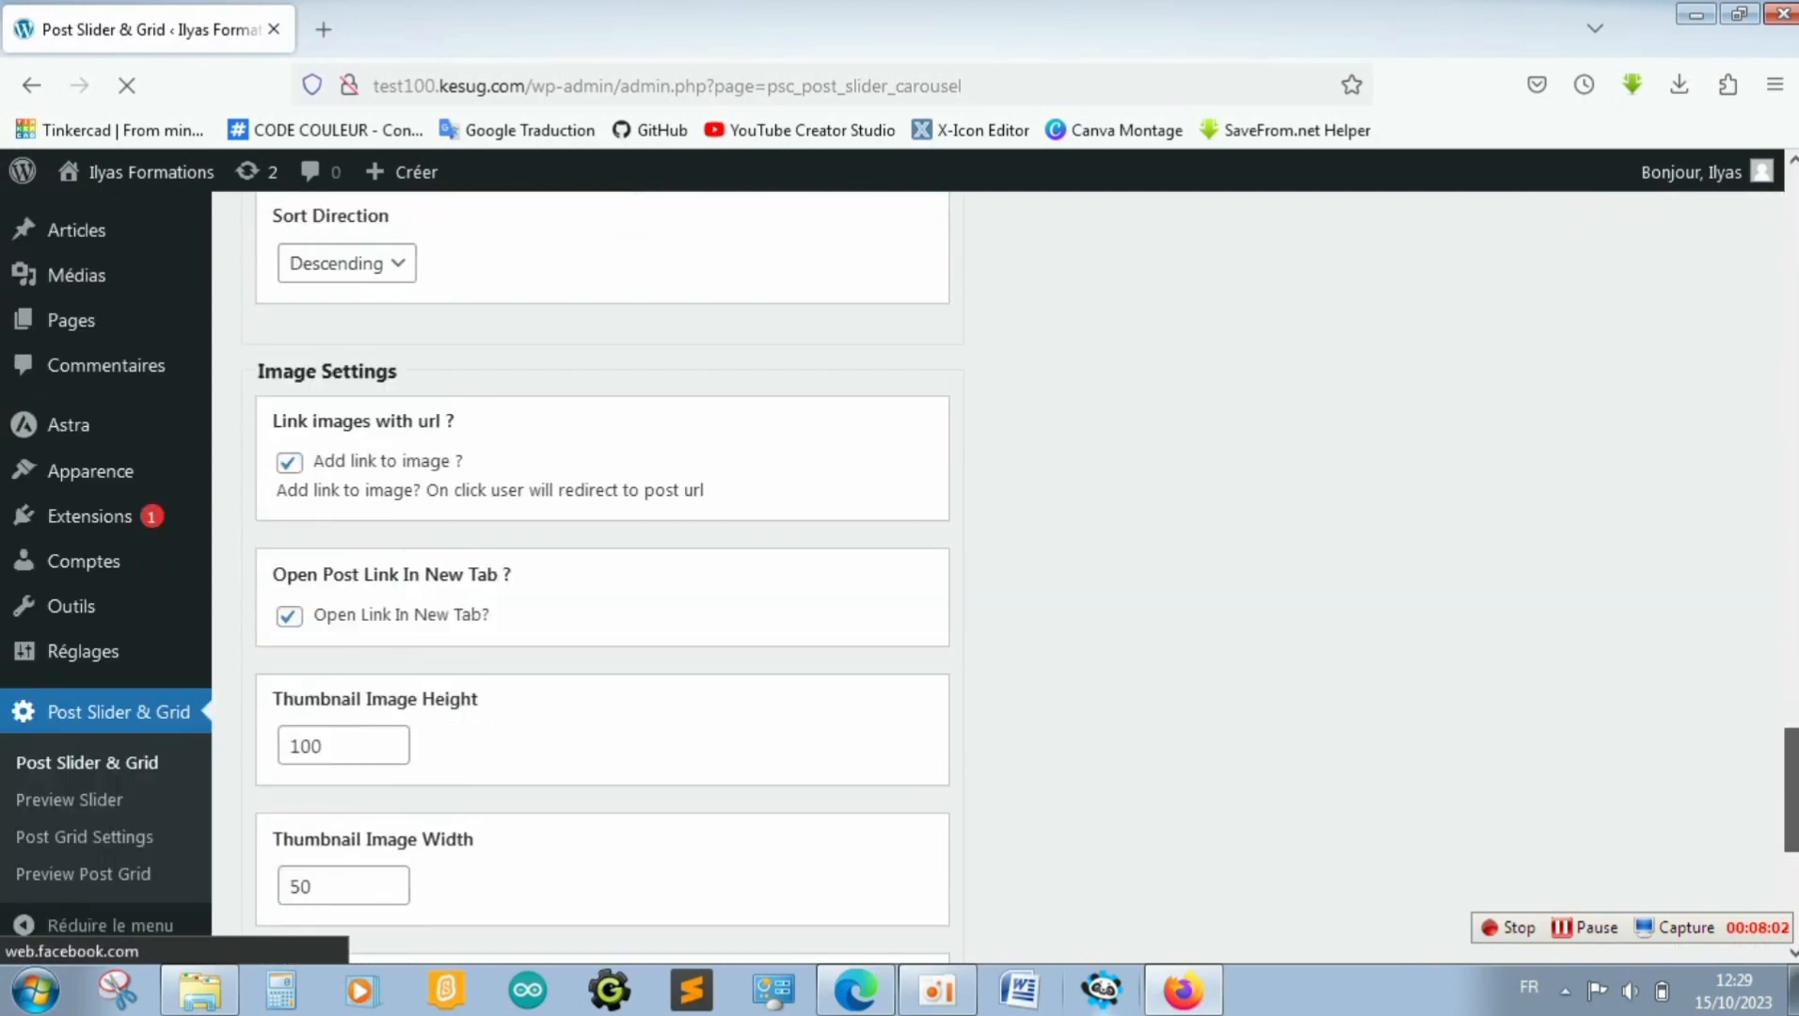
scroll(1794, 840, up, 3)
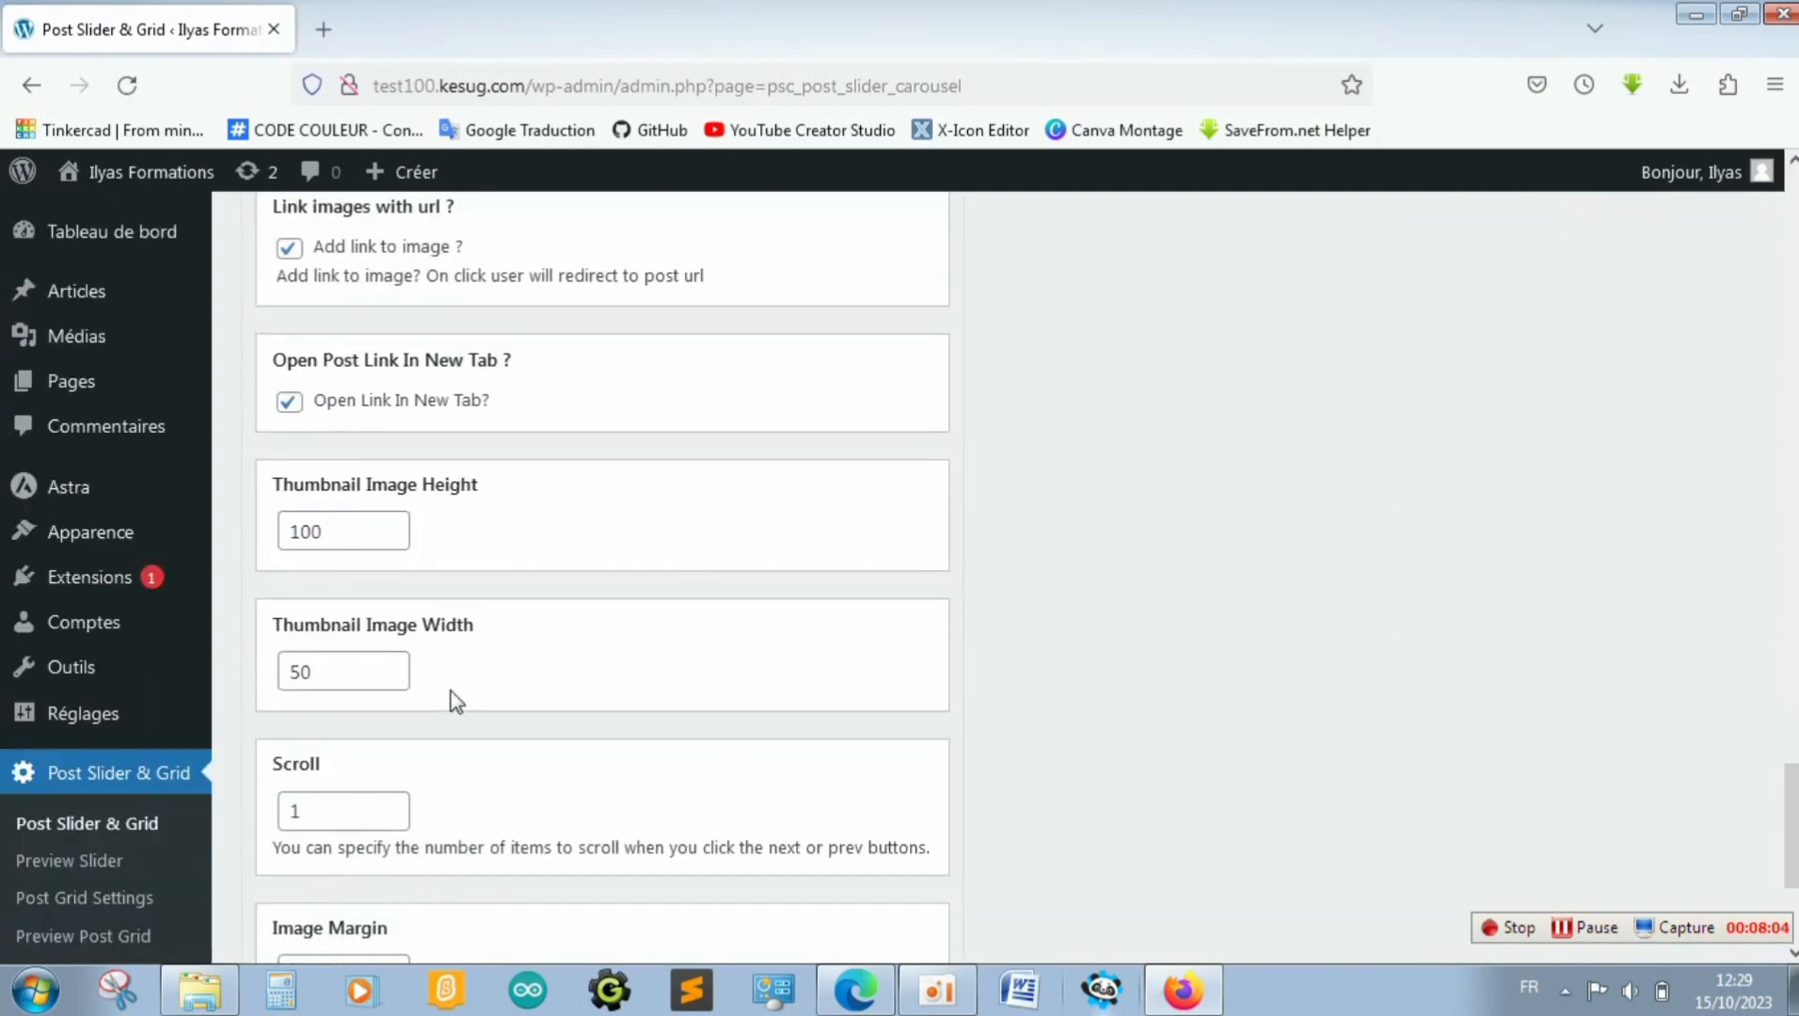
Set the Thumbnail Image Width to 100 and open the slider preview
click(388, 673)
key(BackSpace)
key(BackSpace)
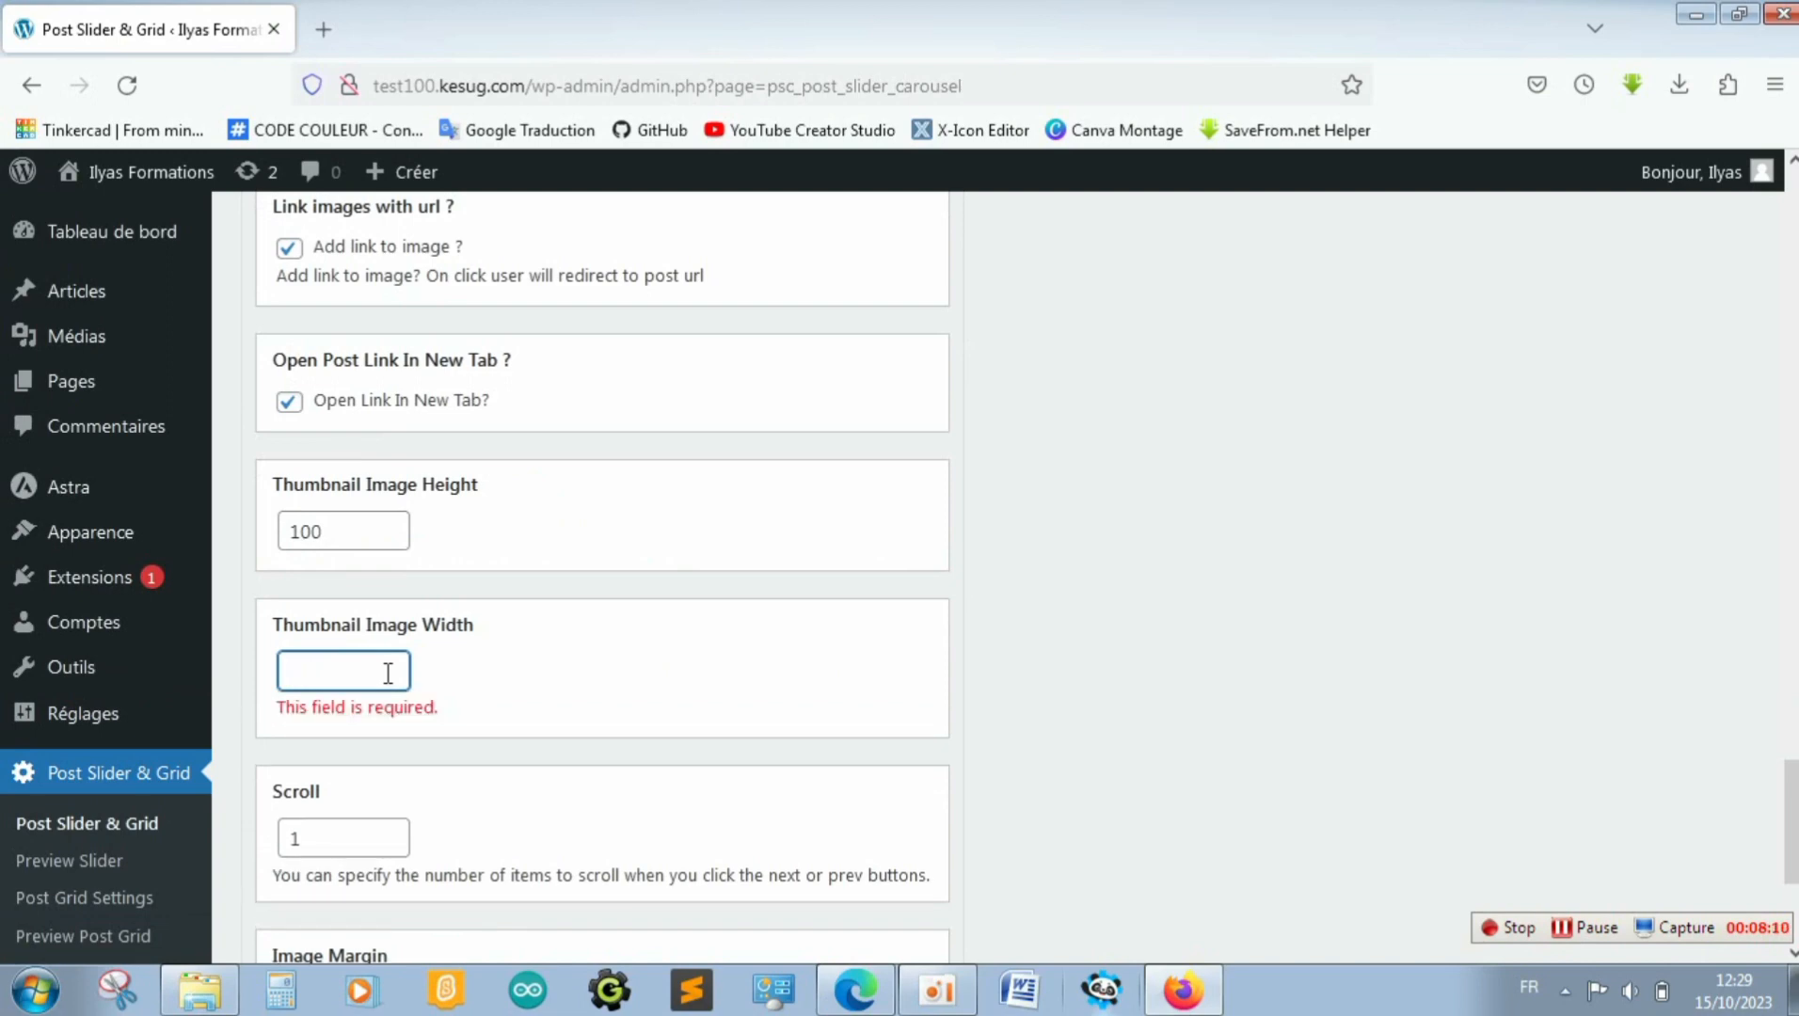
text(100)
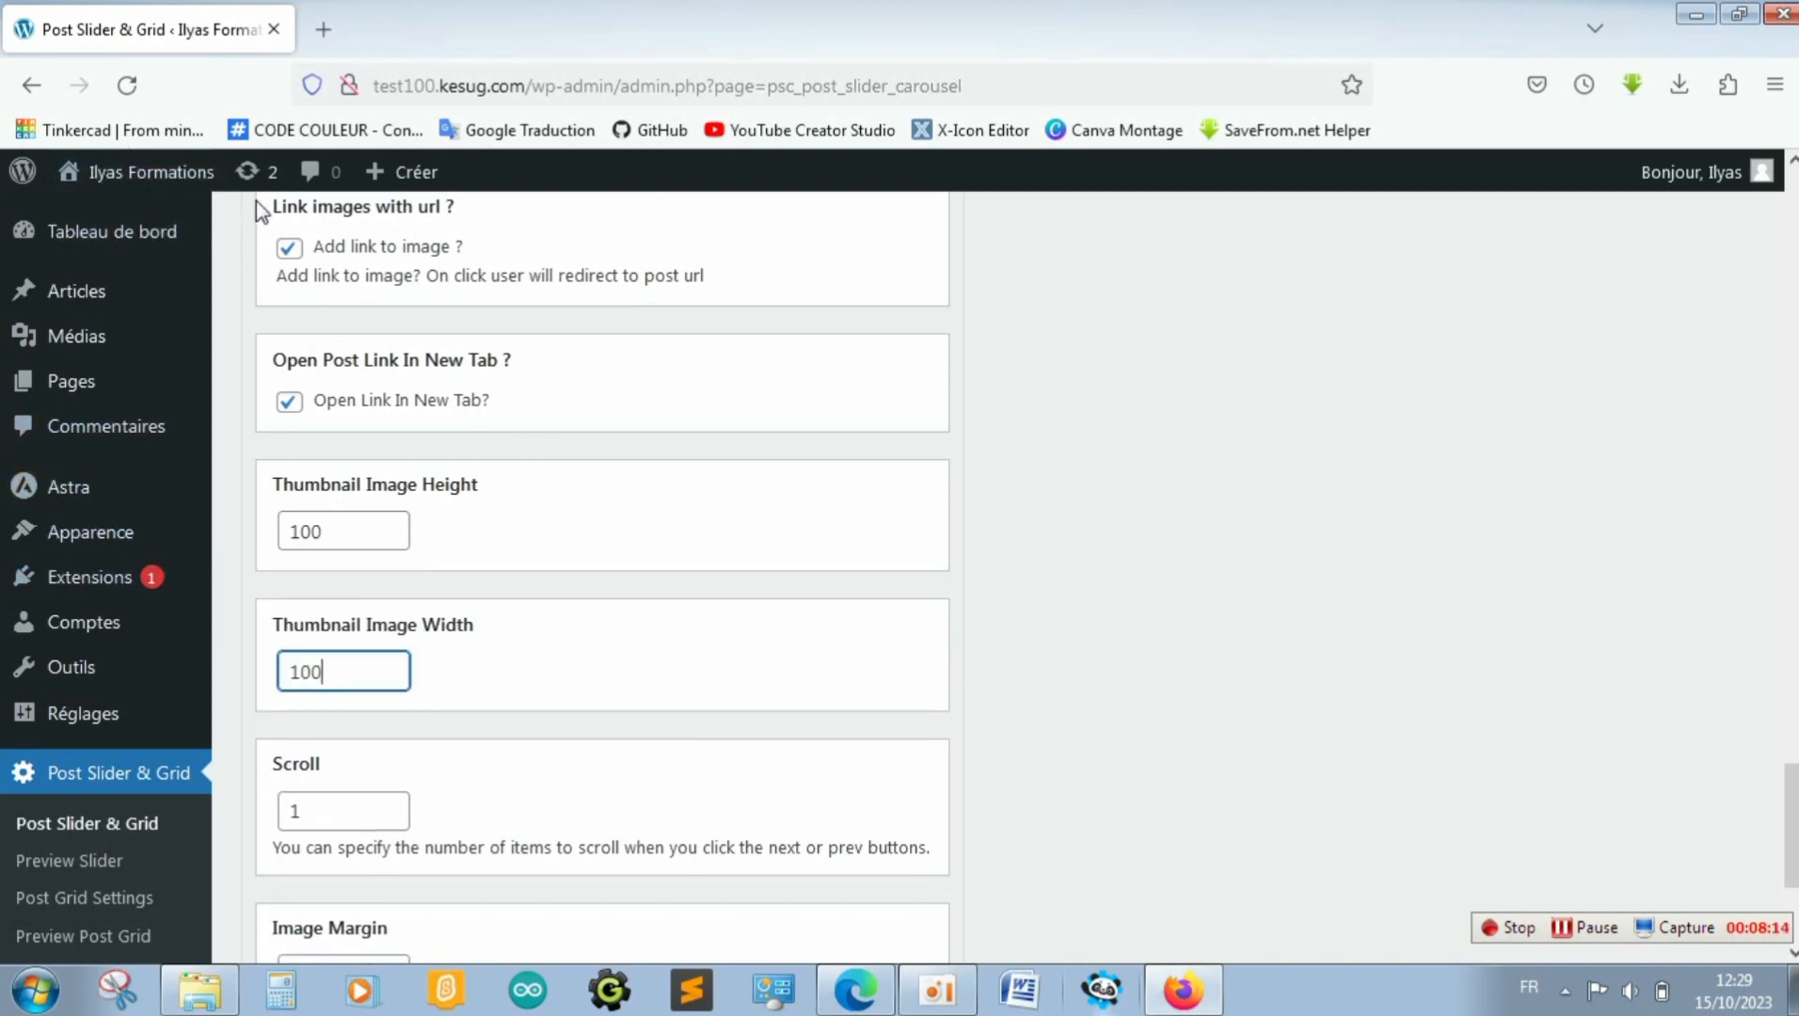
click(111, 862)
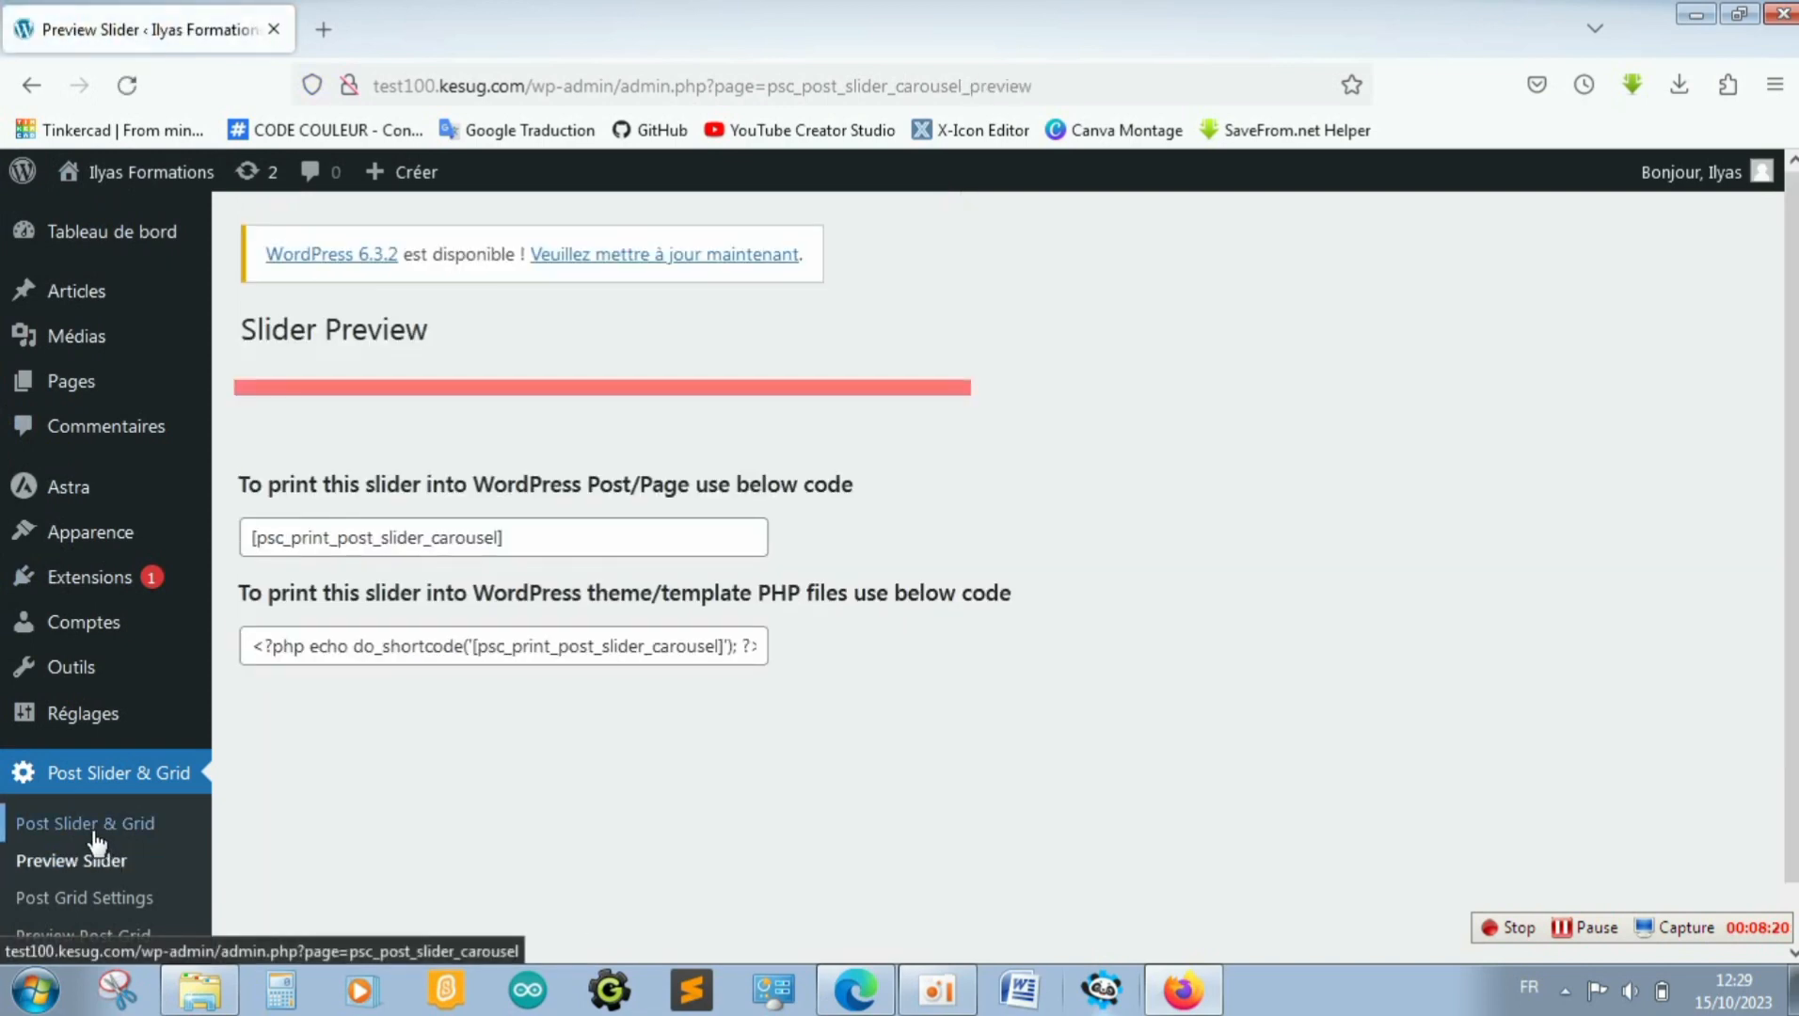
Visit the published site, open the Accueil page and examine the slider area below its text
click(88, 833)
mouse_move(148, 172)
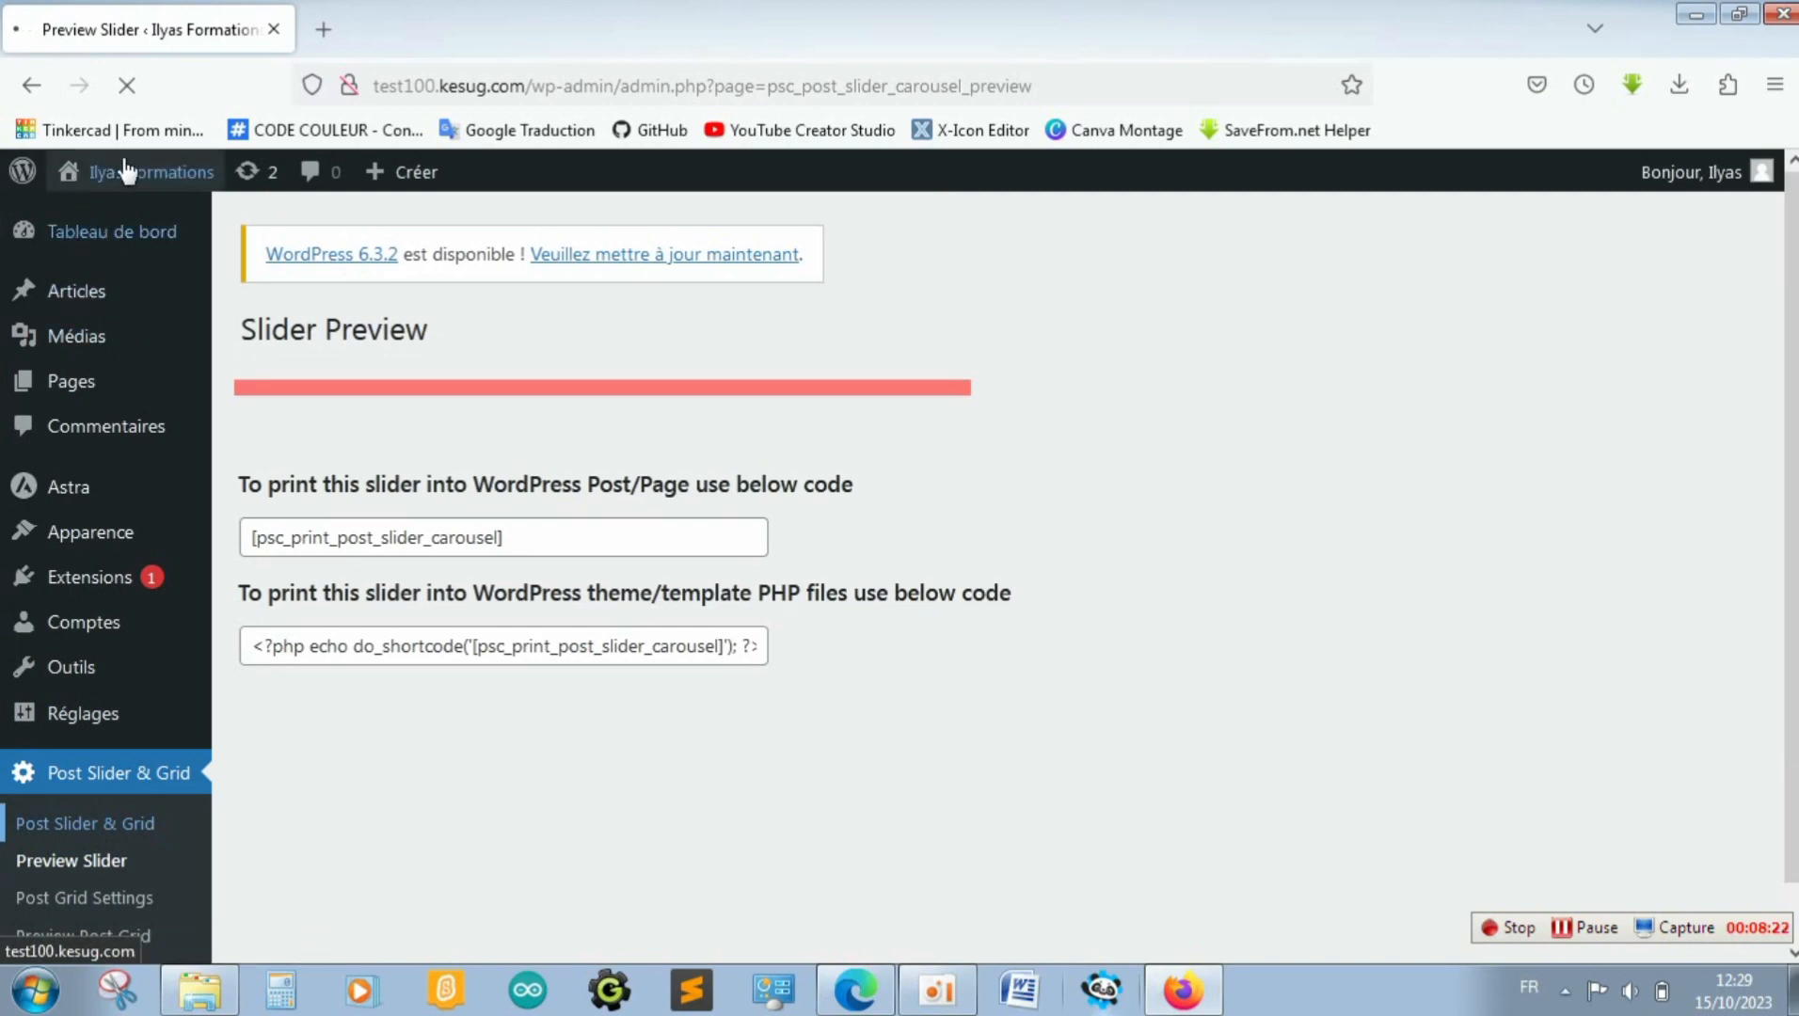
click(145, 229)
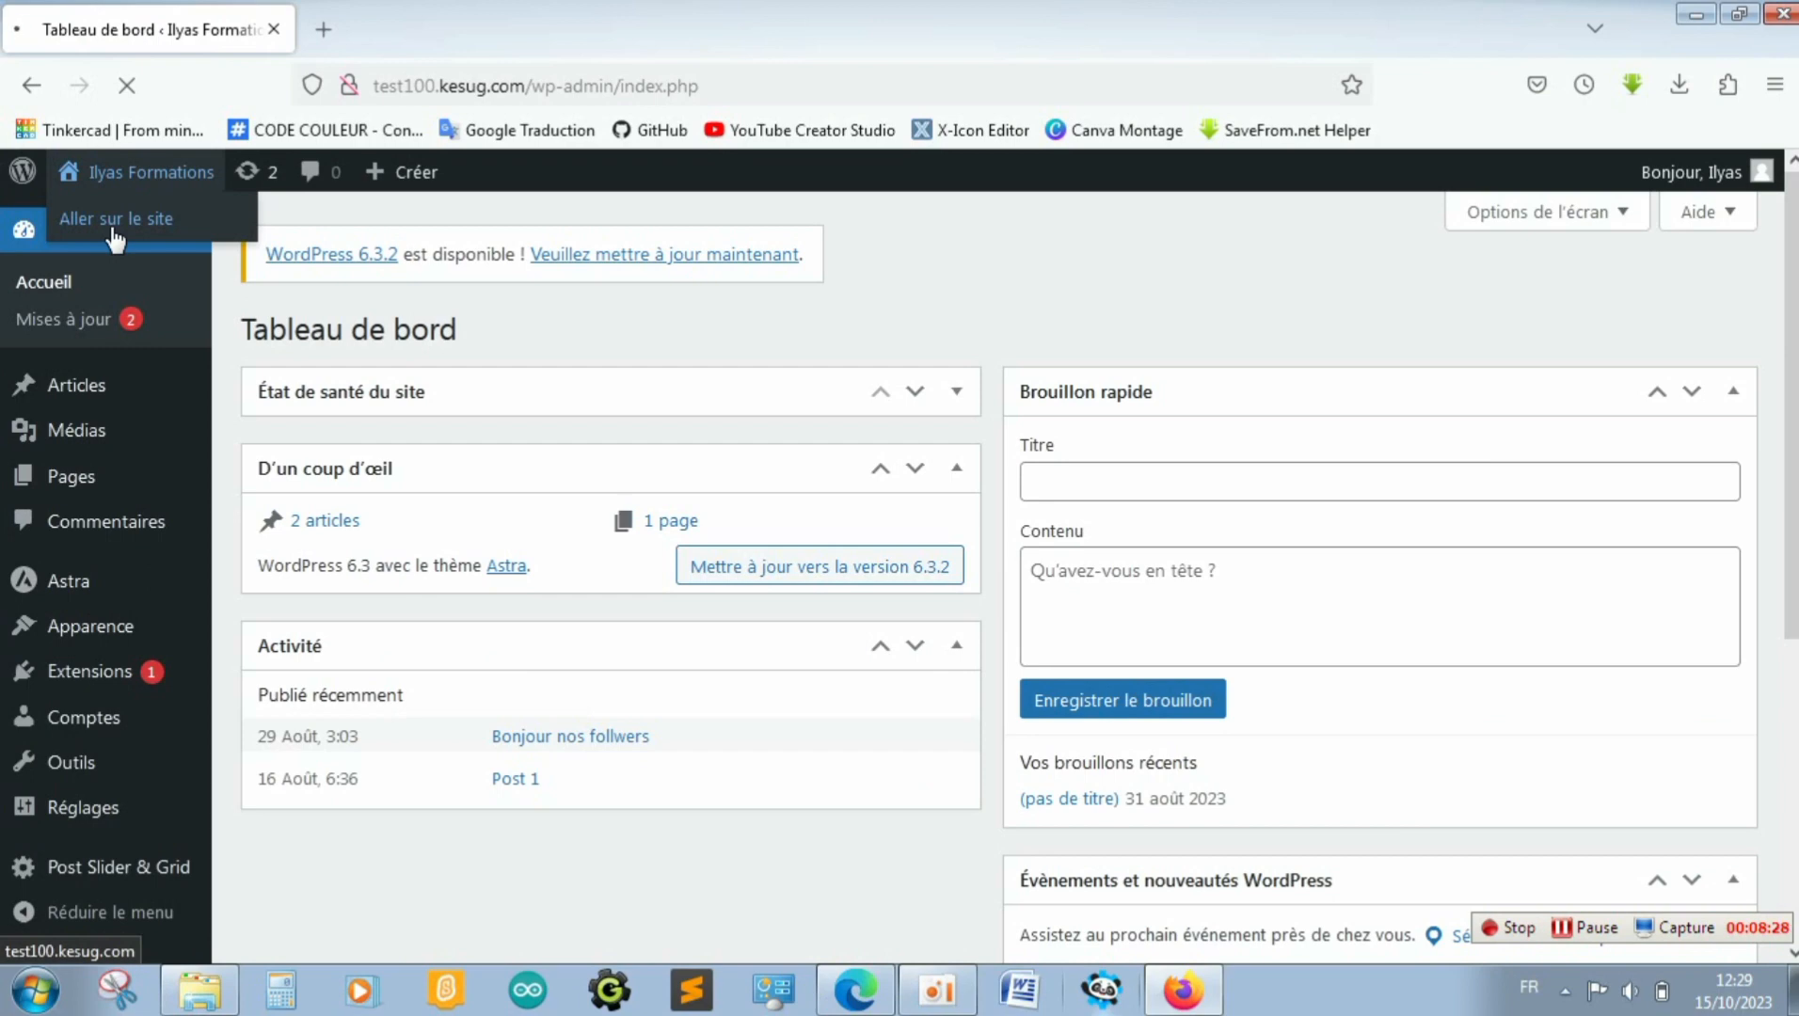
click(113, 228)
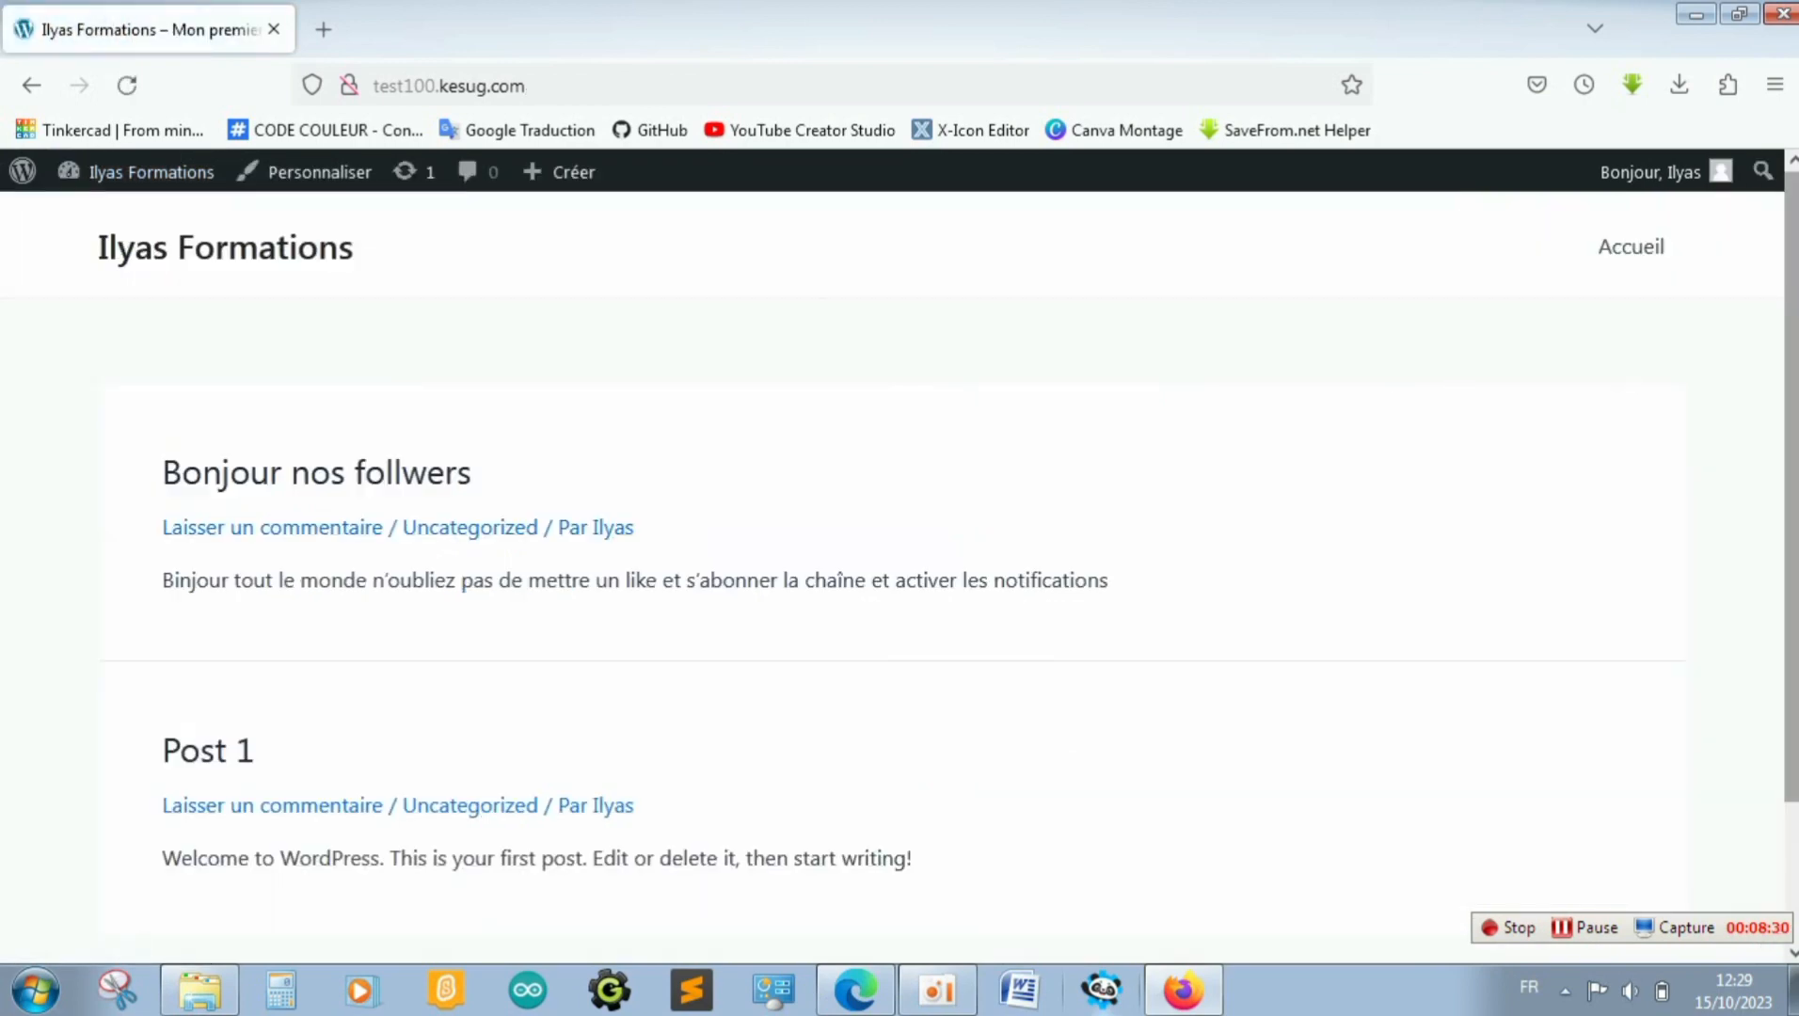
scroll(522, 260, down, 1)
scroll(900, 564, down, 1)
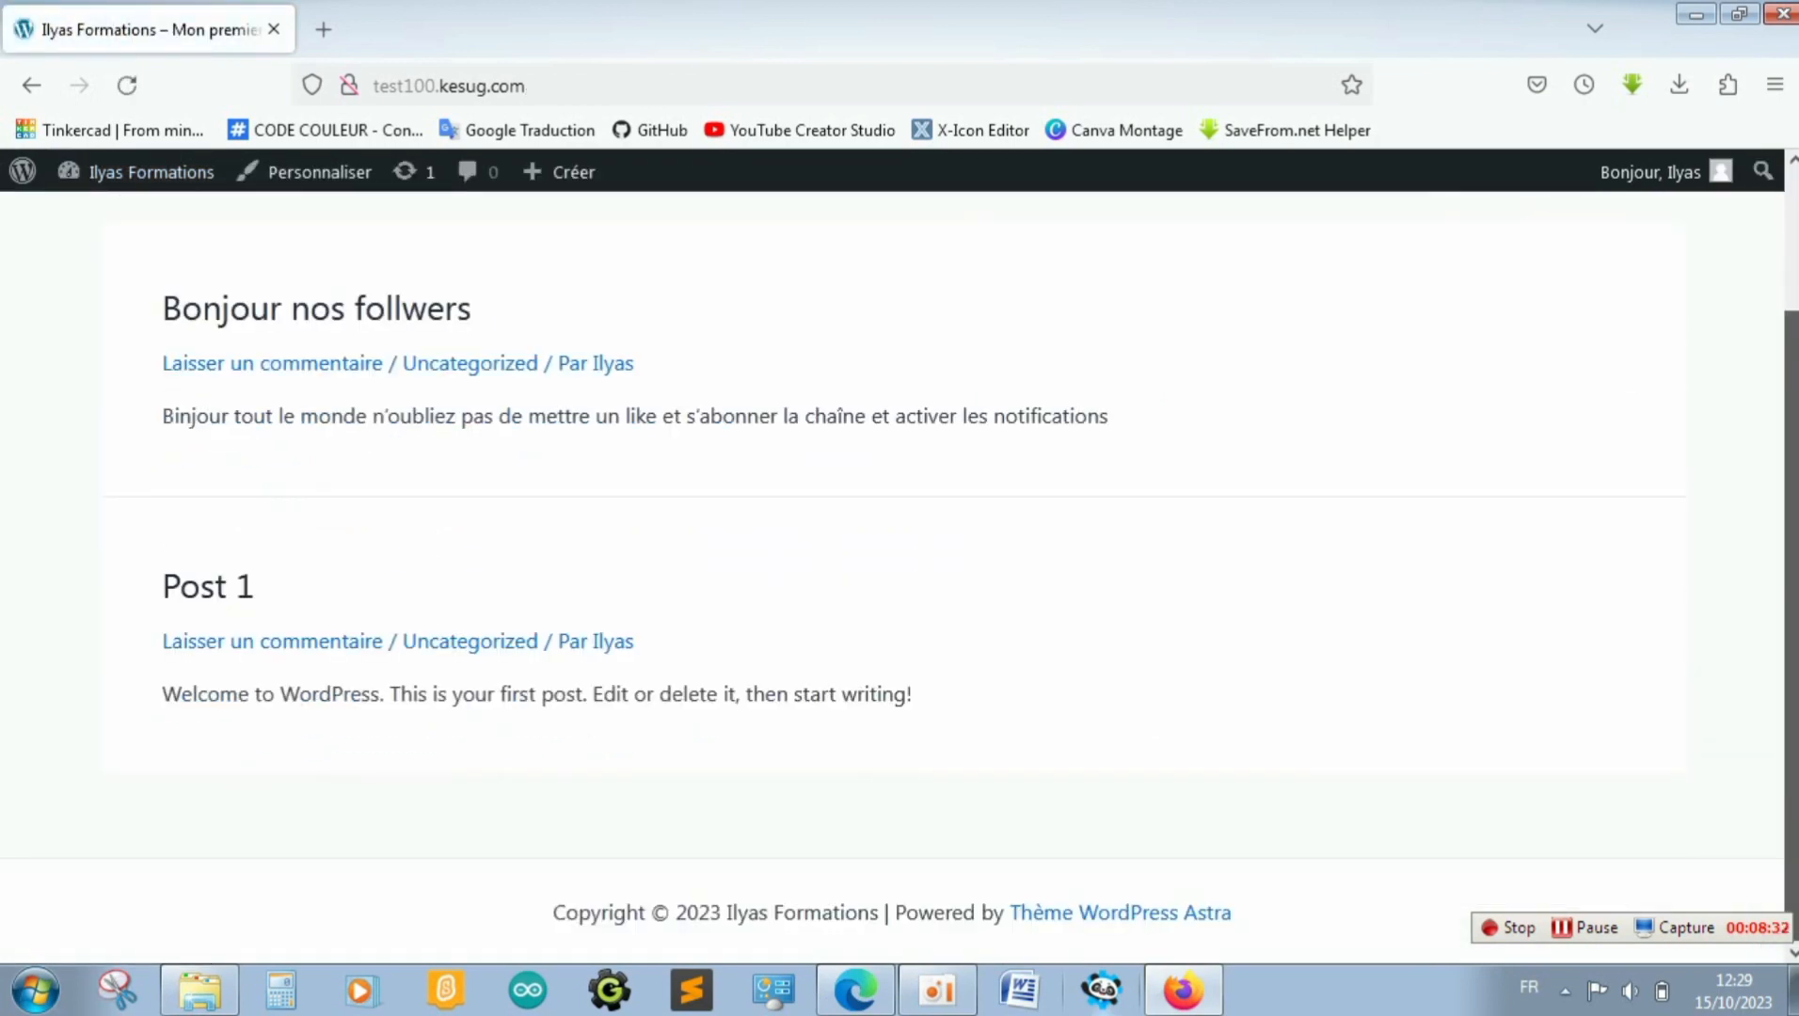
scroll(1771, 381, up, 2)
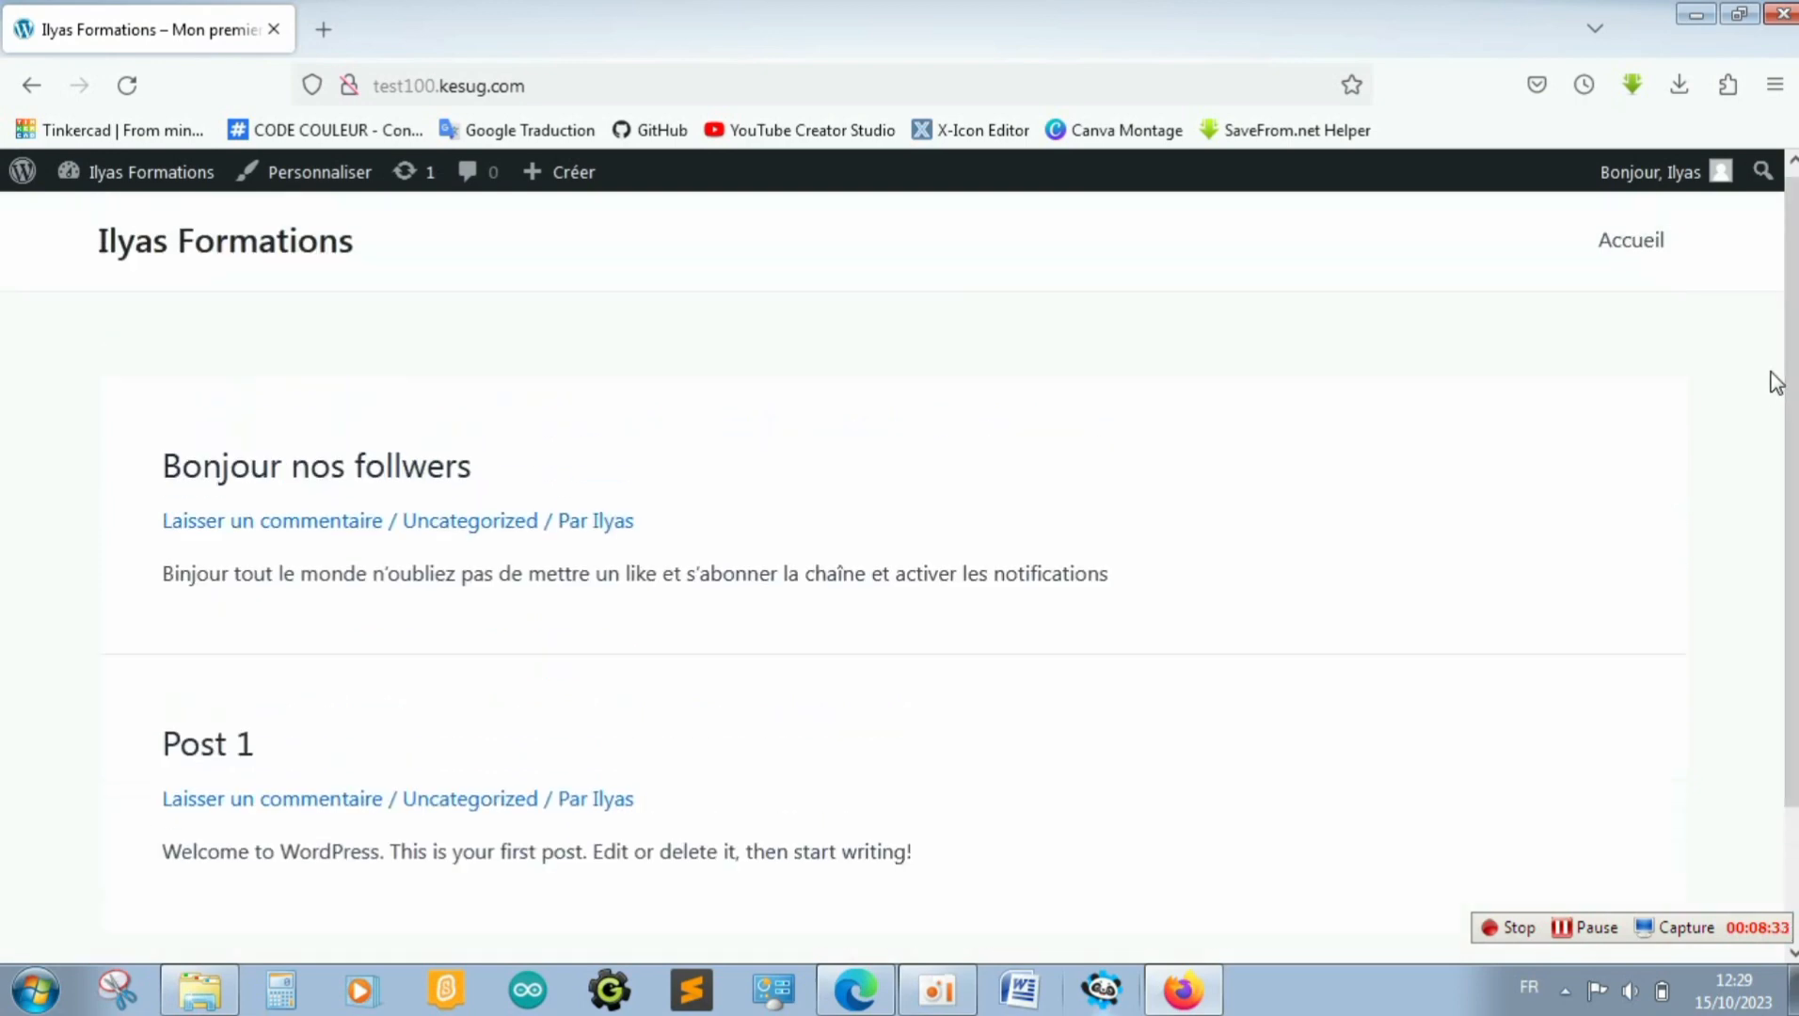
click(1652, 245)
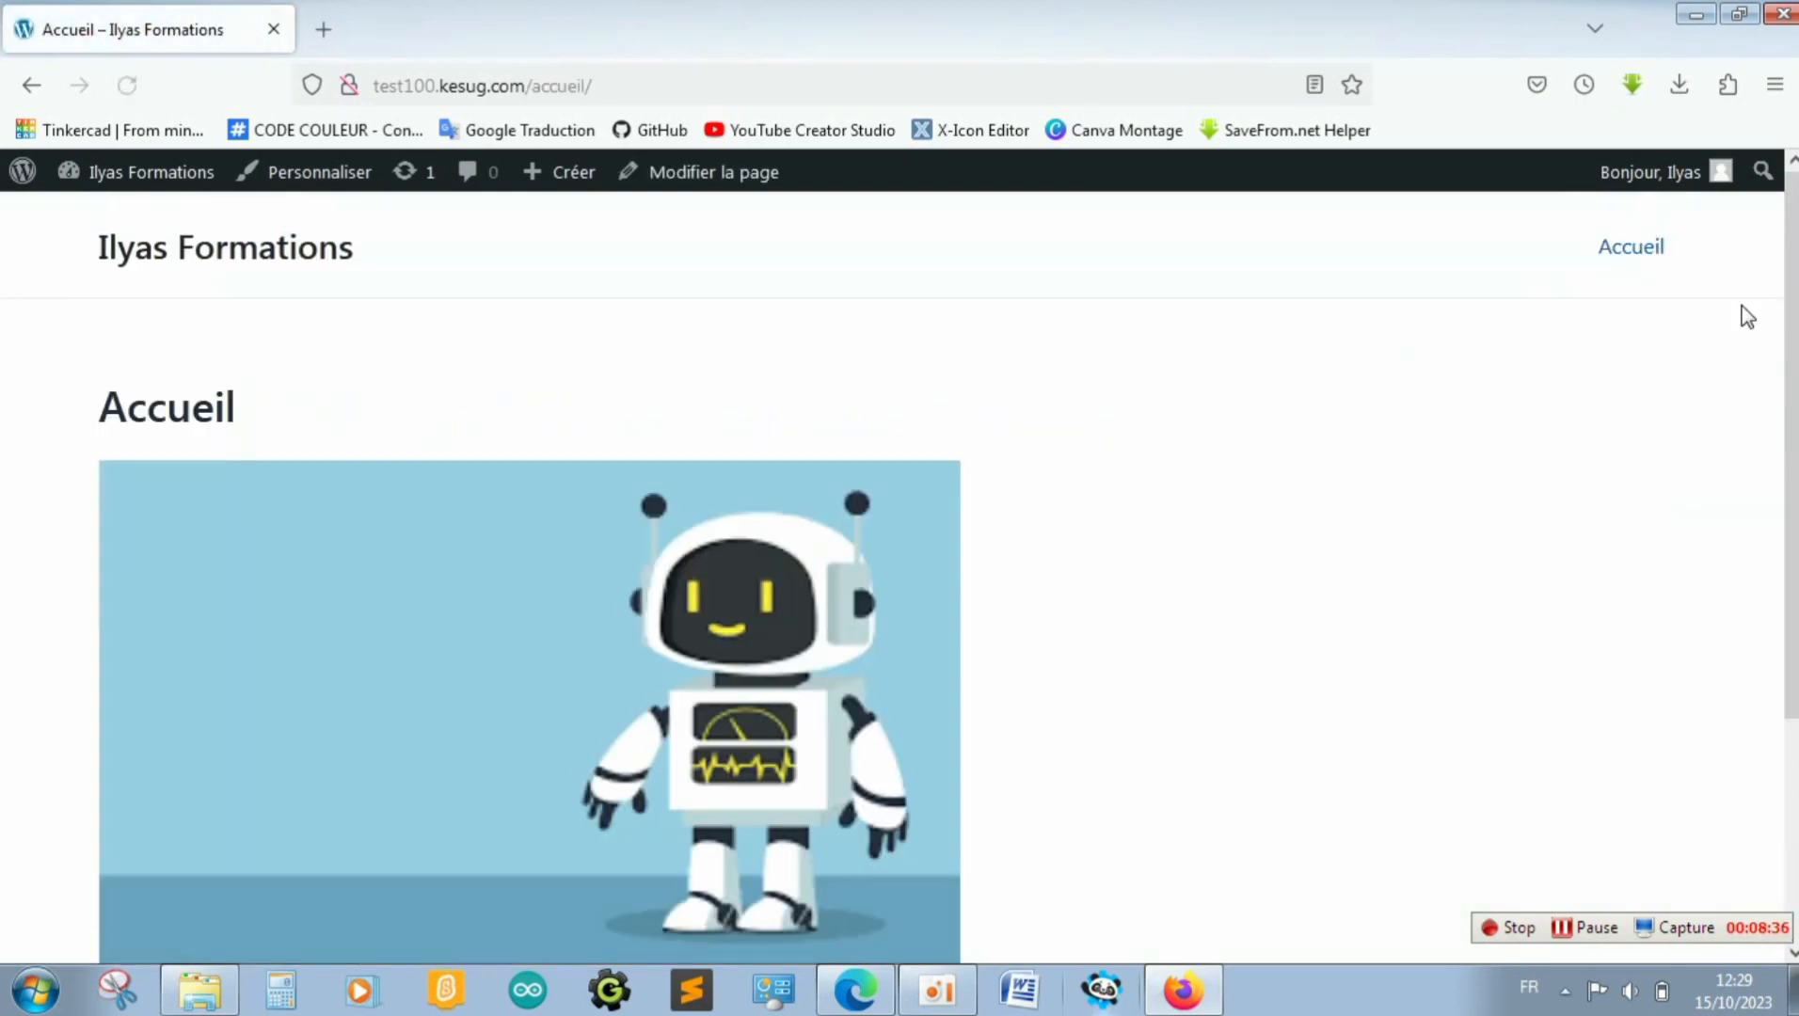
scroll(1517, 873, down, 3)
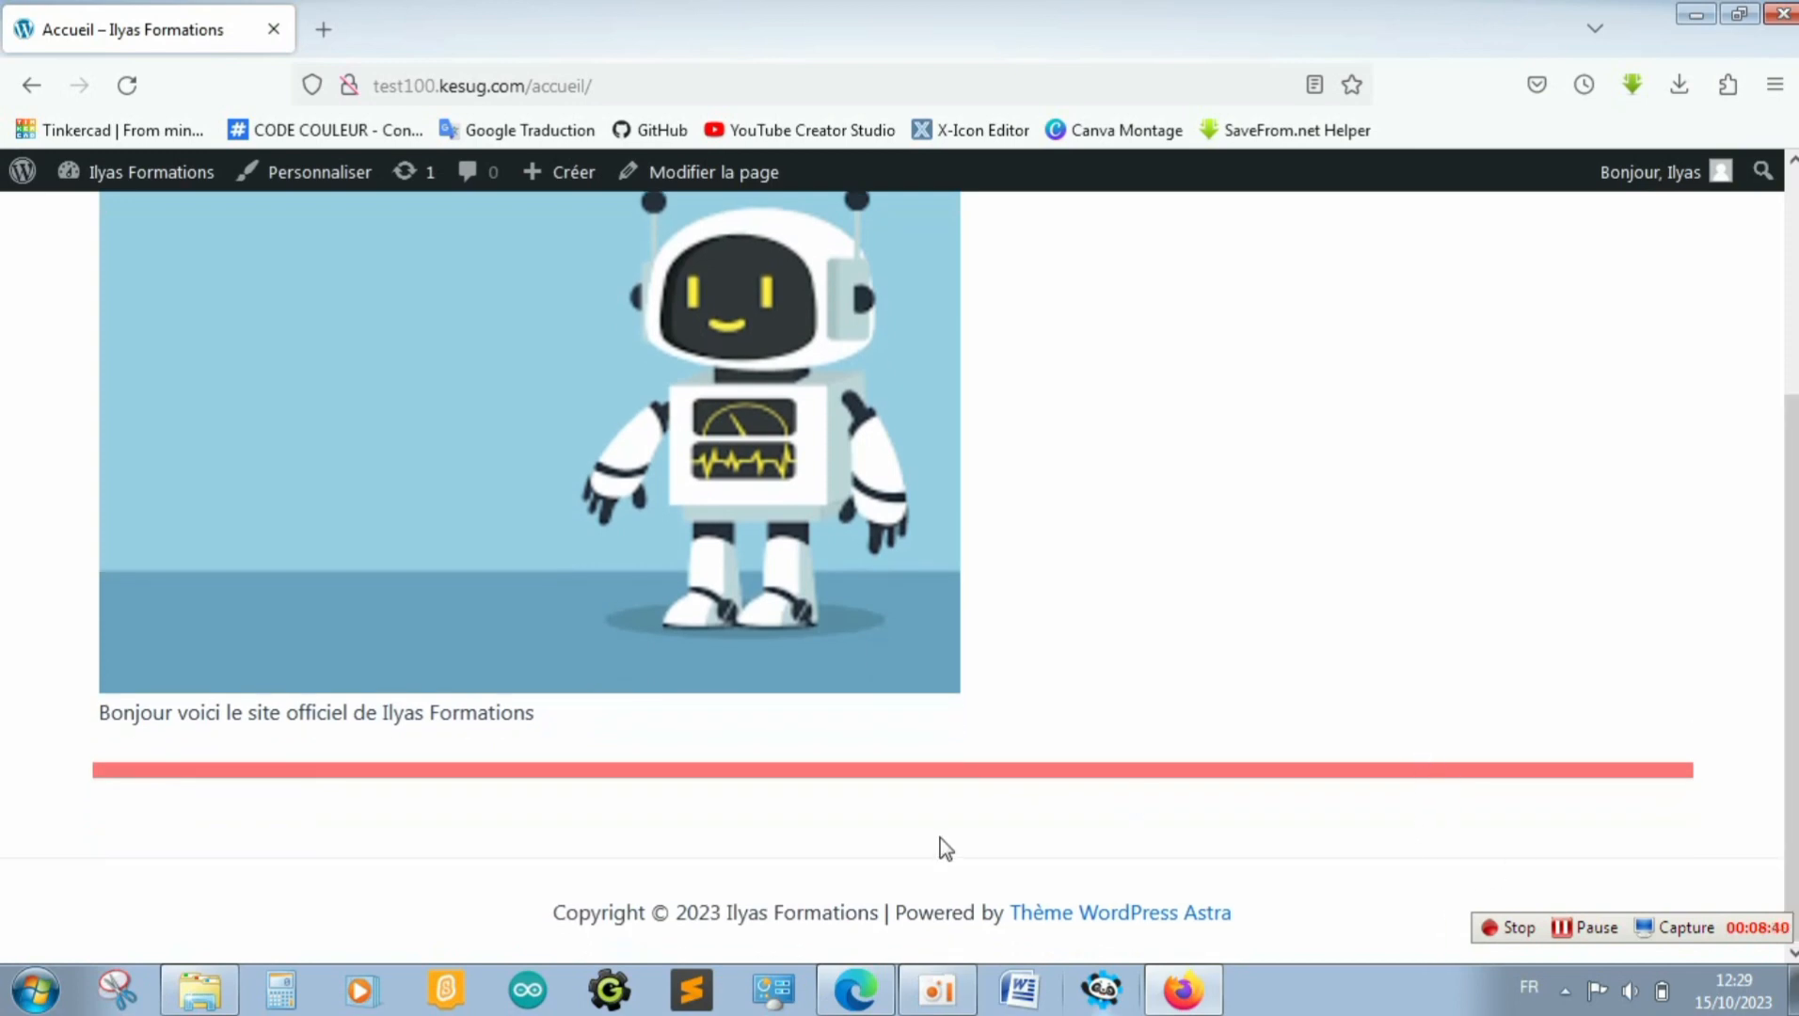
Return to the dashboard, open the slider preview and copy the [psc_print_post_slider_carousel] shortcode for posts and pages
click(130, 176)
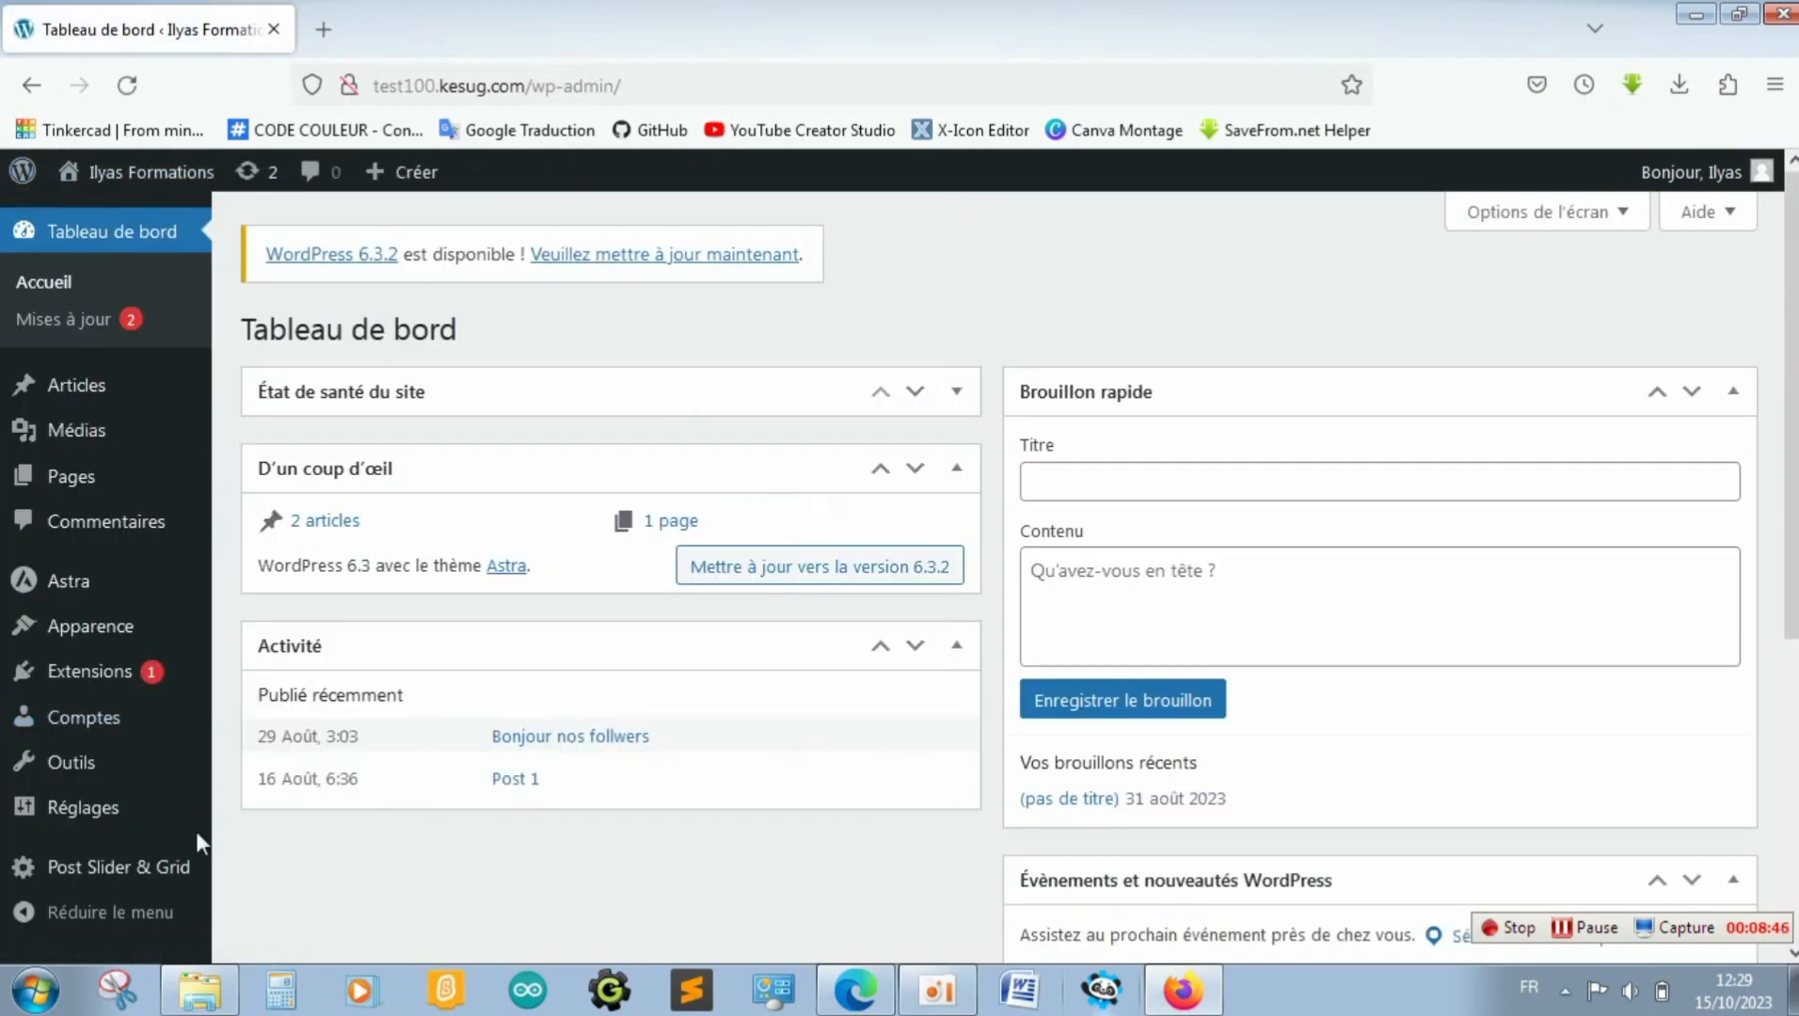
mouse_move(150, 880)
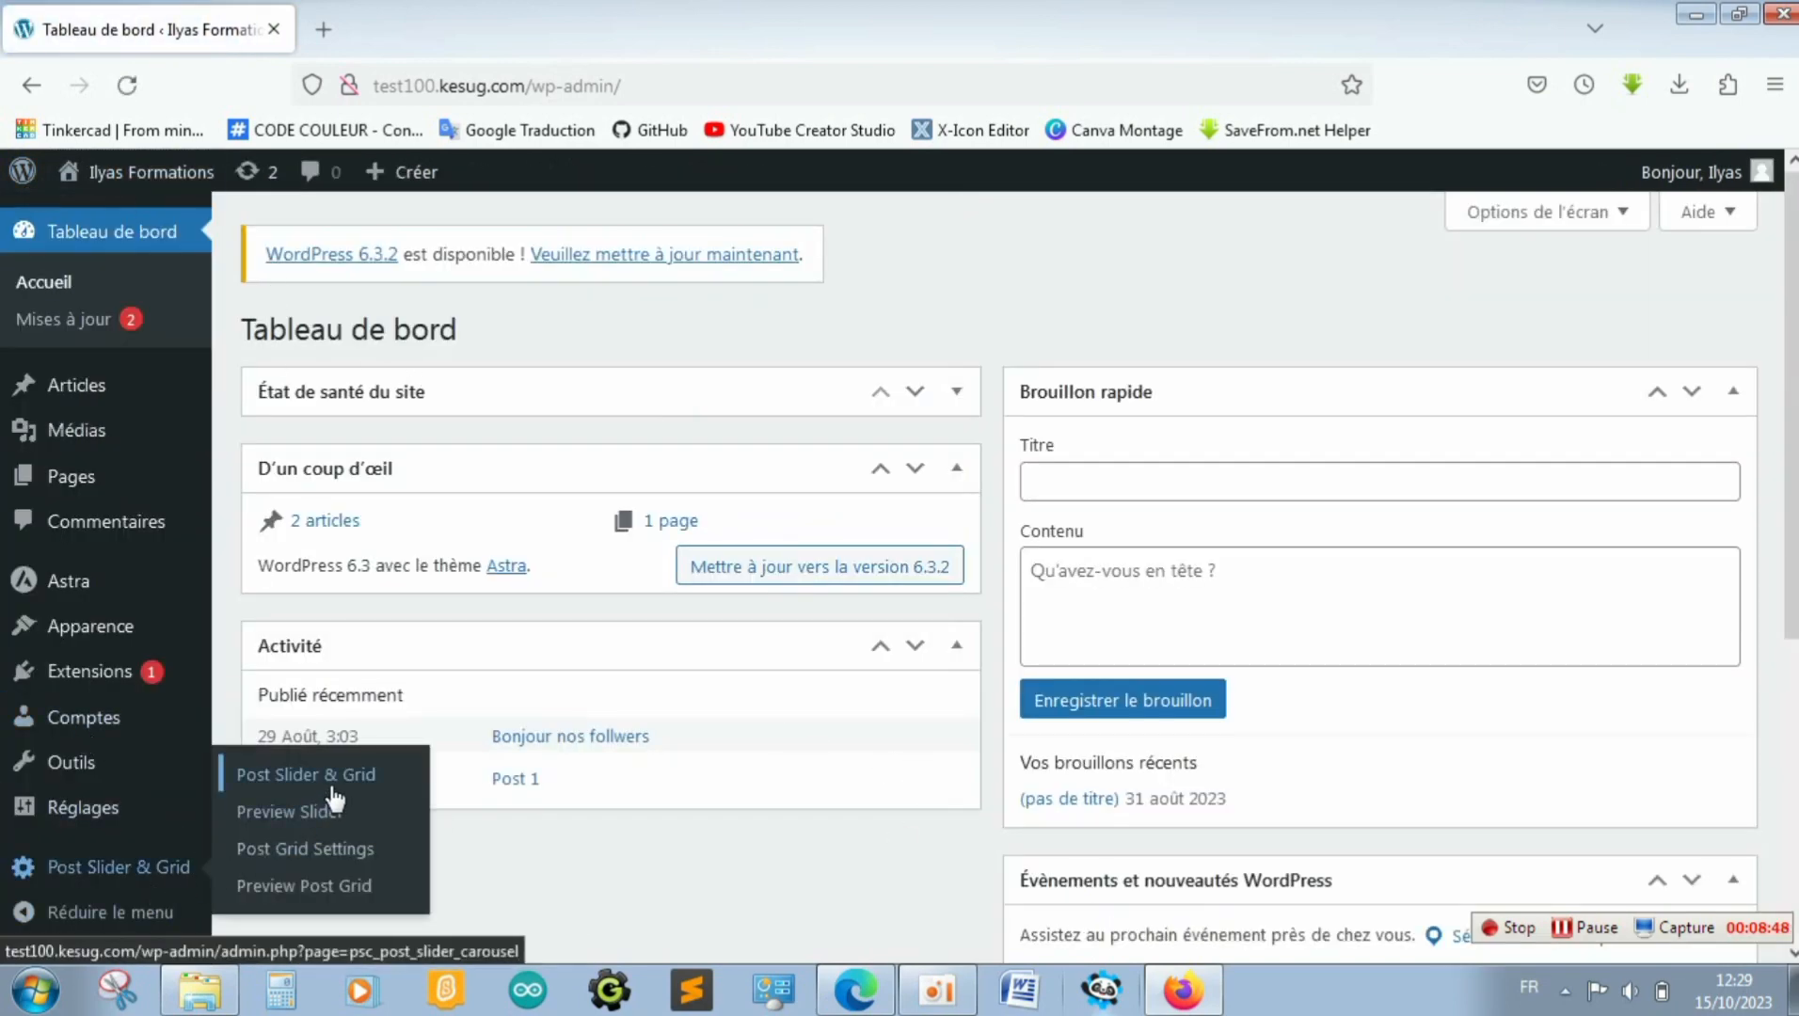
click(283, 810)
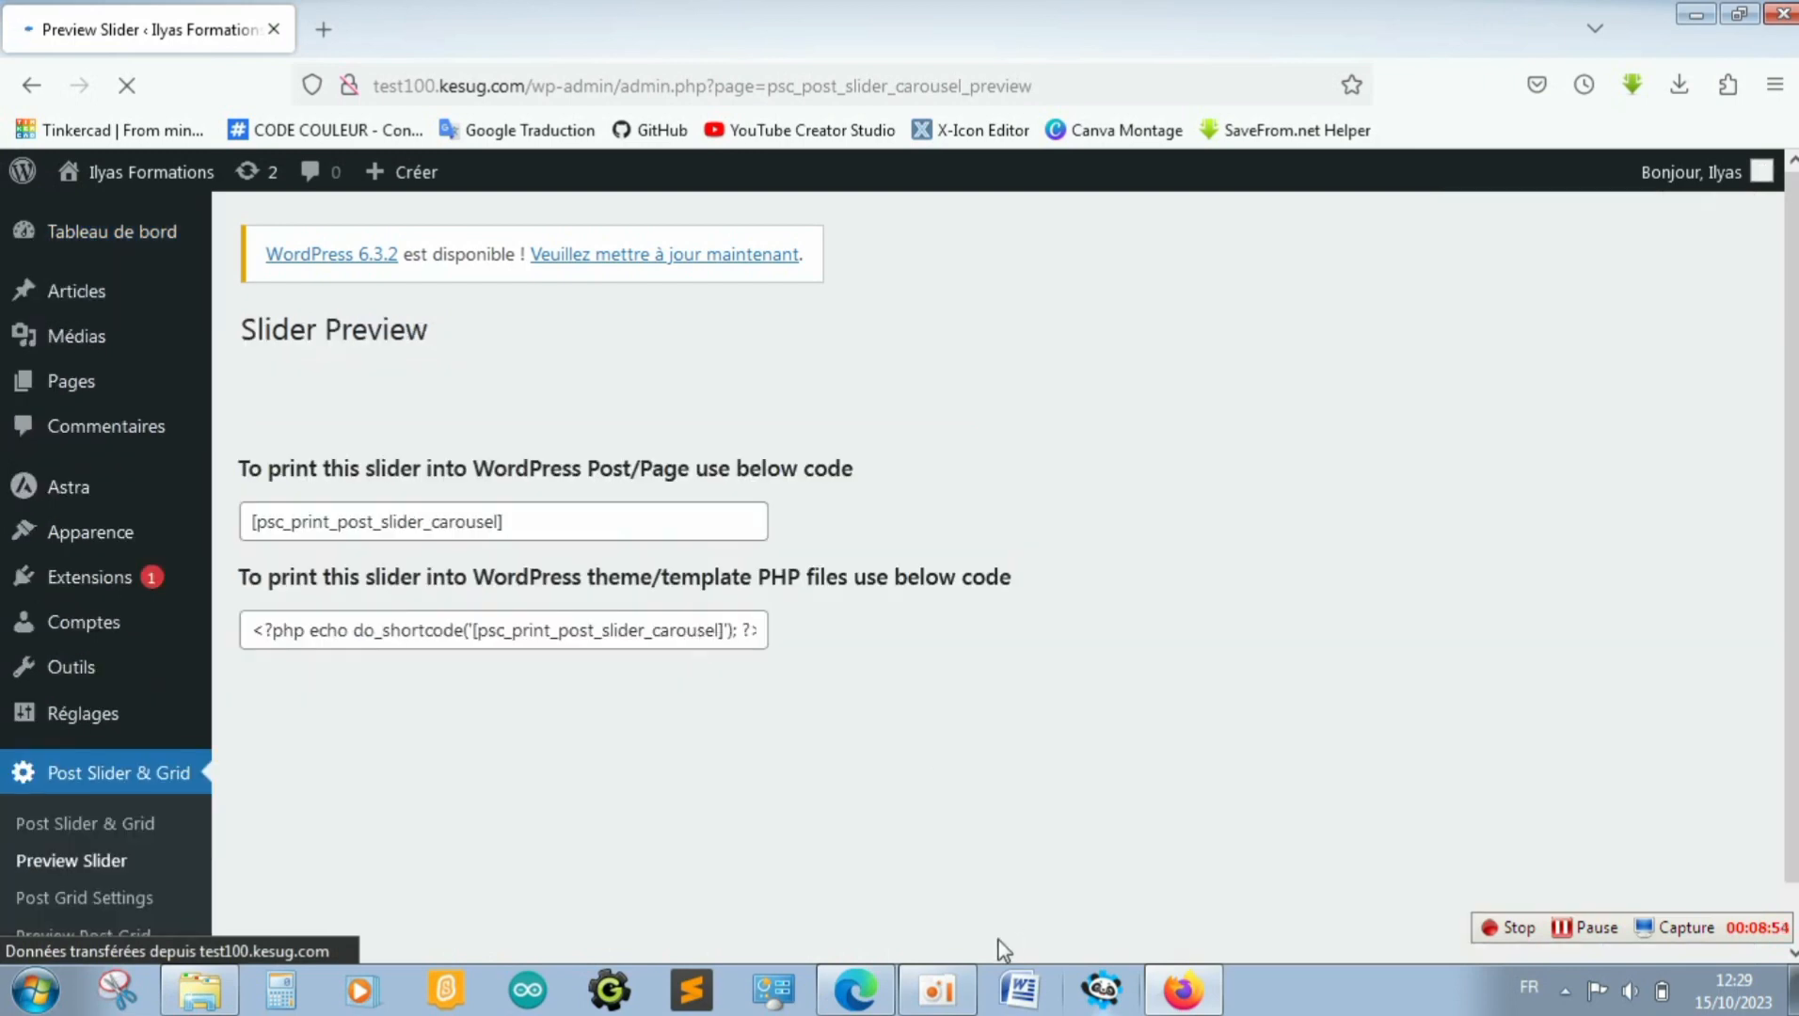
click(620, 543)
drag(619, 544, 4, 486)
key(ctrl+c)
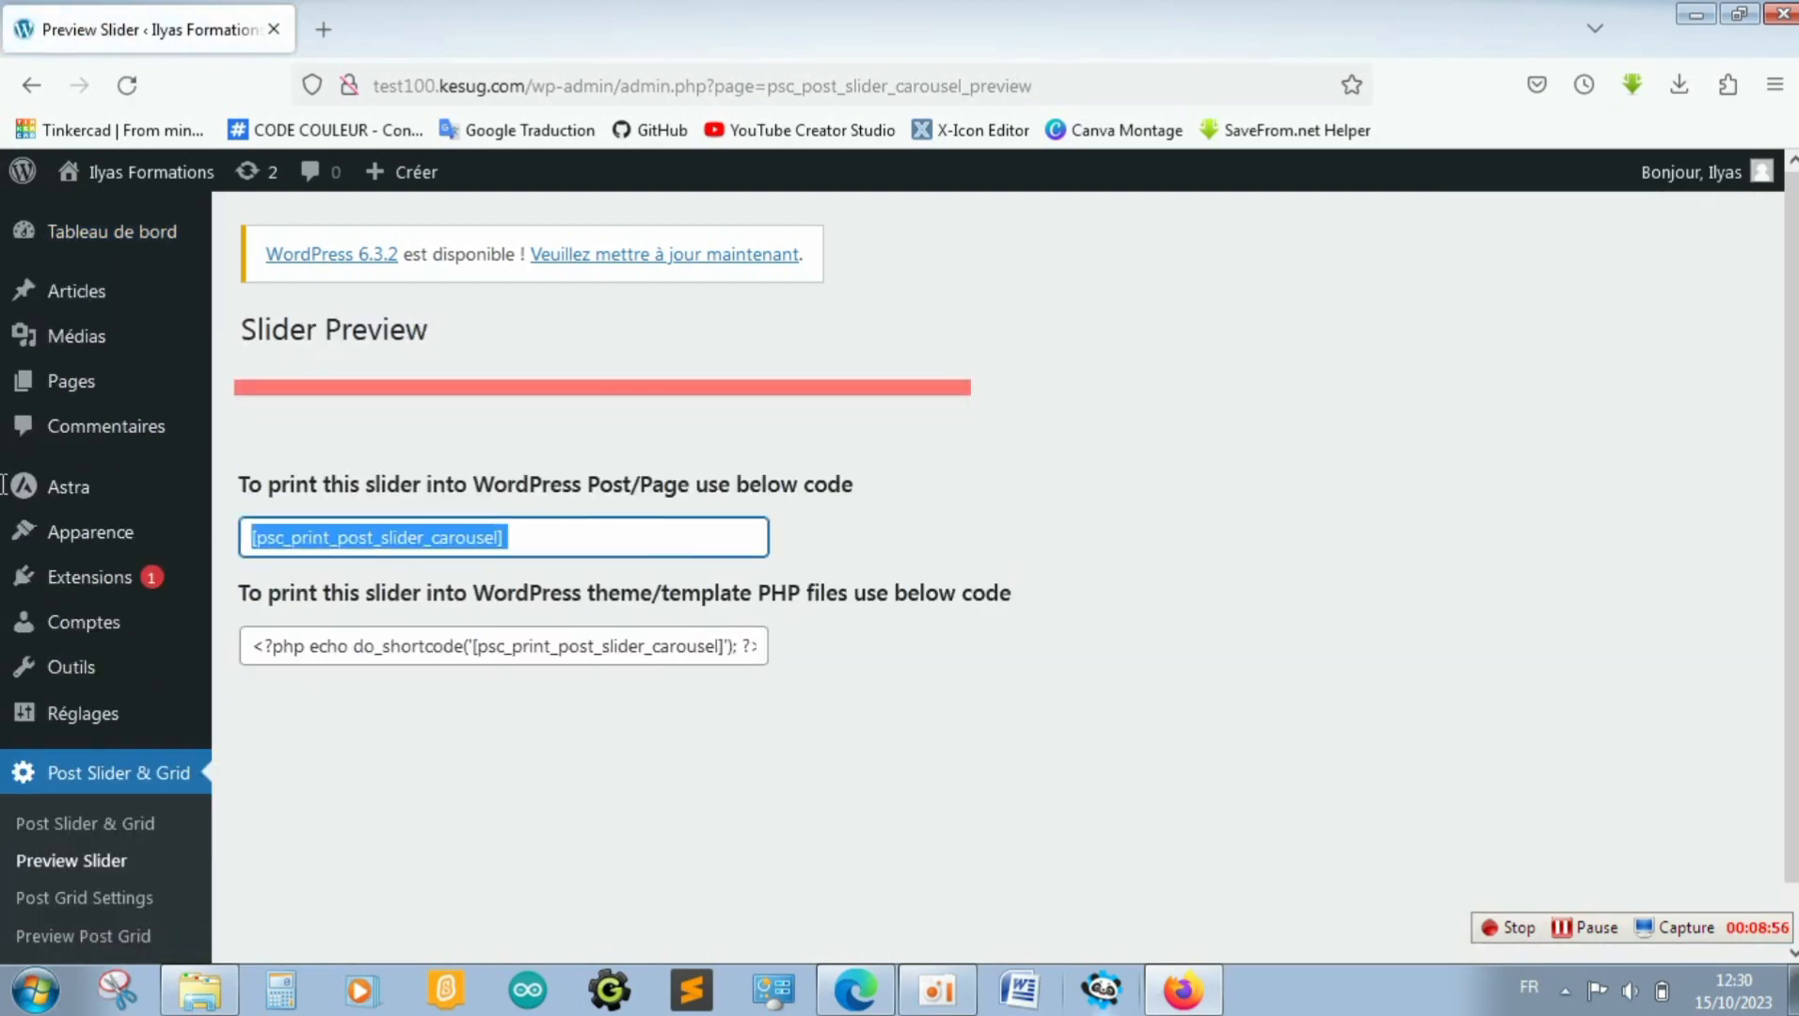
Edit the Accueil page, replace the Code court block's content with the copied [psc_print_post_slider_carousel] shortcode and update the page
click(107, 402)
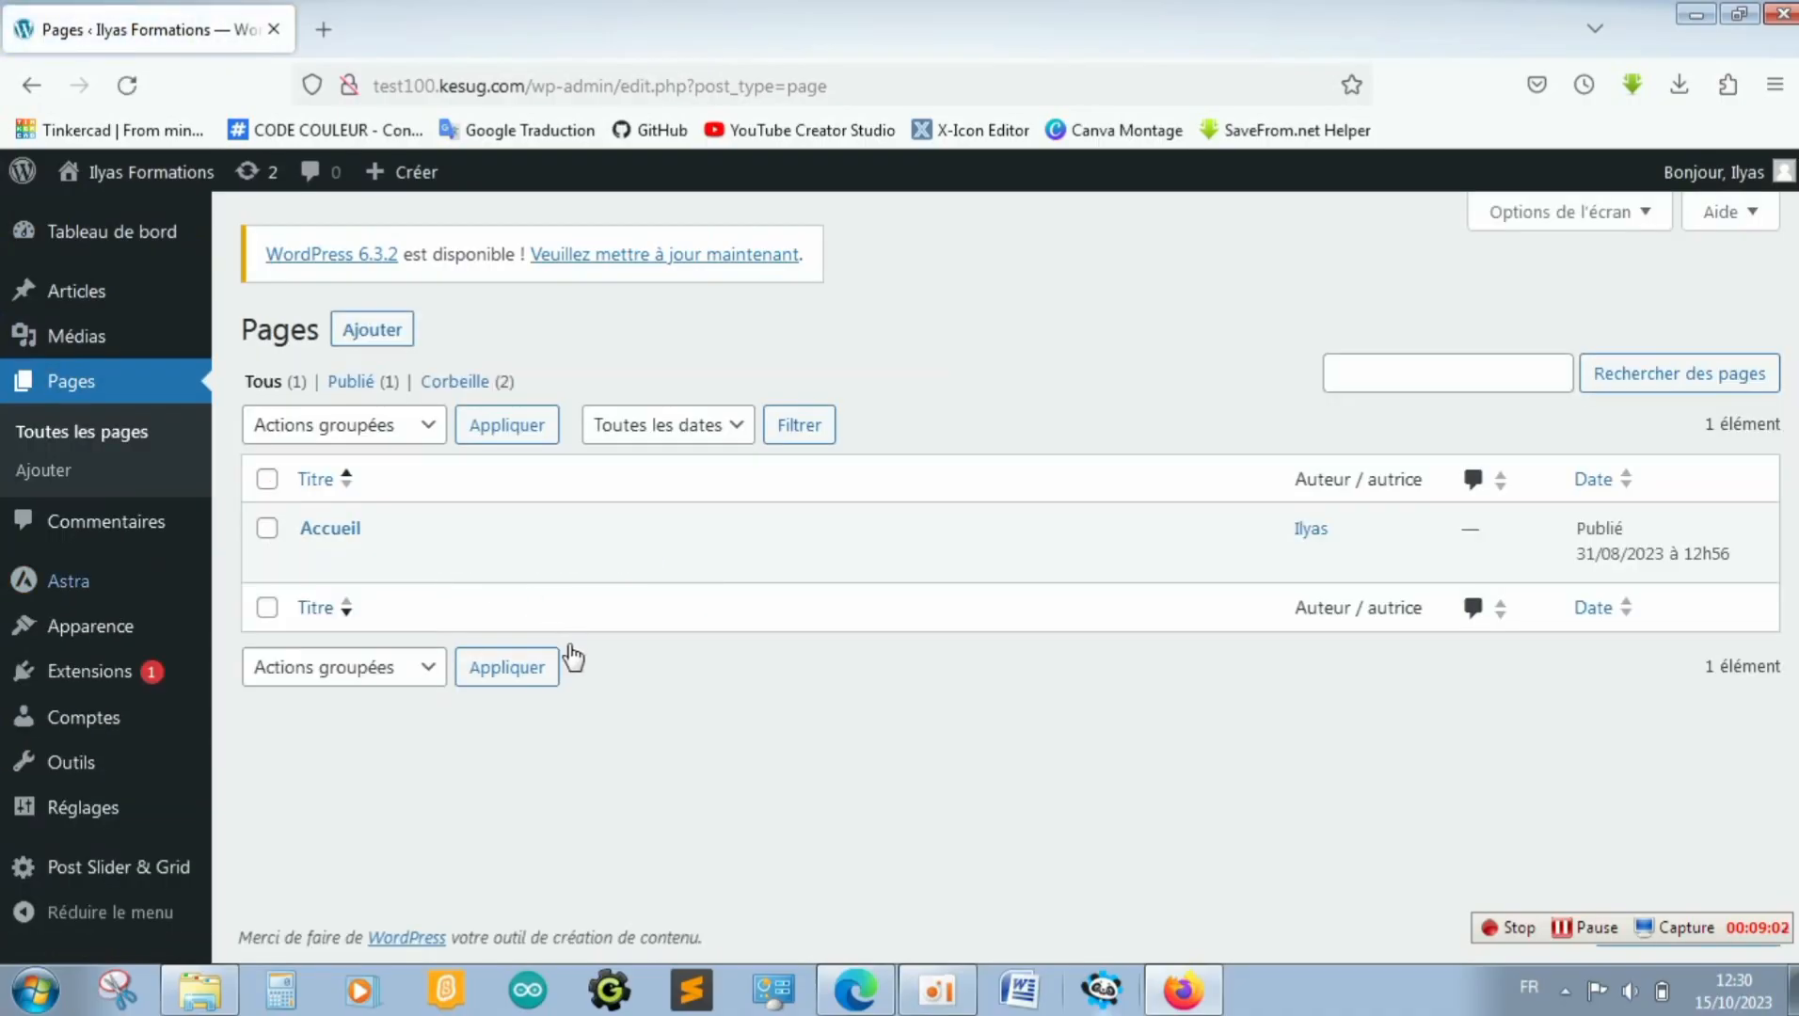
mouse_move(346, 527)
click(344, 561)
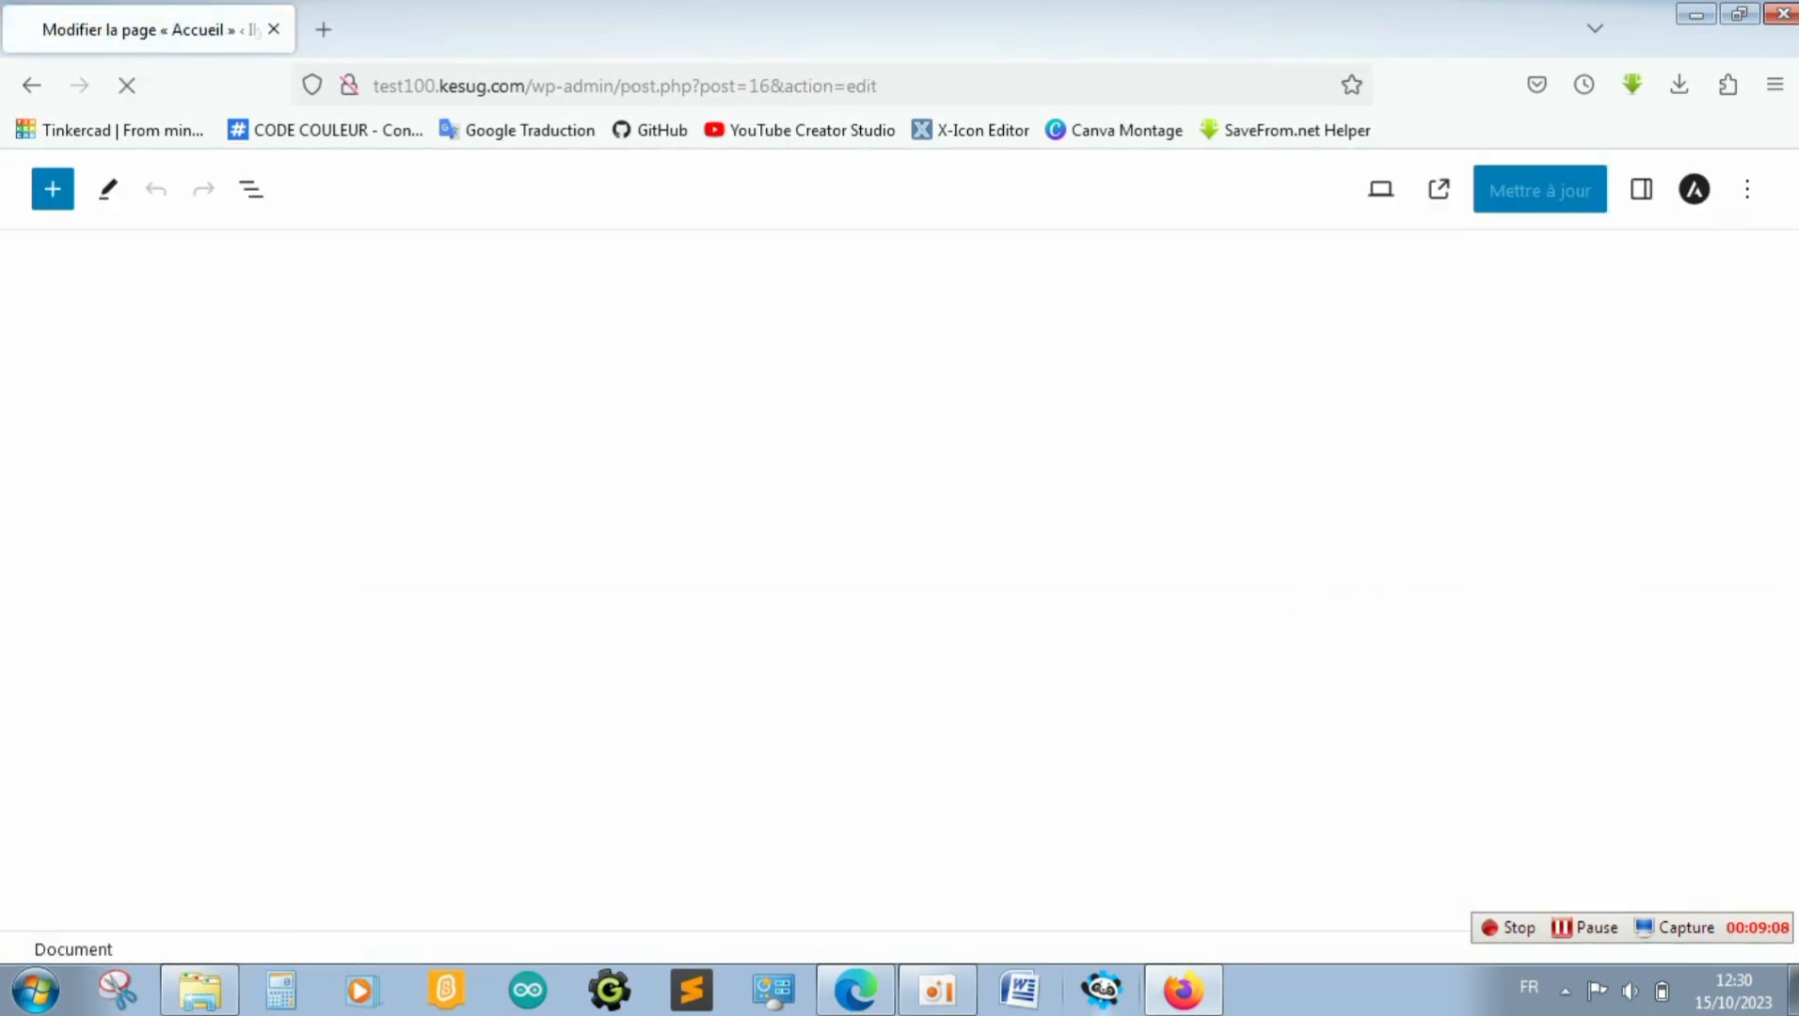
scroll(590, 430, down, 5)
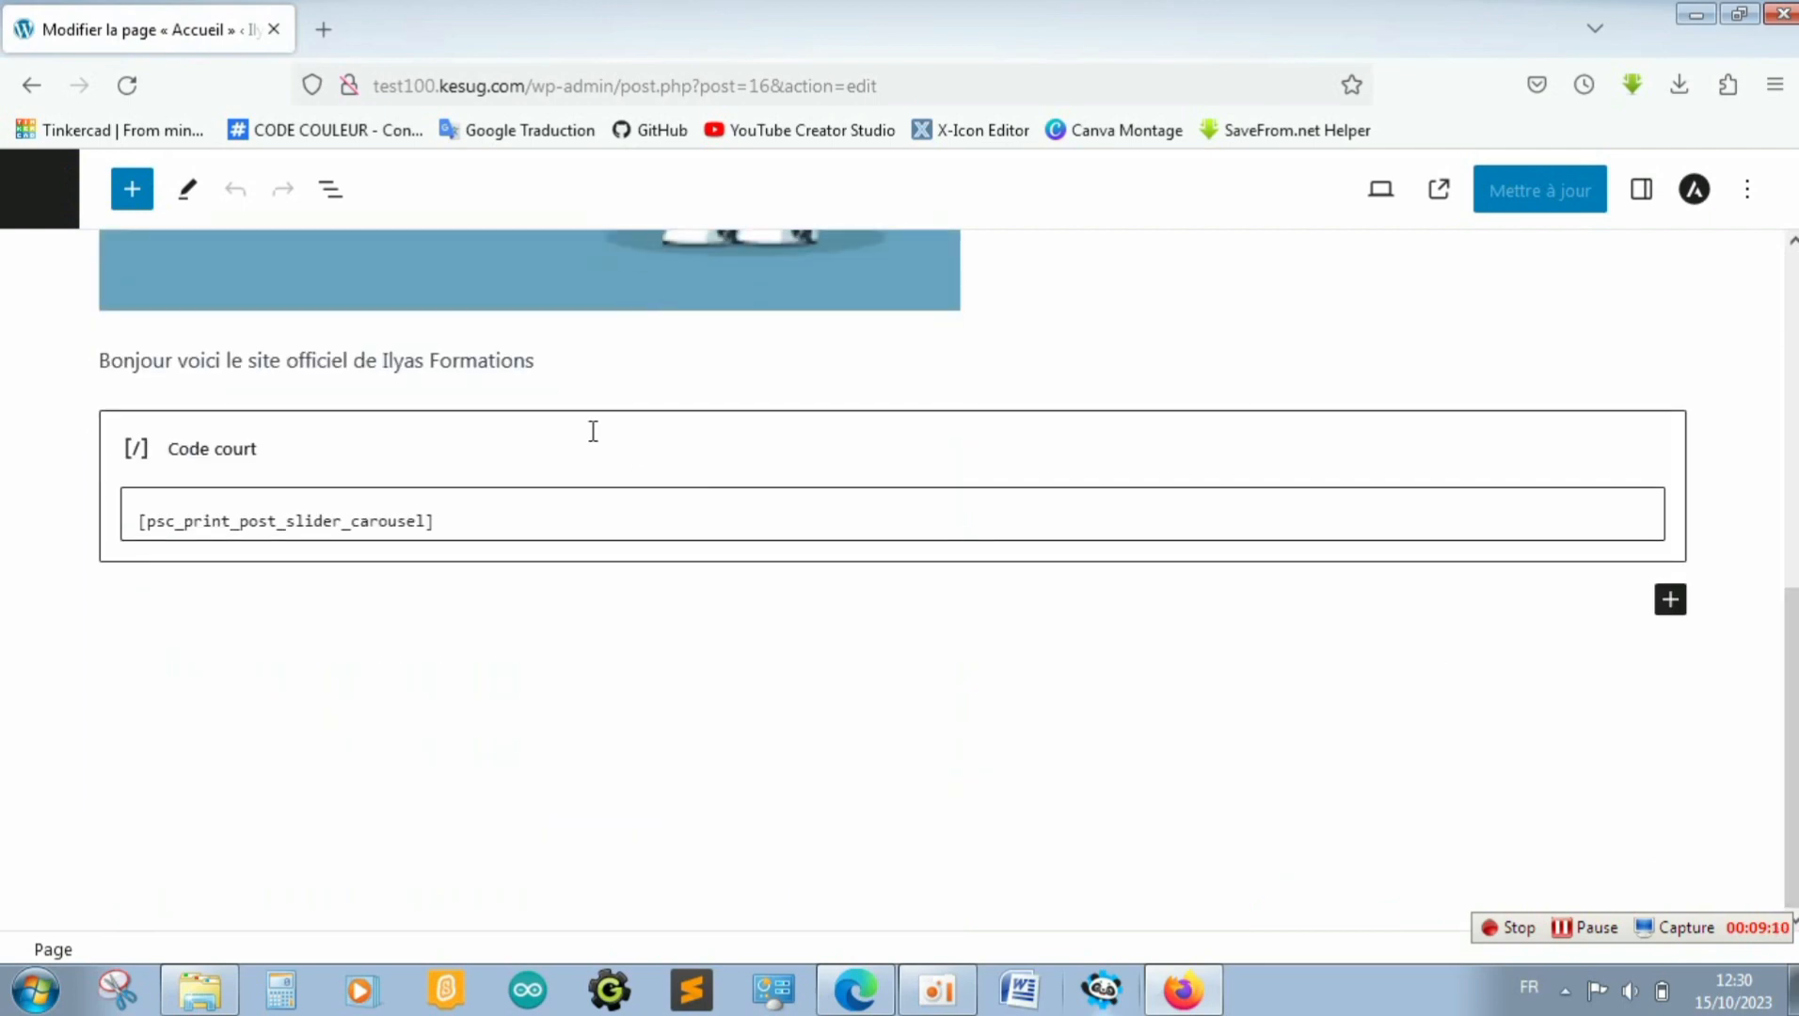
click(529, 514)
click(485, 616)
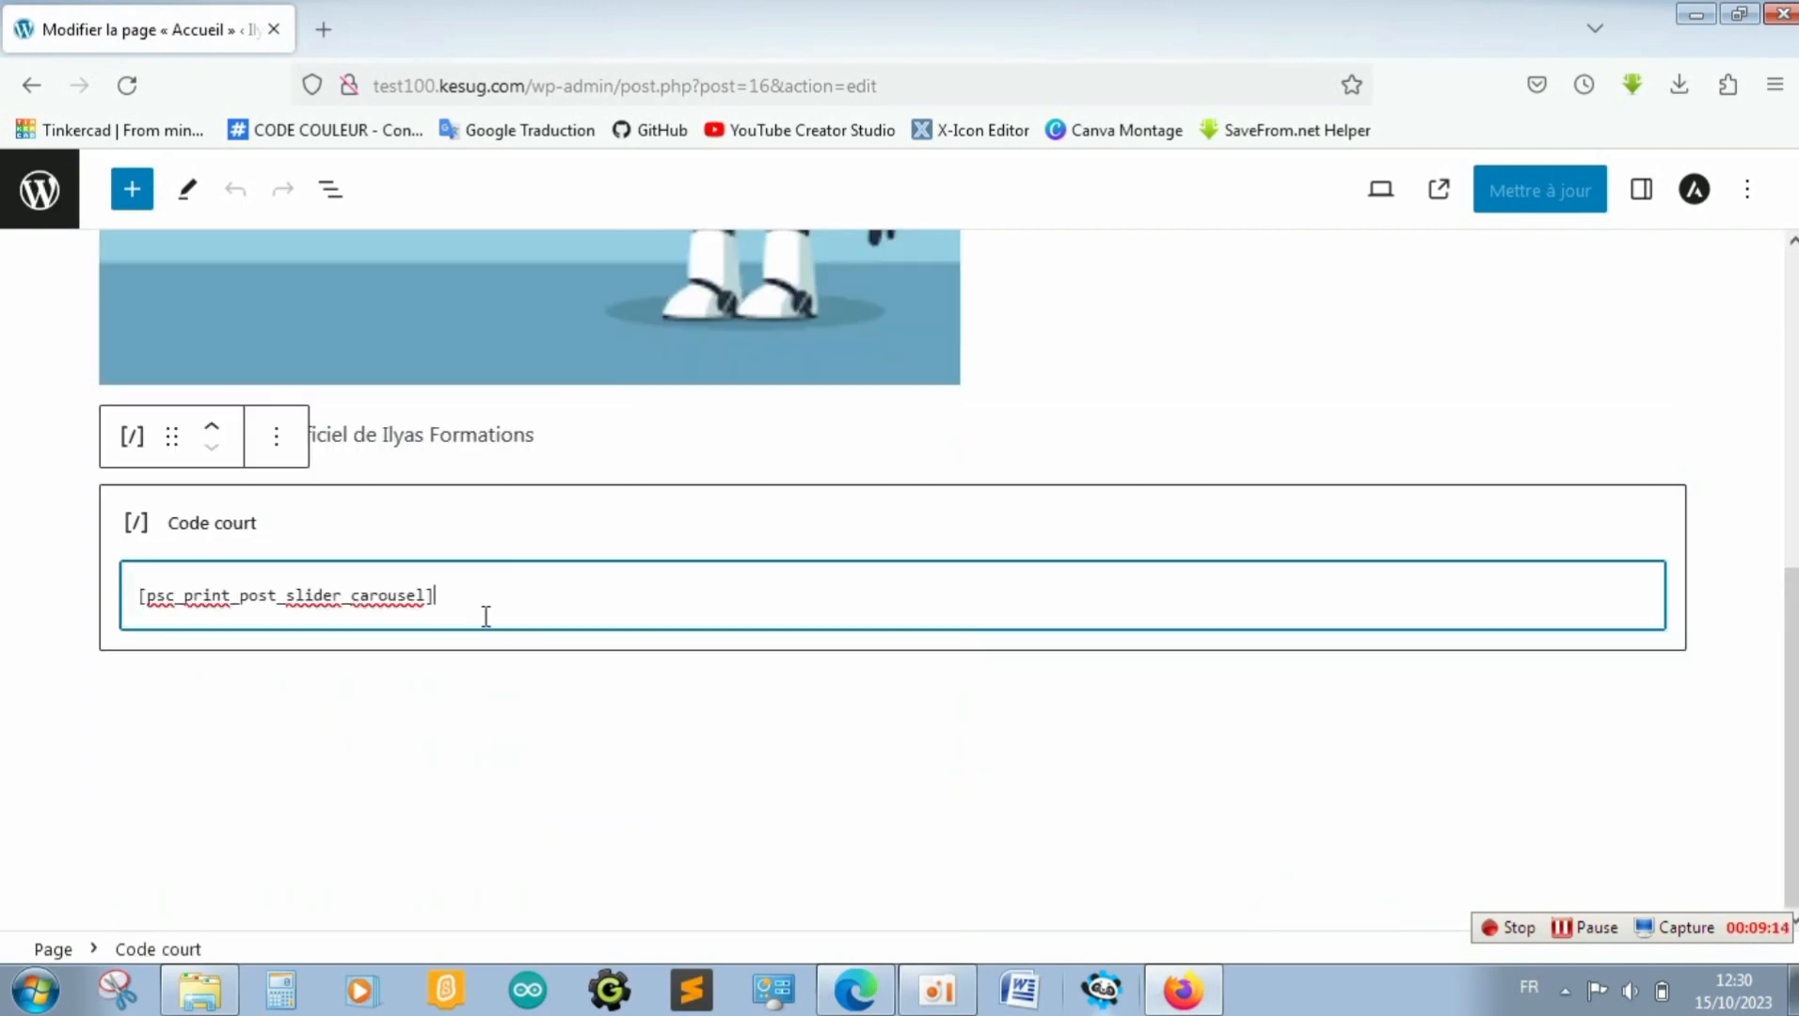
key(BackSpace)
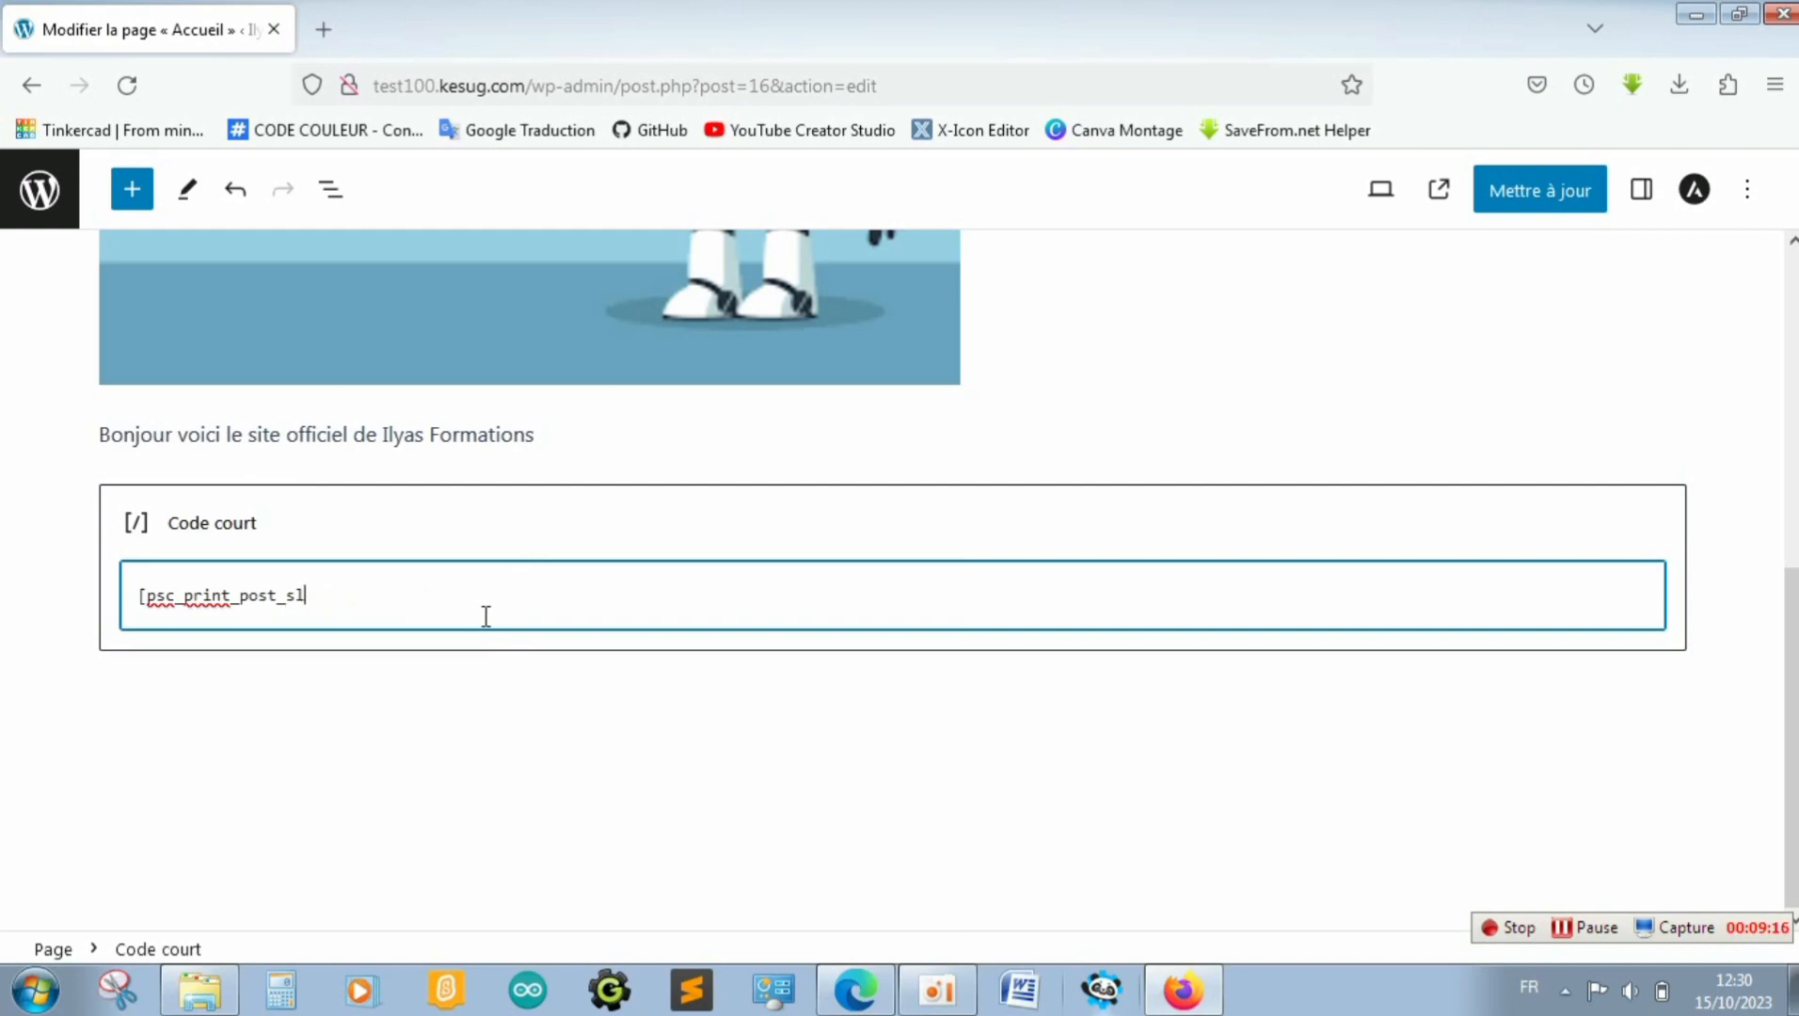
key(BackSpace)
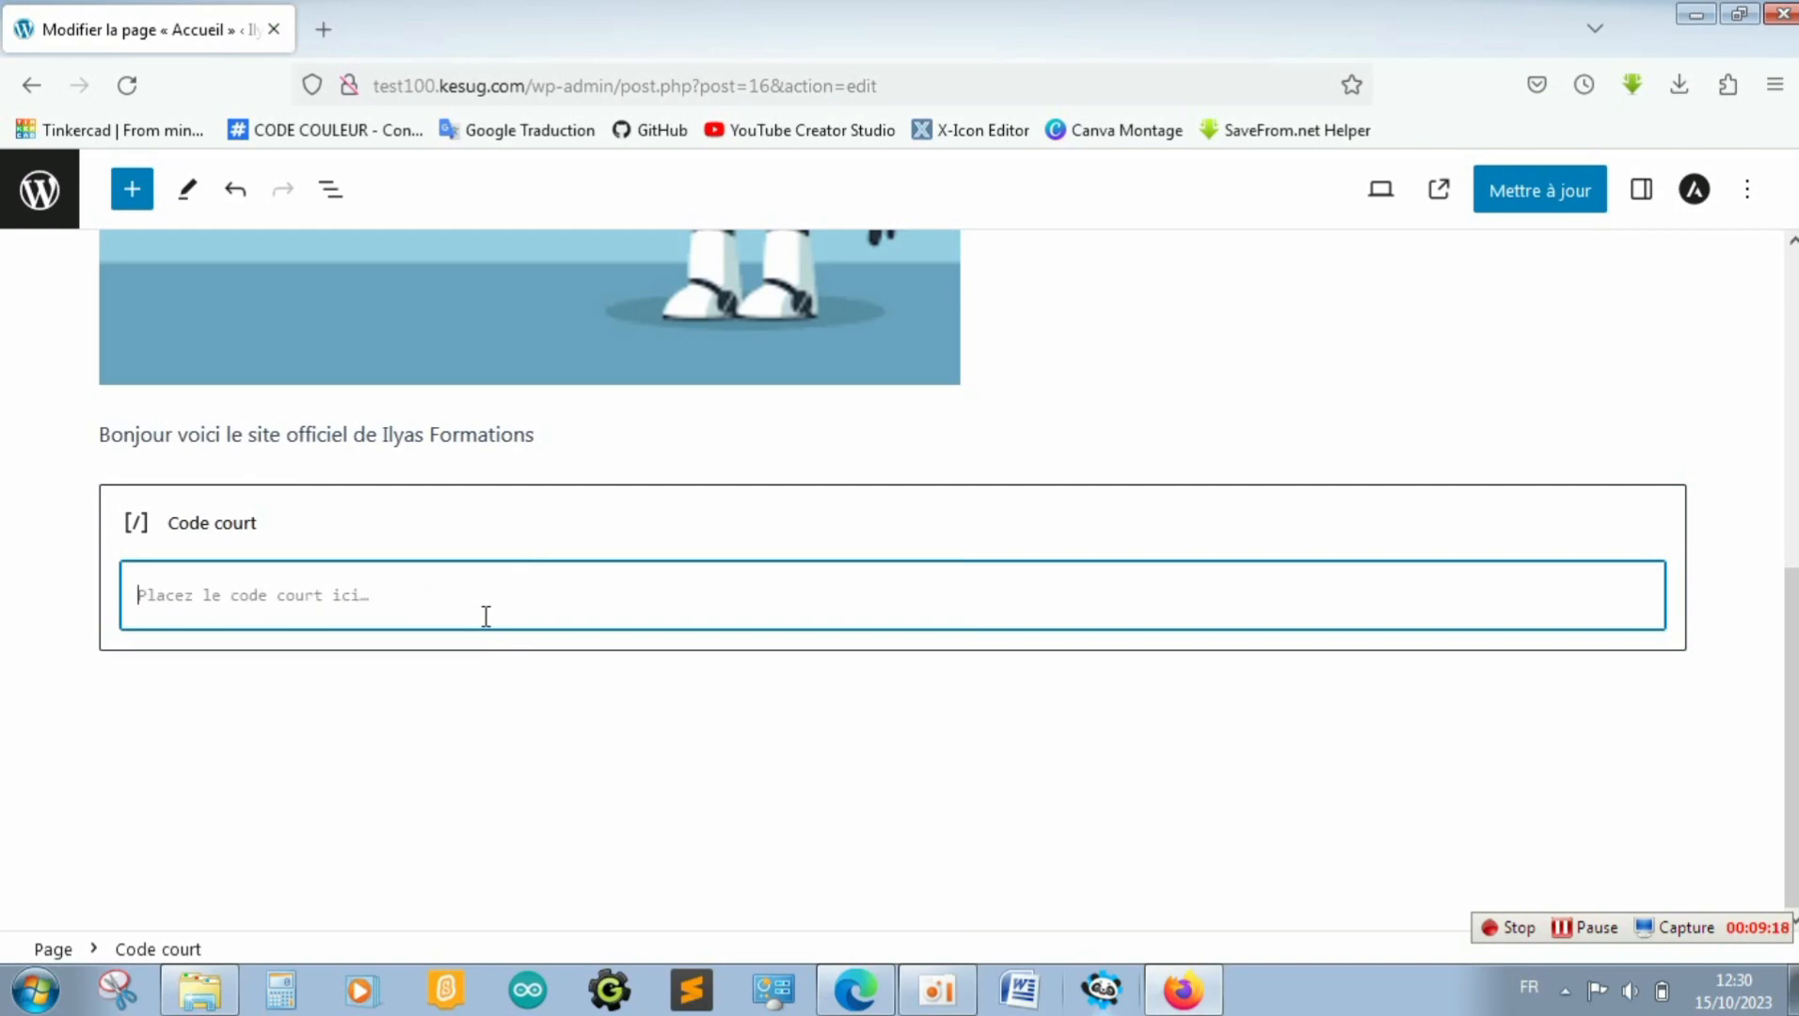
key(ctrl+v)
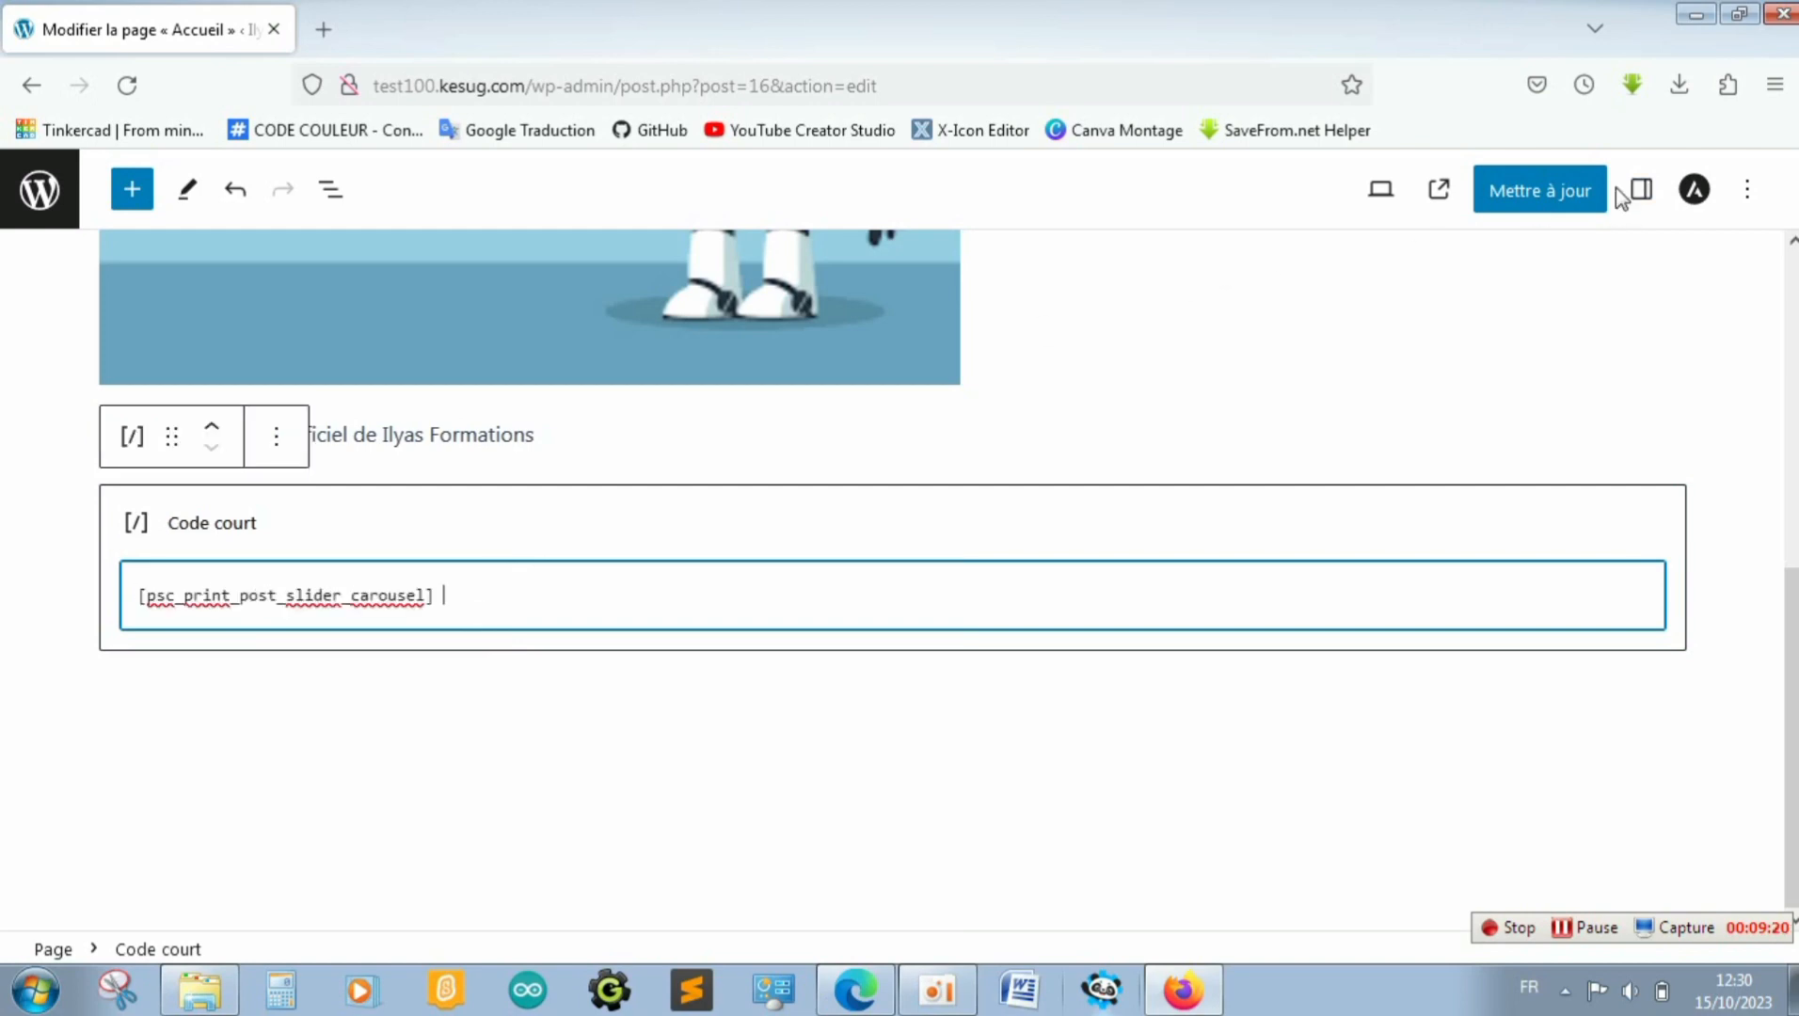
click(1570, 187)
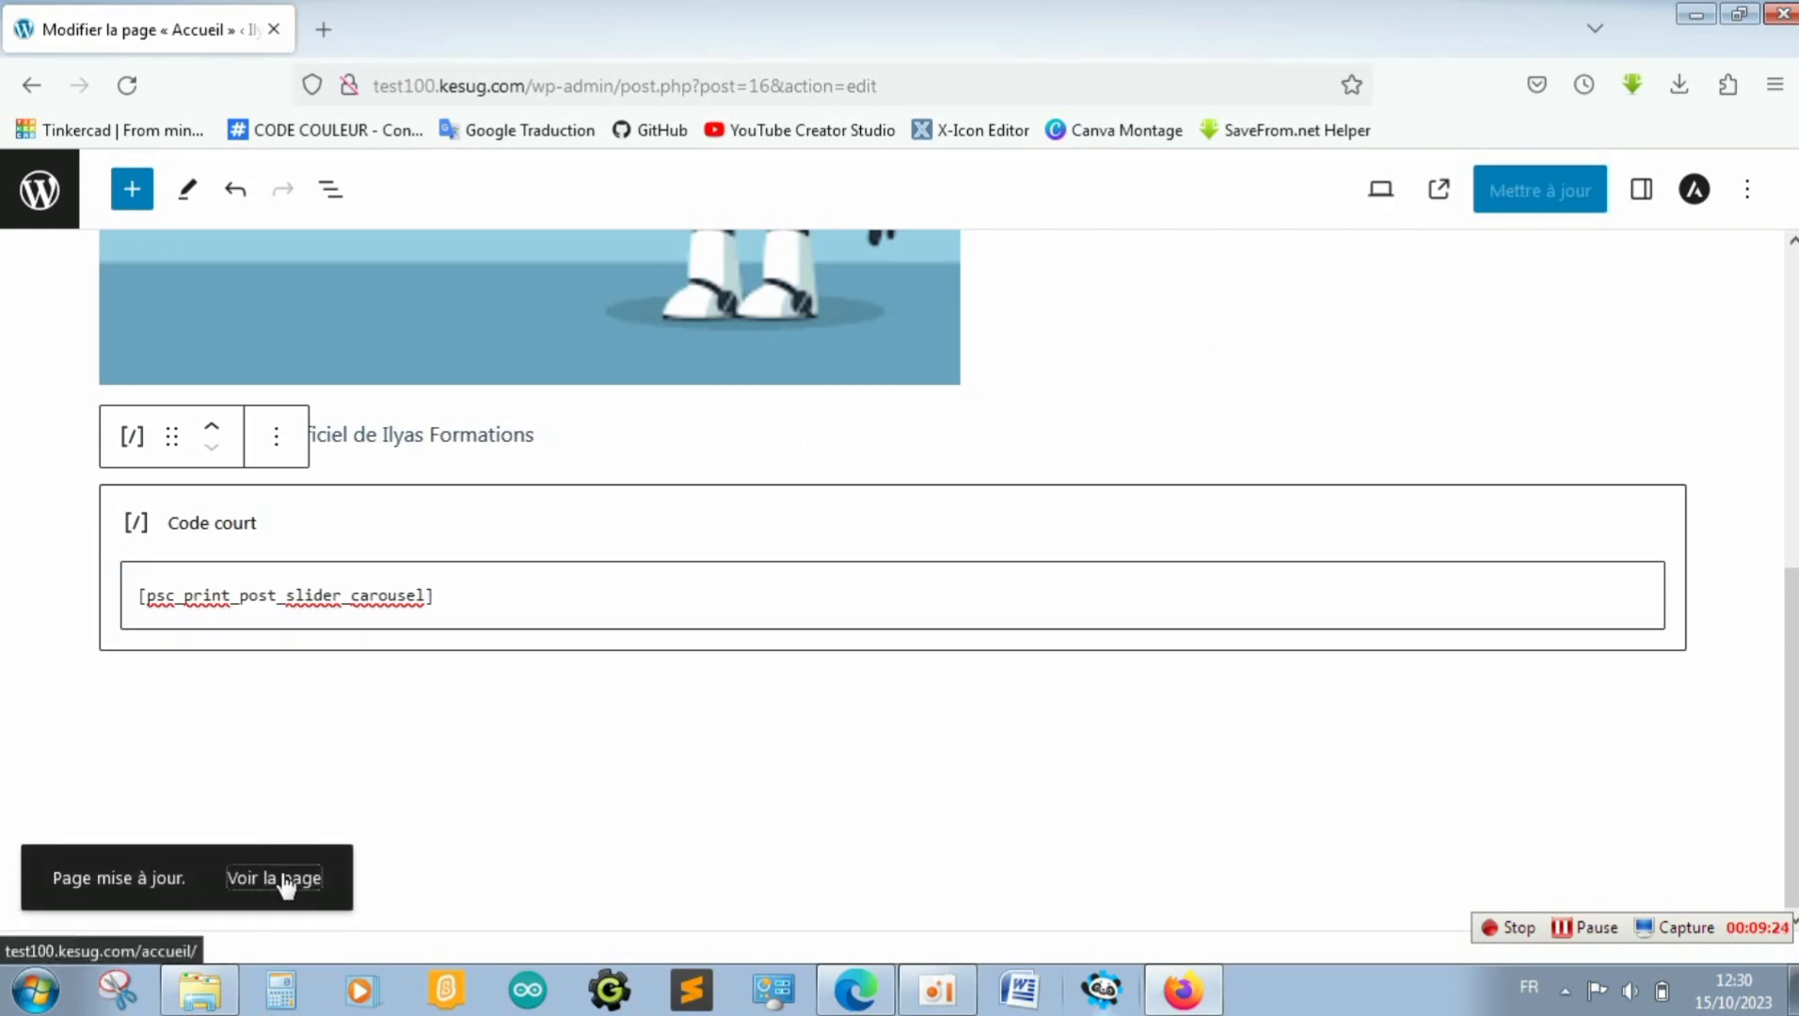
View the updated Accueil page and check the slider area between its text and the footer
click(282, 880)
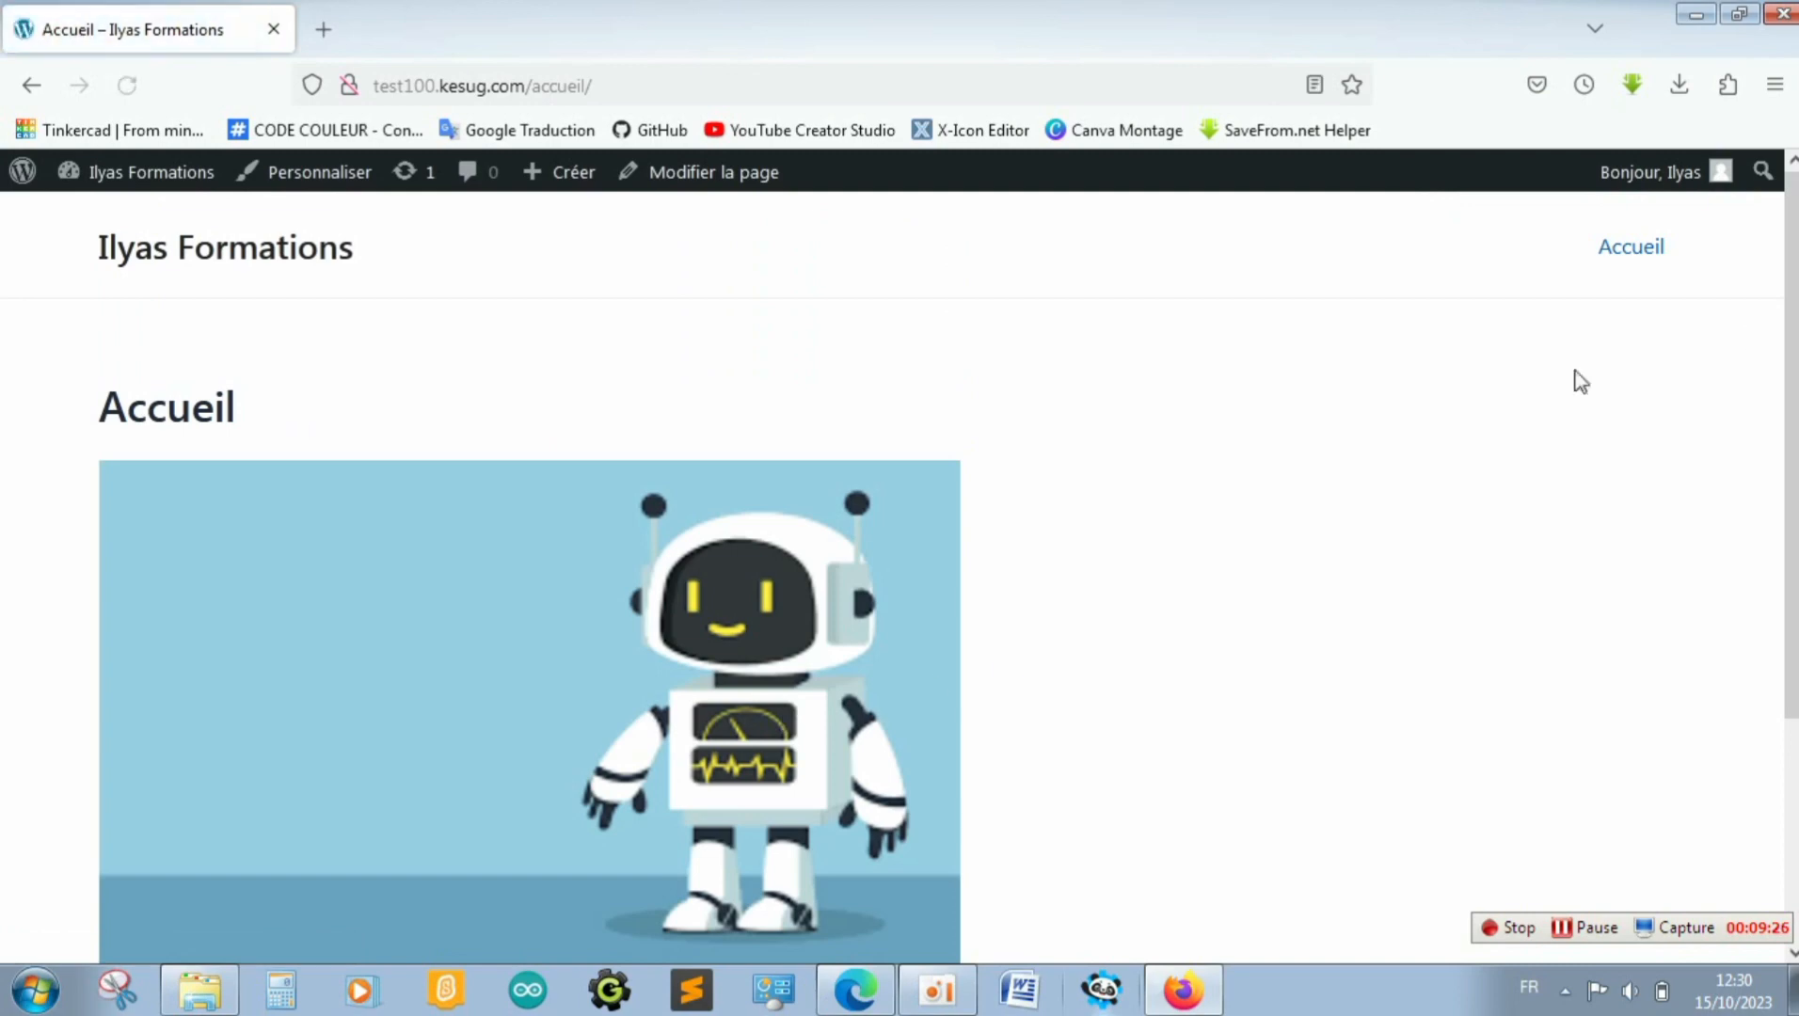
scroll(1574, 381, down, 3)
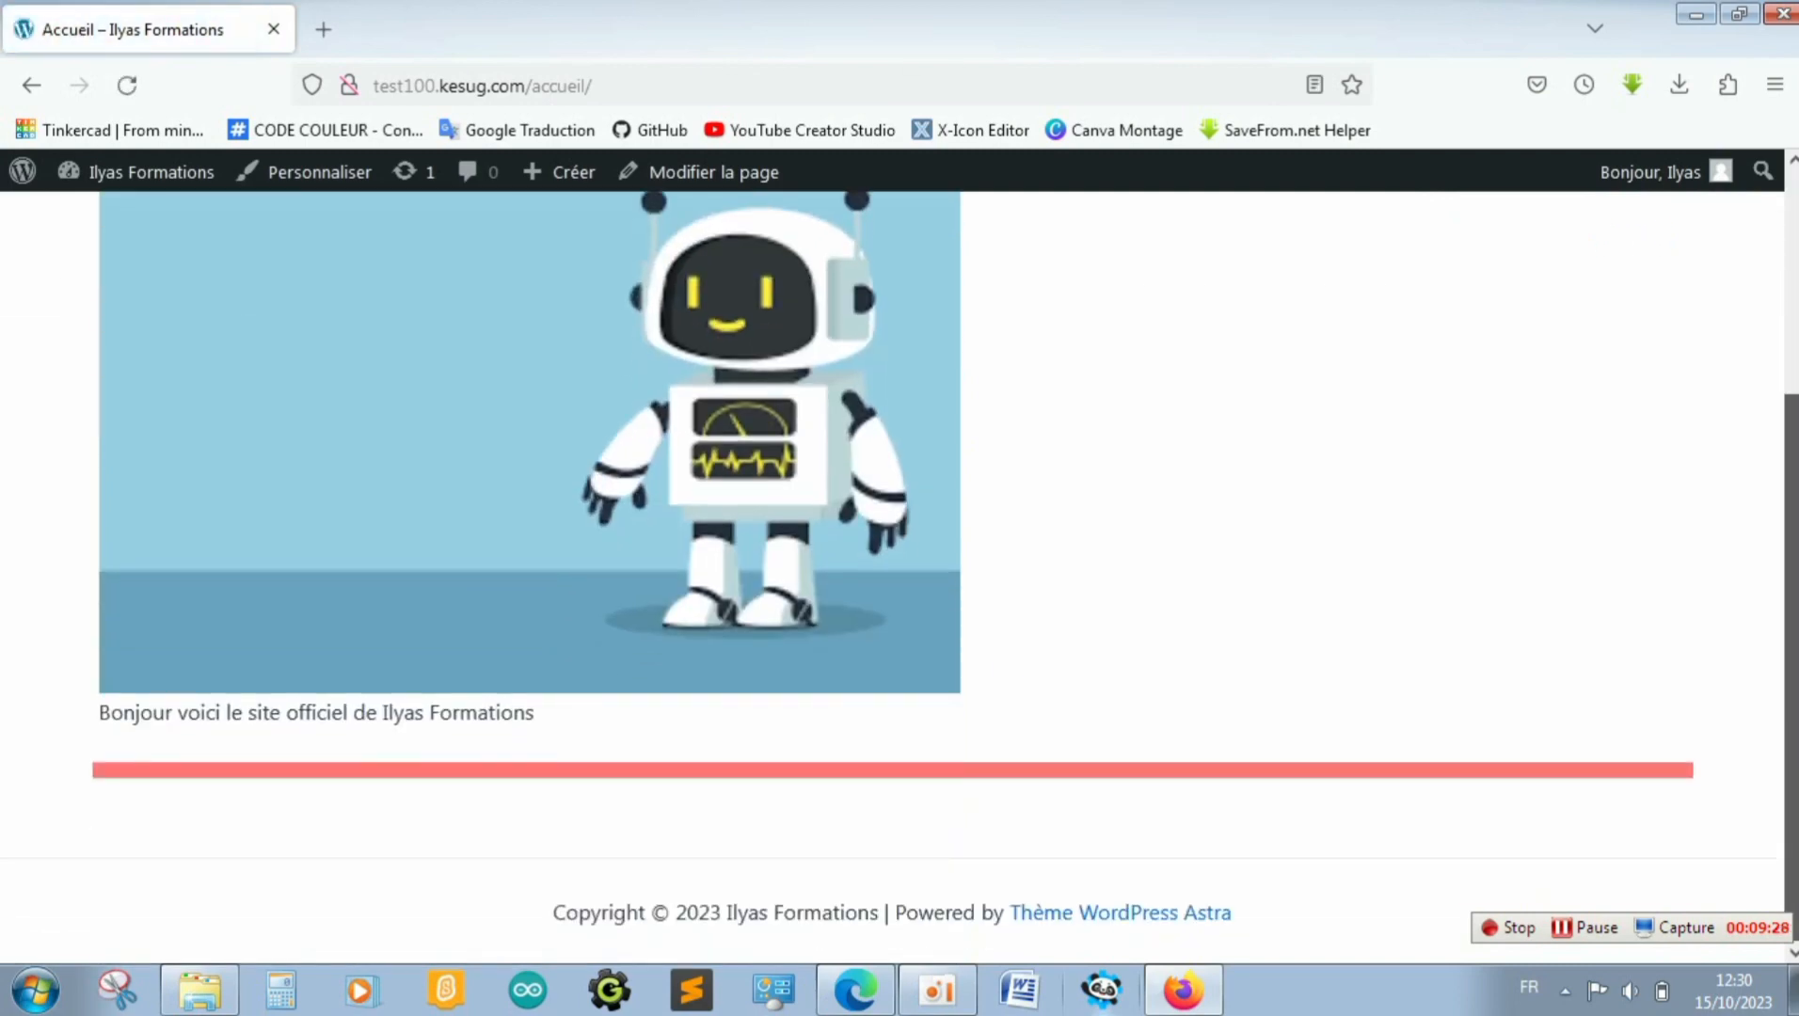
scroll(1689, 309, up, 3)
scroll(1689, 309, down, 3)
scroll(1689, 308, up, 3)
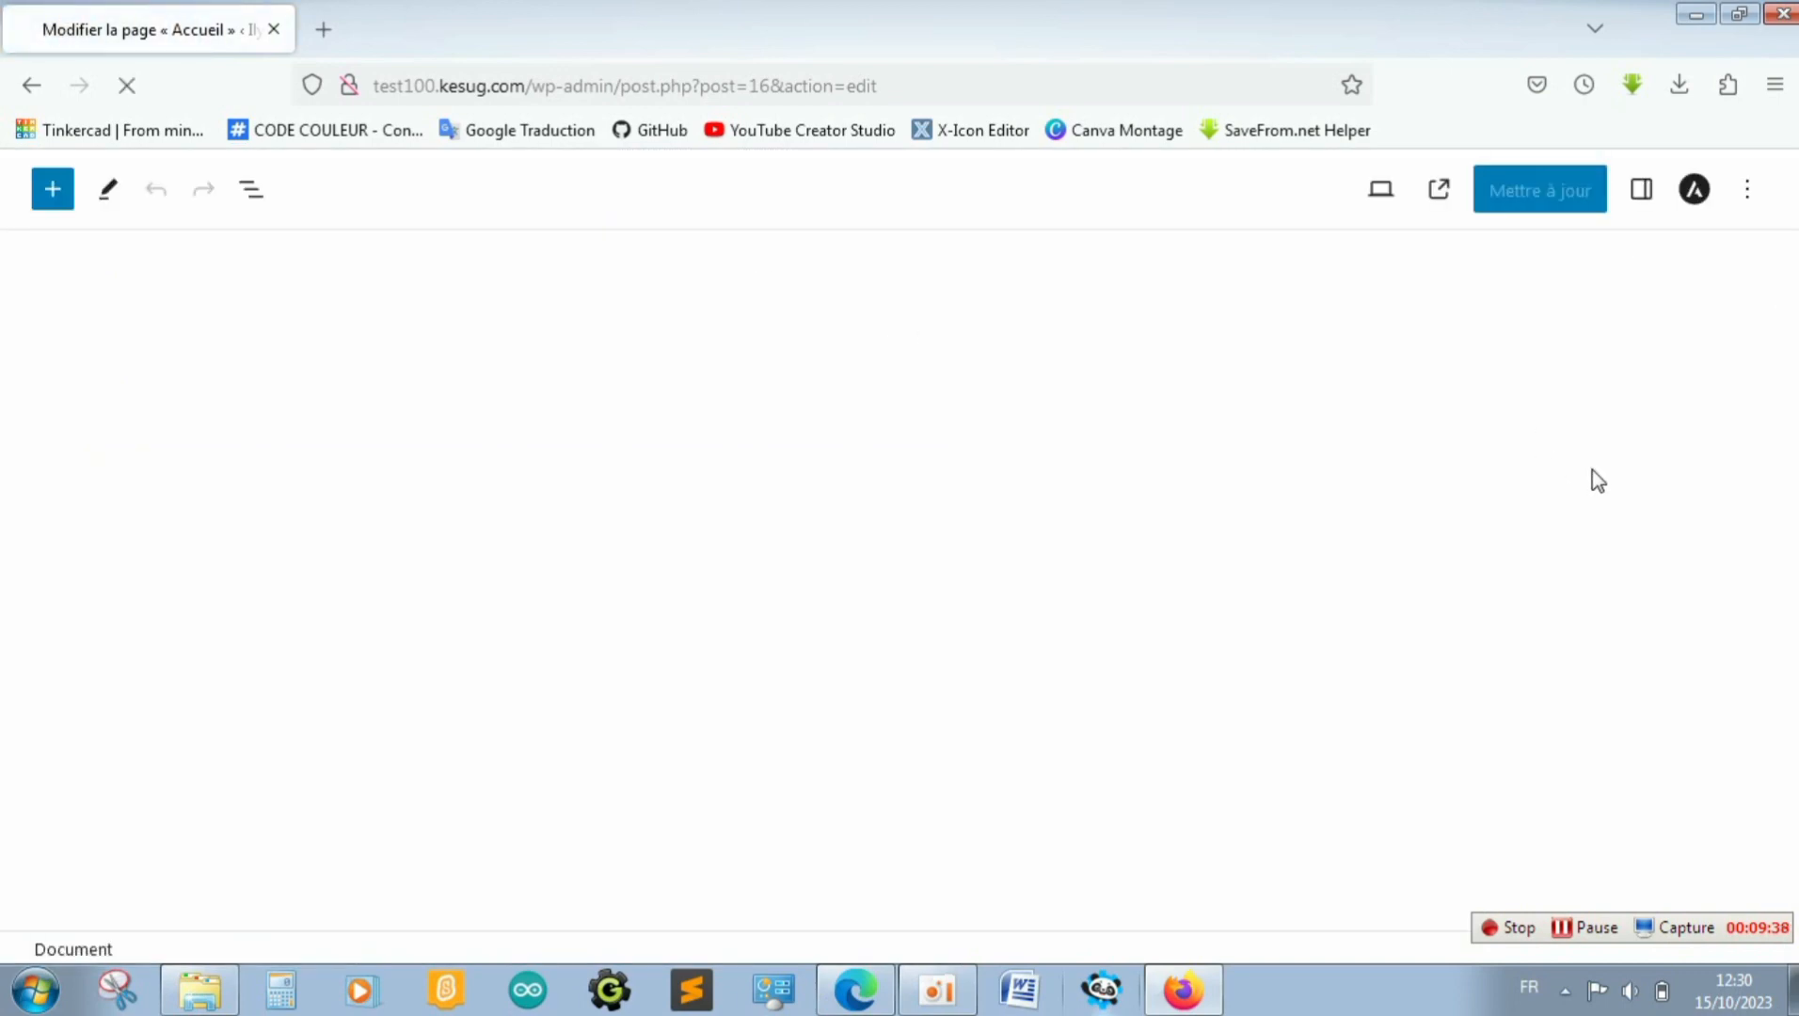
Clear the slider shortcode from the Code court block in the Accueil page editor and update the page
scroll(938, 596, down, 5)
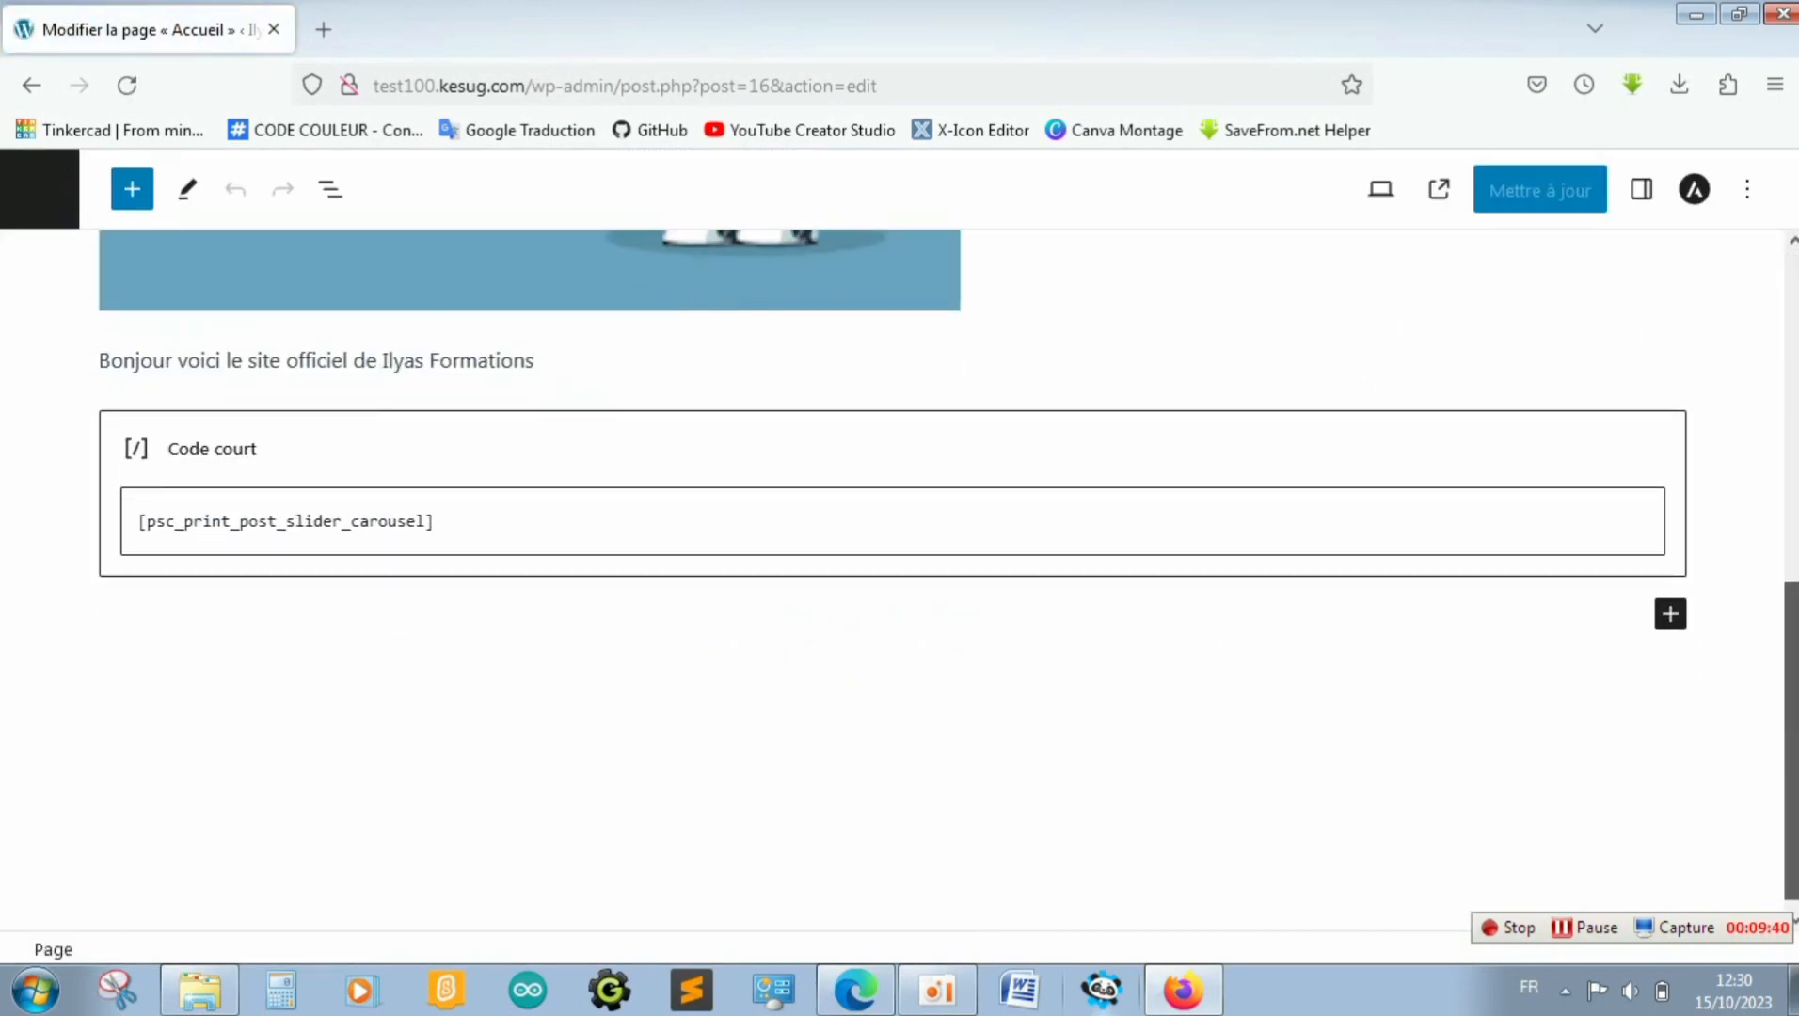
click(918, 503)
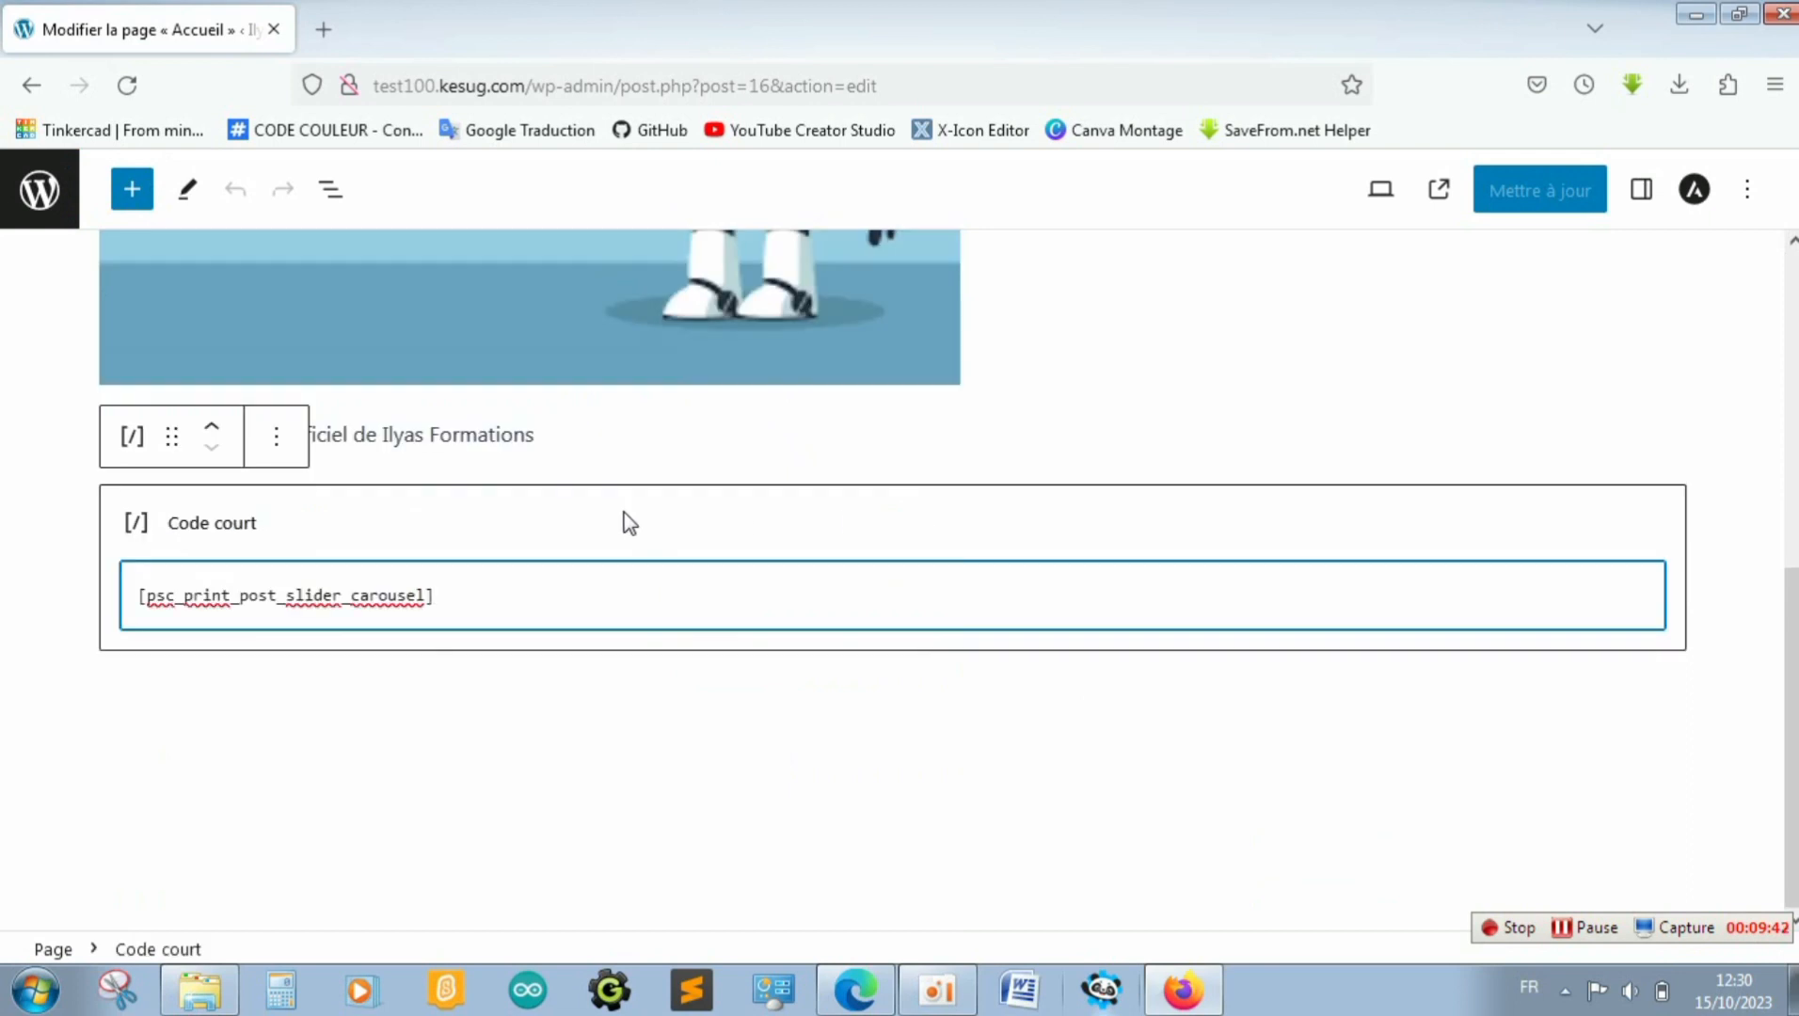
key(BackSpace)
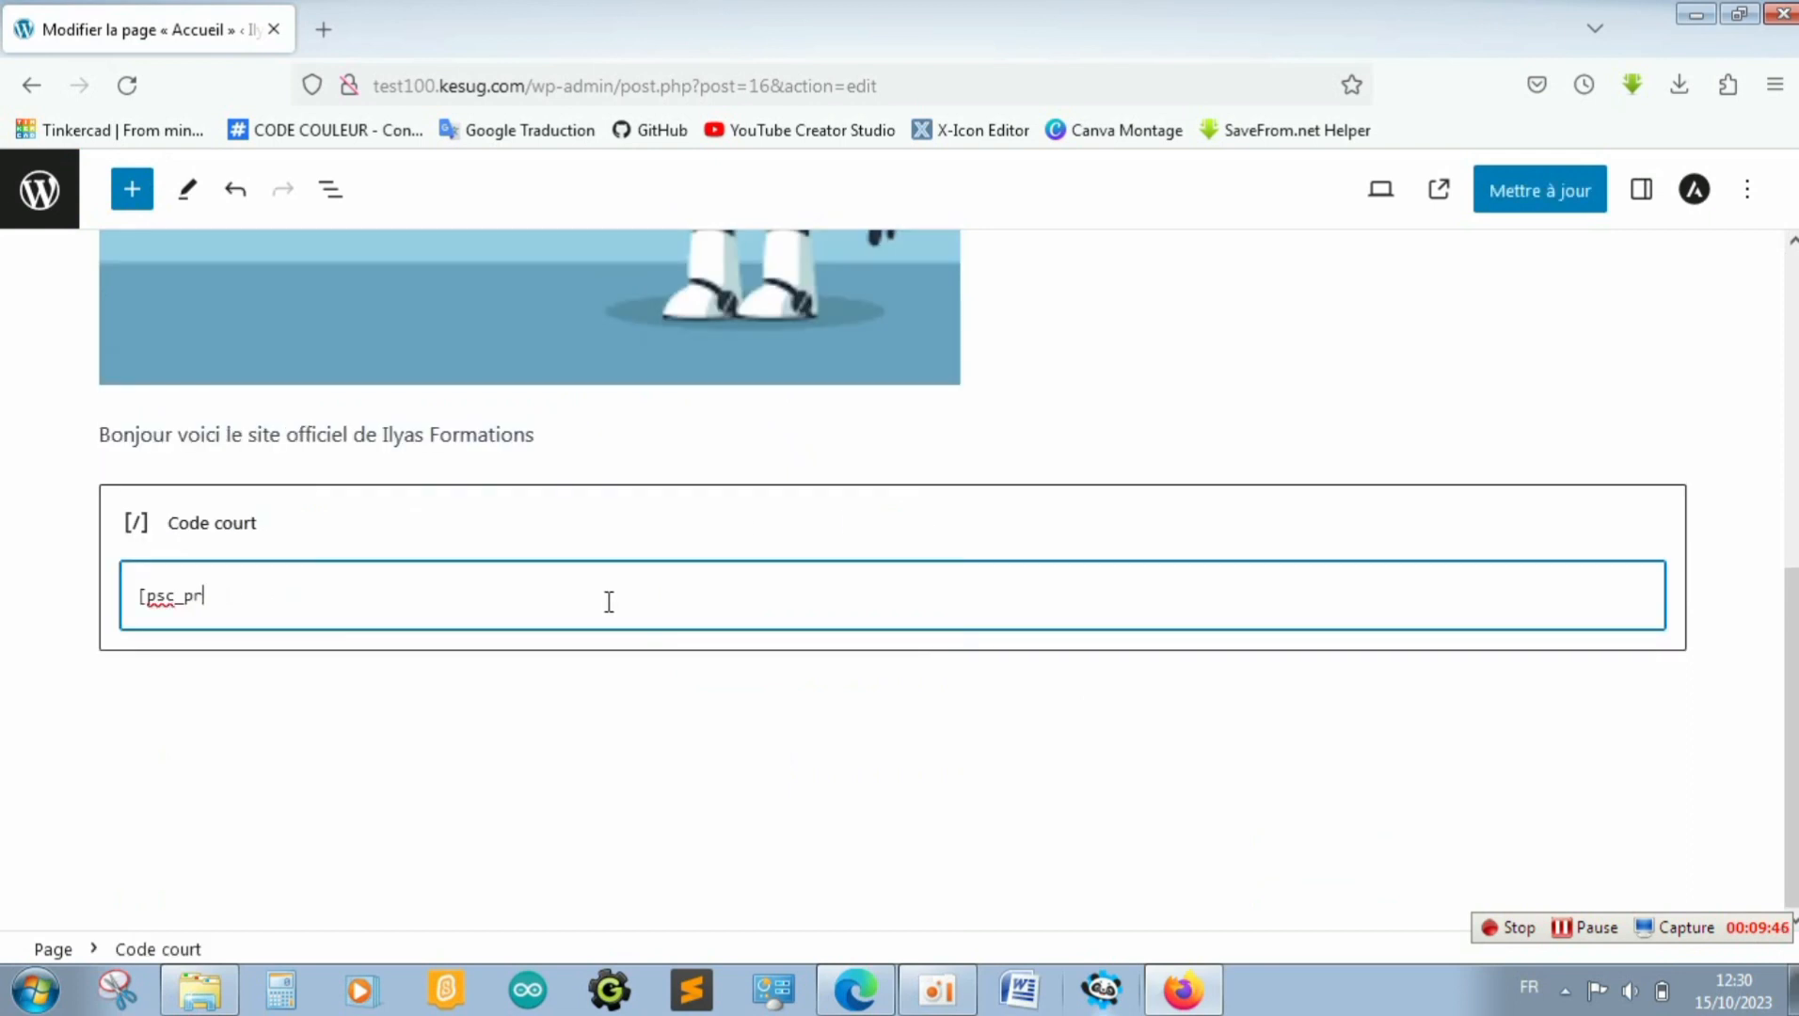
key(BackSpace)
key(BackSpace)
key(BackSpace)
key(BackSpace)
key(BackSpace)
key(BackSpace)
key(BackSpace)
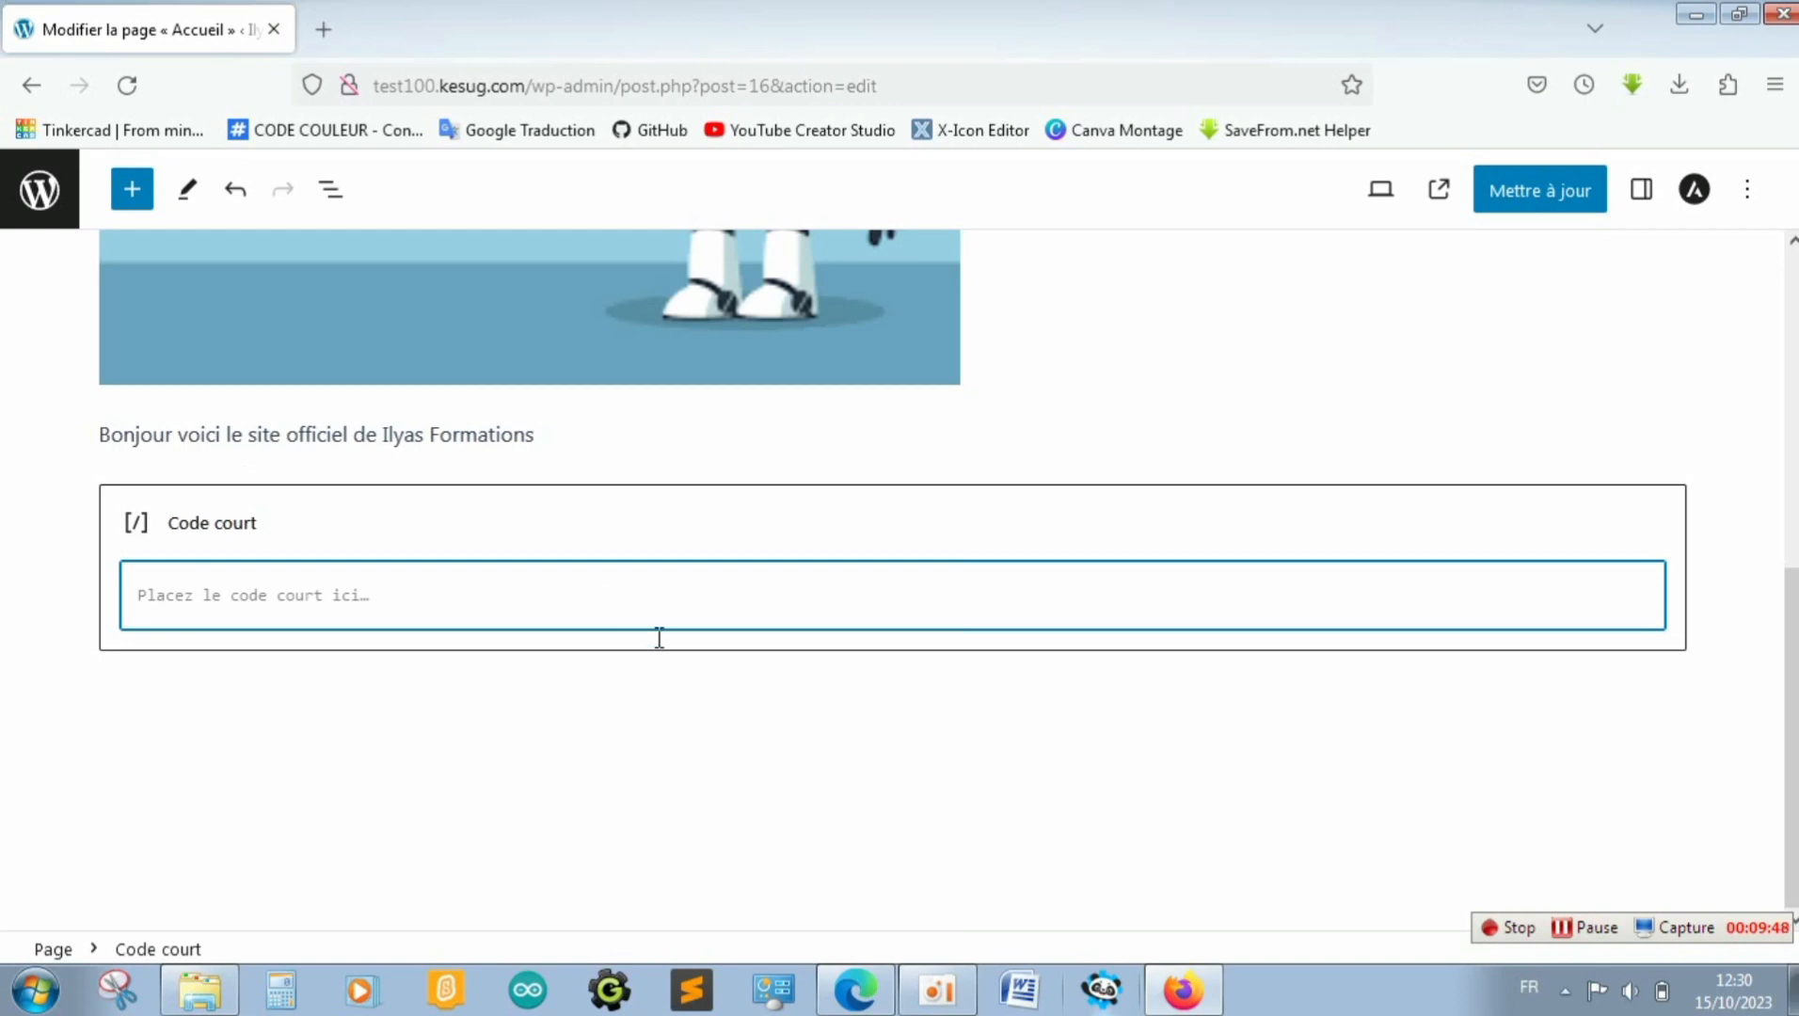
click(697, 695)
click(1324, 613)
click(1544, 190)
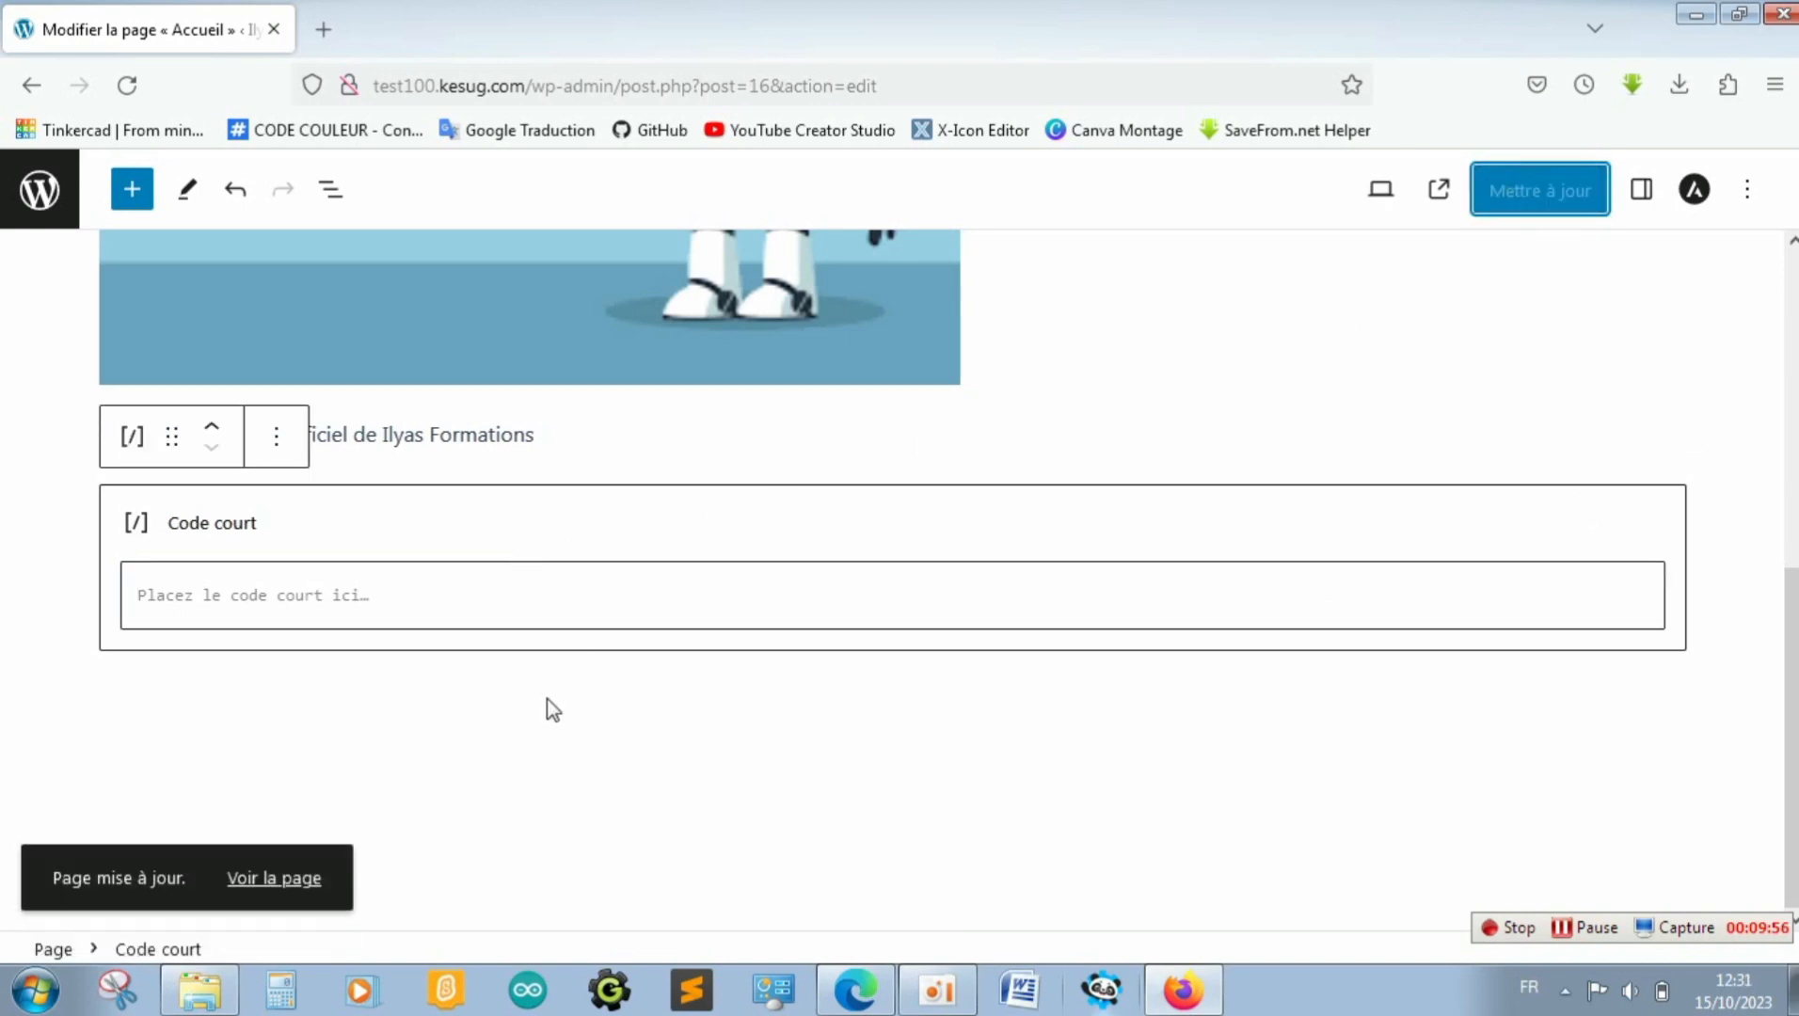
View the published Accueil page and check the area below its text without the slider shortcode
click(231, 897)
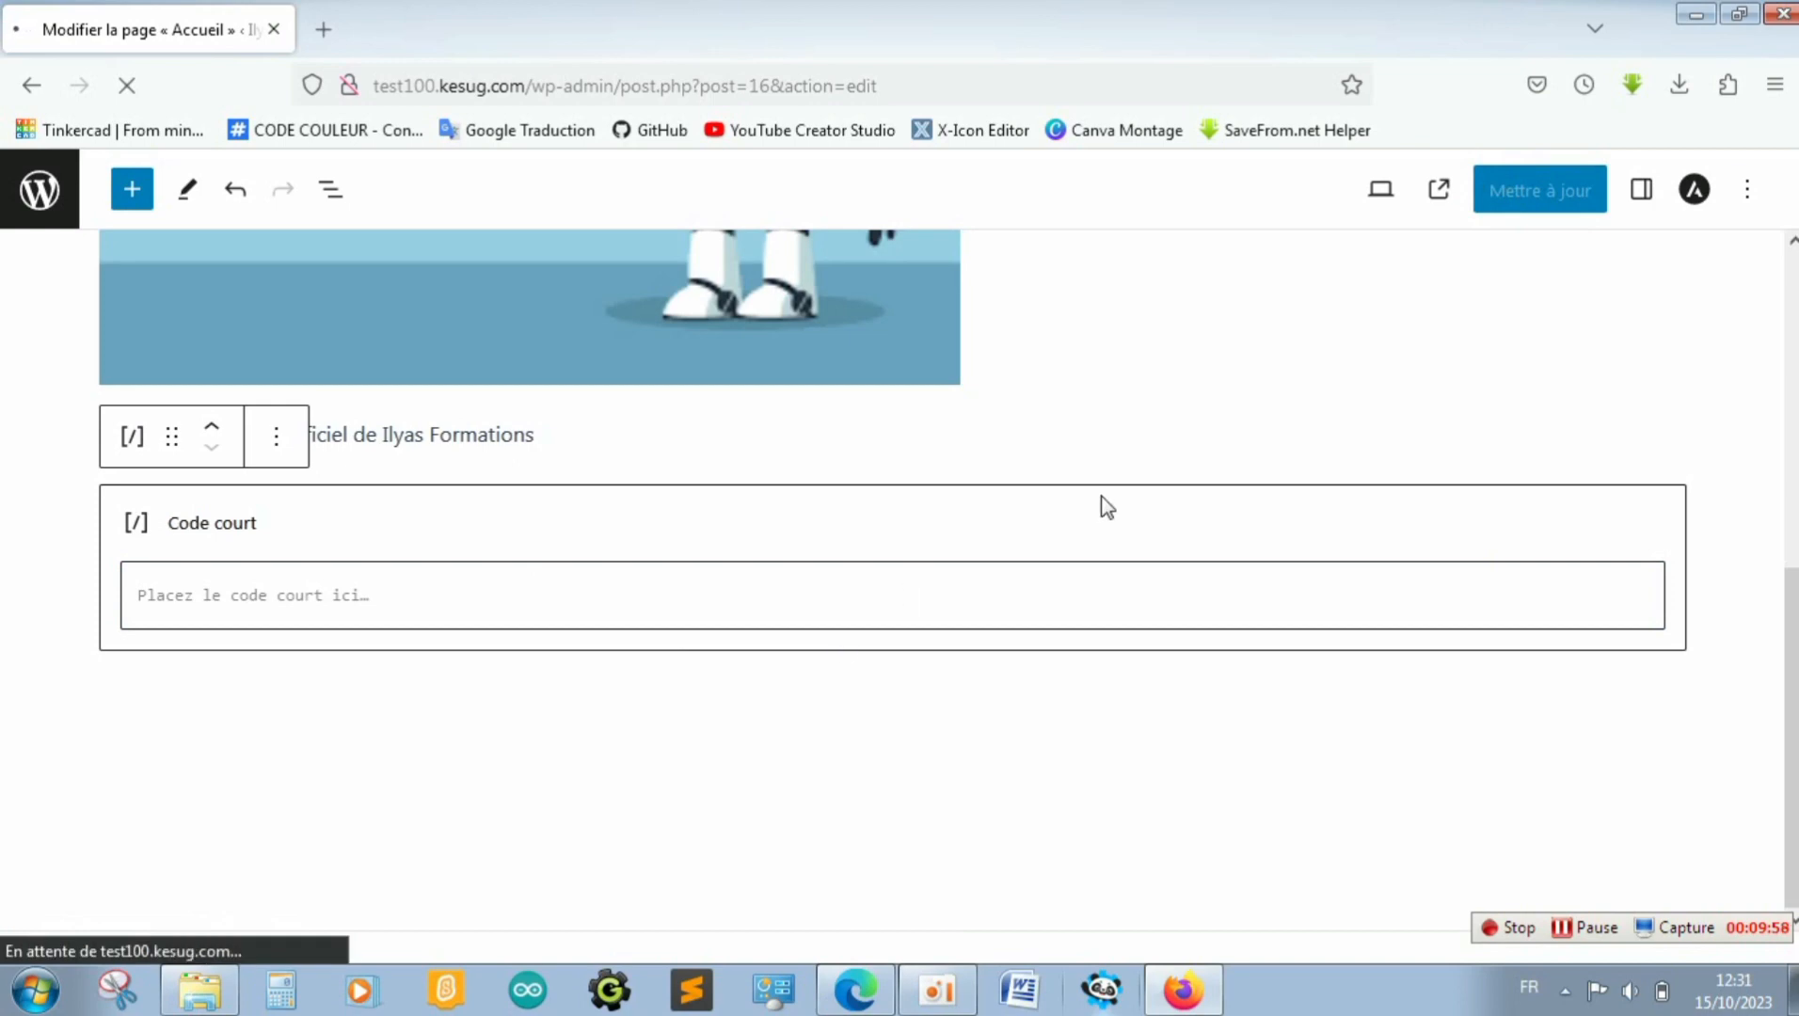
scroll(1368, 509, down, 5)
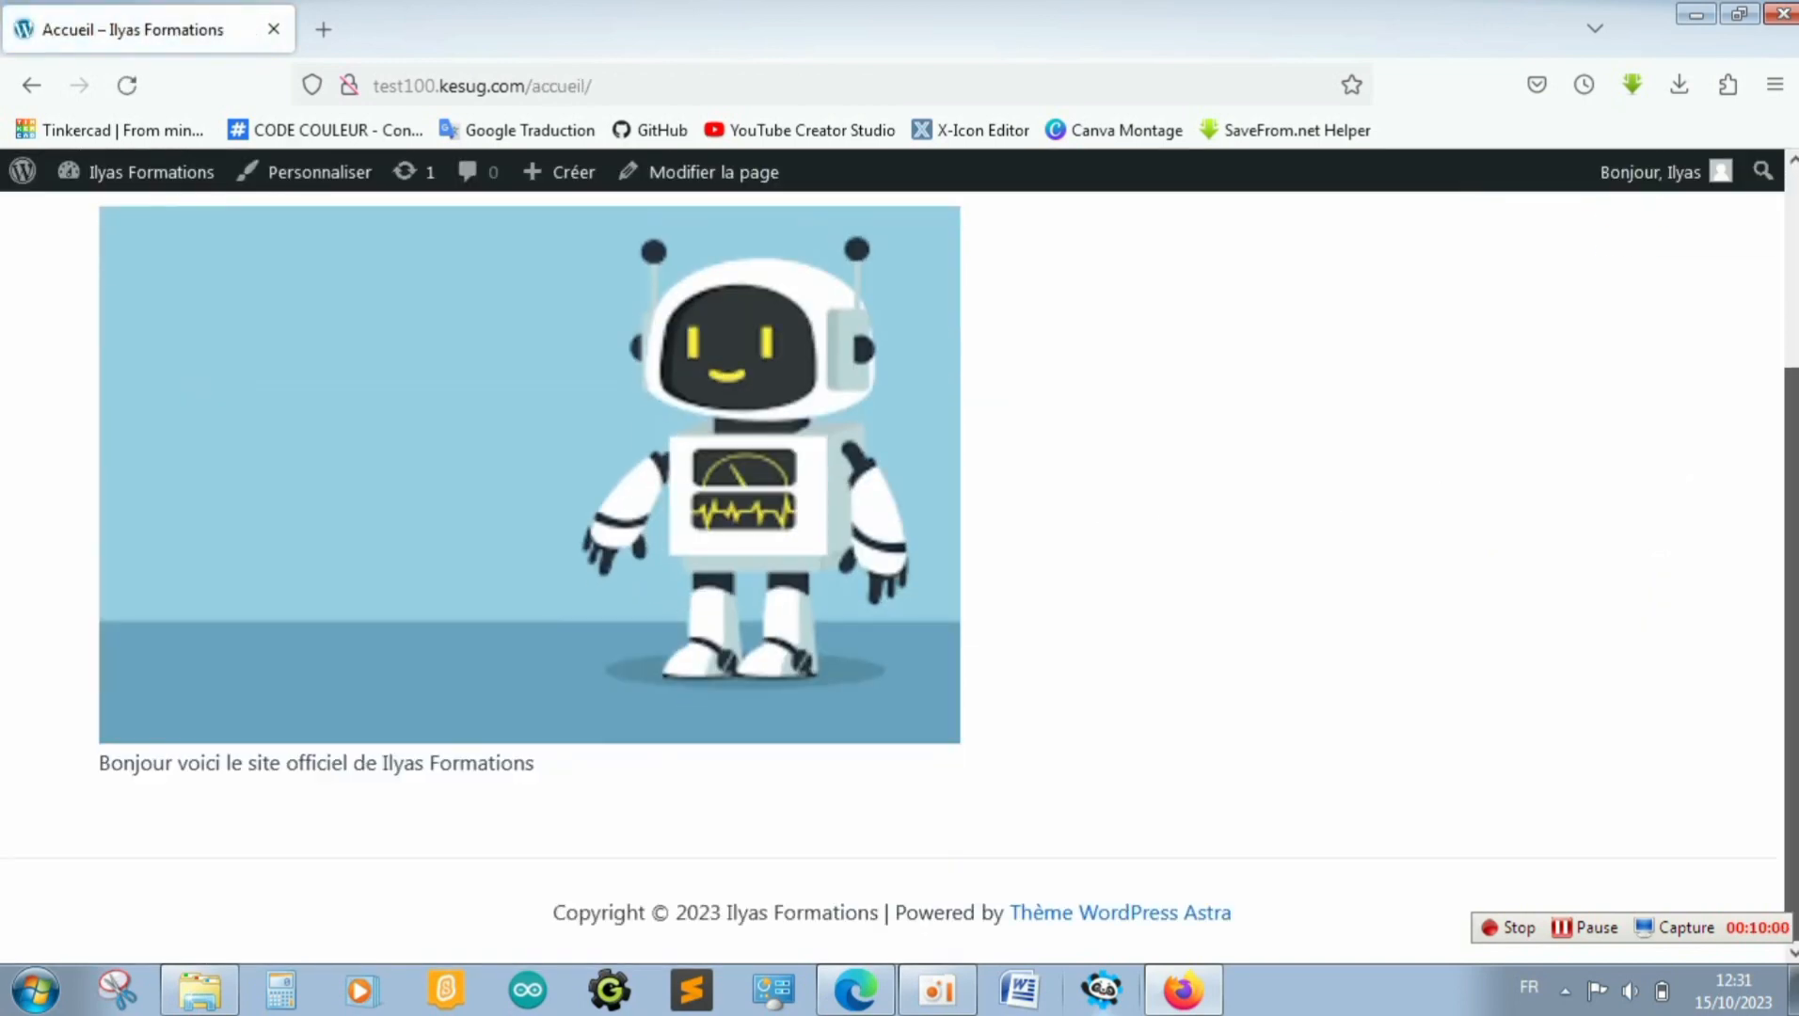
scroll(1368, 509, up, 3)
scroll(716, 374, up, 1)
Set the Thumbnail Image Width to 100 in the Post Slider & Grid slider settings and save the changes
mouse_move(121, 179)
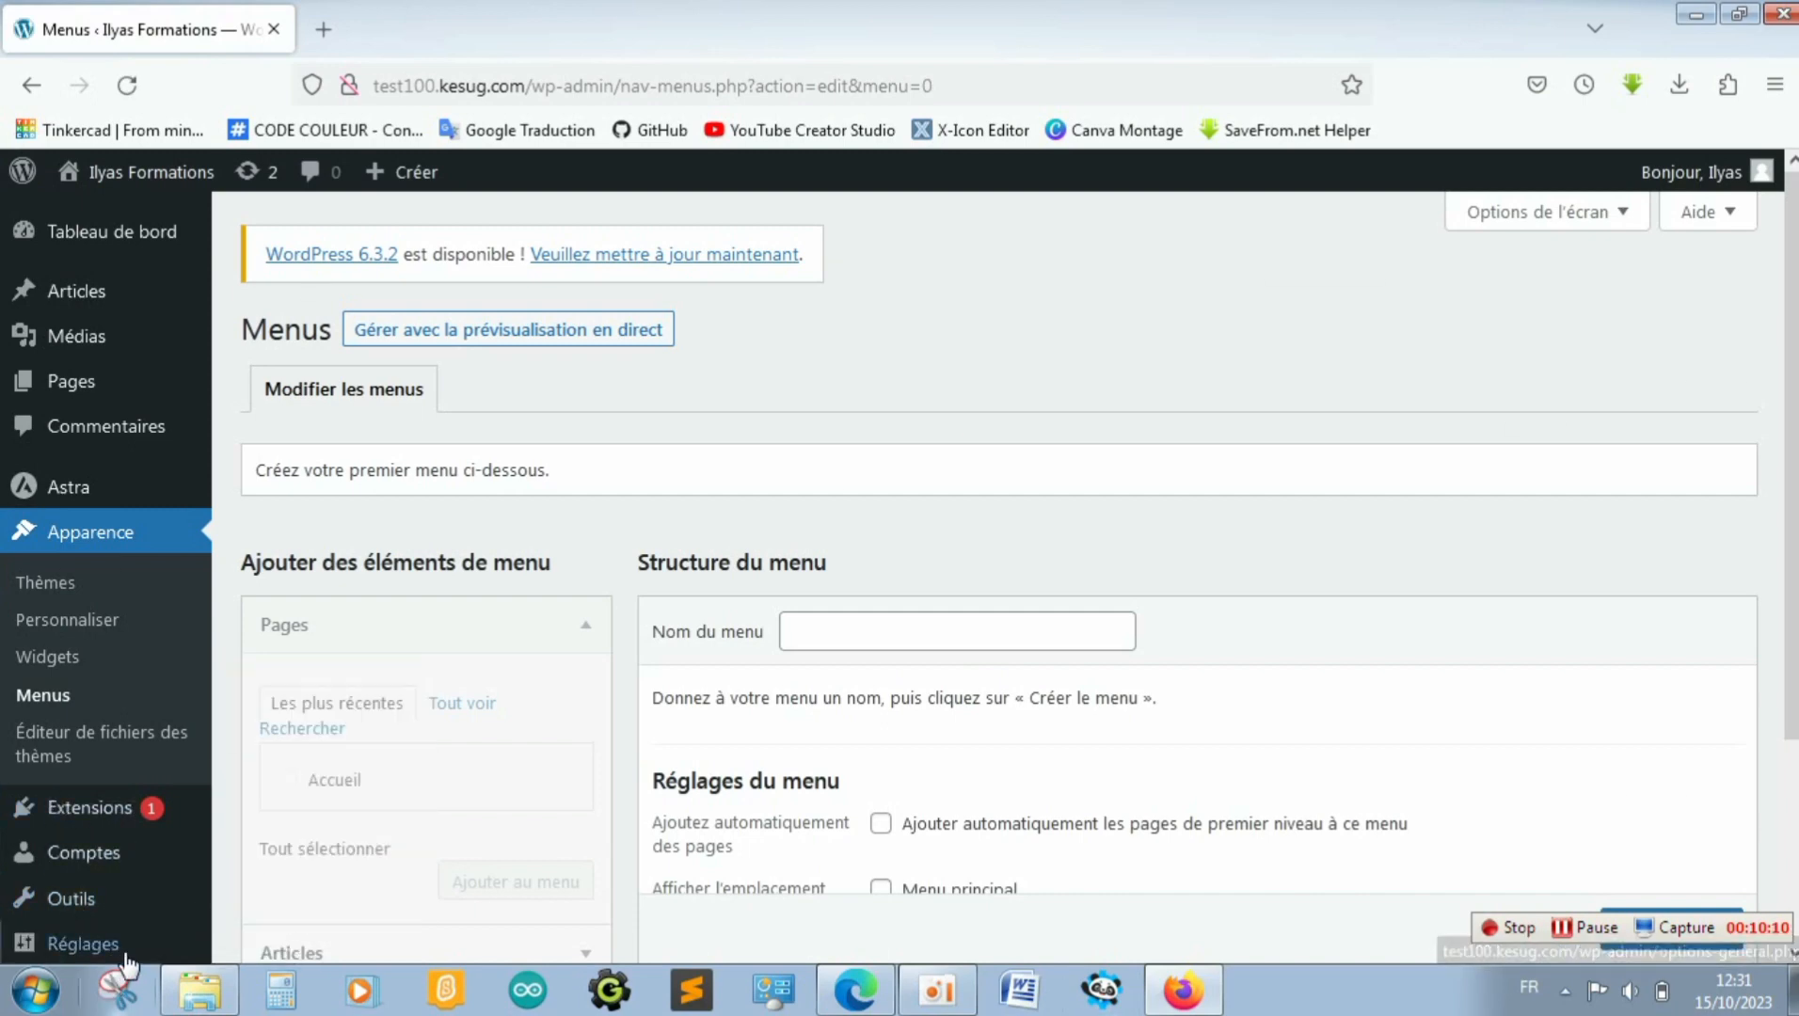
mouse_move(134, 944)
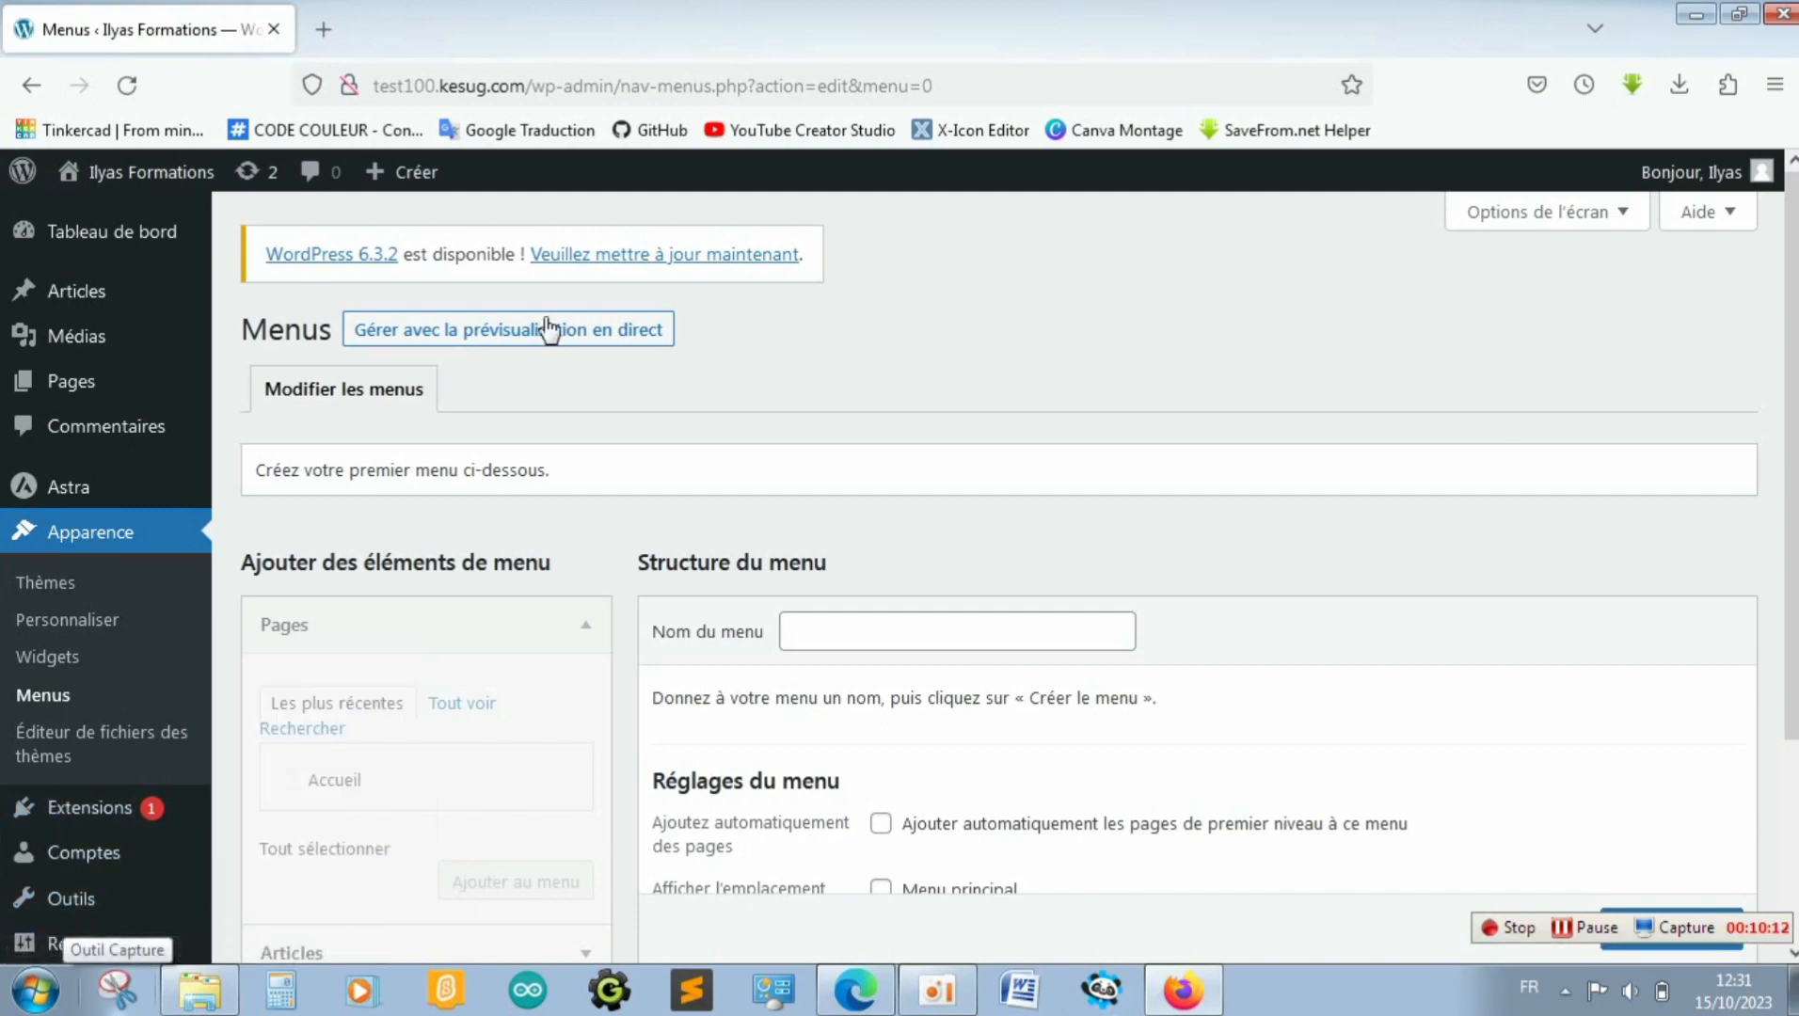
mouse_move(185, 381)
scroll(1781, 523, down, 5)
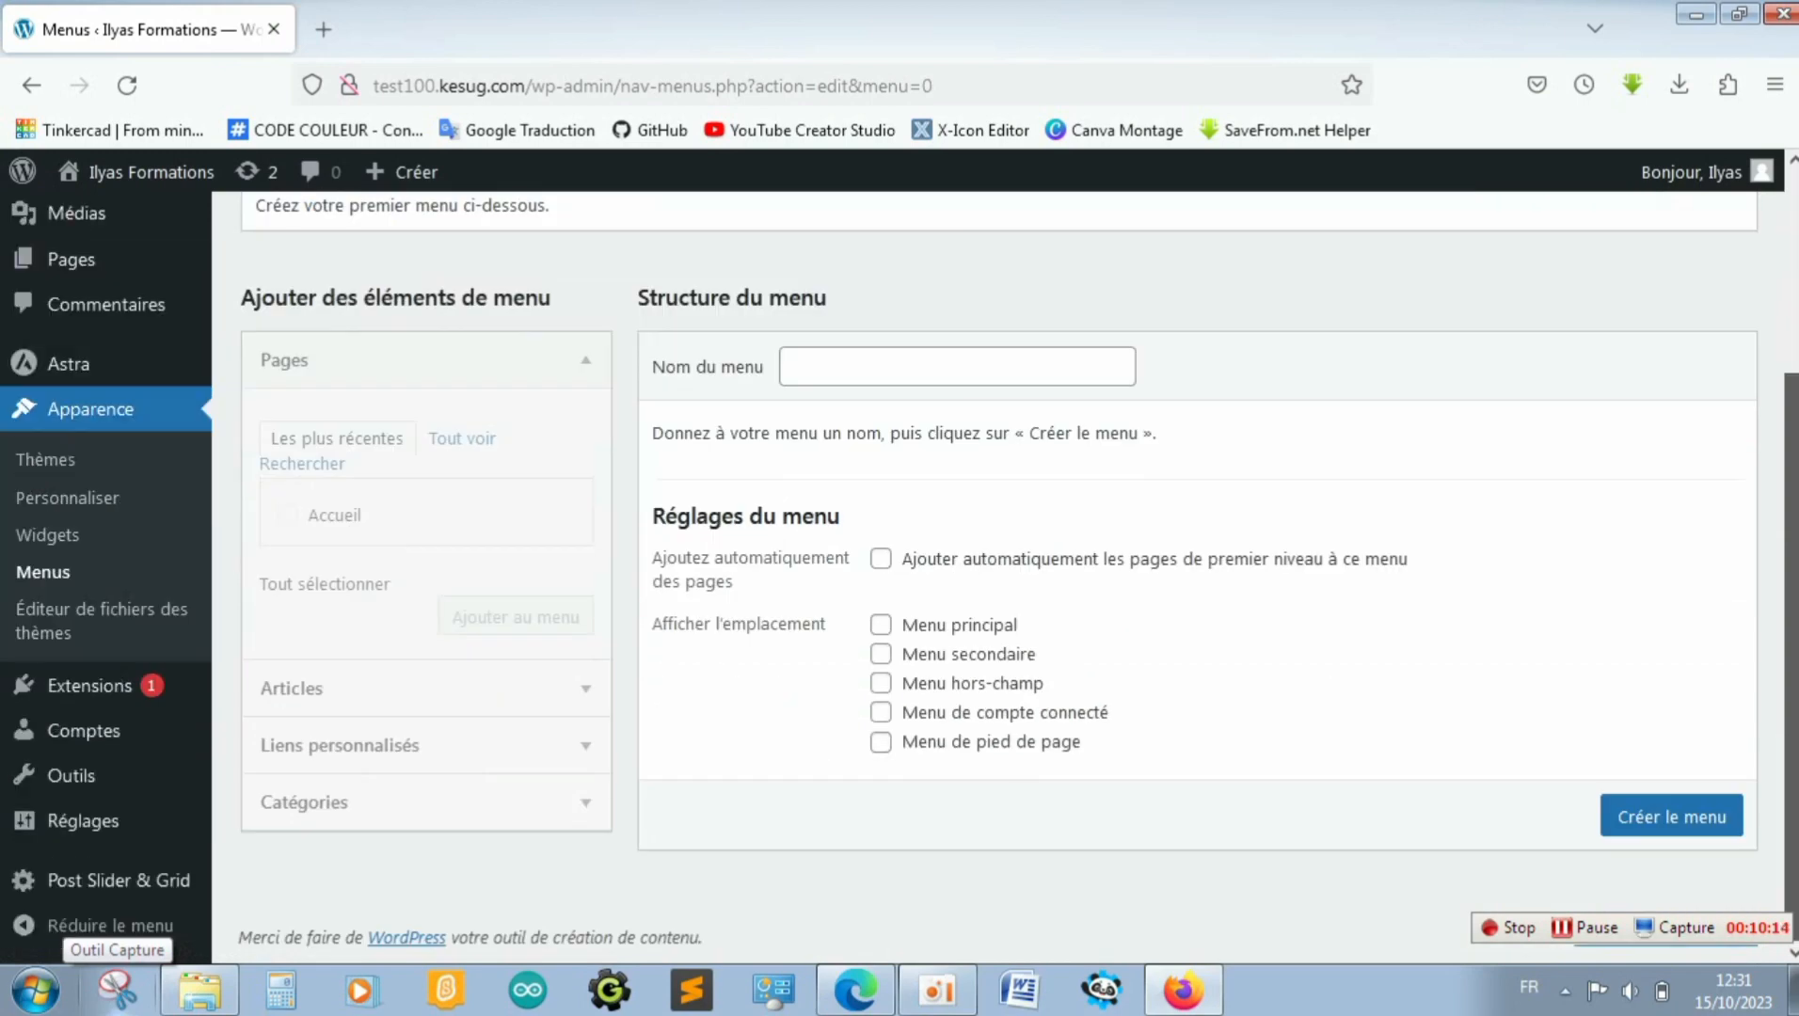
mouse_move(156, 901)
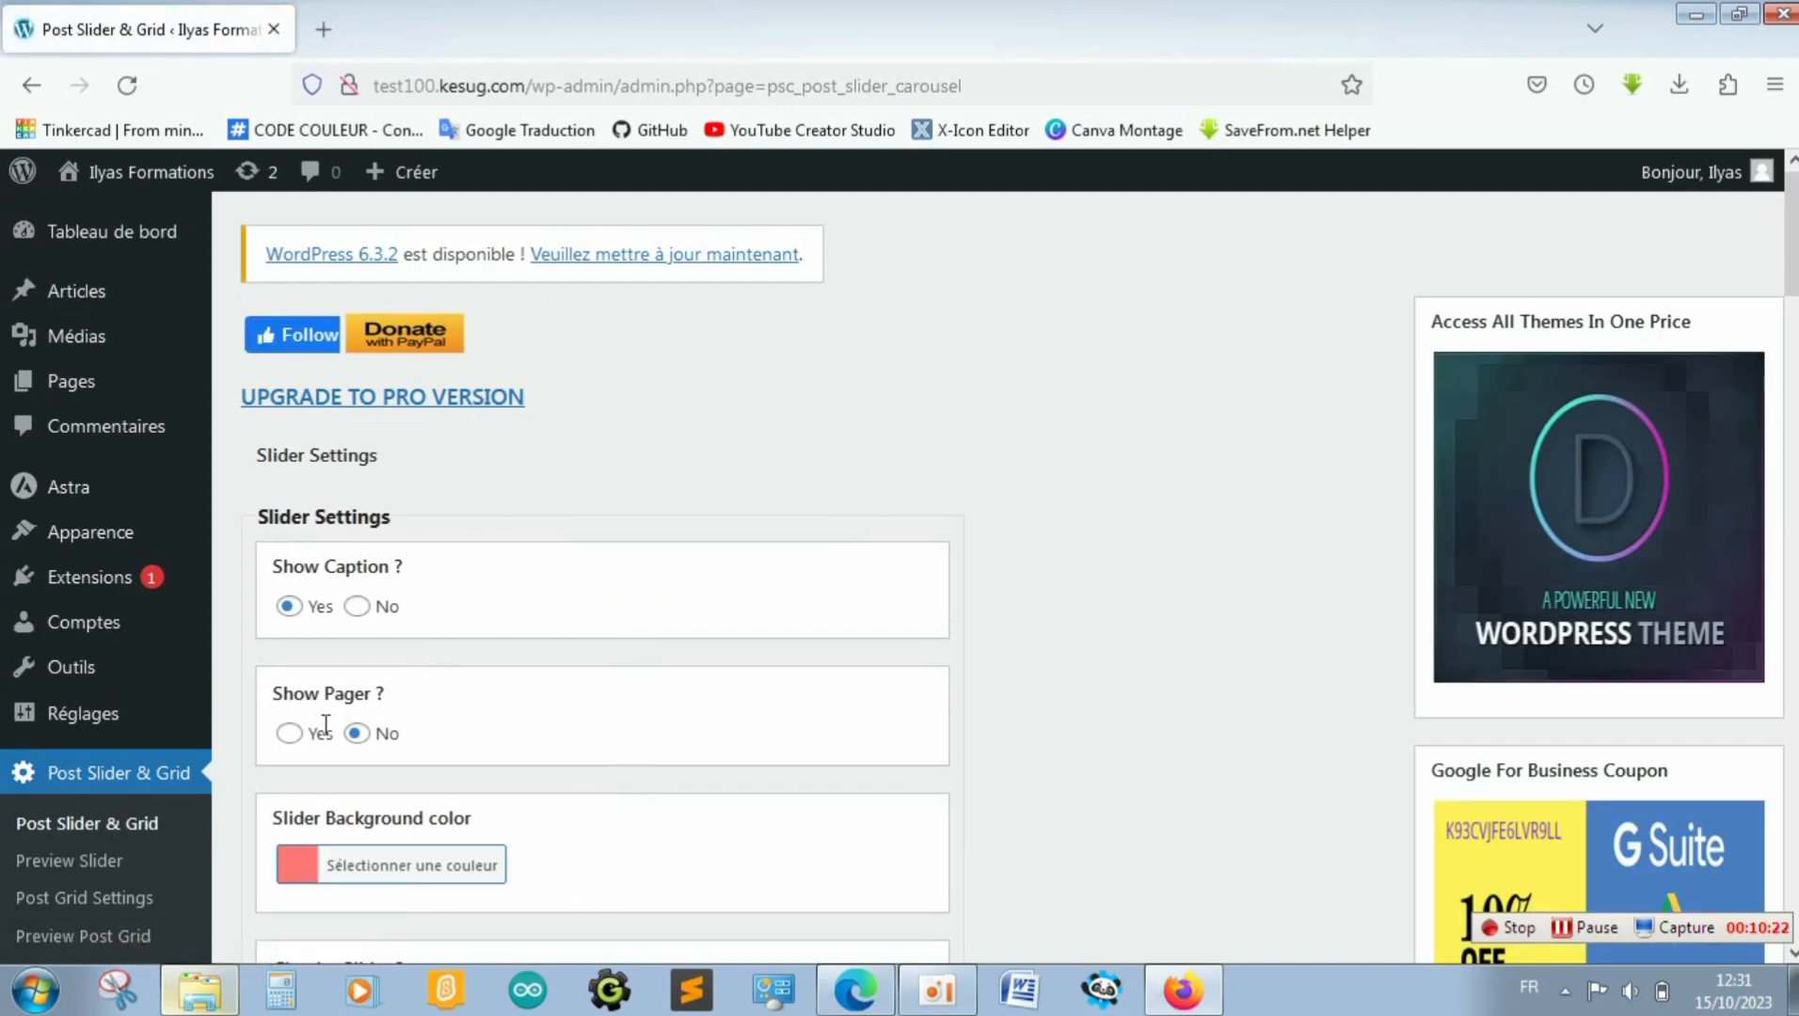
drag(1793, 275, 1793, 881)
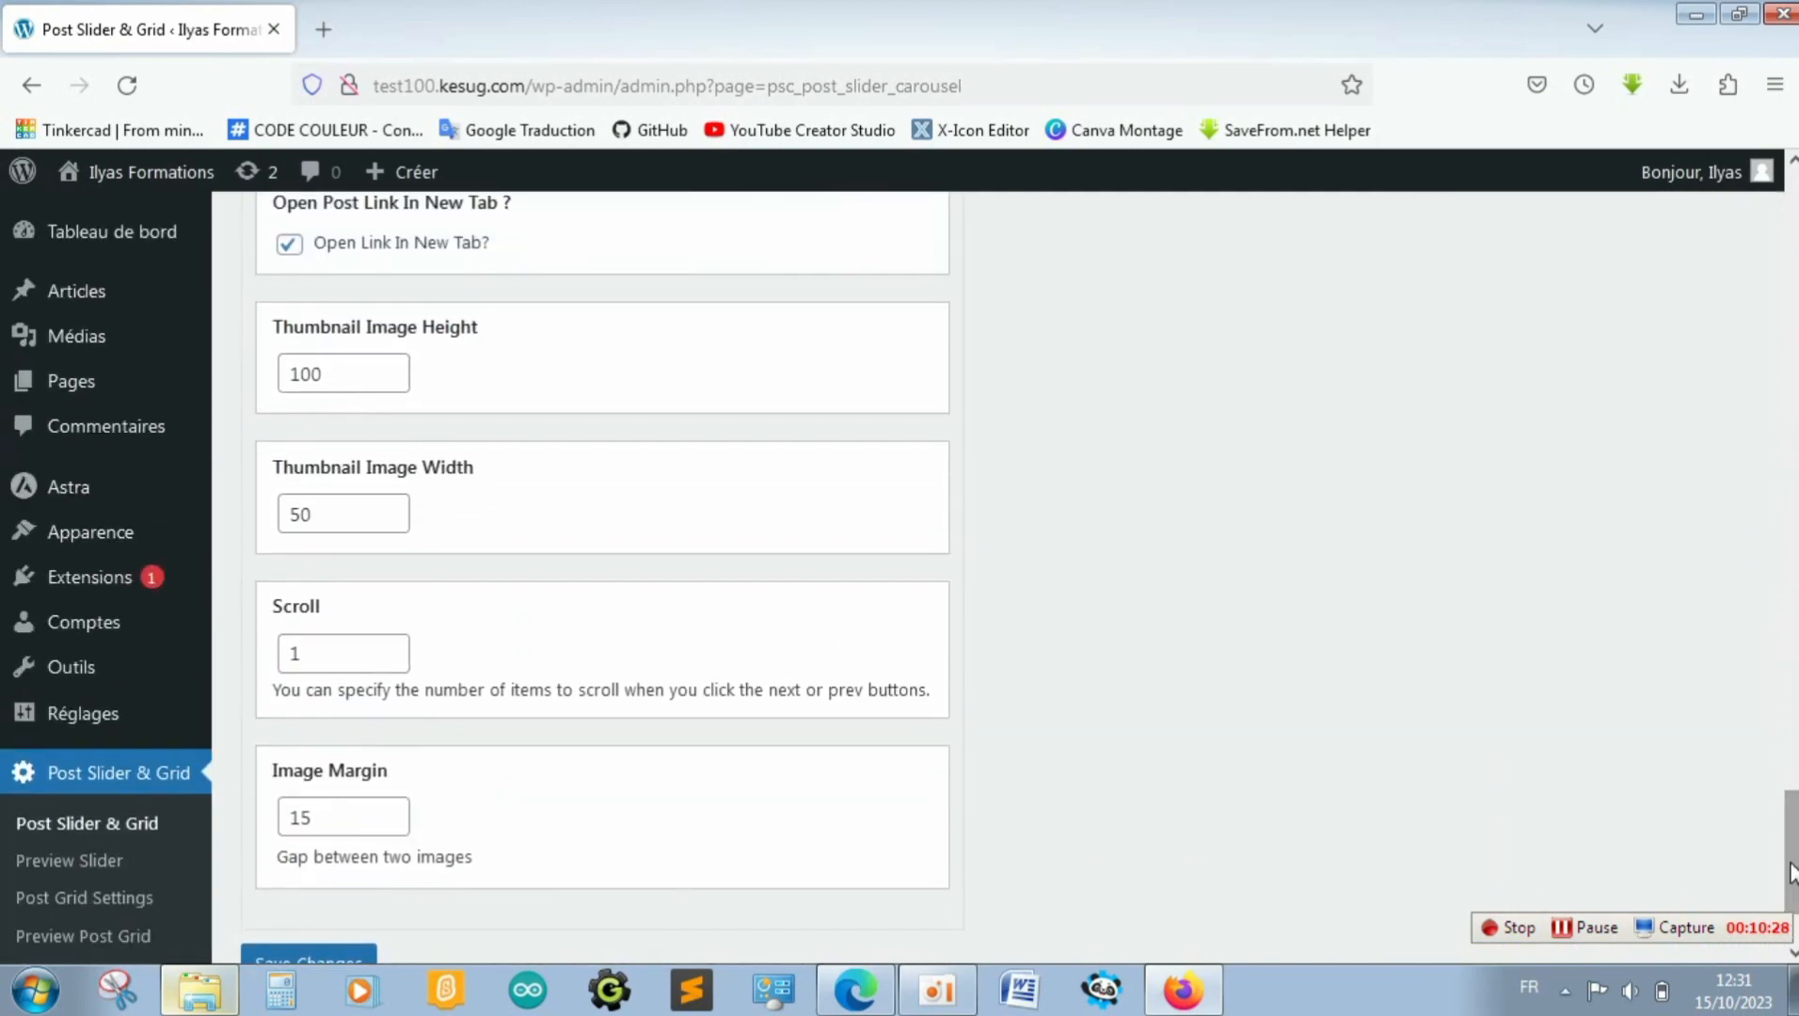
click(344, 513)
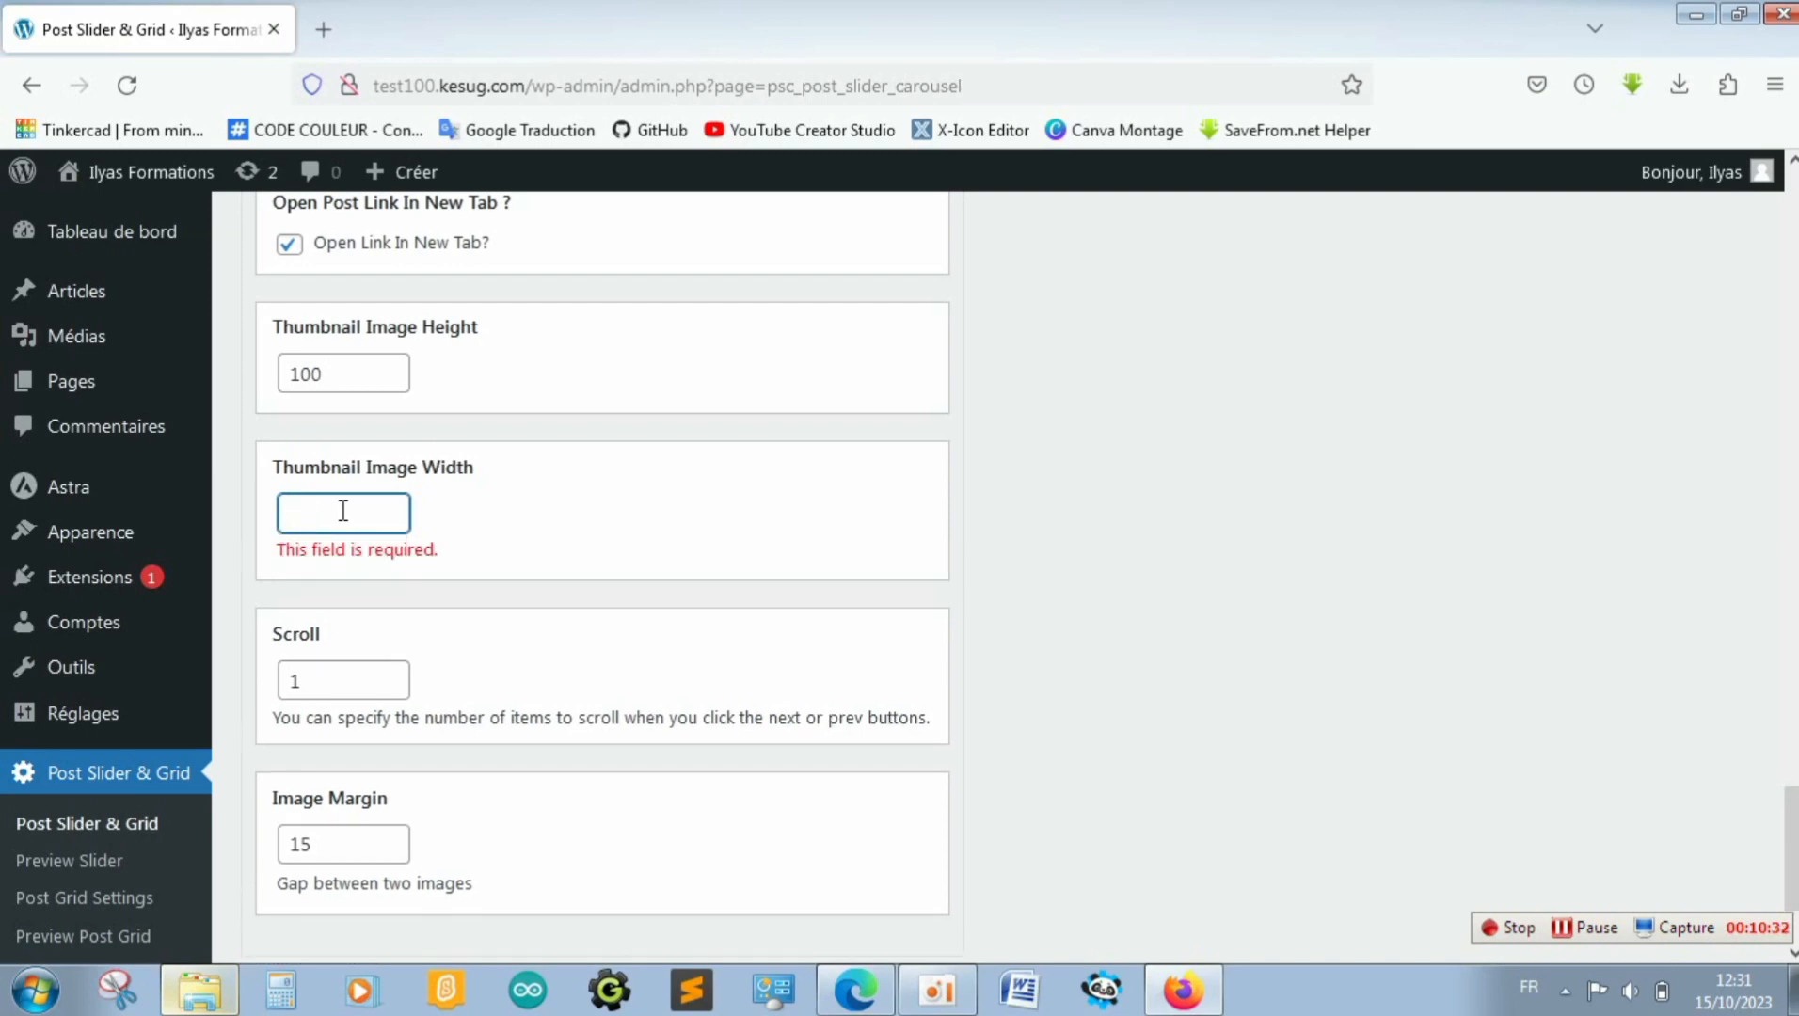
text(100=)
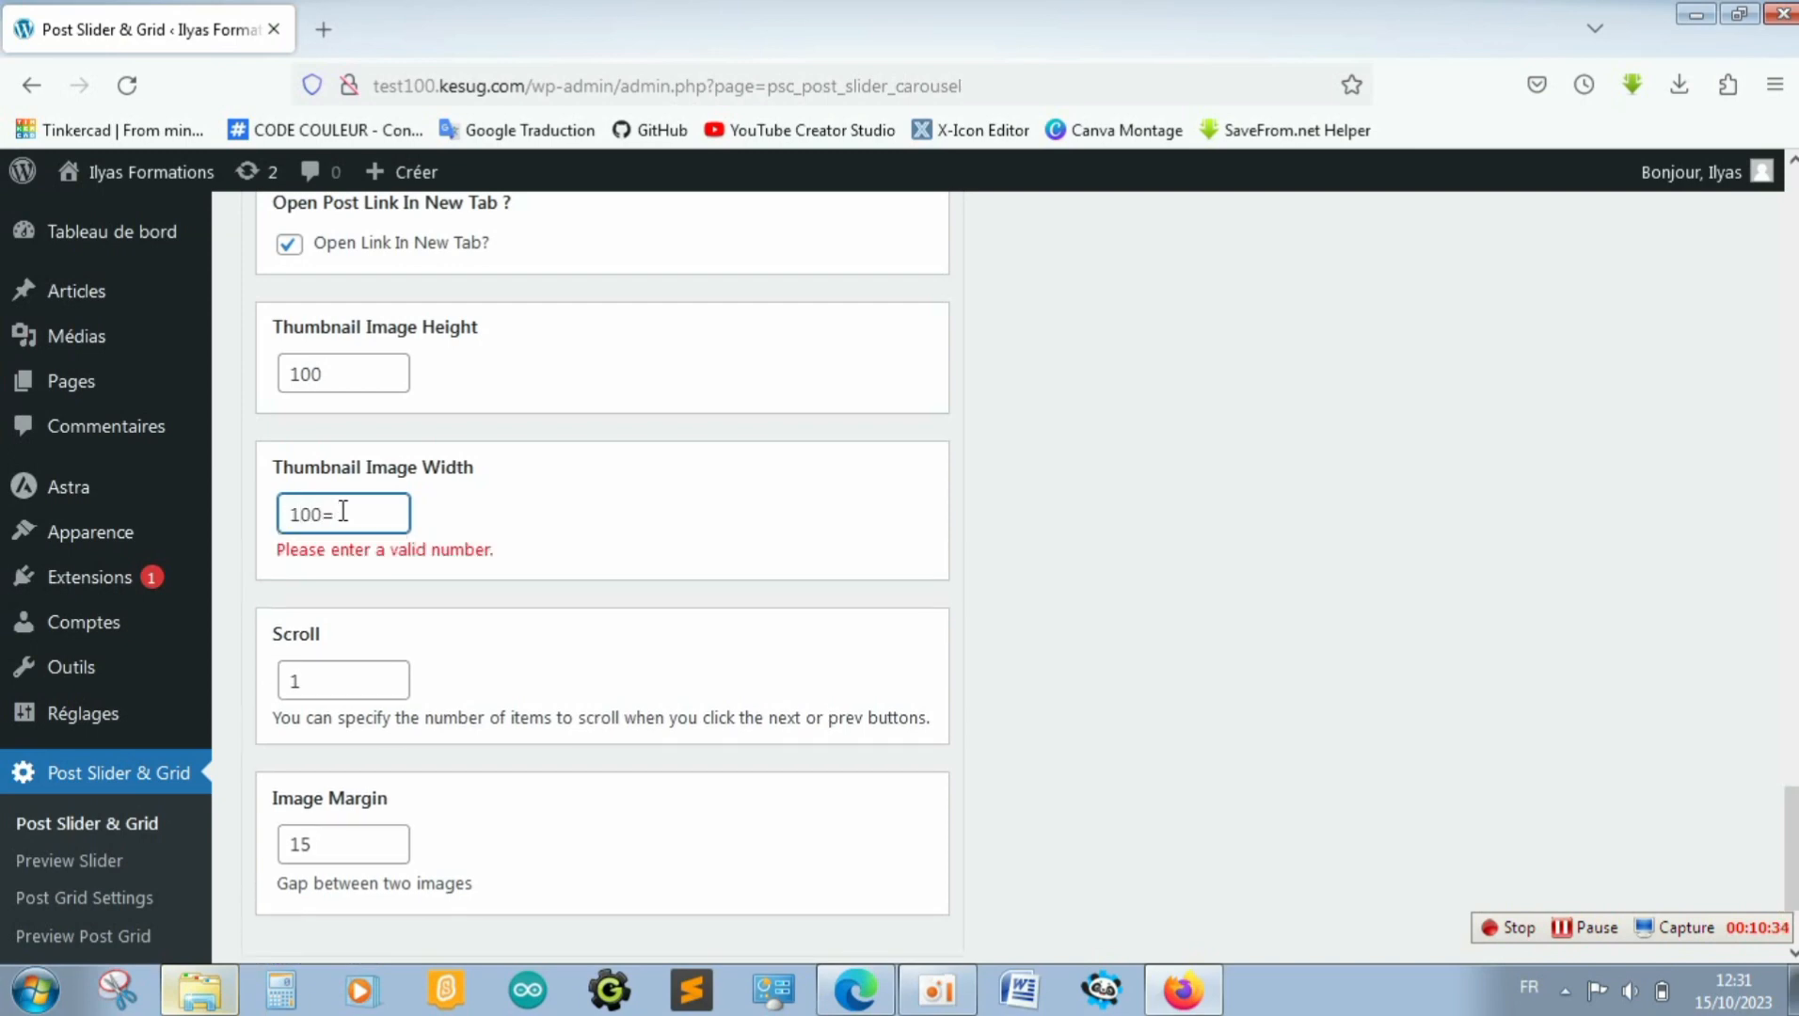
key(BackSpace)
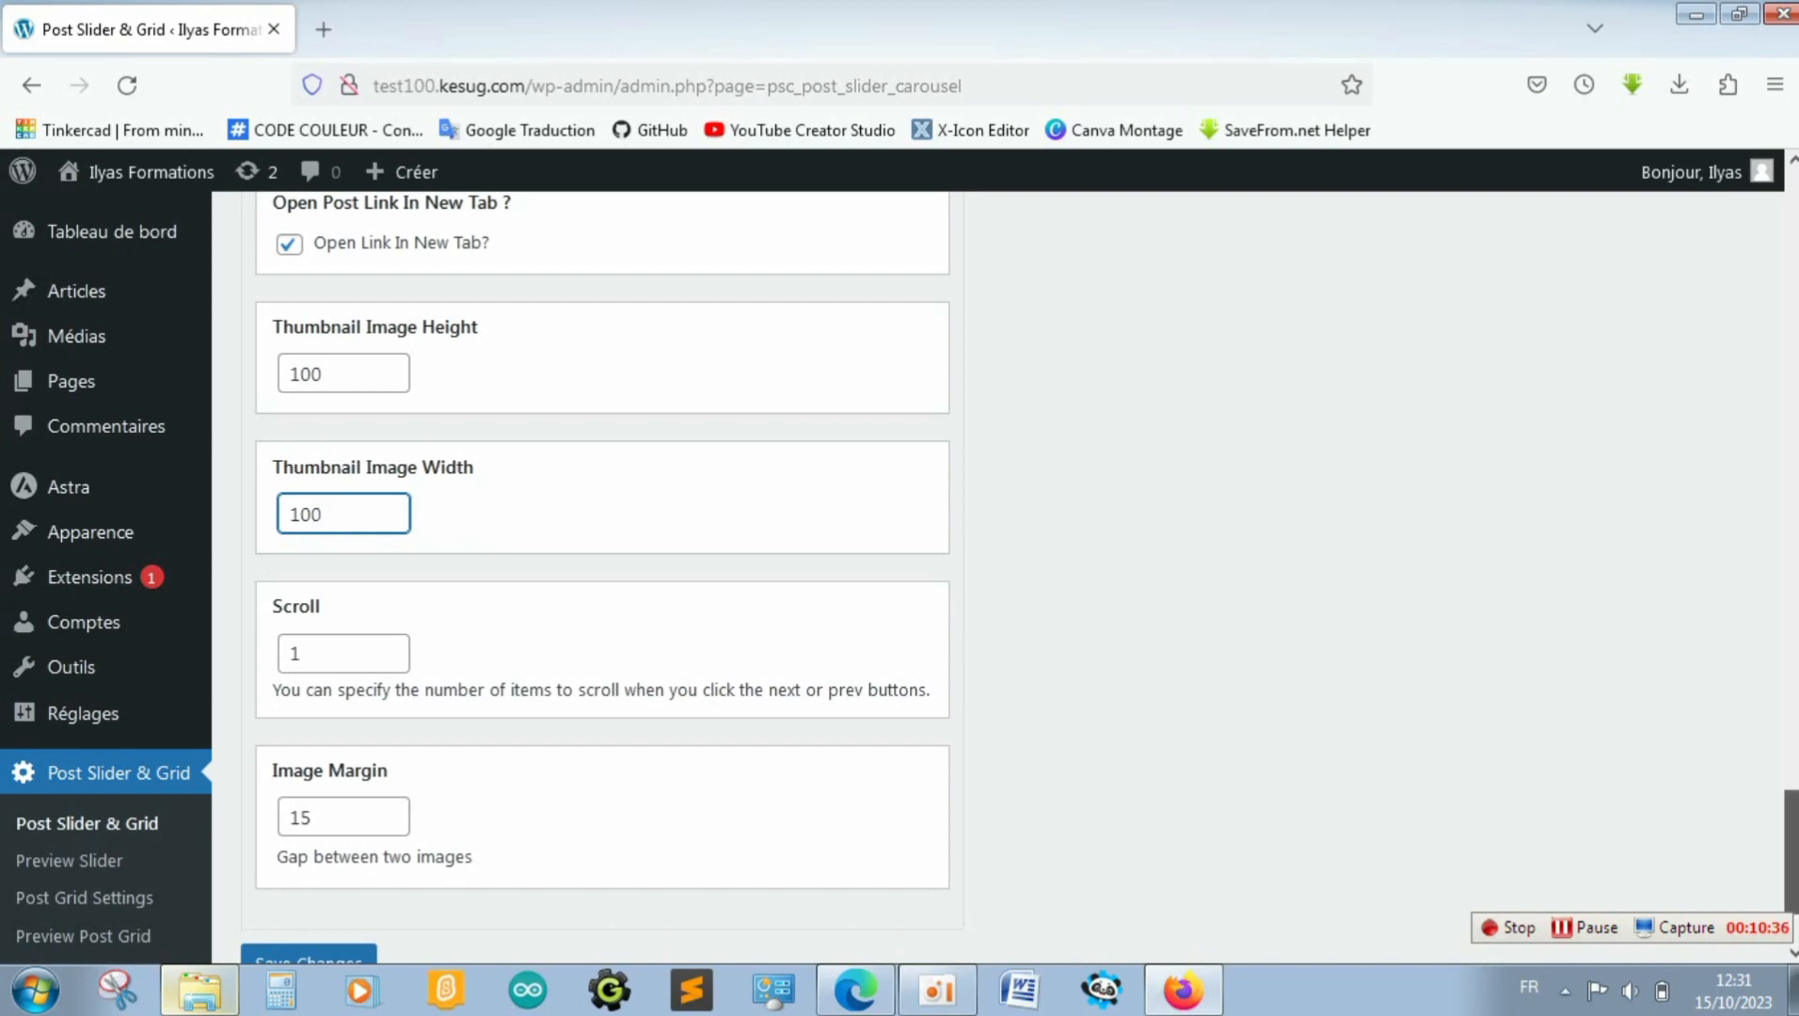
scroll(1431, 619, down, 3)
click(293, 815)
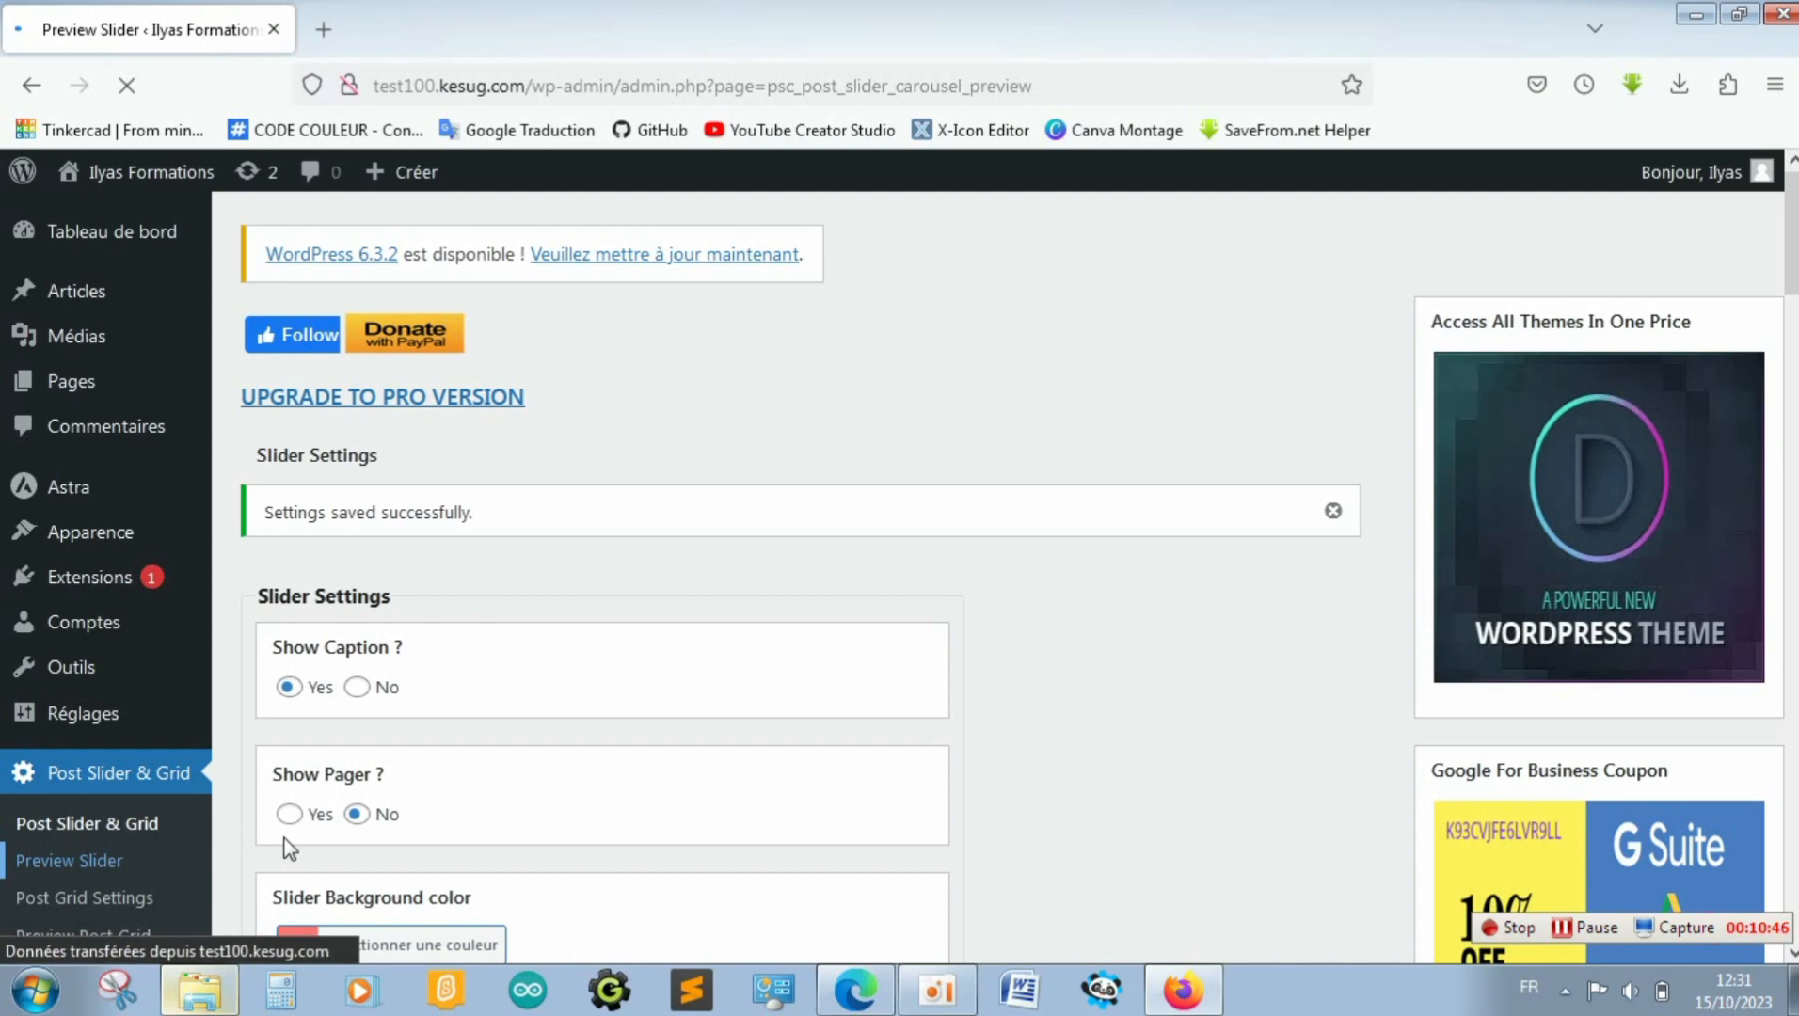
Copy the [psc_print_post_slider_carousel] shortcode for posts and pages from the slider preview page
click(576, 544)
key(ctrl+a)
key(ctrl+c)
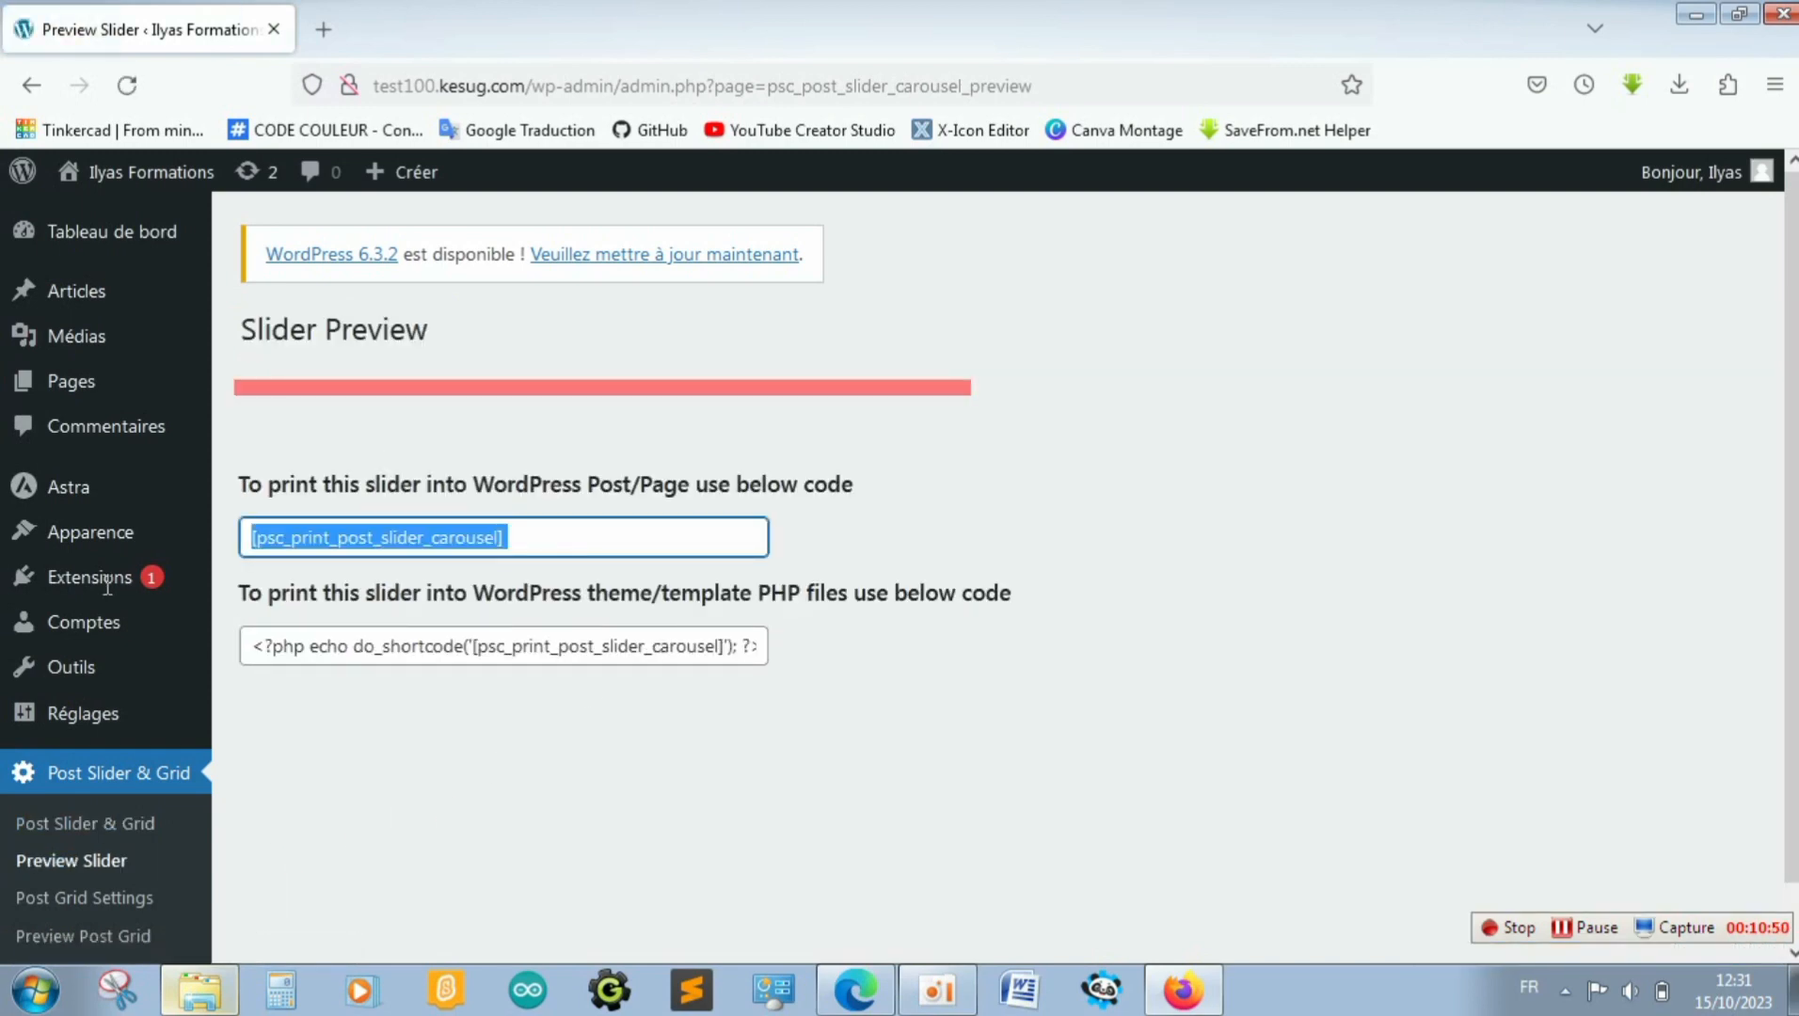
click(938, 383)
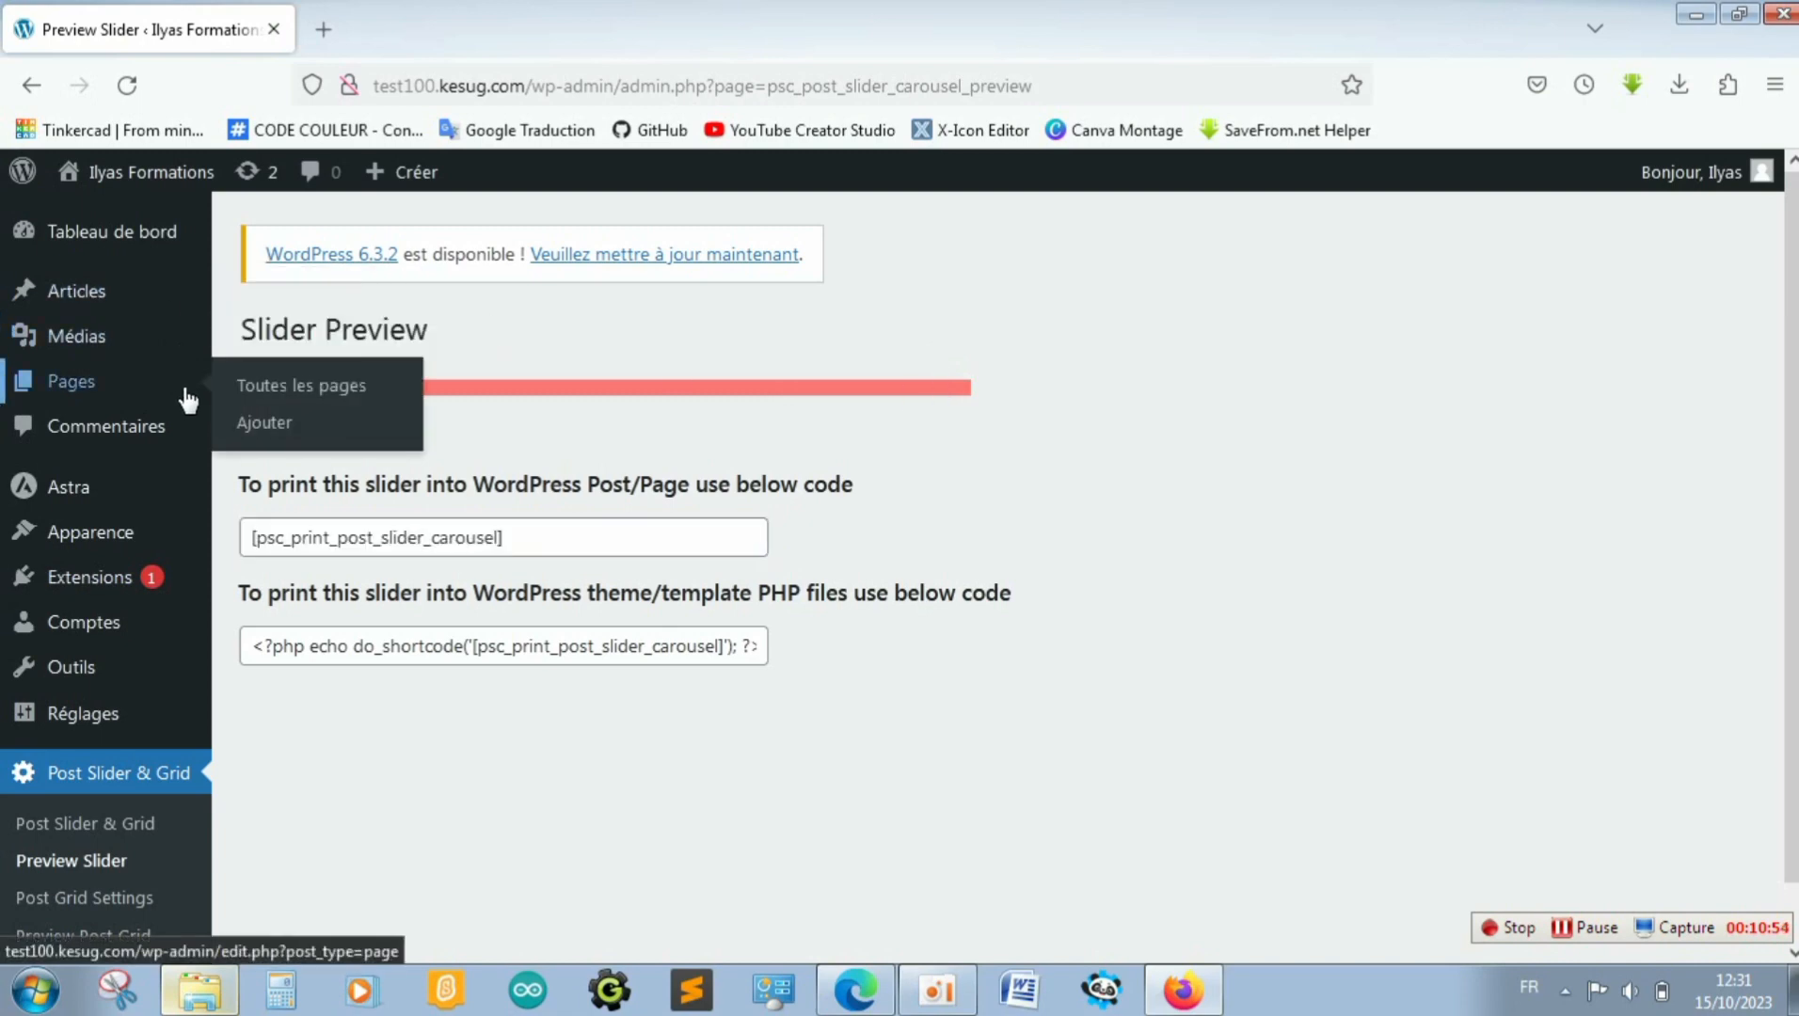
Edit the Accueil page, paste the copied slider shortcode into the empty Code court block and update the page
mouse_move(204, 496)
mouse_move(108, 304)
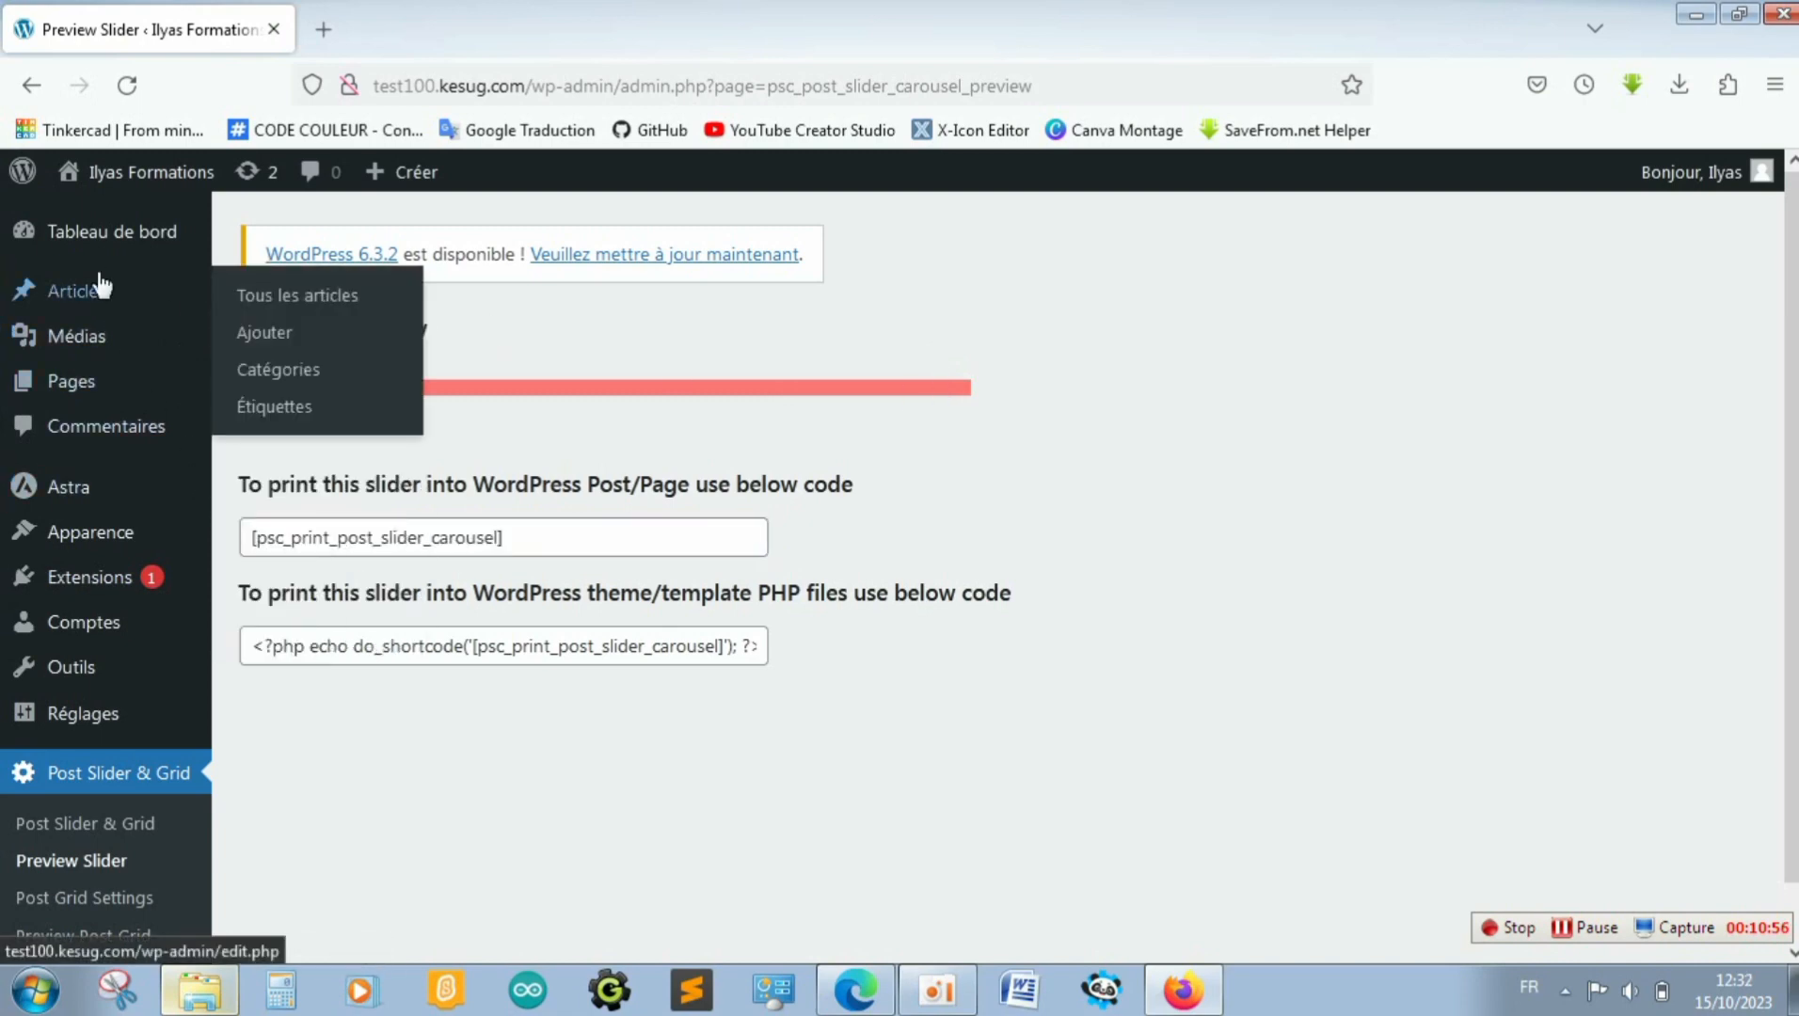
mouse_move(125, 398)
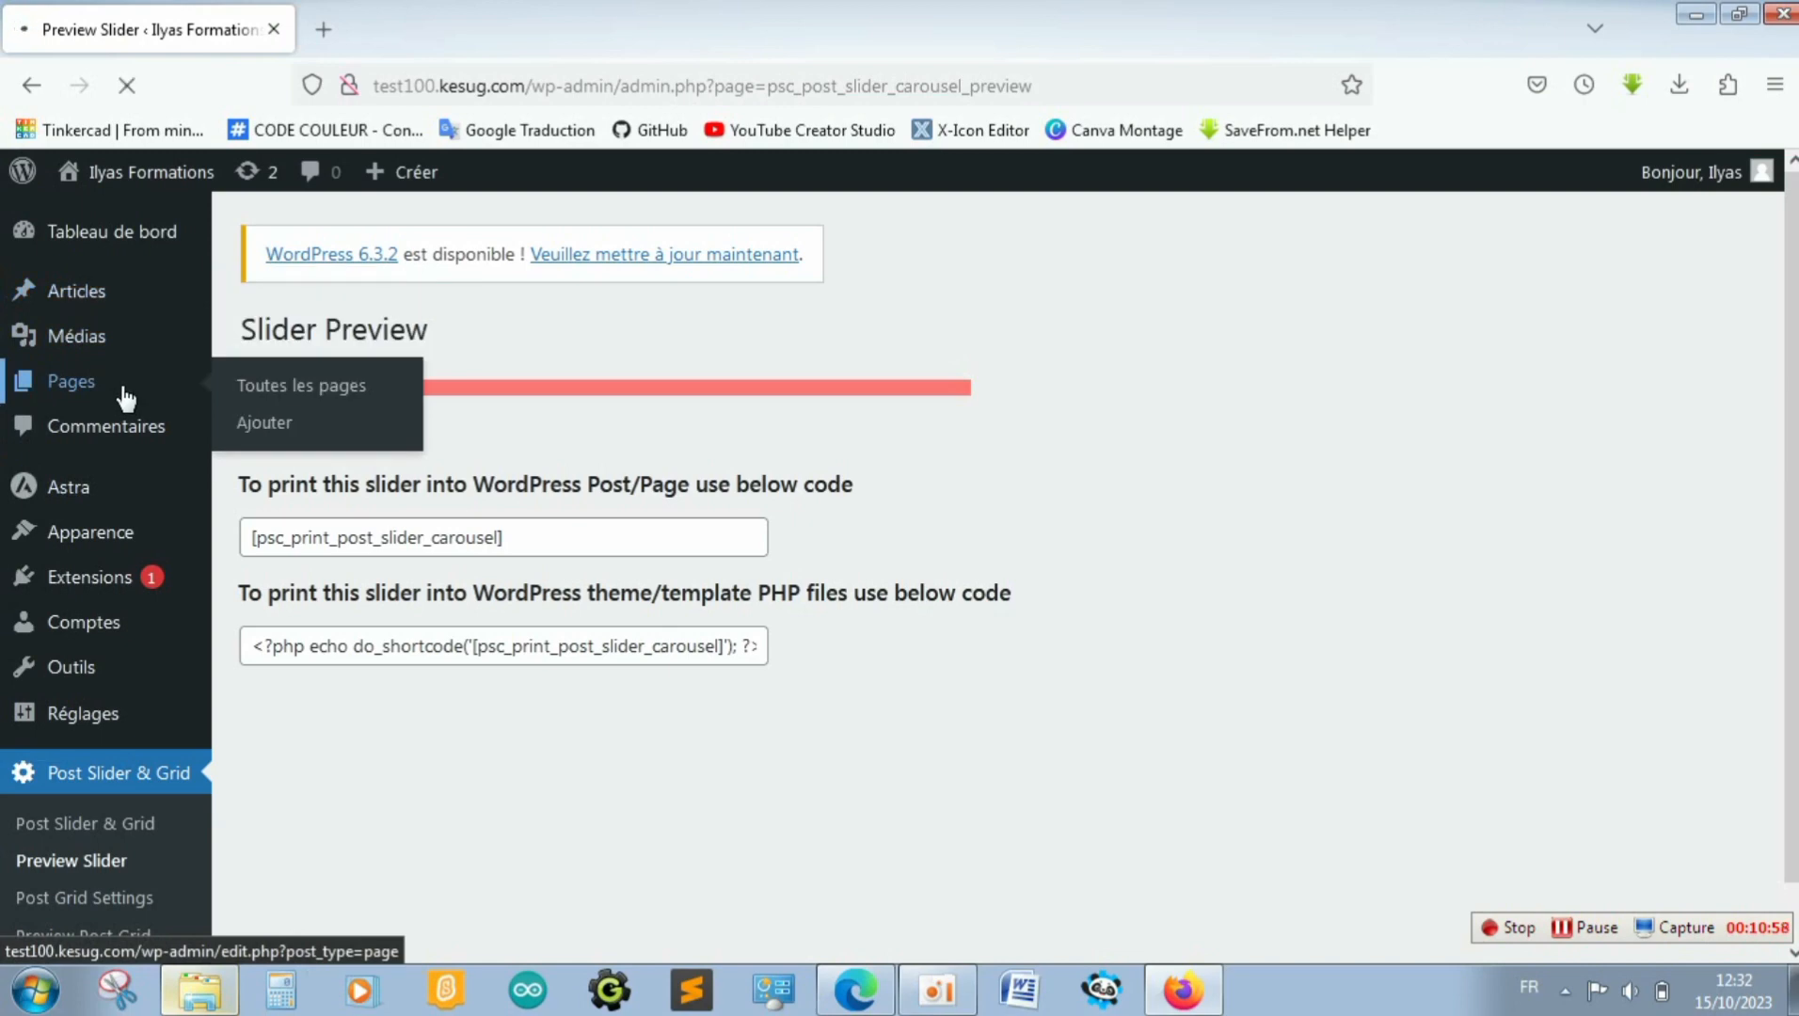
mouse_move(374, 585)
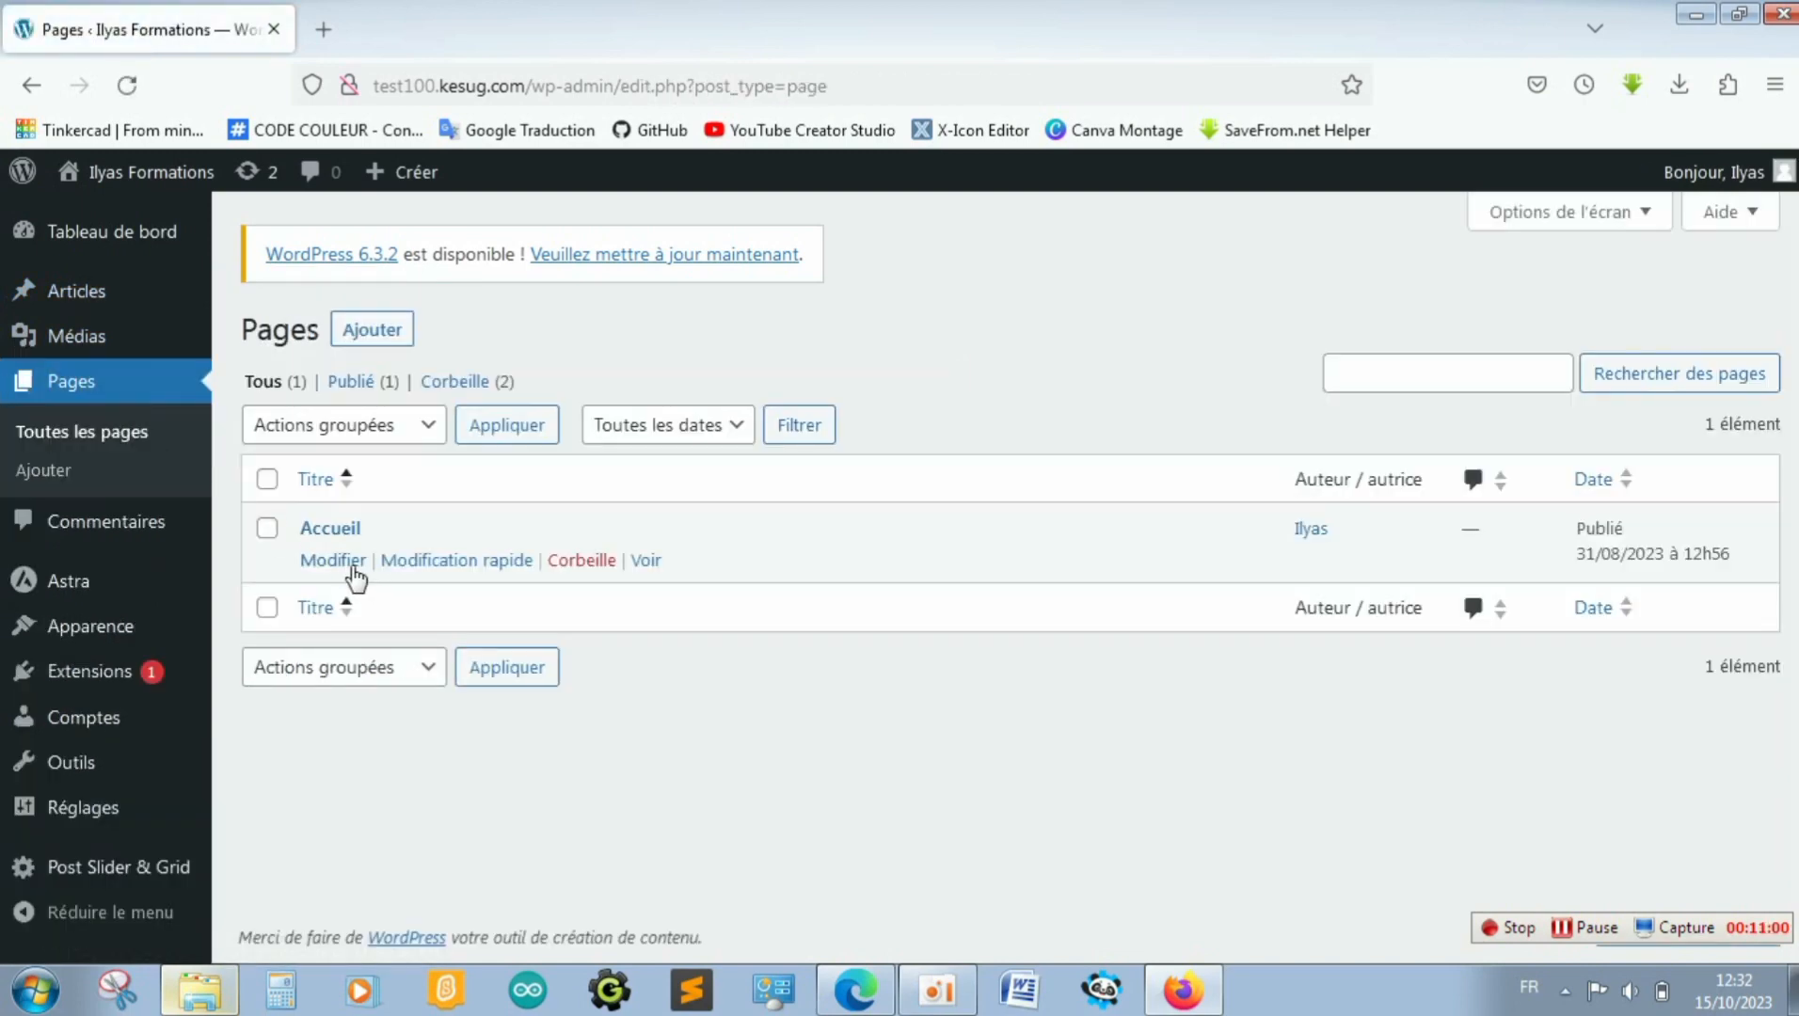
click(333, 561)
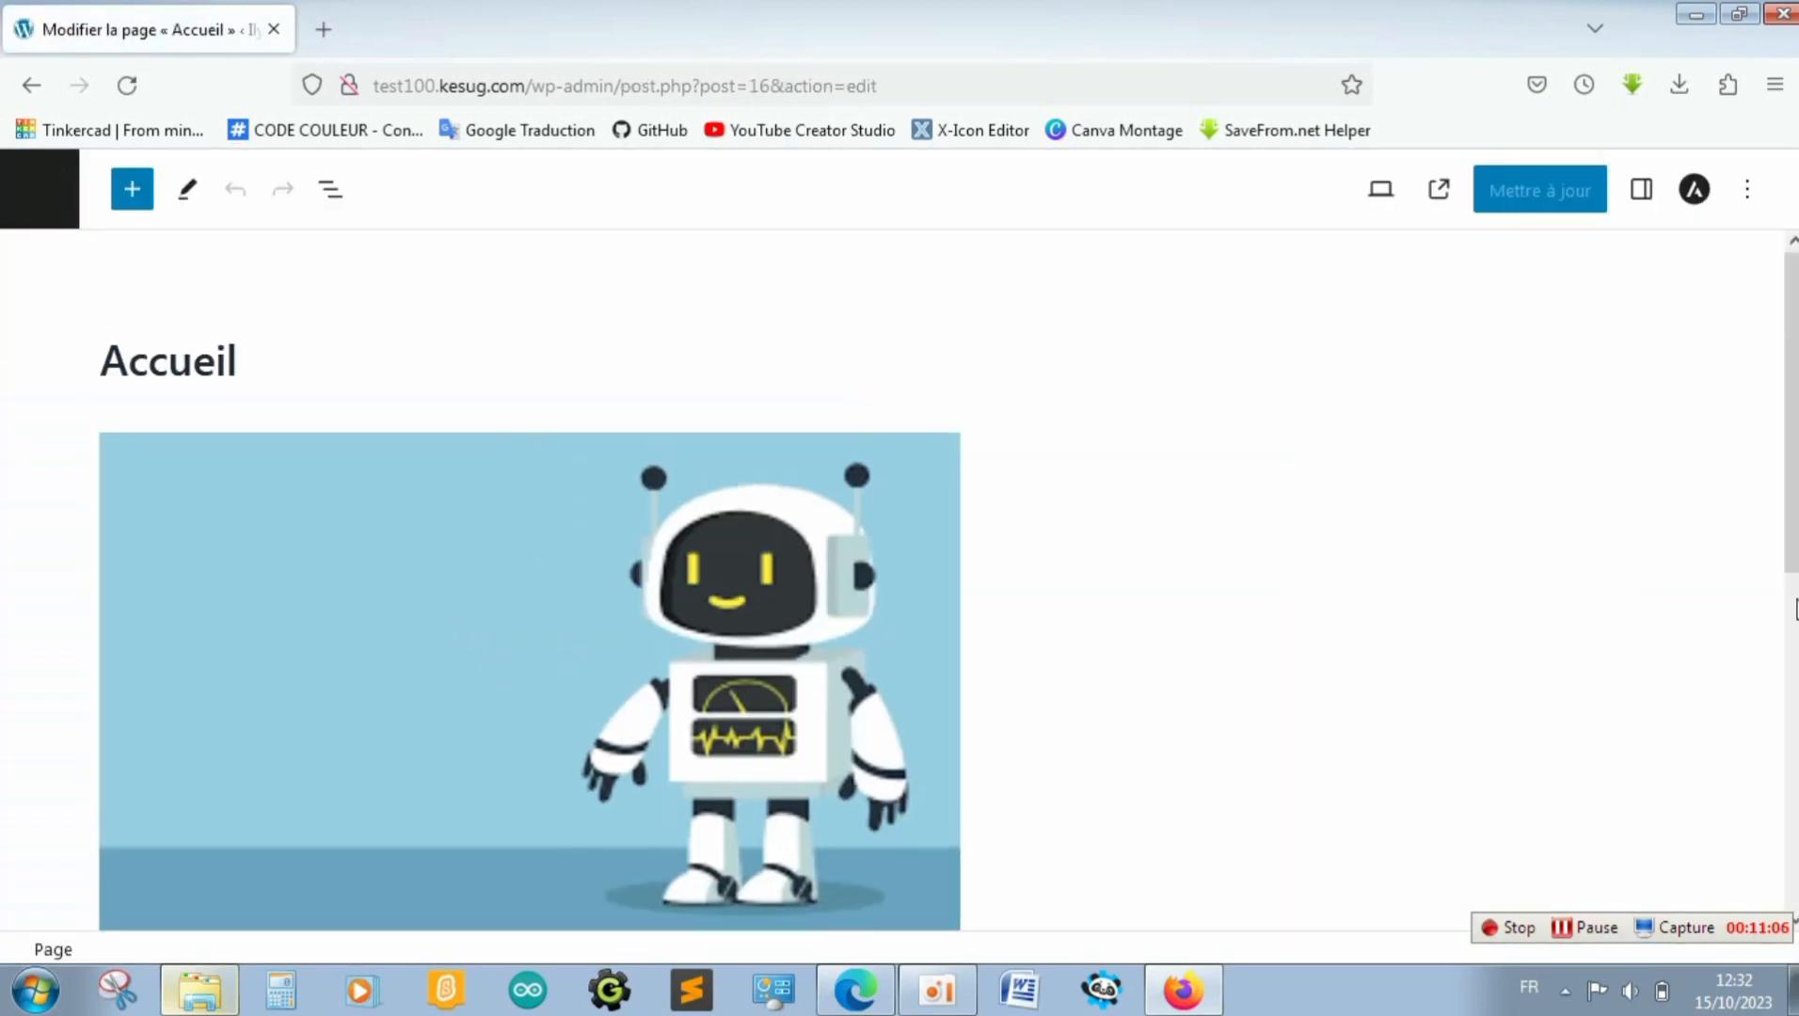
scroll(711, 578, down, 5)
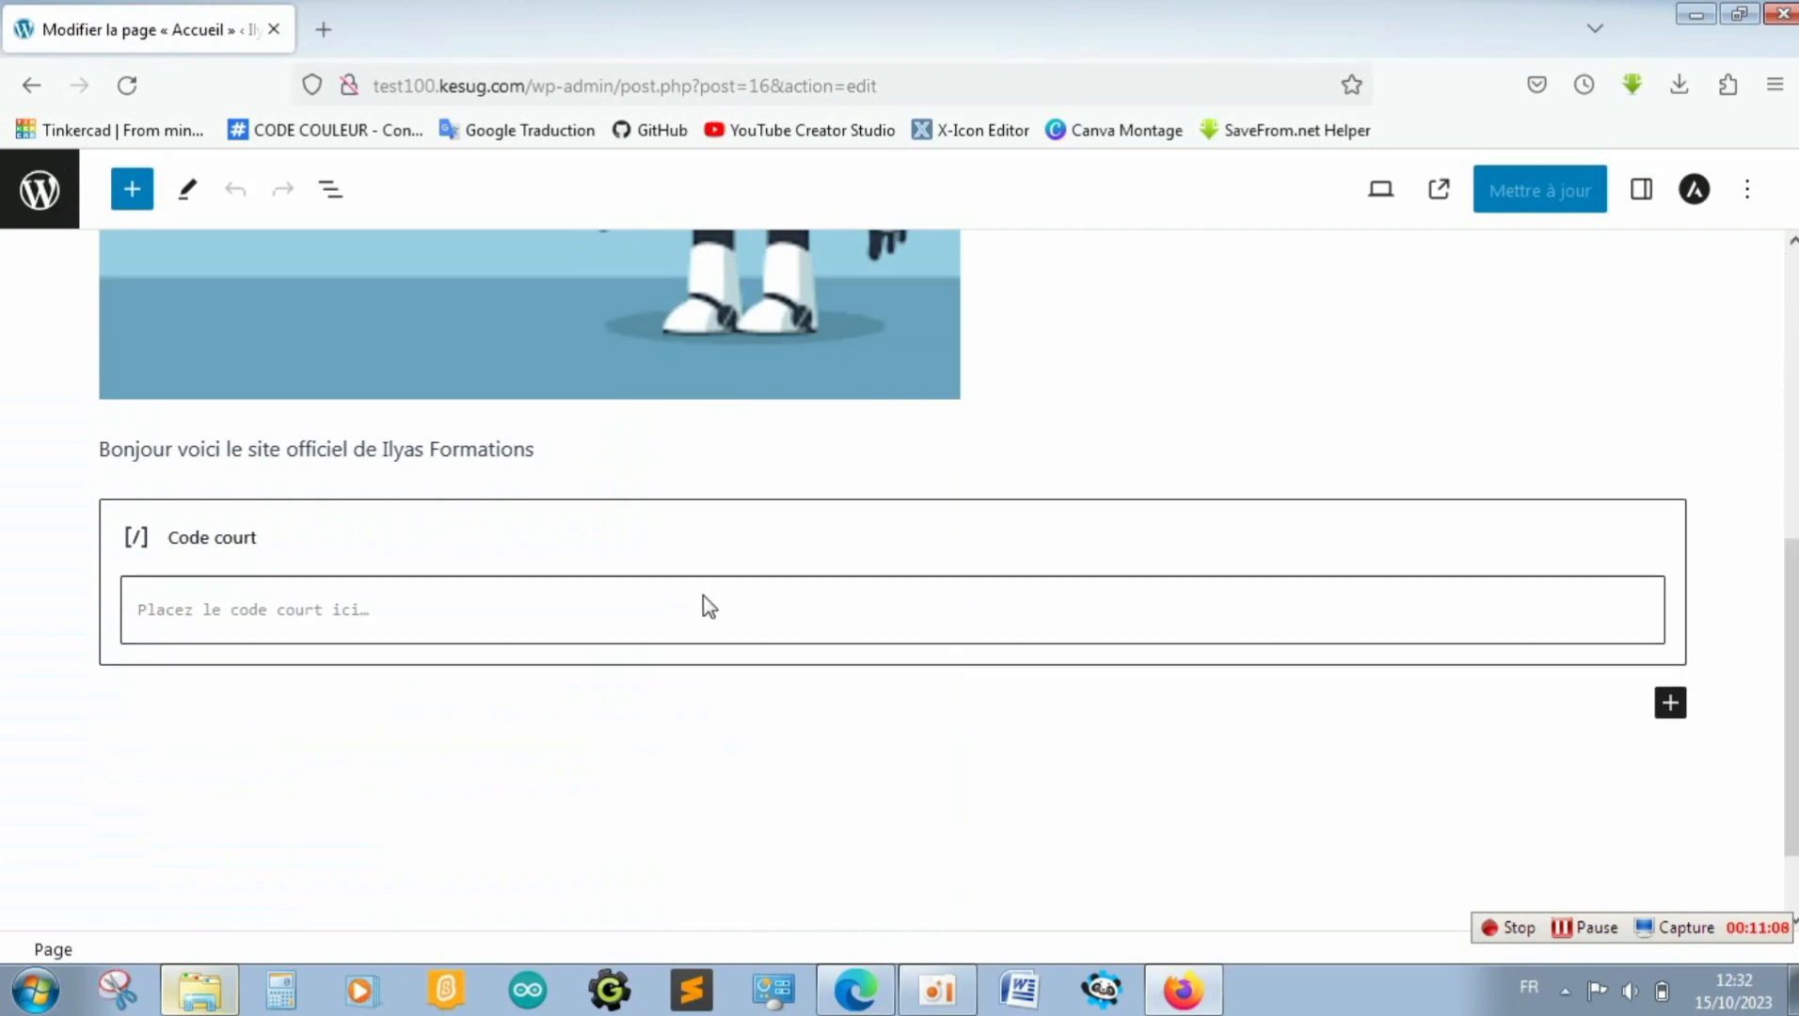
click(723, 613)
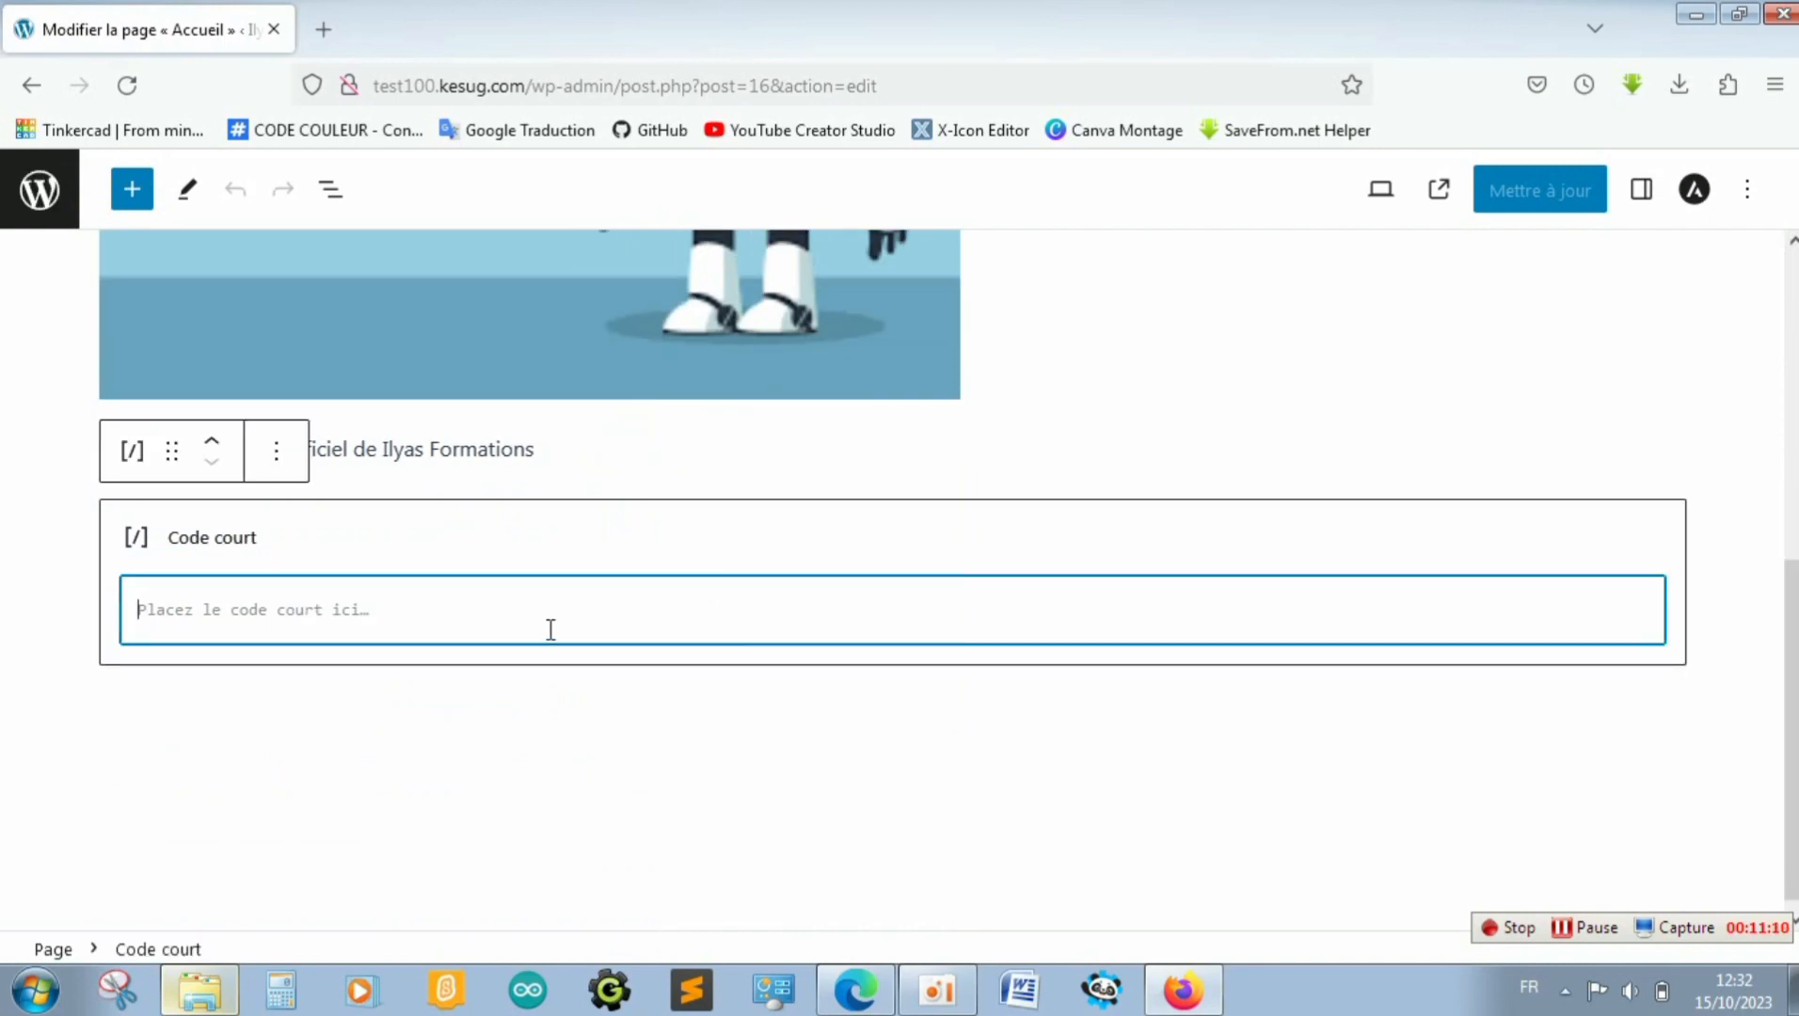
key(ctrl+v)
click(1516, 205)
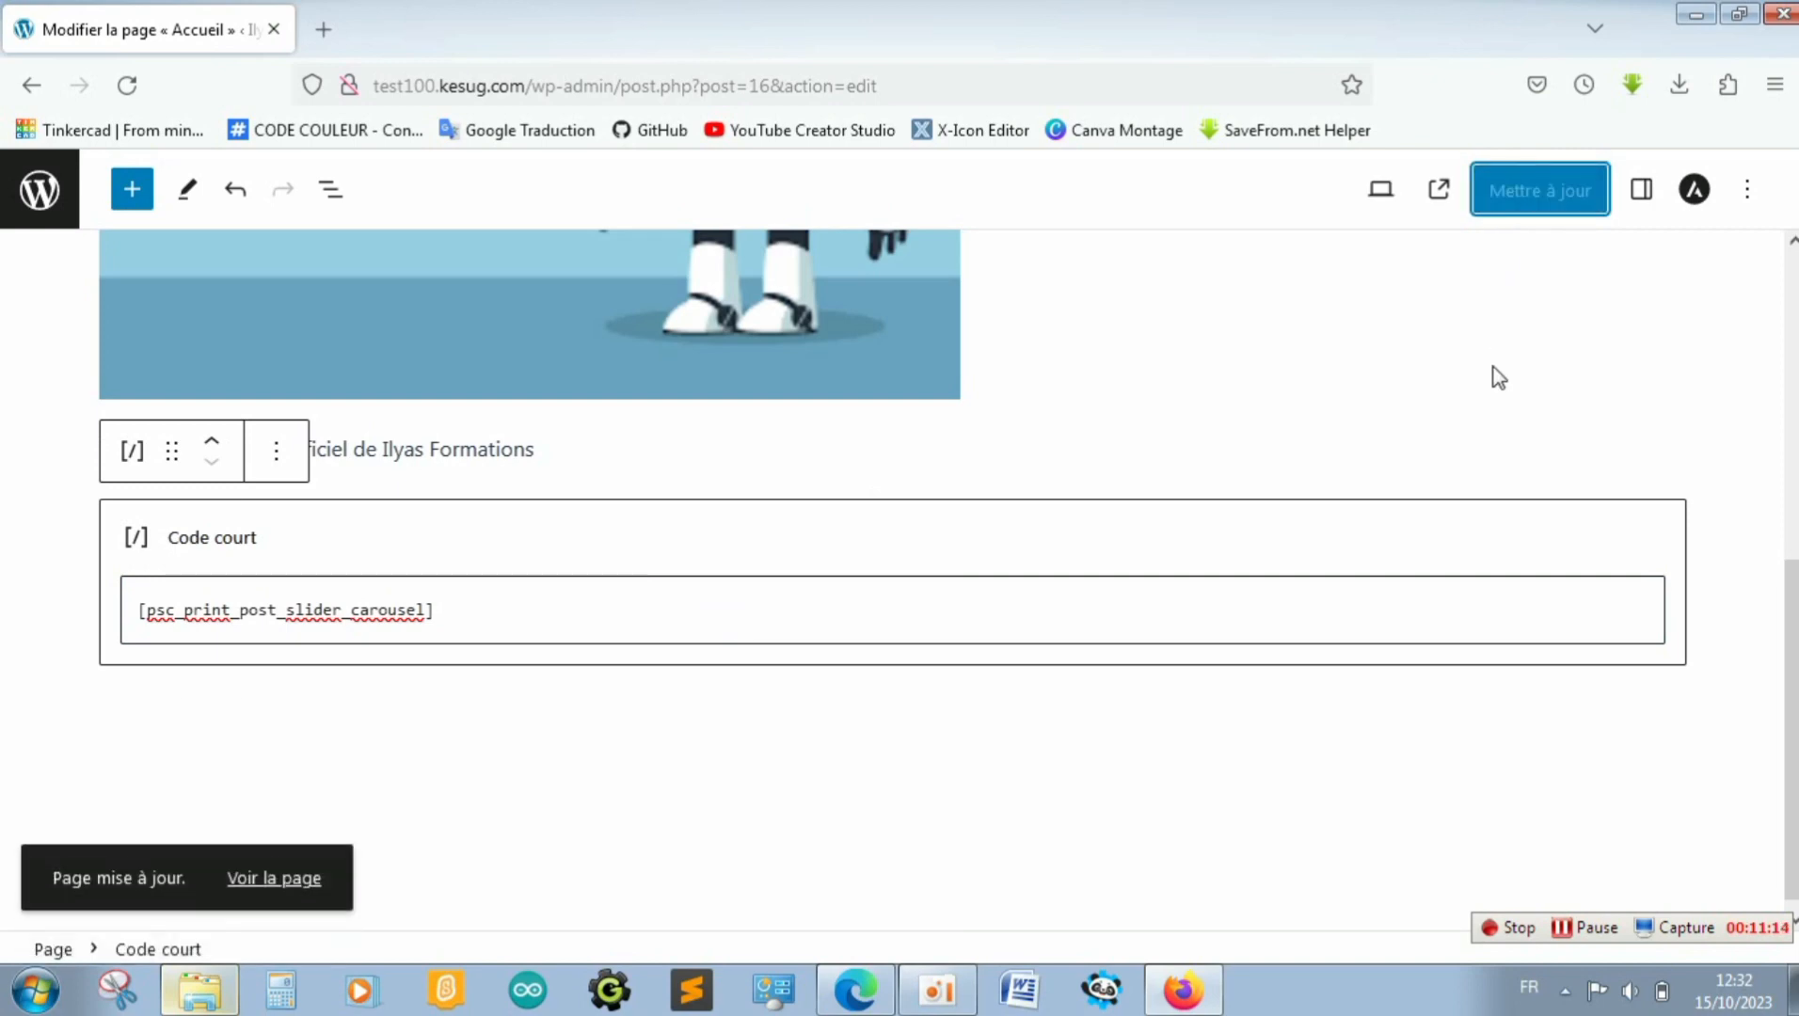
View the published Accueil page and check the slider area below its text
click(254, 883)
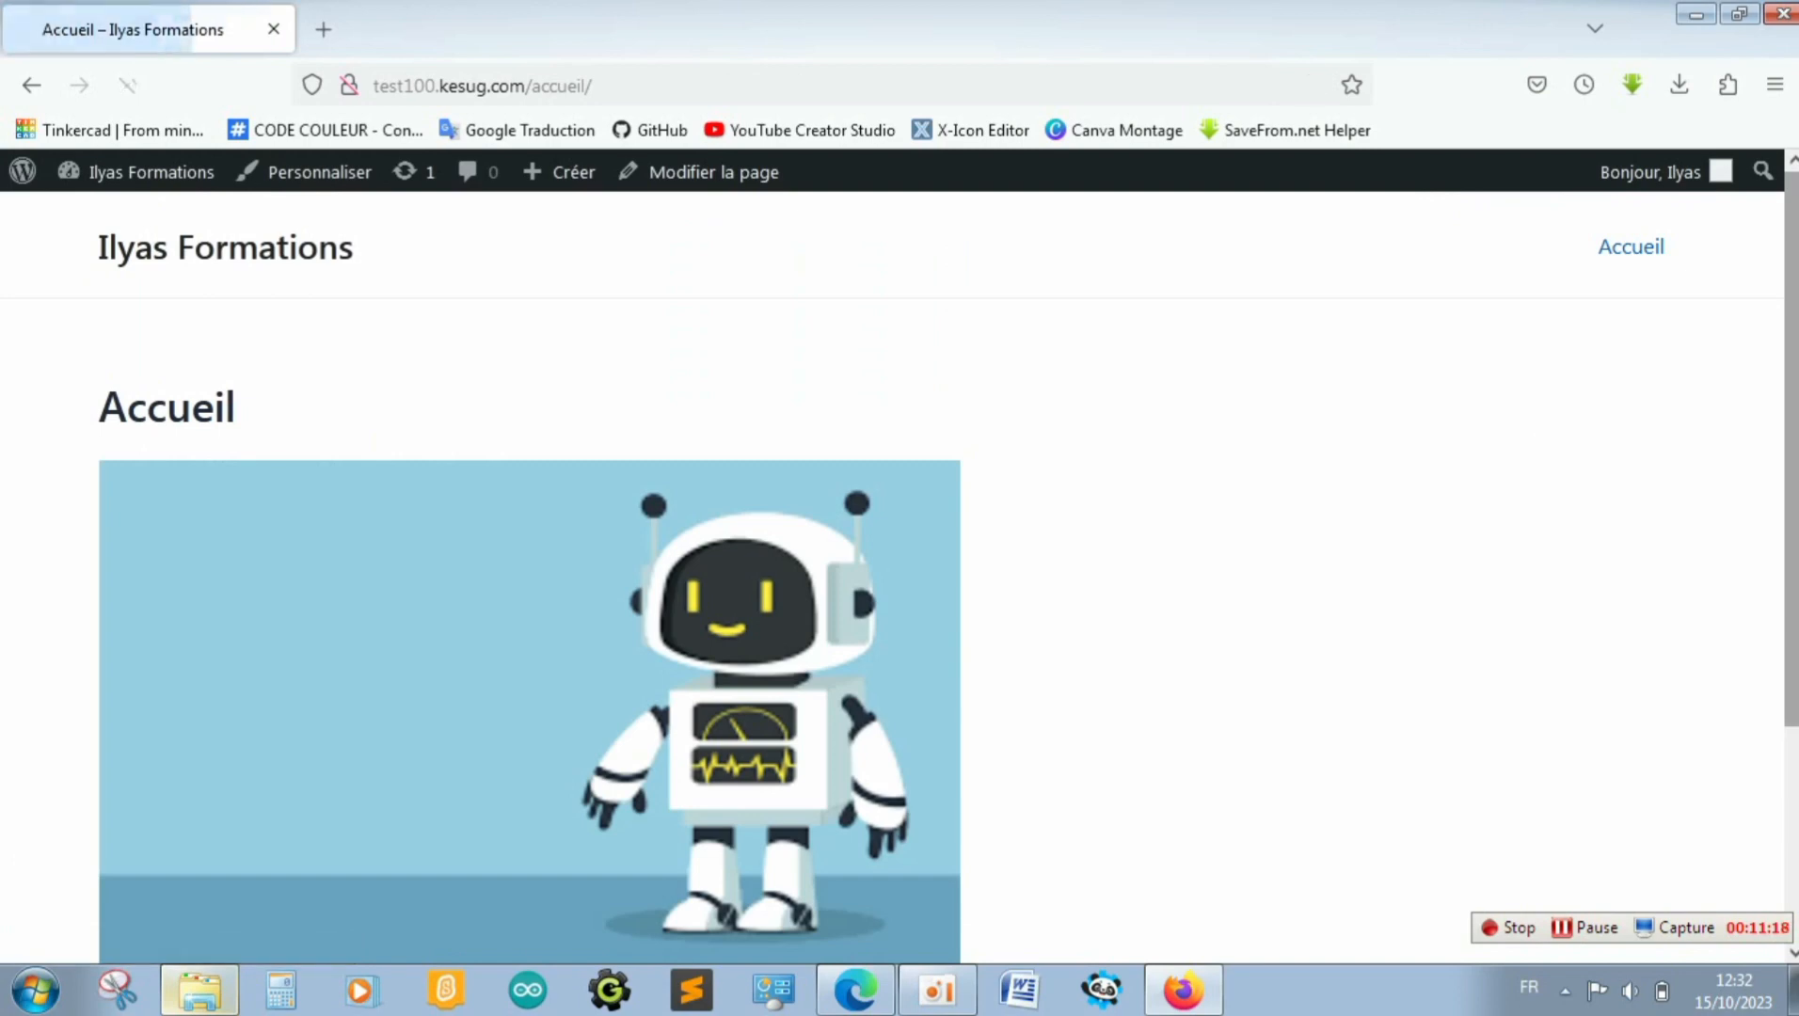
drag(1793, 532, 1794, 757)
Reopen the Post Slider & Grid slider settings and review the thumbnail, link and category inclusion options
mouse_move(151, 183)
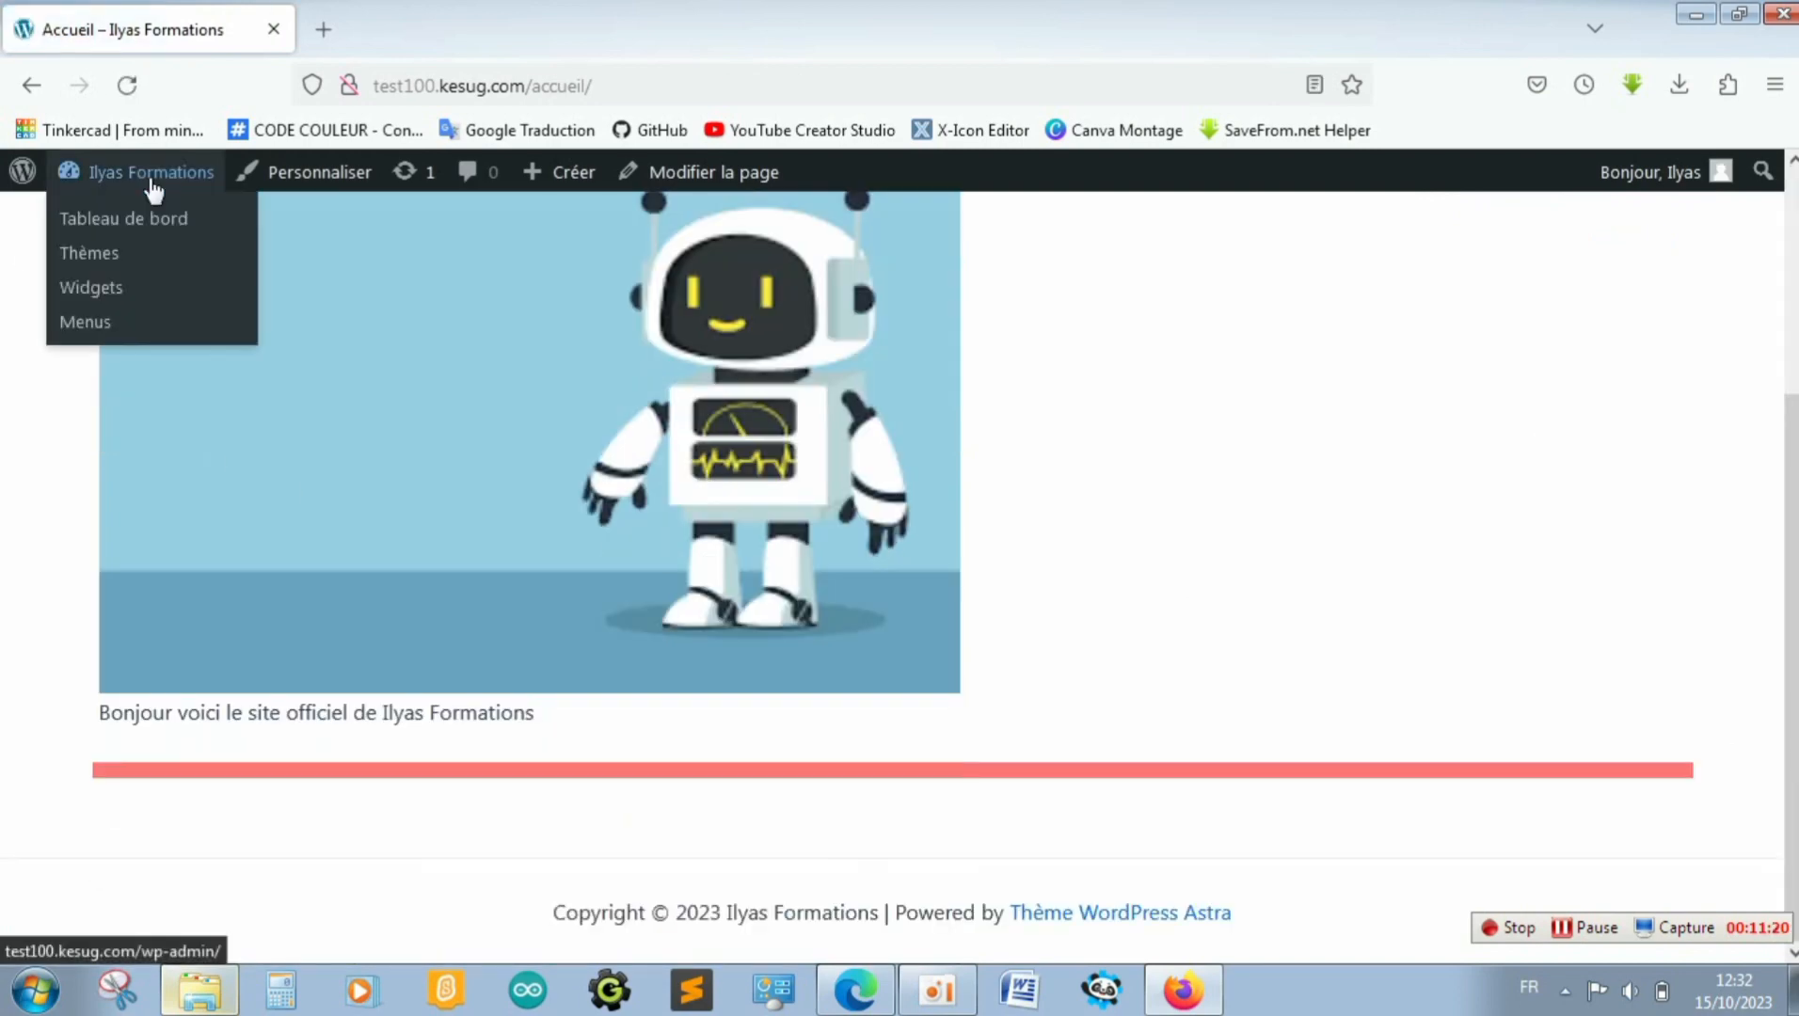
click(99, 226)
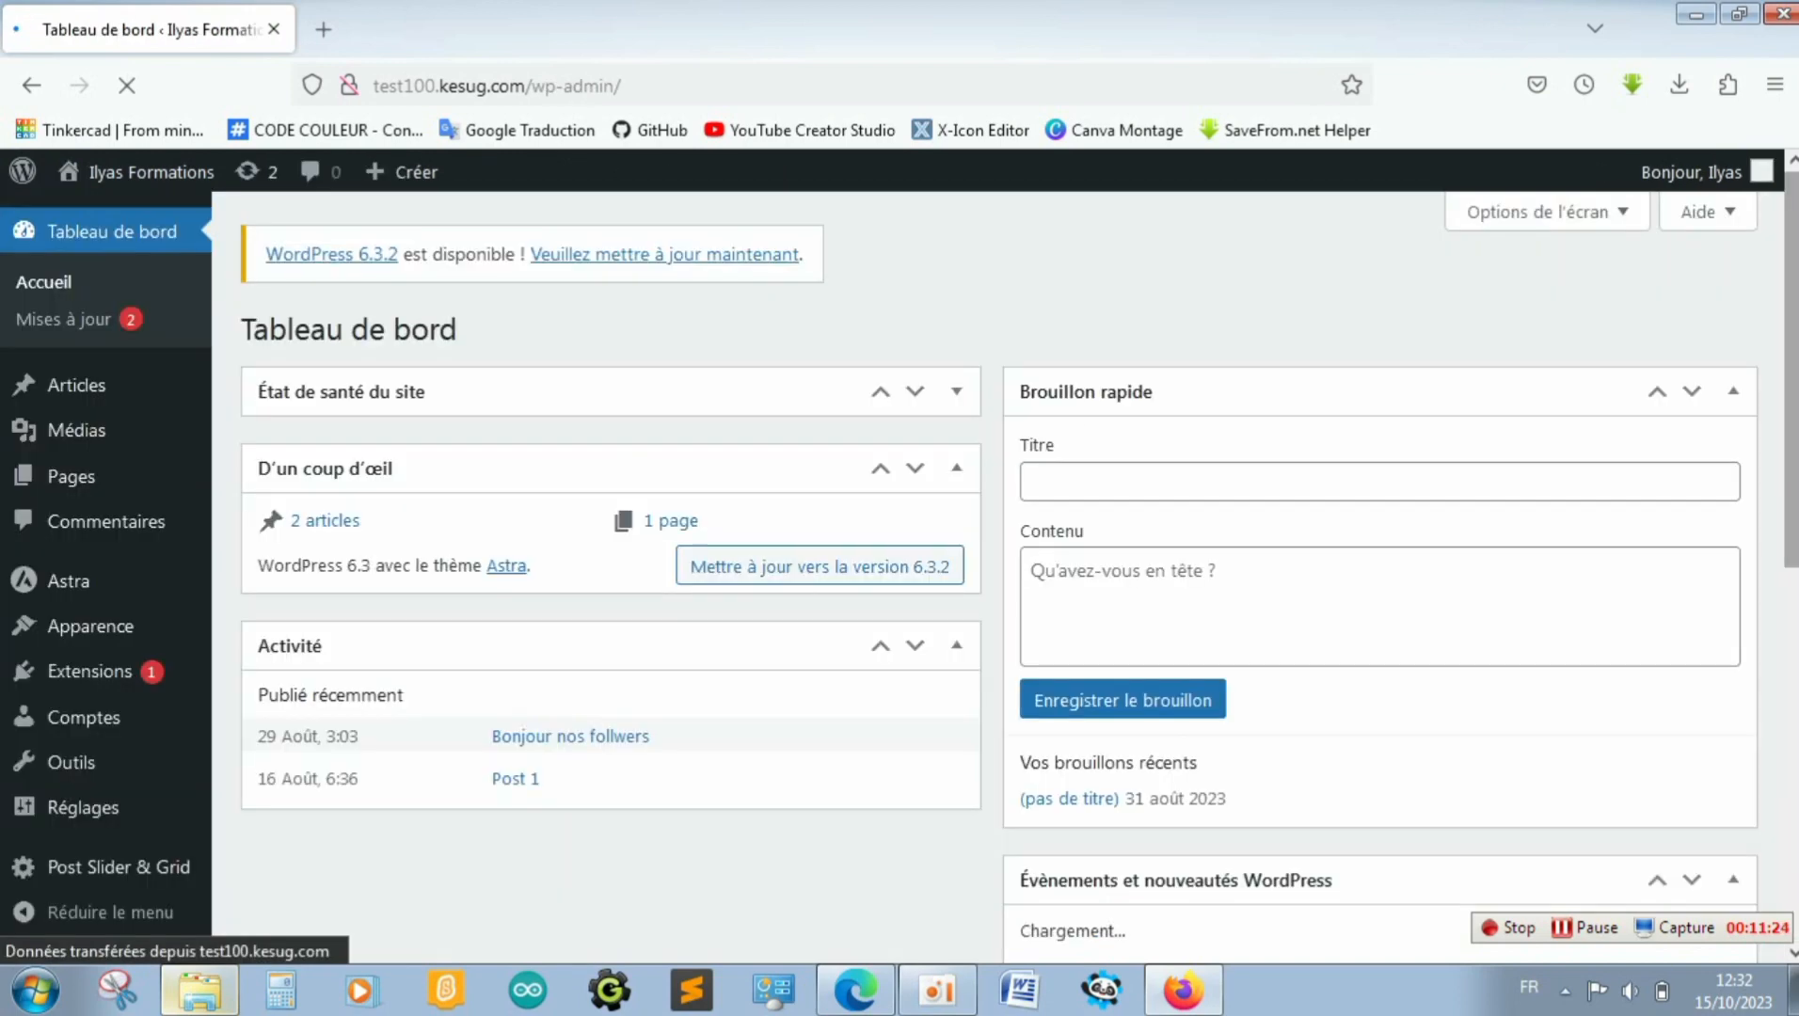
drag(1794, 395, 1794, 697)
mouse_move(66, 867)
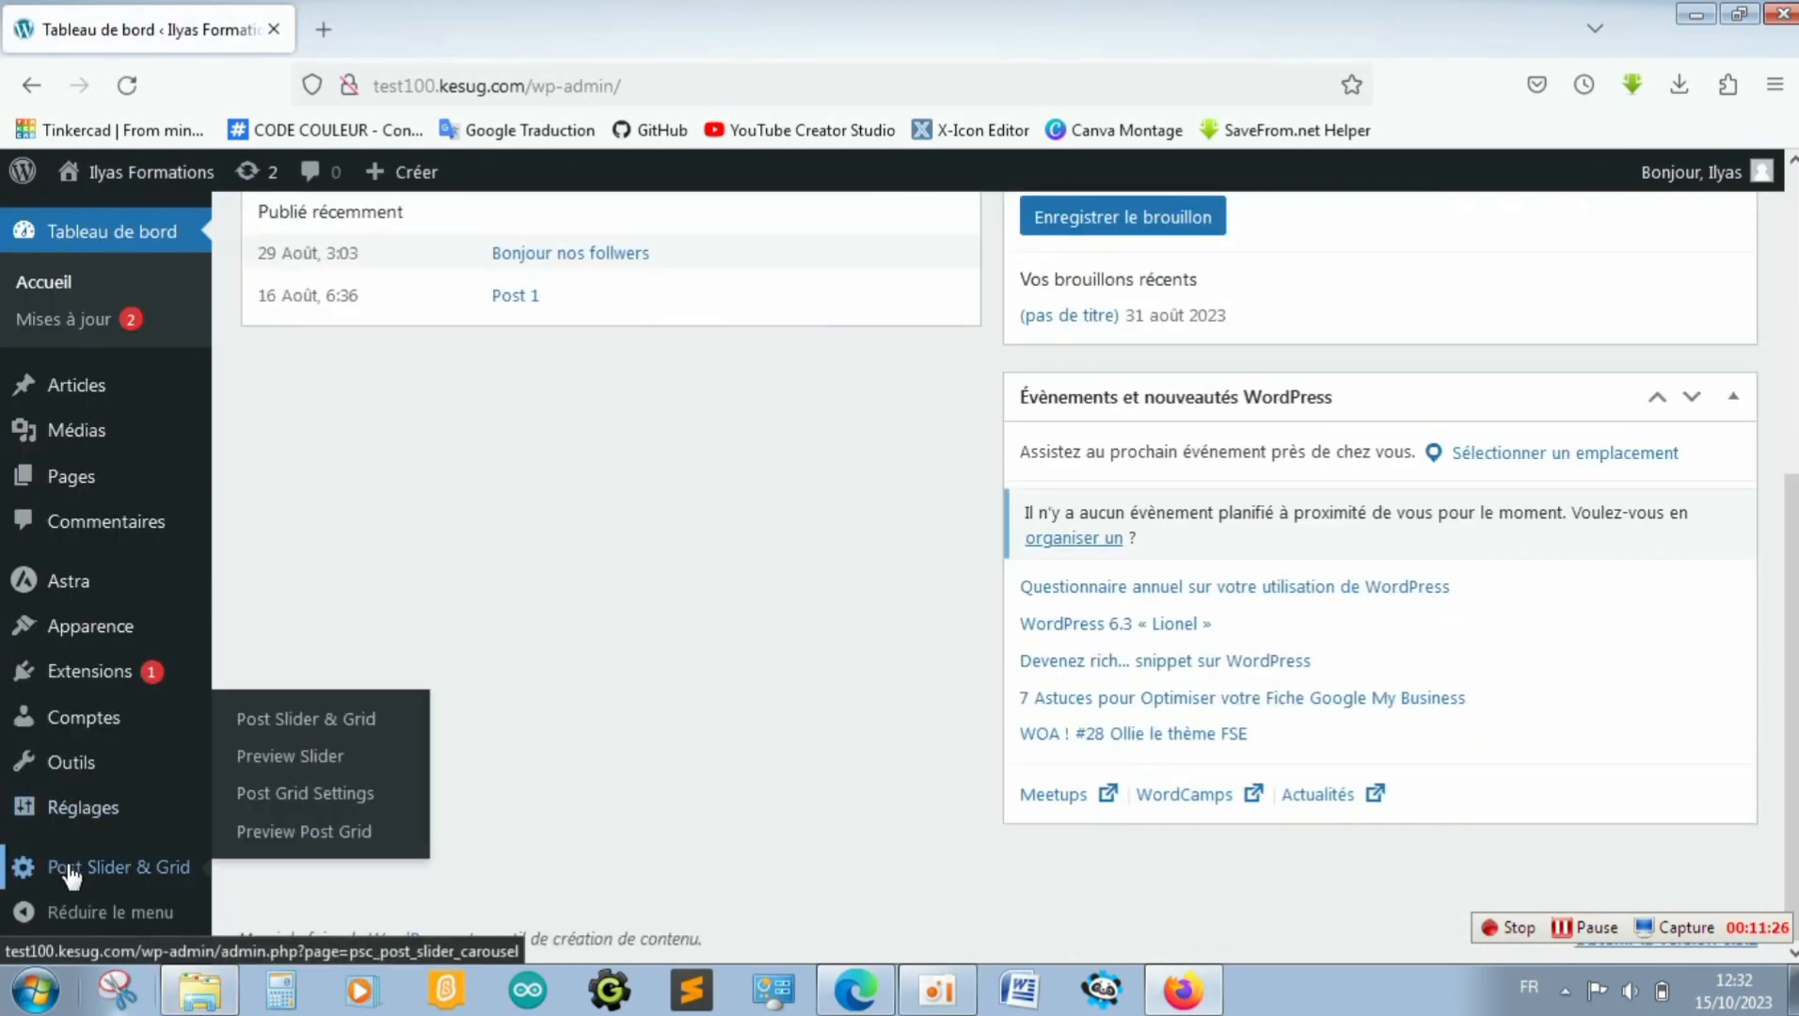
click(350, 726)
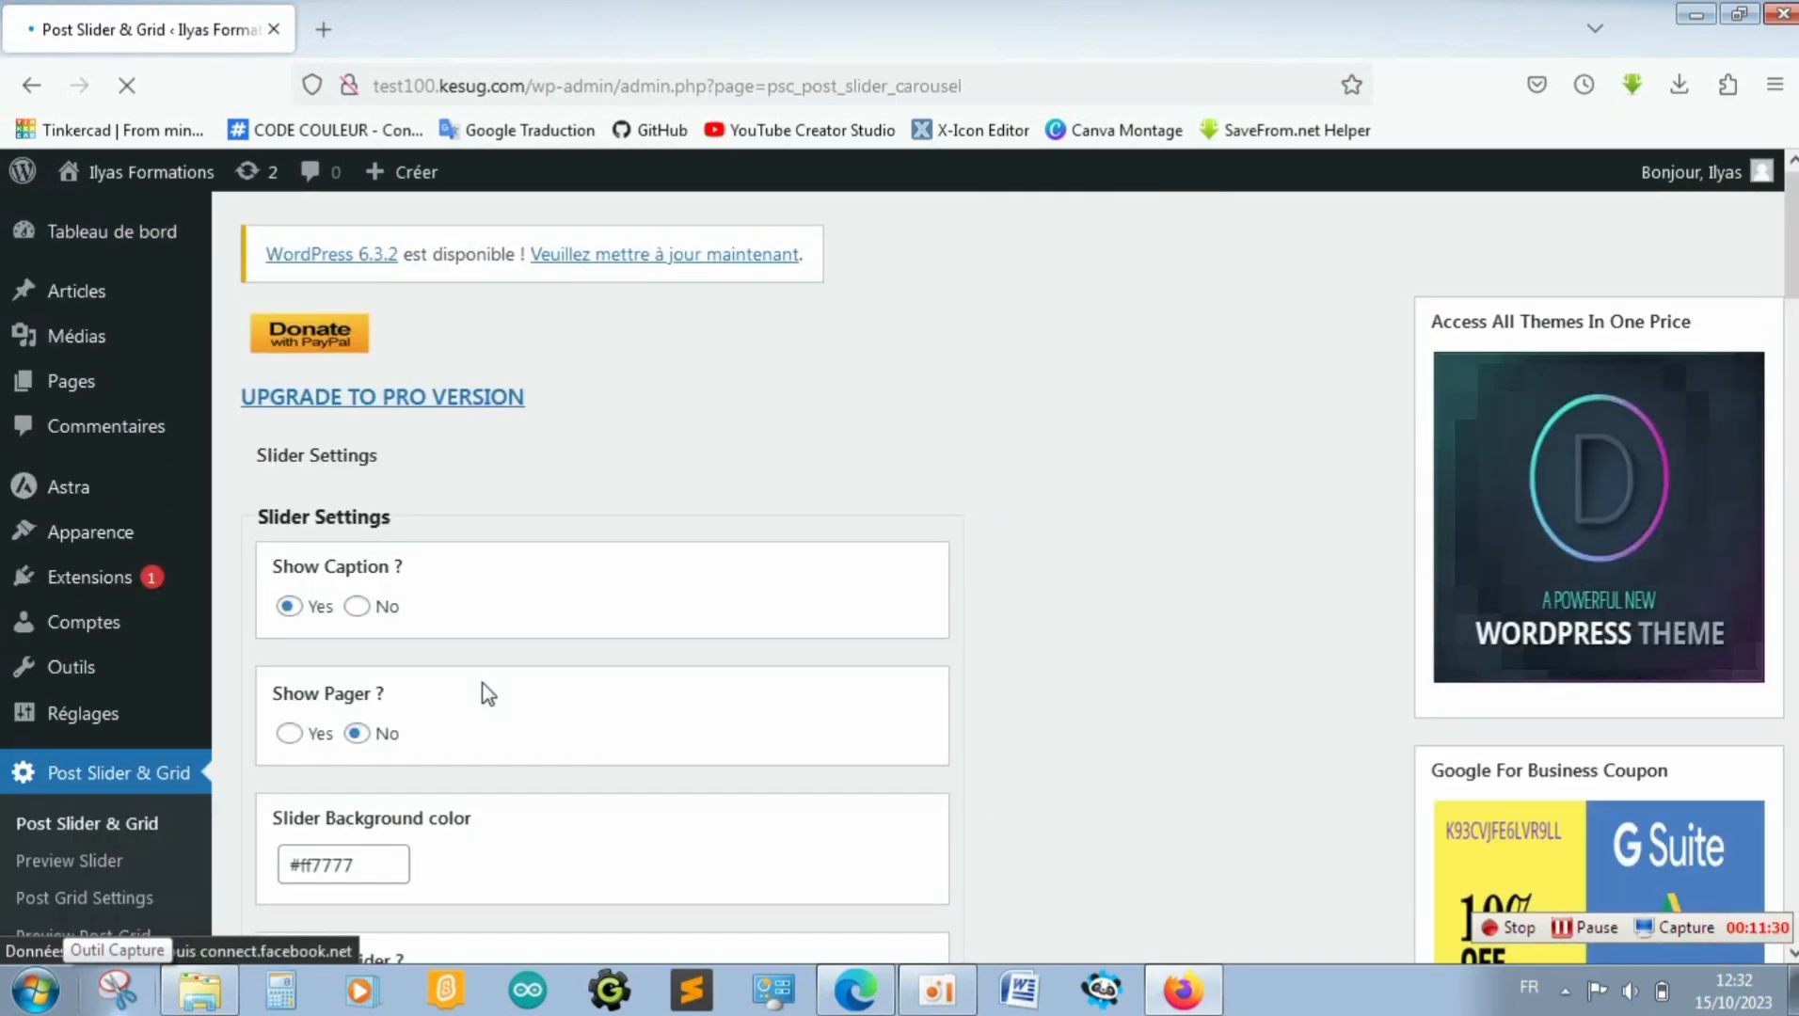
drag(1792, 254, 1792, 881)
scroll(1751, 864, up, 3)
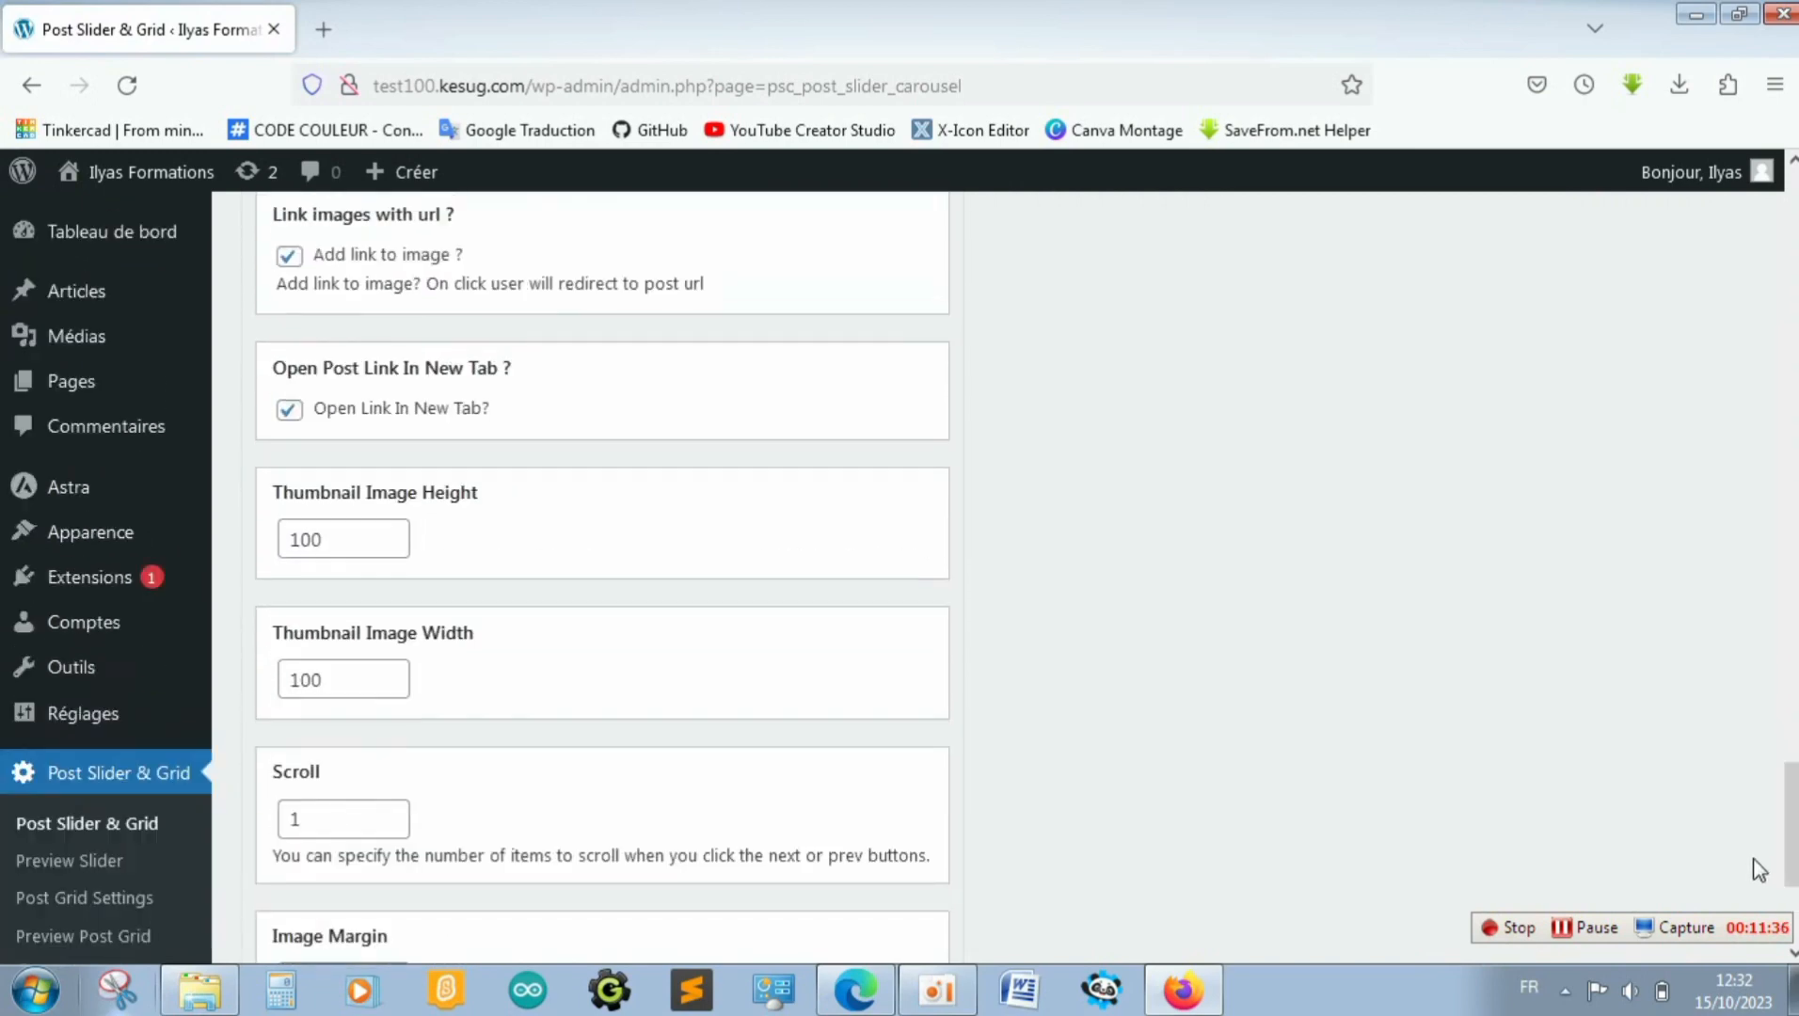
scroll(900, 579, down, 2)
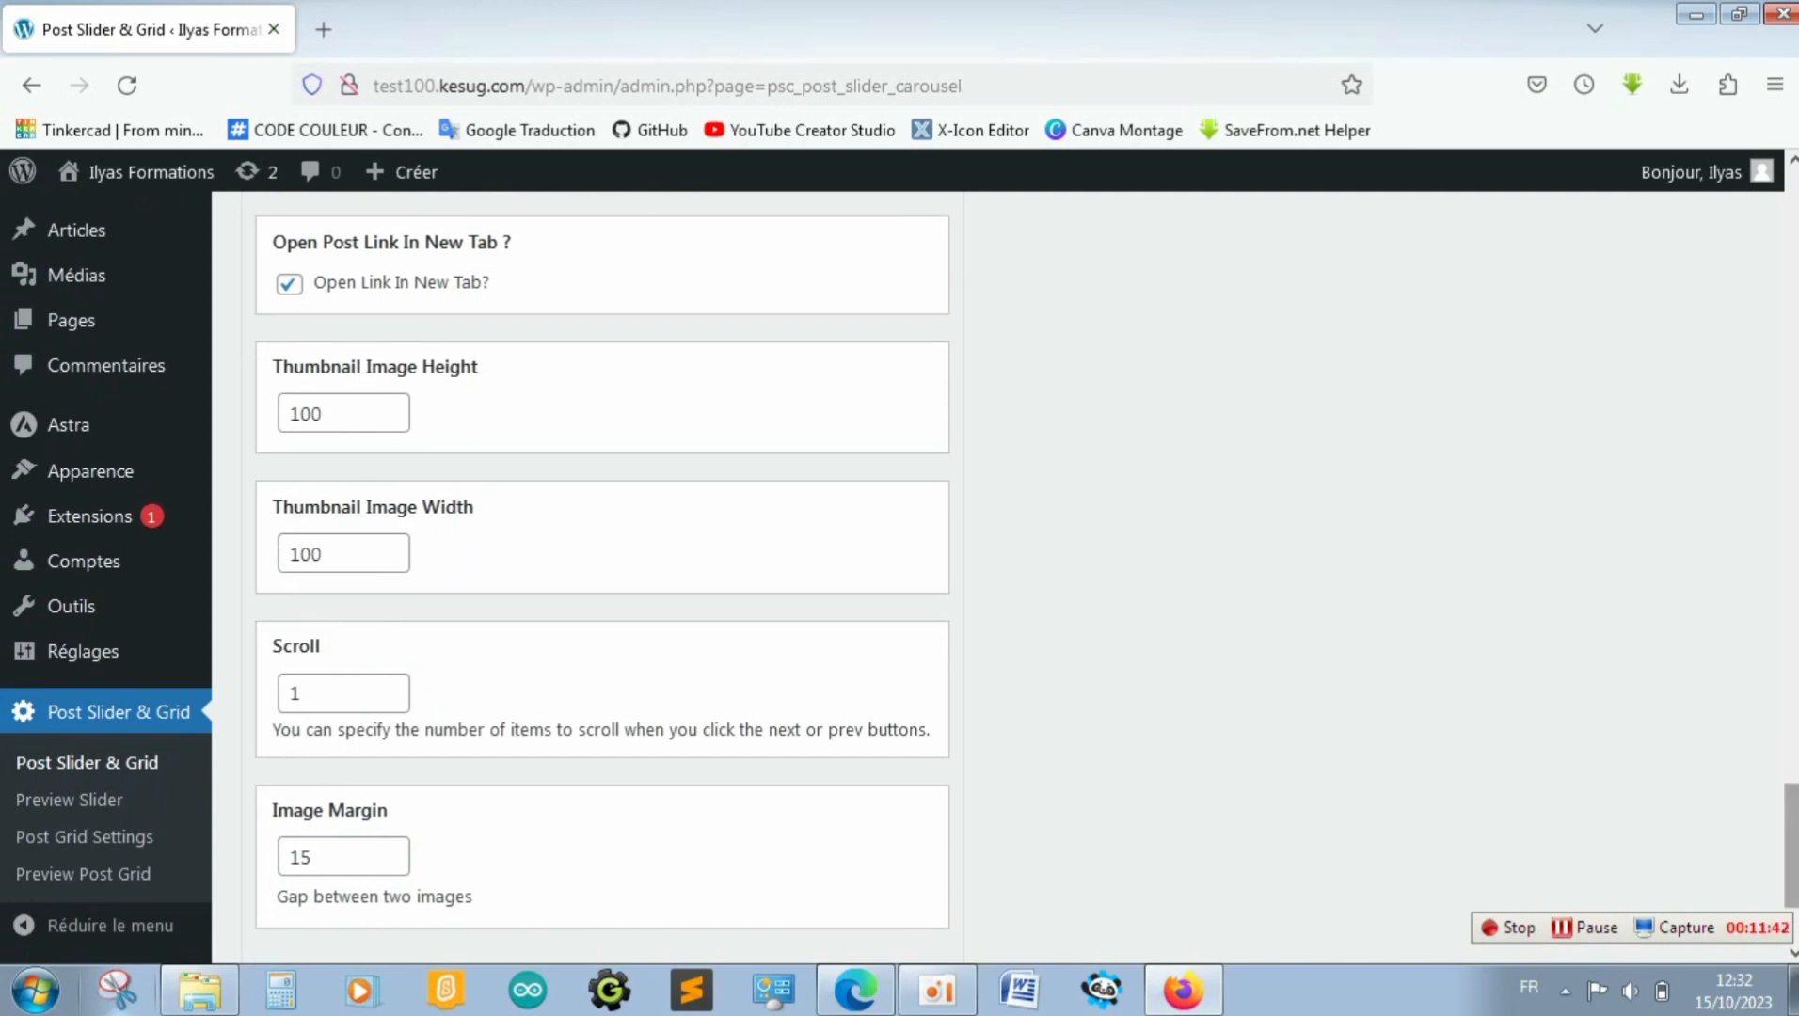
drag(1792, 831, 1766, 610)
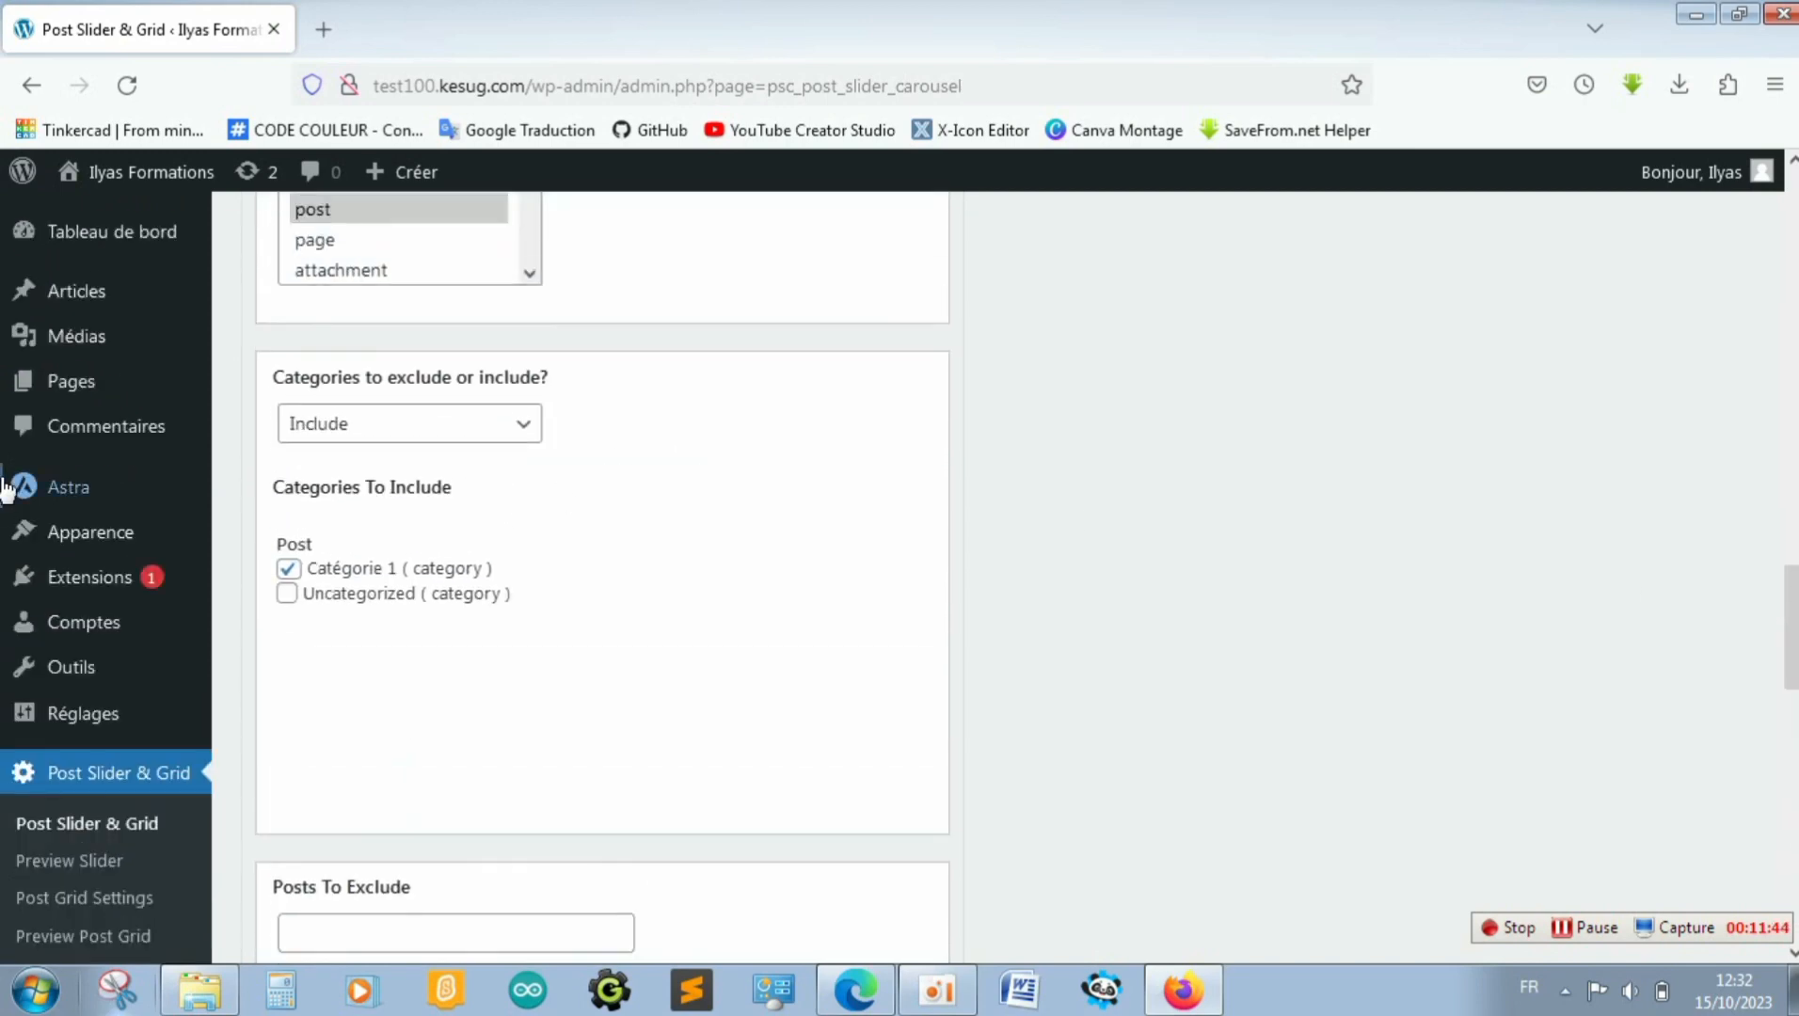
Examine the robot image's attachment details in the media library and close them
mouse_move(83, 386)
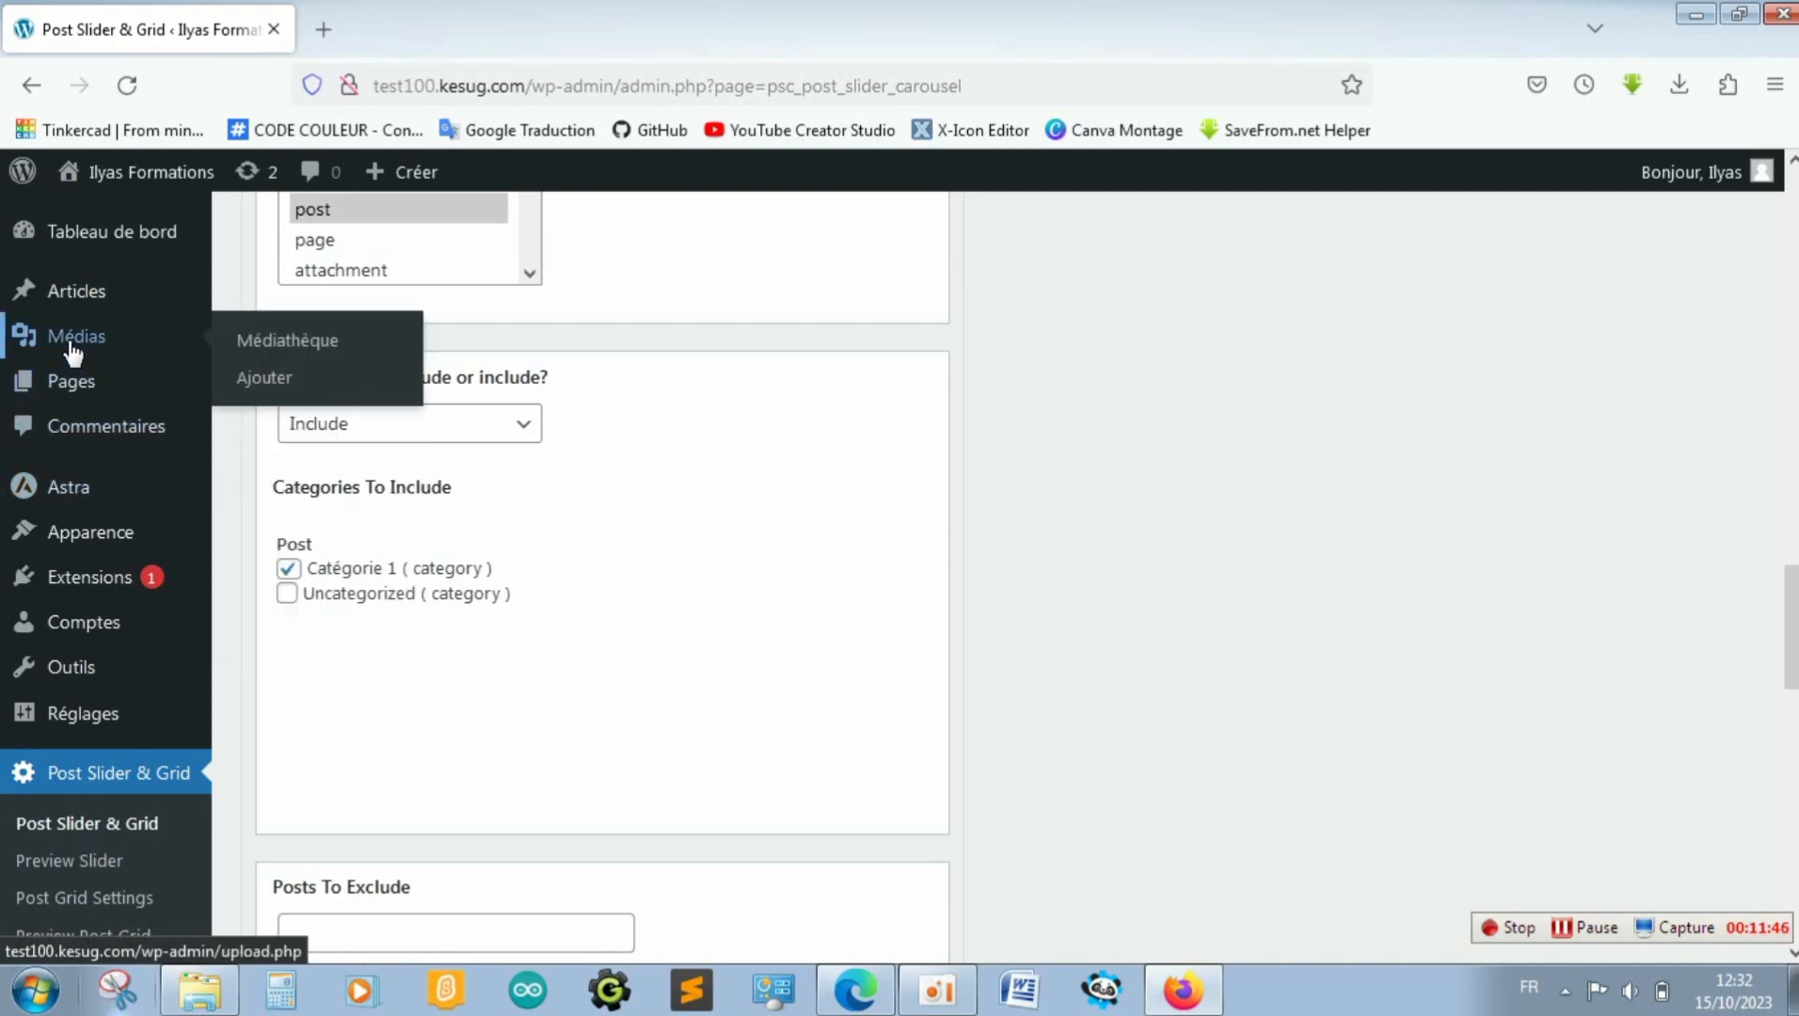
click(72, 353)
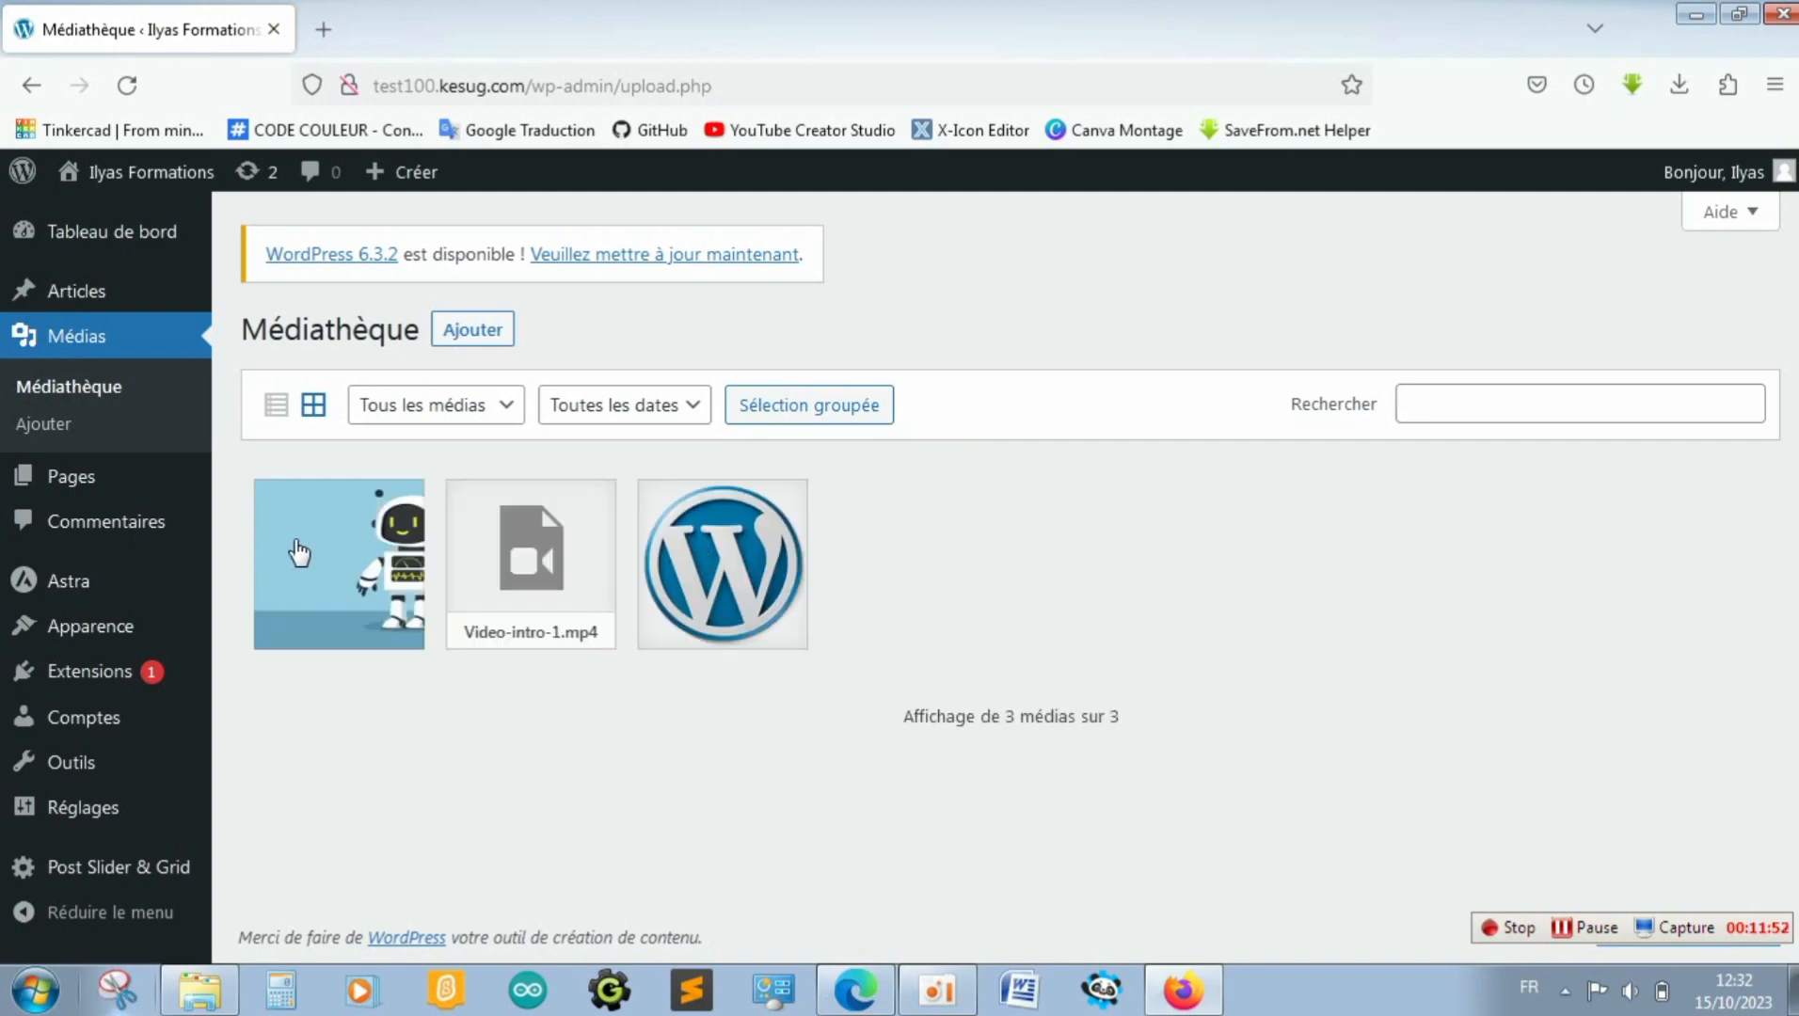
click(299, 553)
right_click(295, 545)
click(1047, 626)
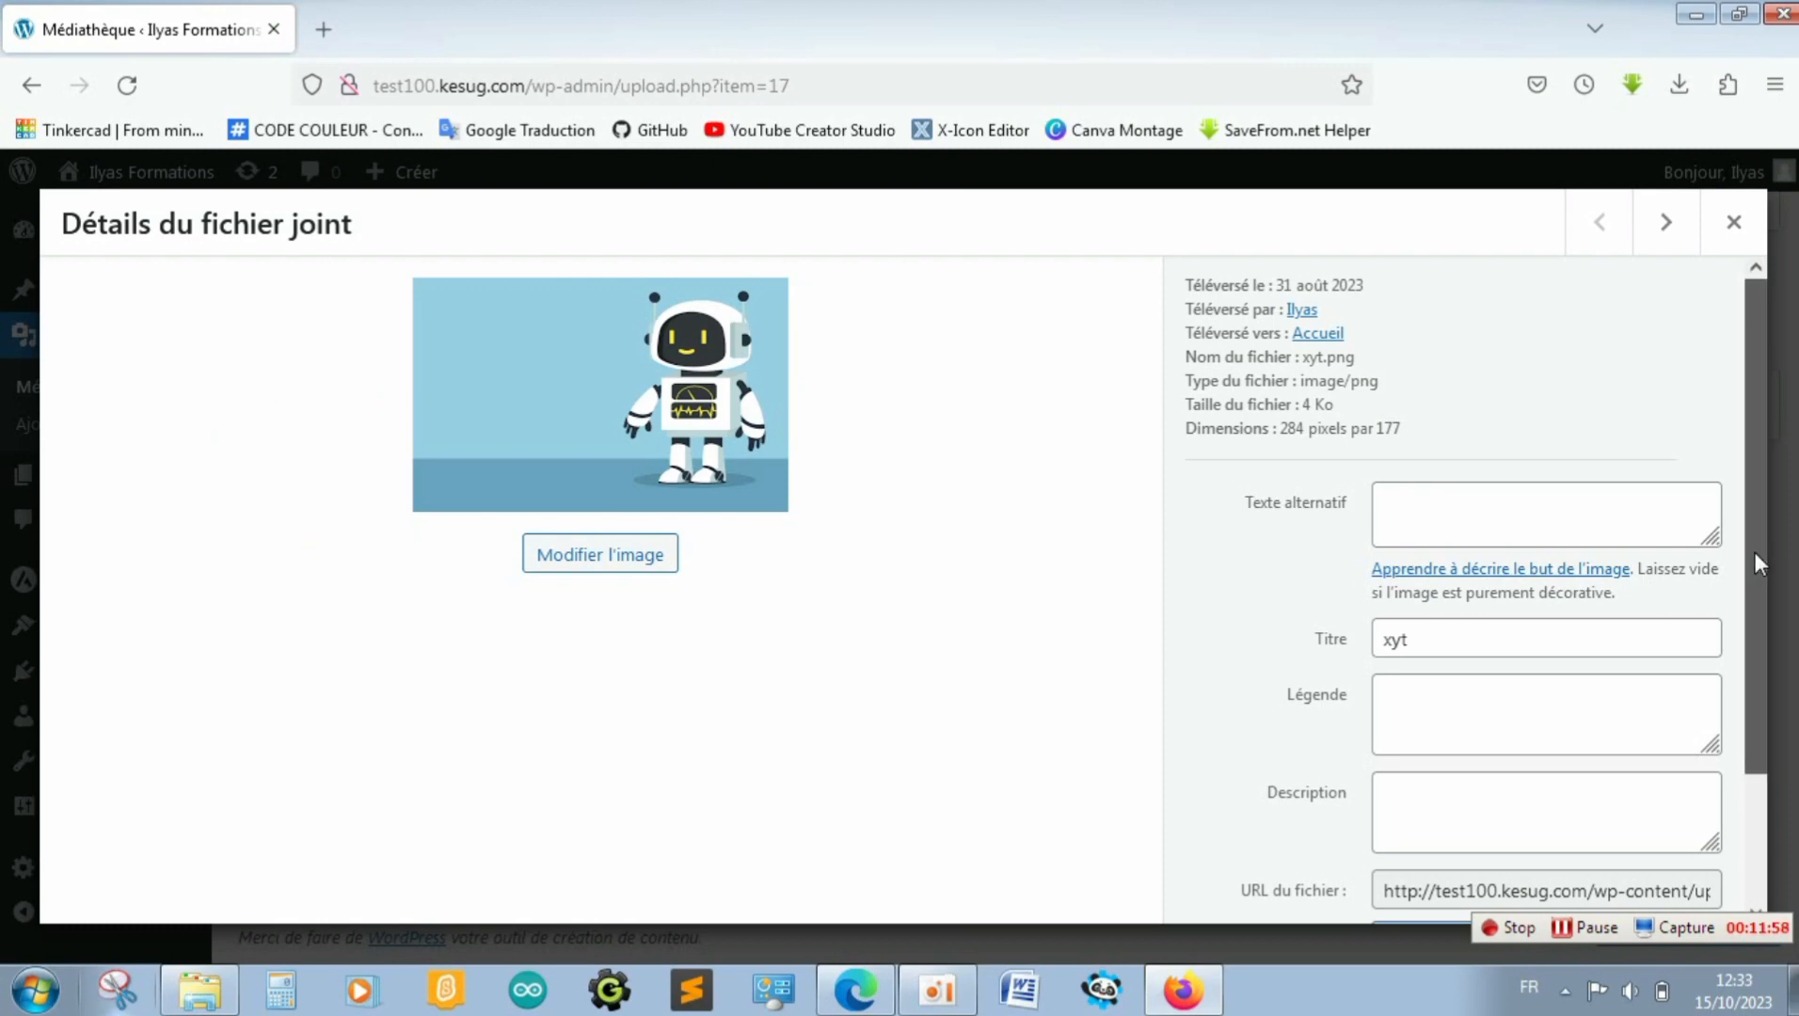
scroll(1749, 562, down, 3)
scroll(1746, 301, up, 3)
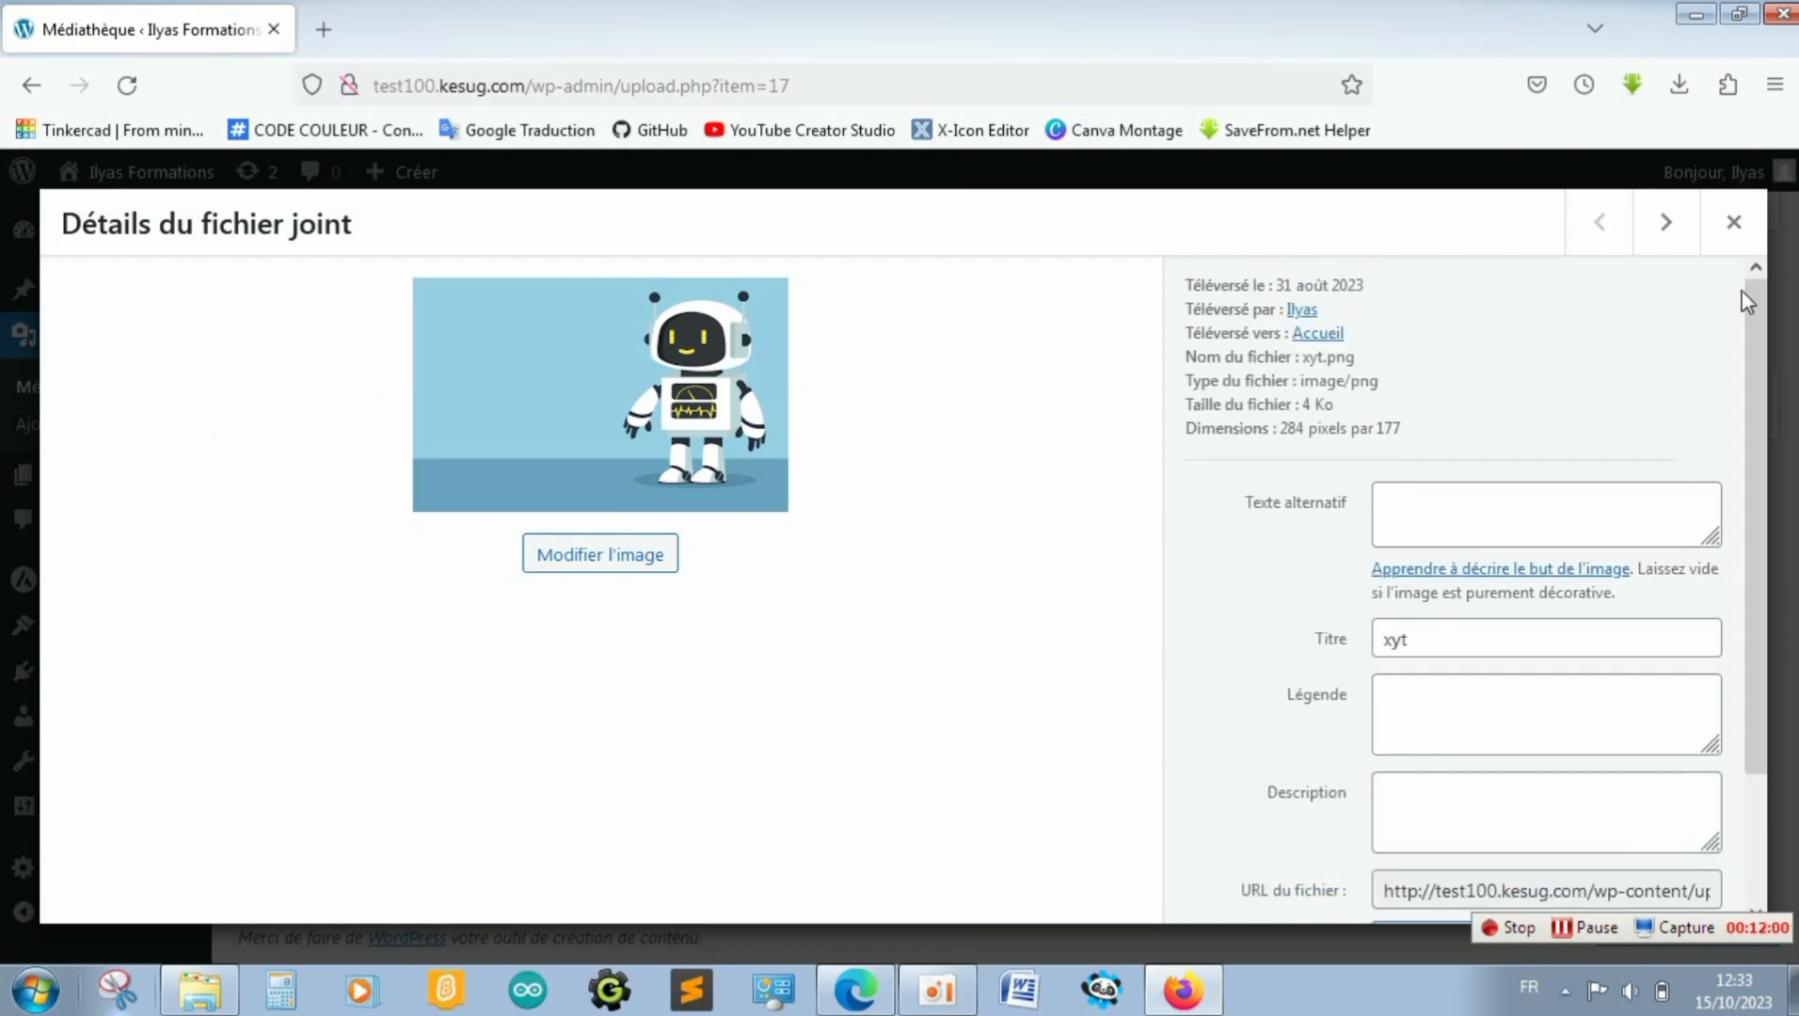
click(1735, 222)
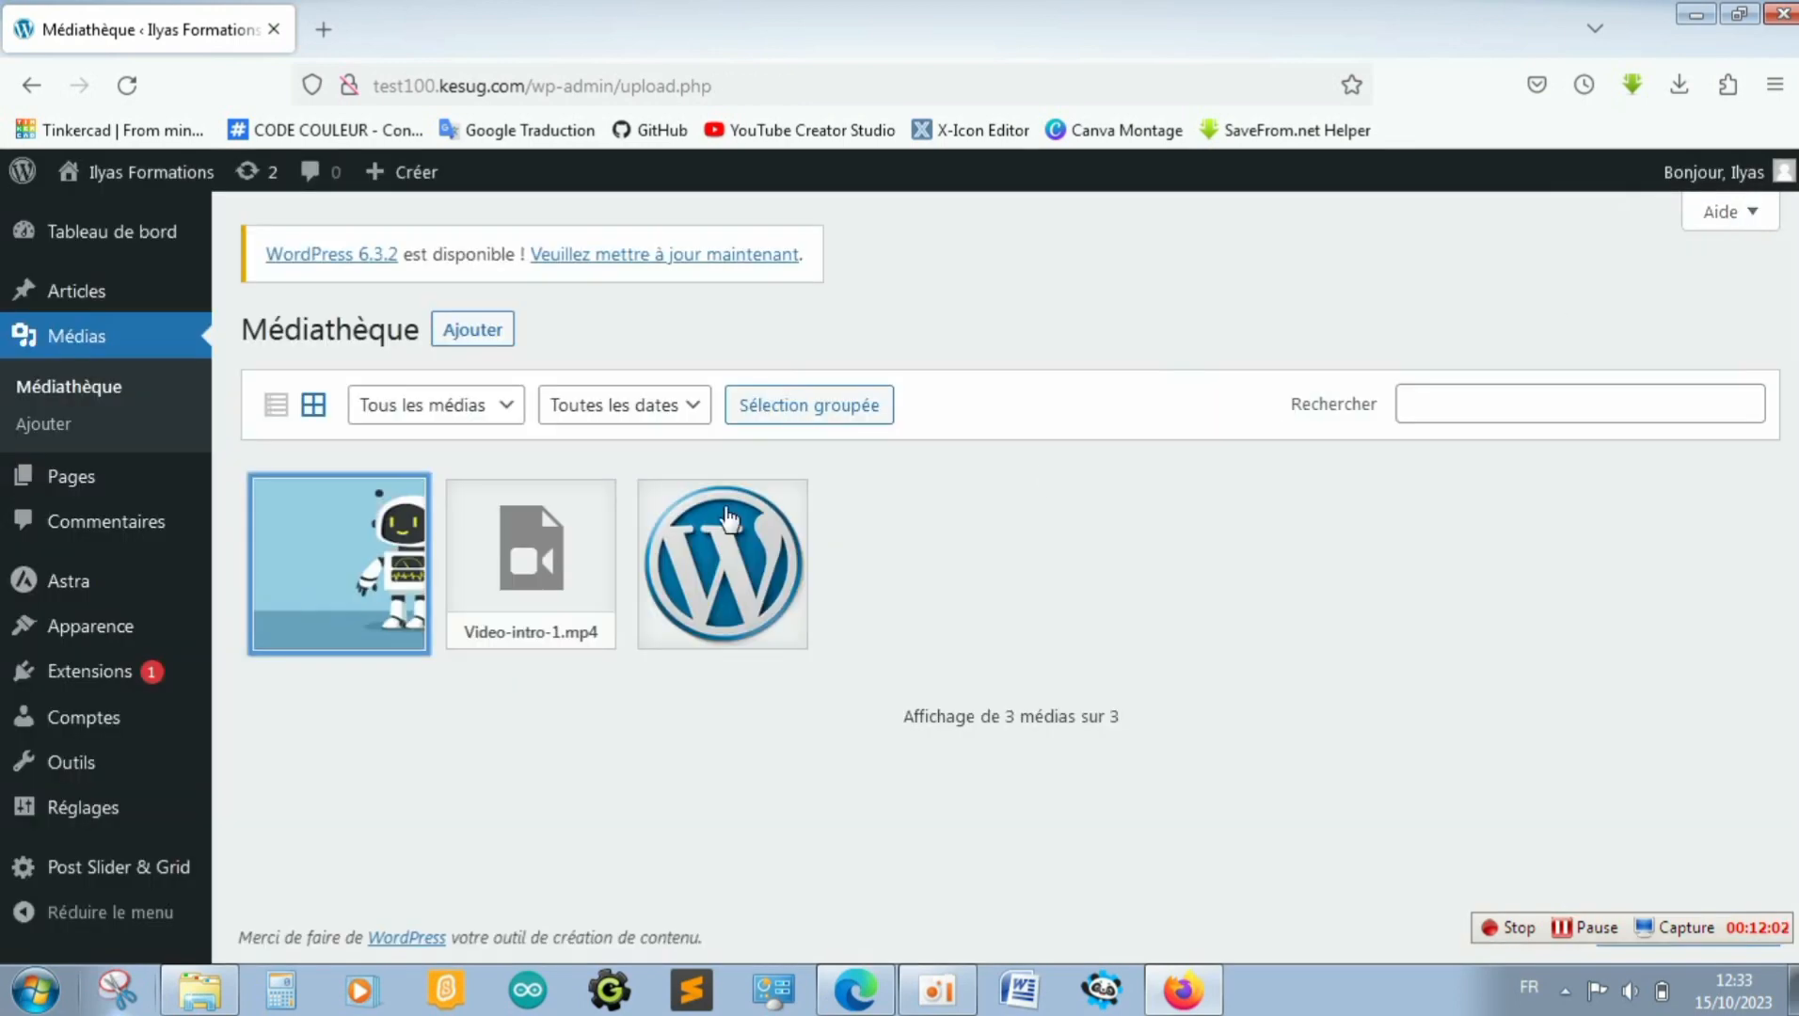
Check the lists of articles and pages, and open the article categories list
click(58, 292)
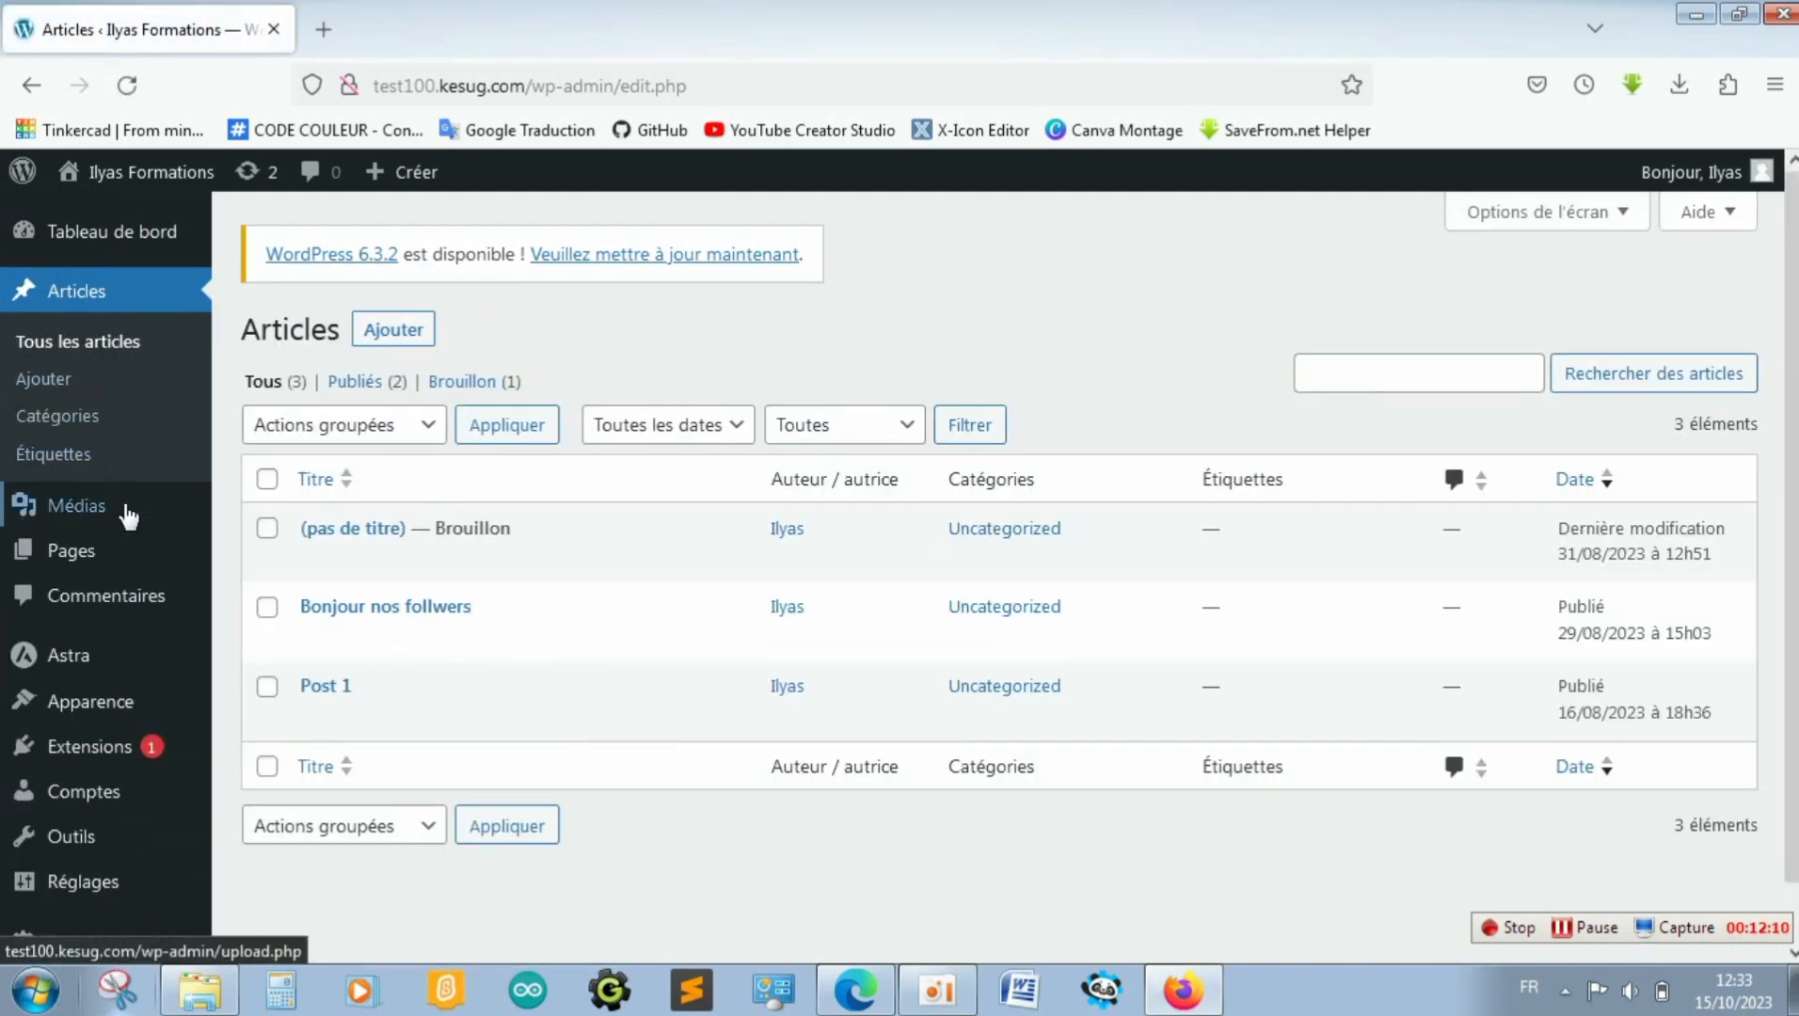
mouse_move(136, 554)
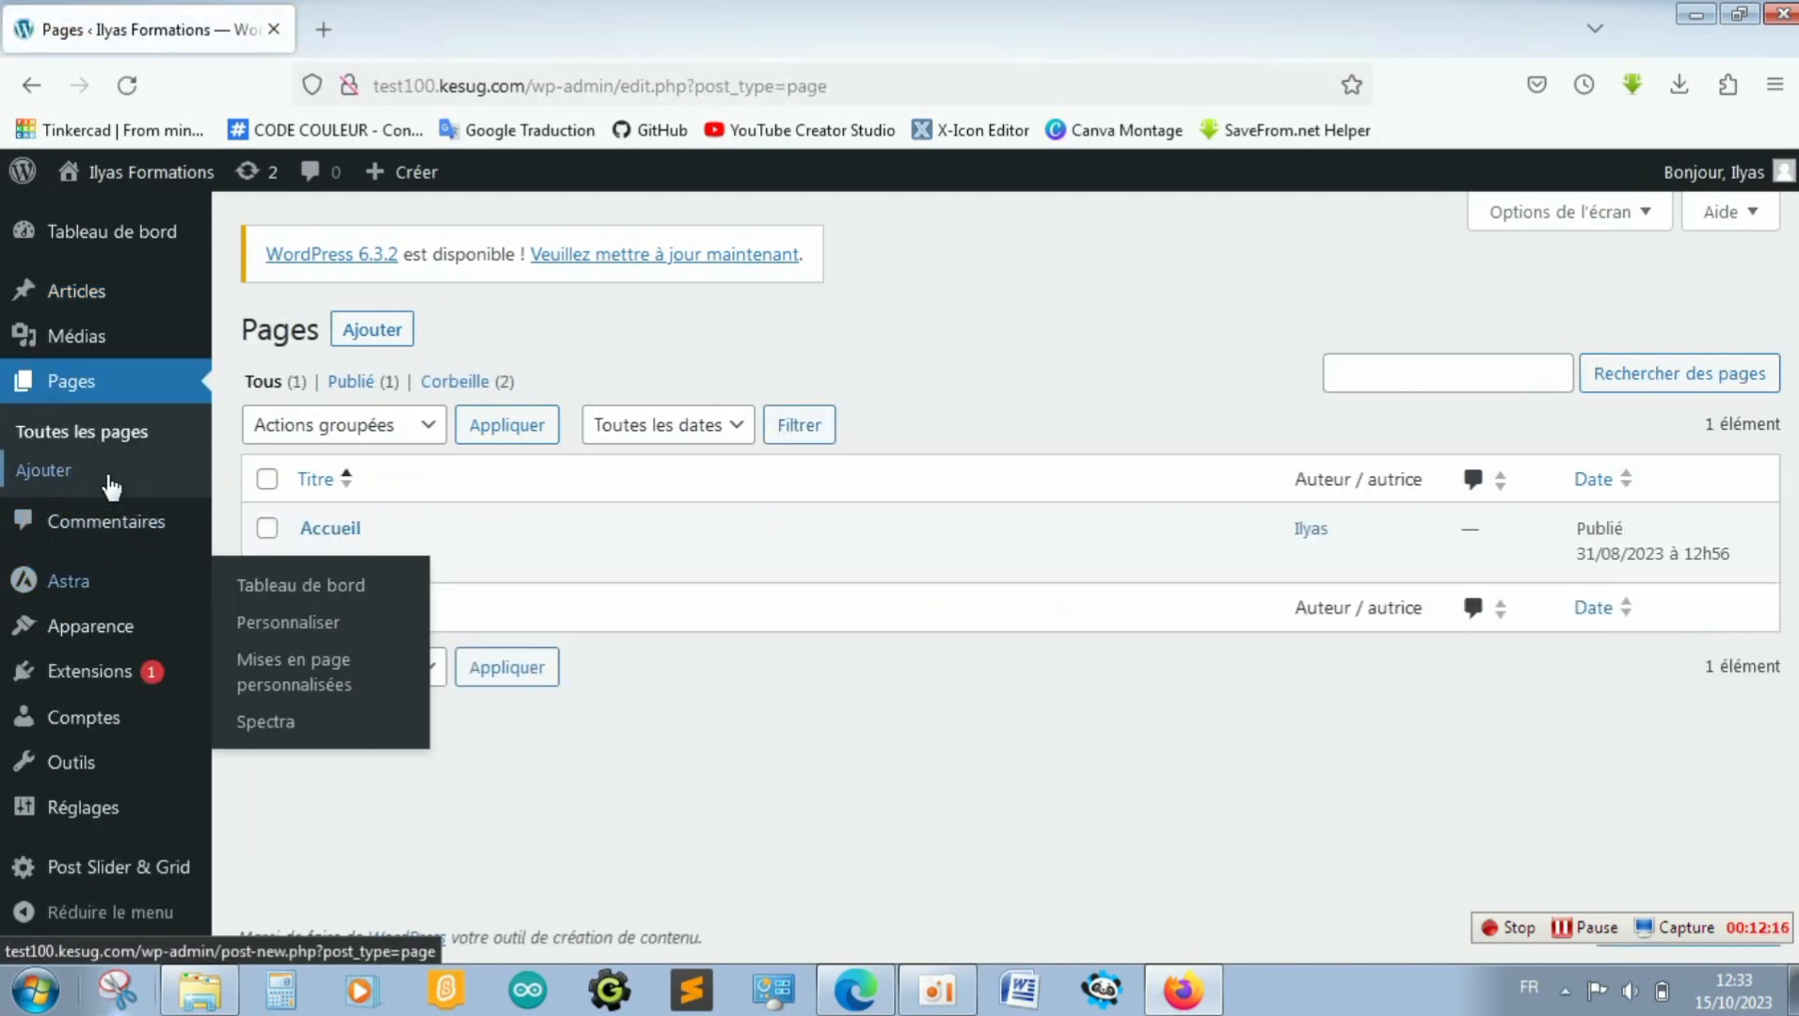
mouse_move(41, 289)
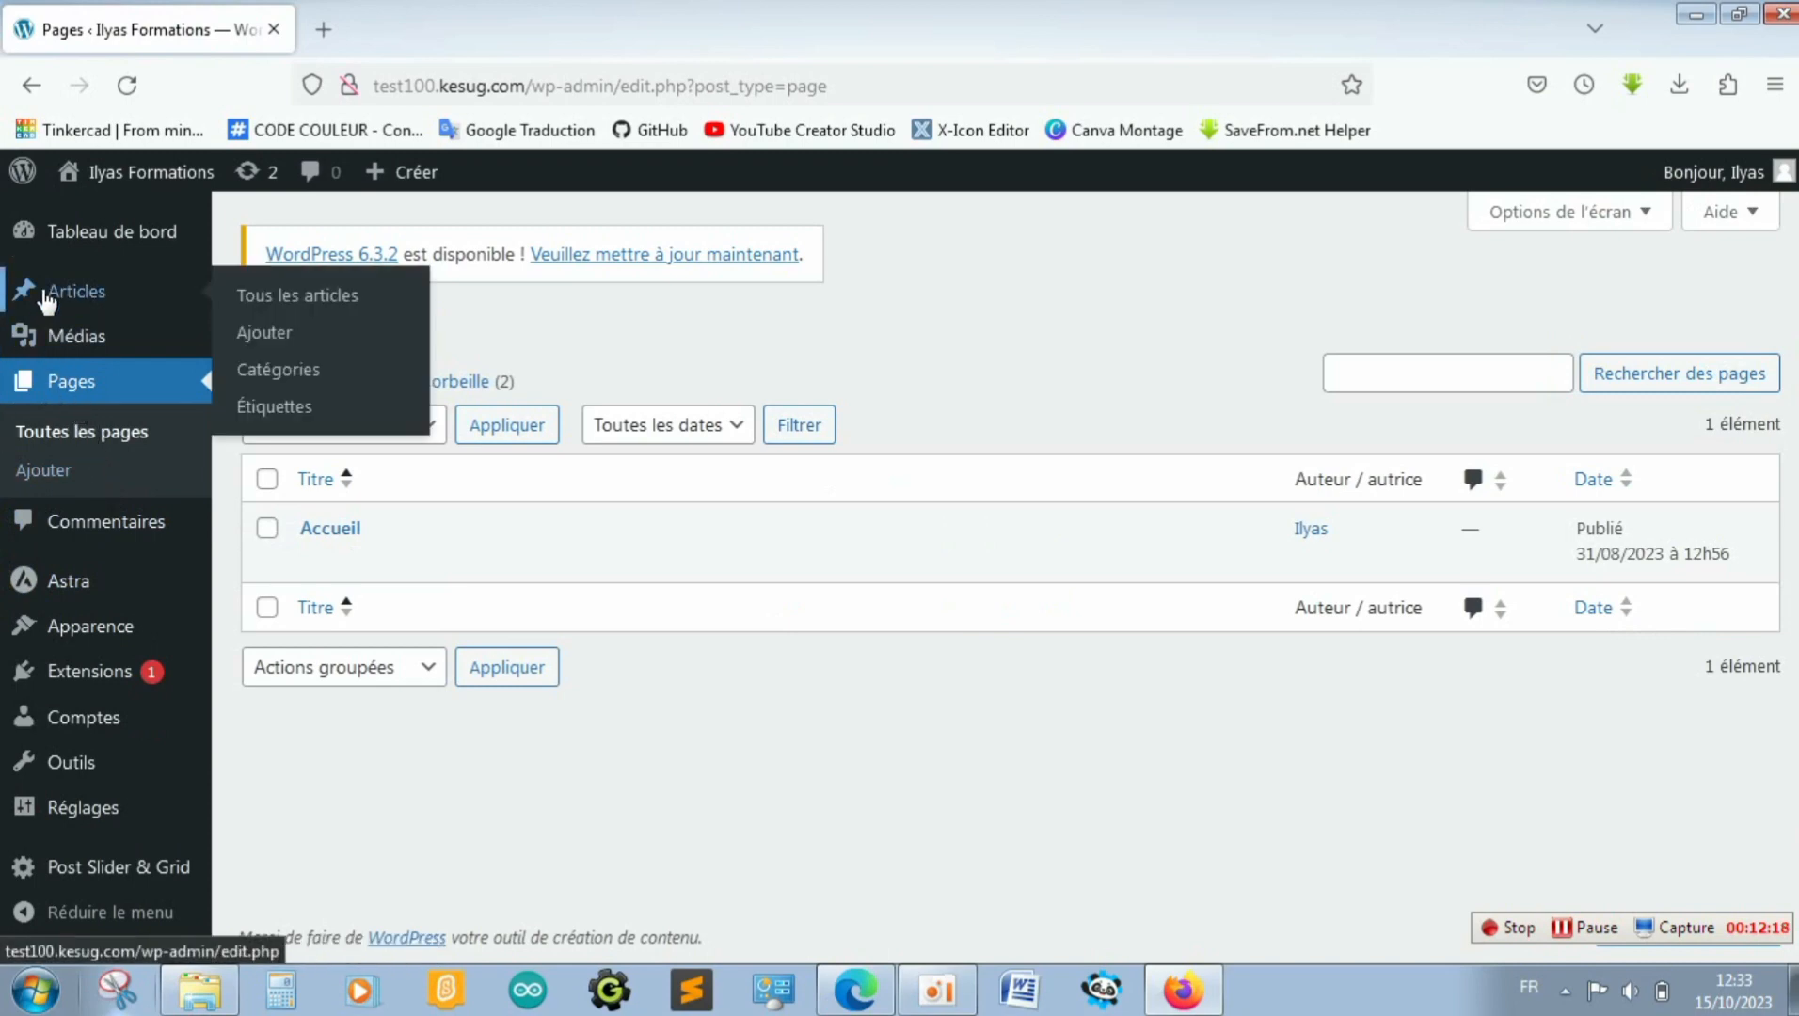
click(342, 388)
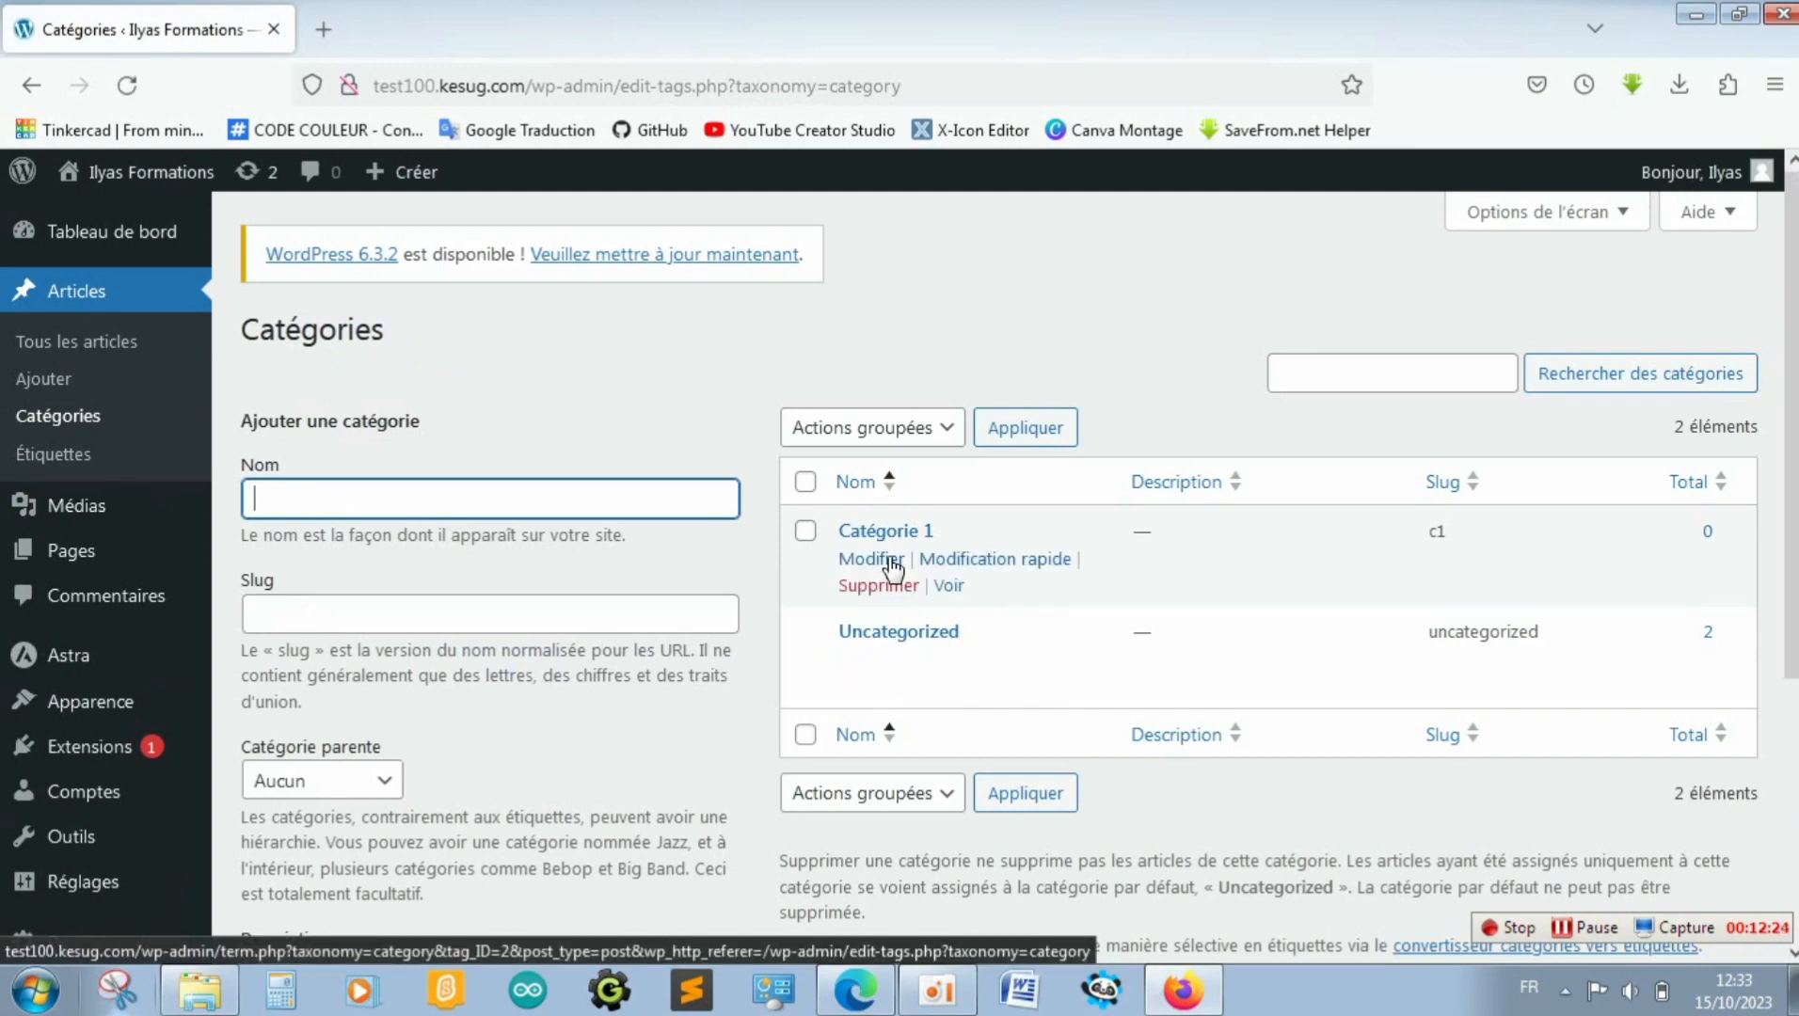
Open Catégorie 1 for editing and review its name, slug, parent and description fields
click(890, 562)
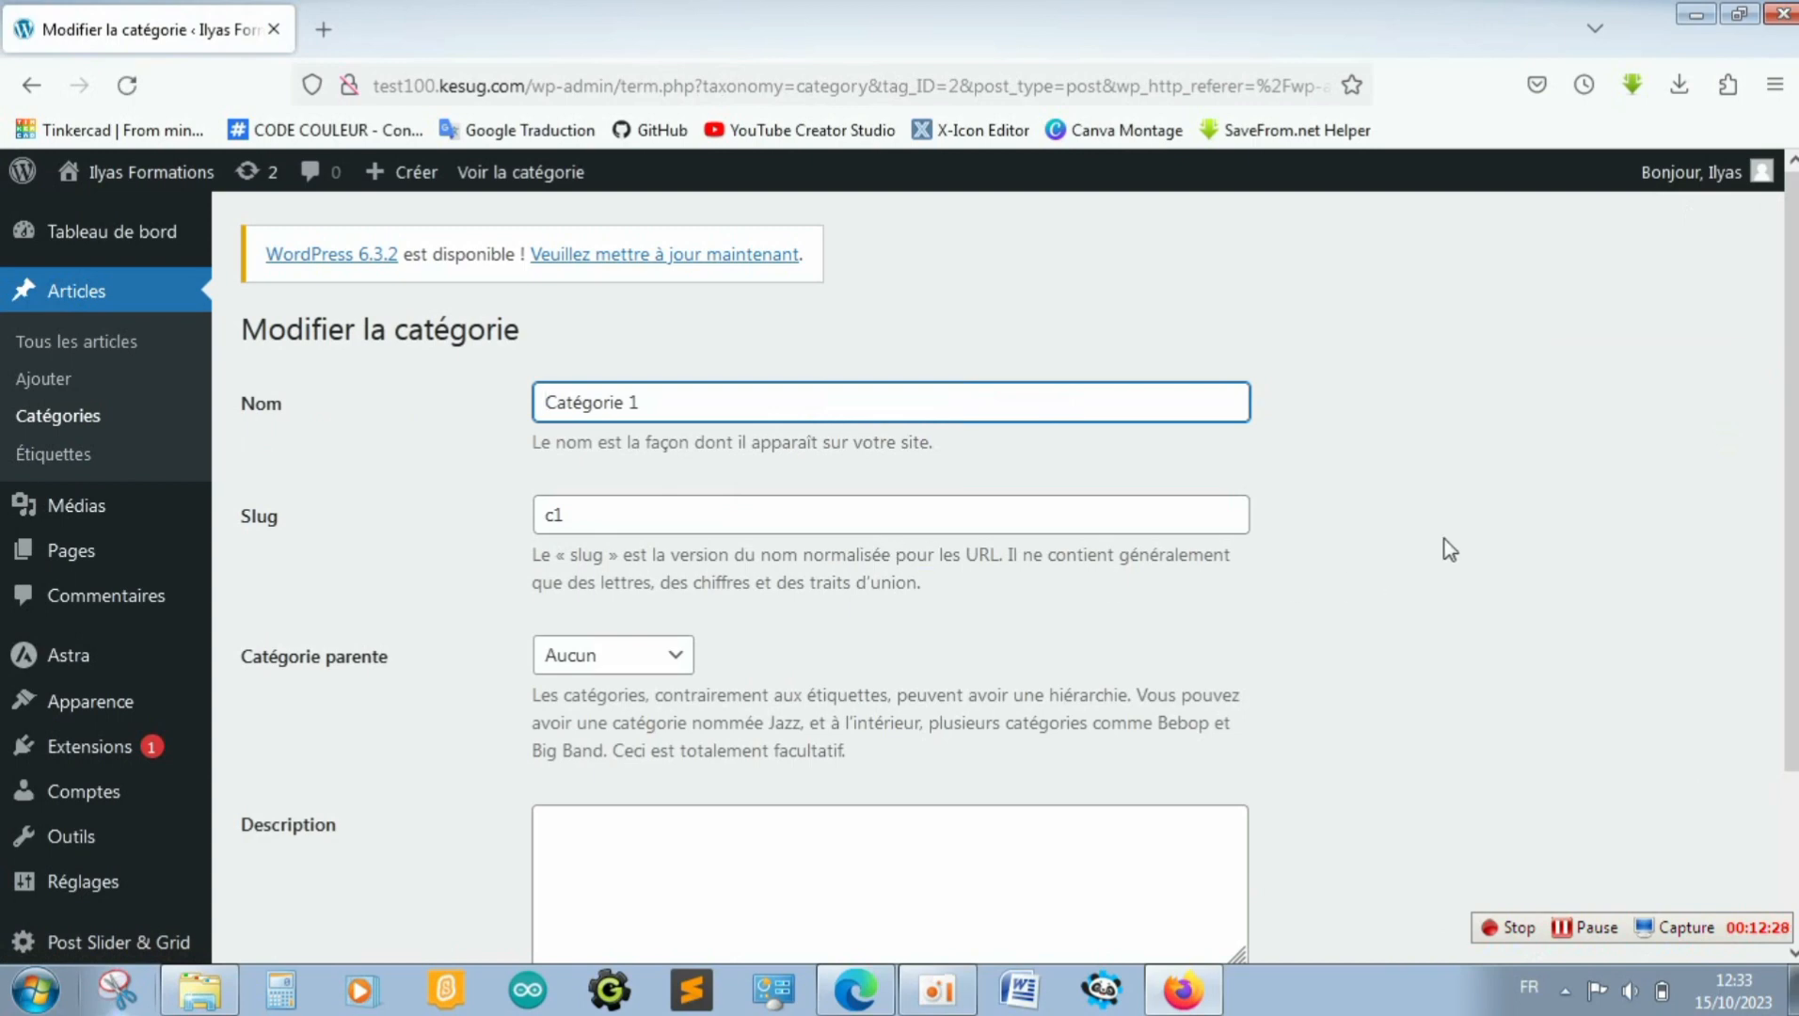
scroll(1775, 452, down, 3)
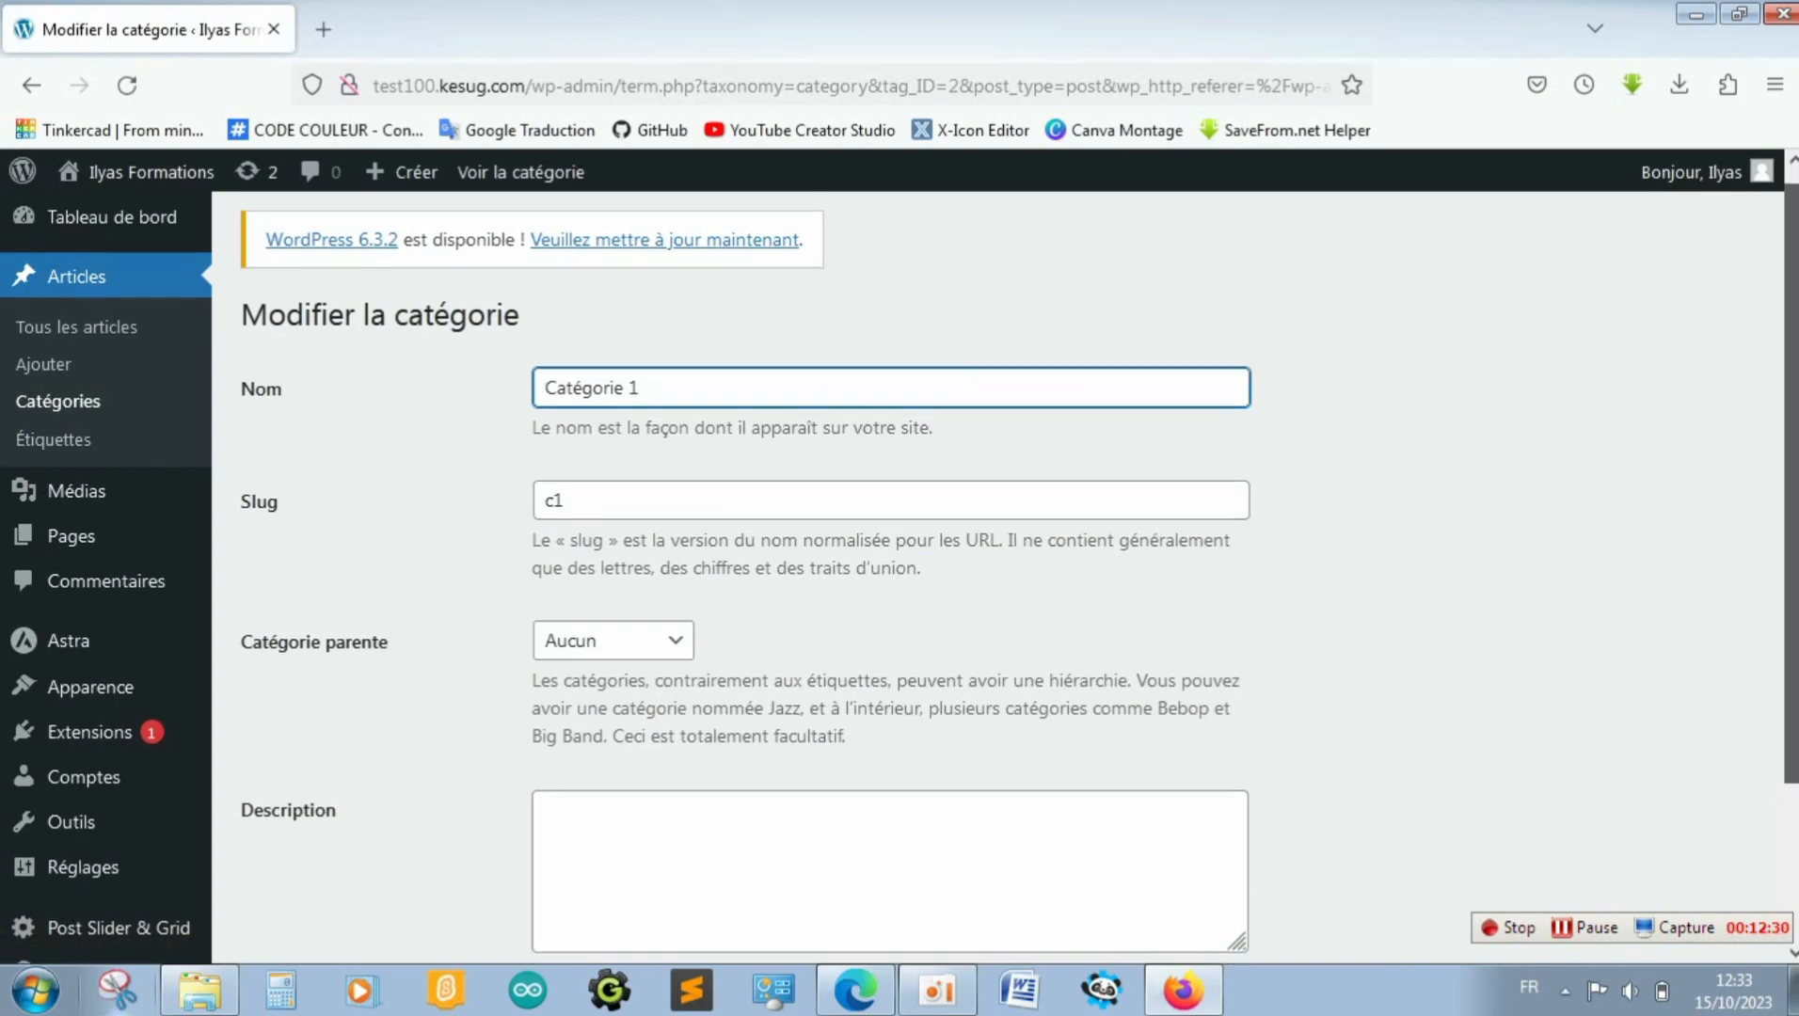
drag(1791, 451, 1665, 221)
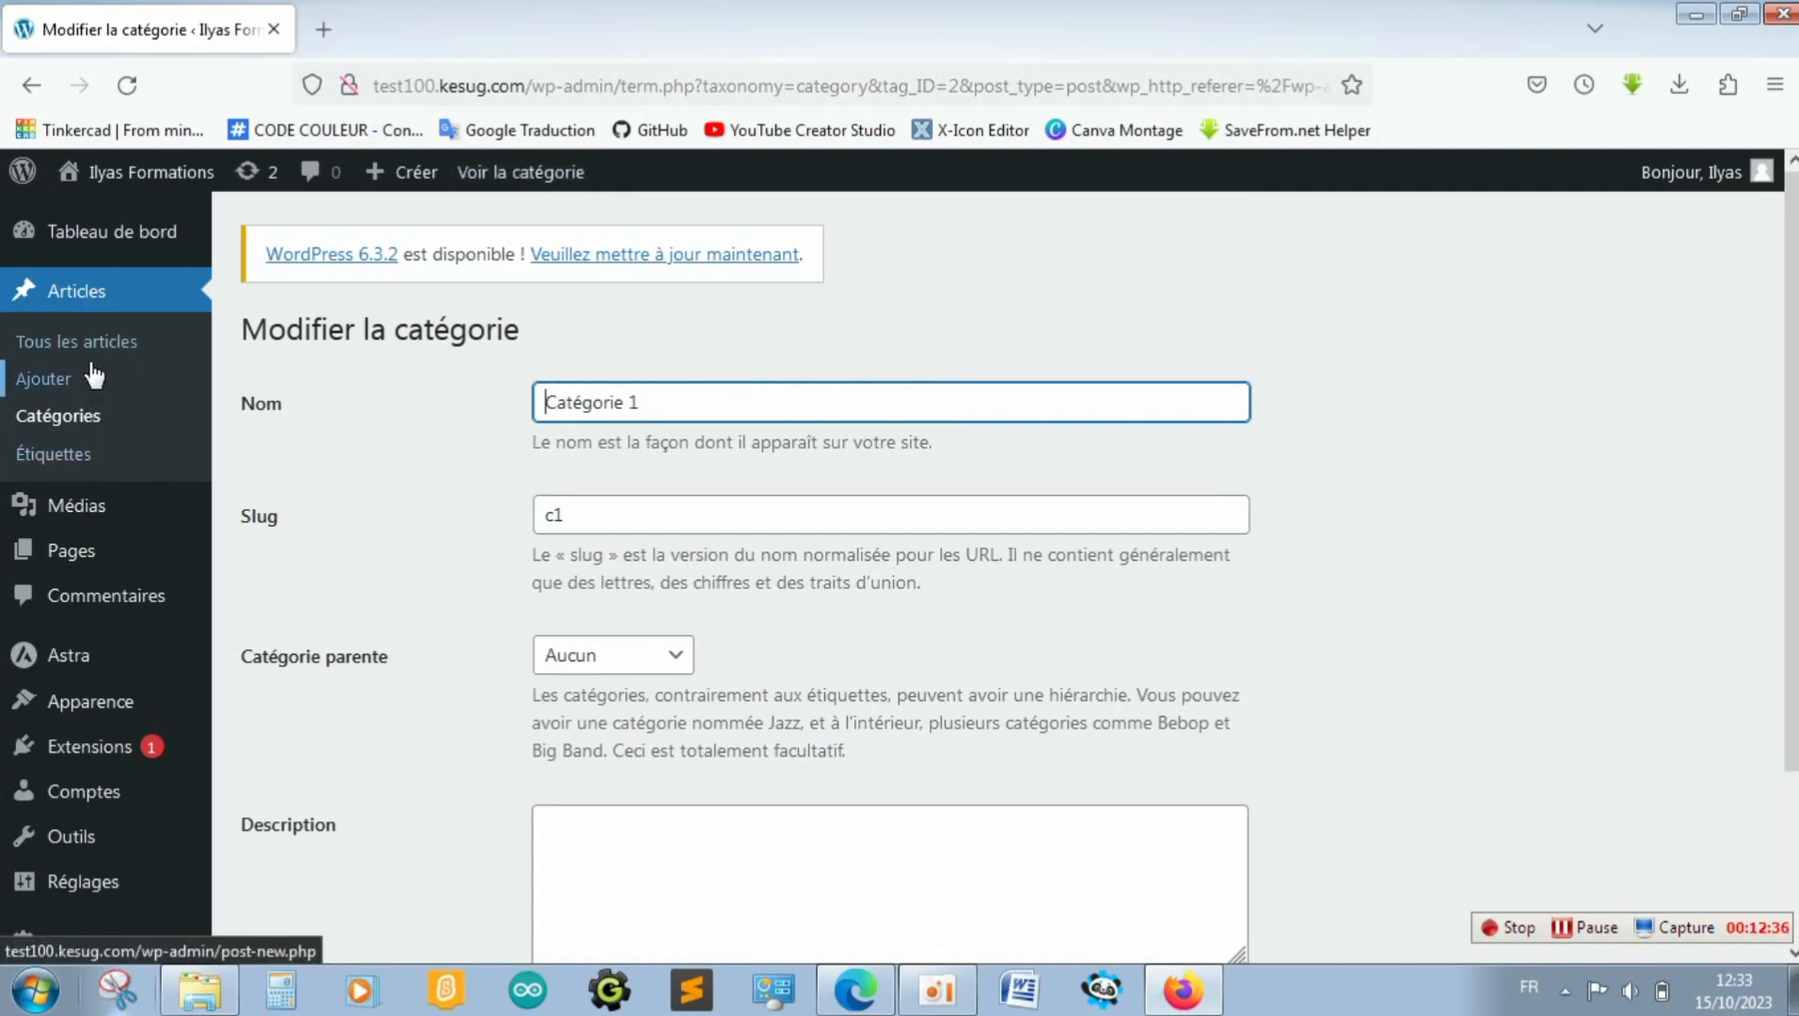
Create a new article titled "formation"
click(92, 380)
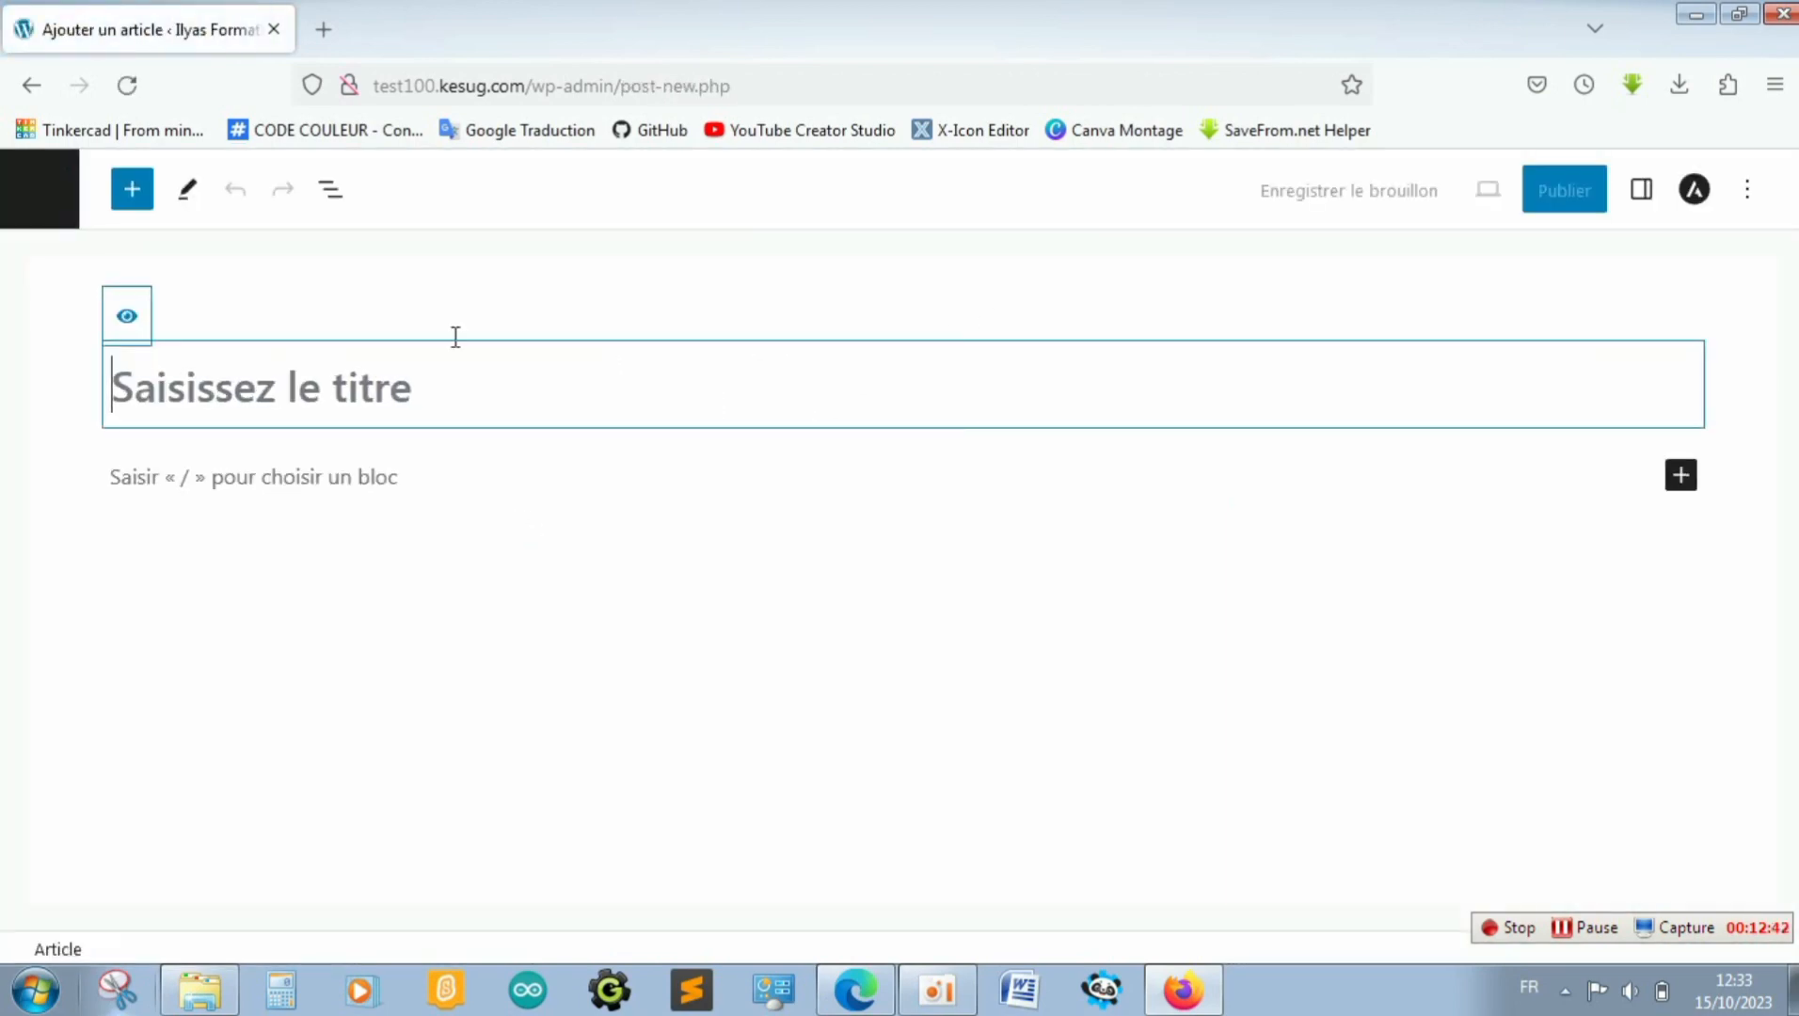
text(f)
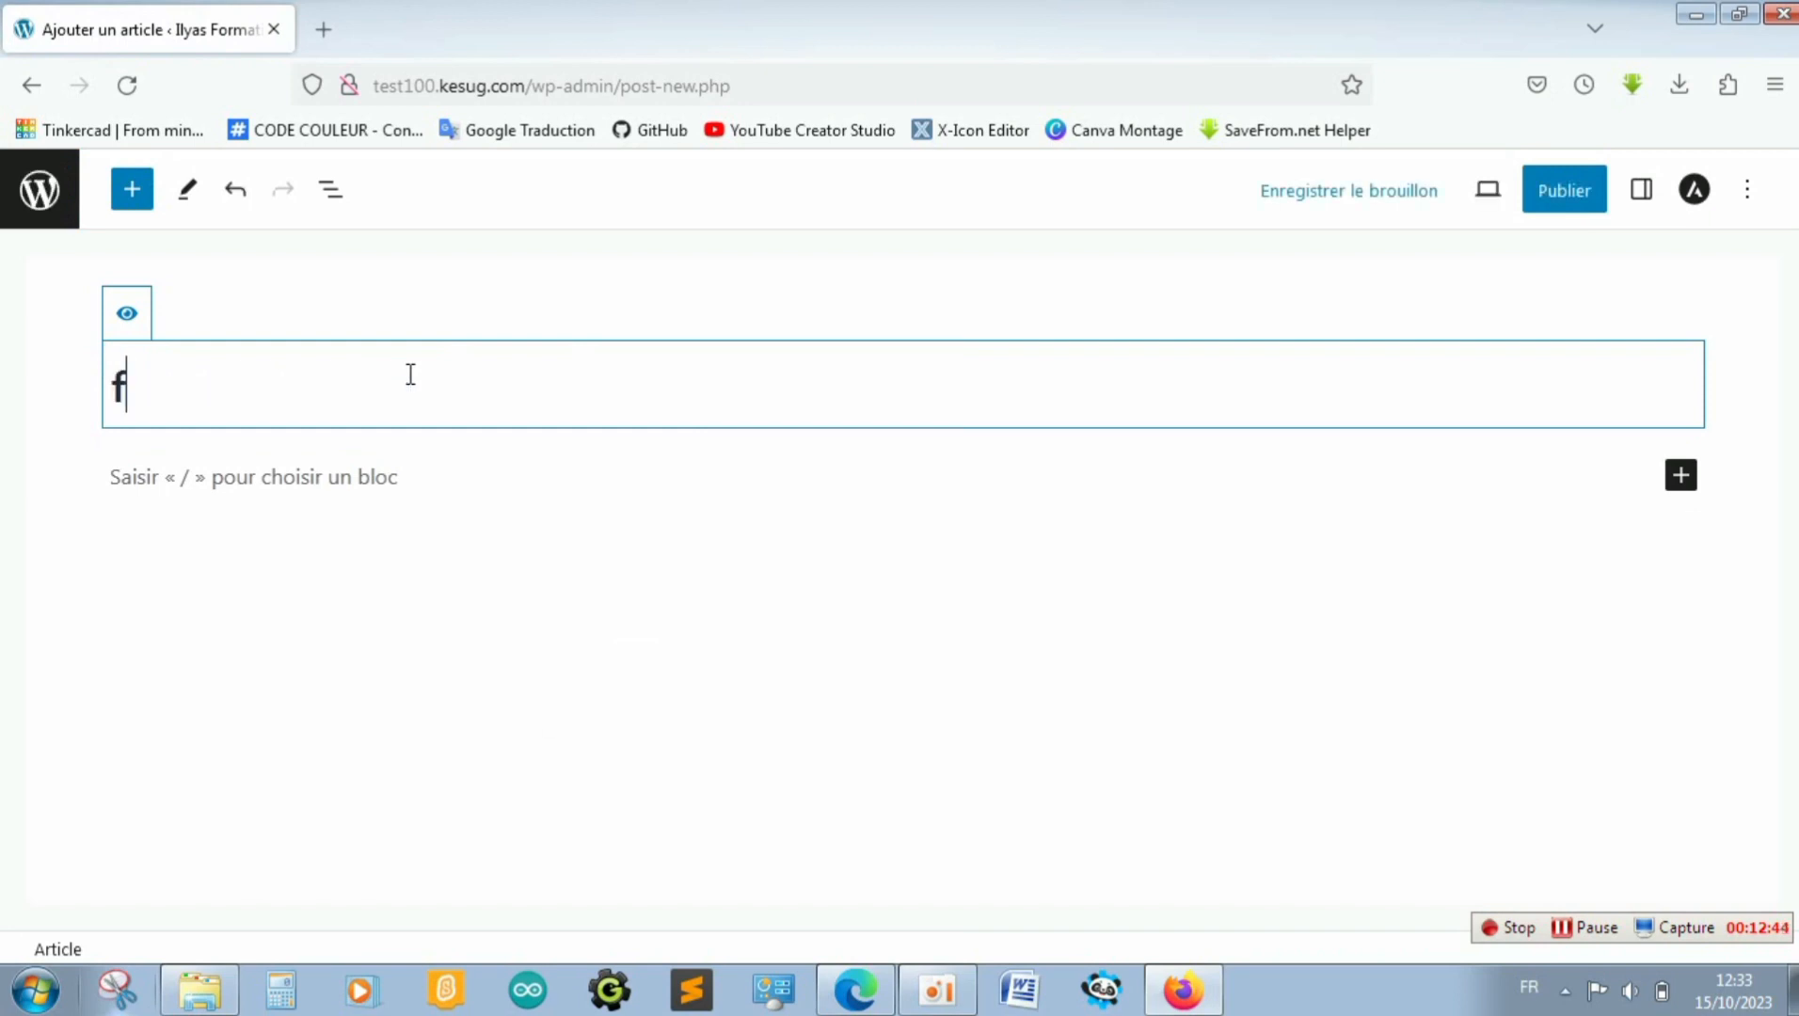
text(ormation)
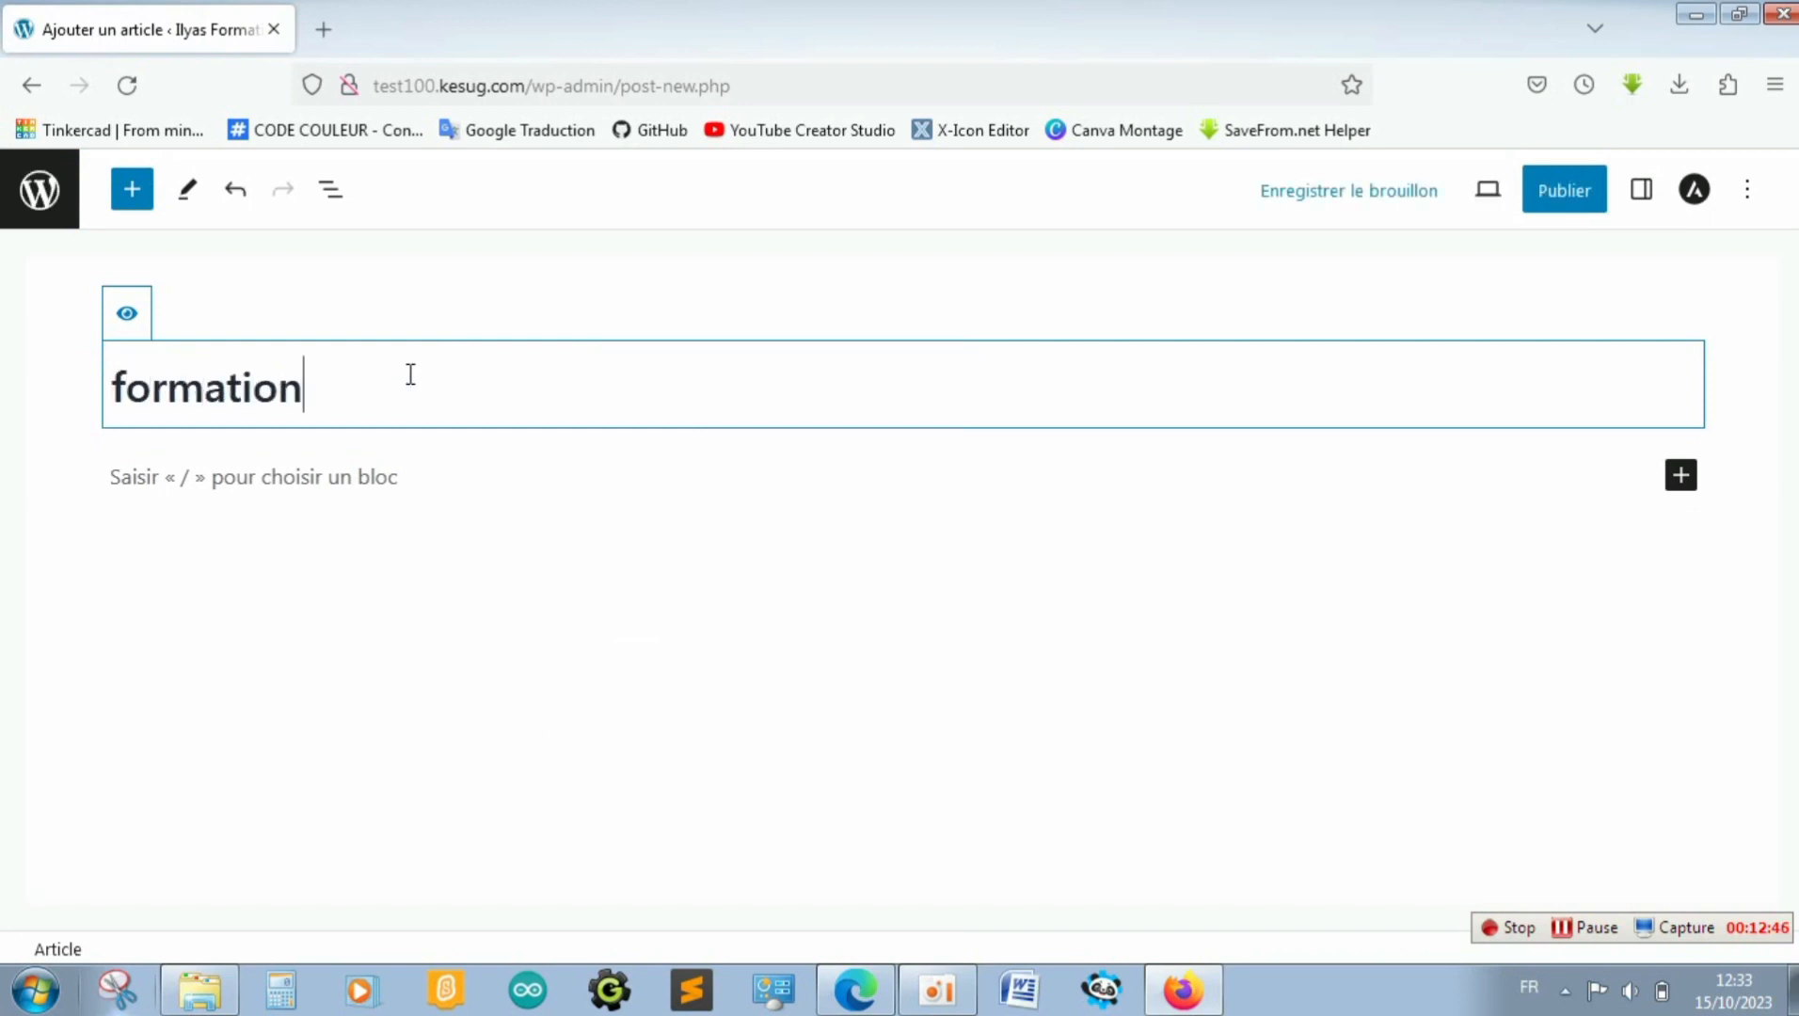
click(406, 563)
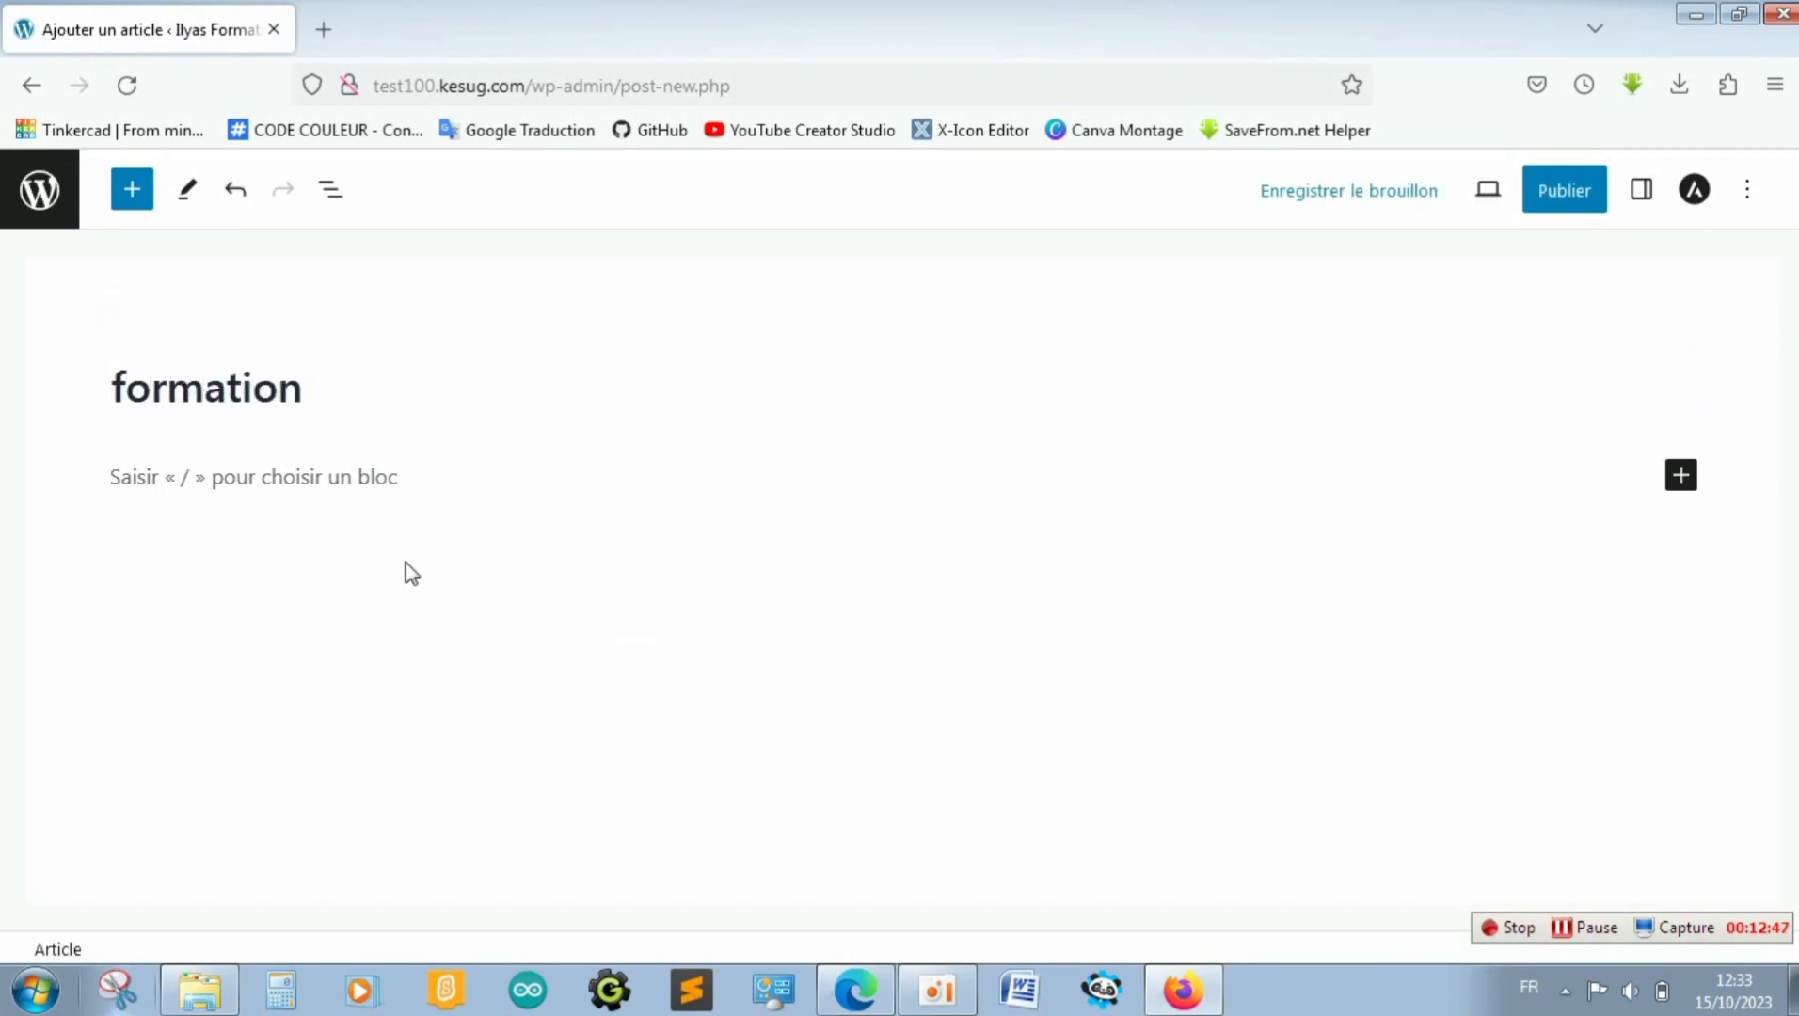
Insert an Image block in the article body using Logo.png from the media library
click(1681, 476)
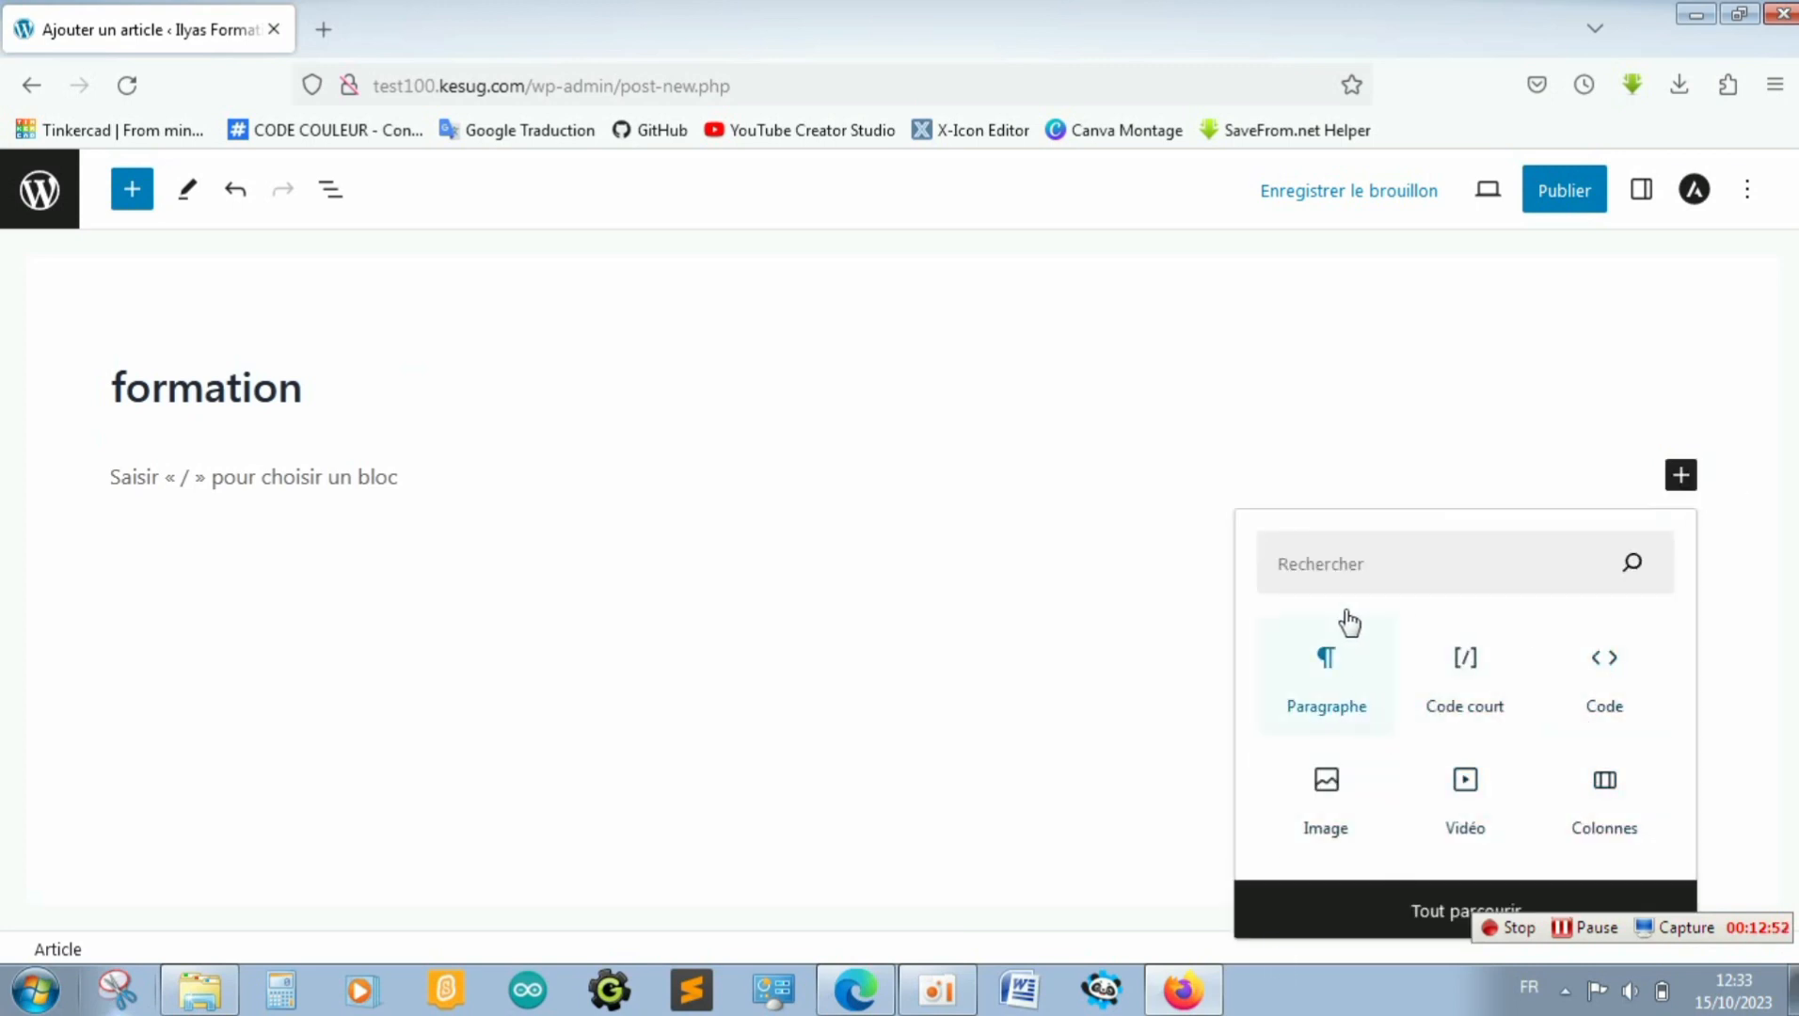
click(1341, 580)
text(im)
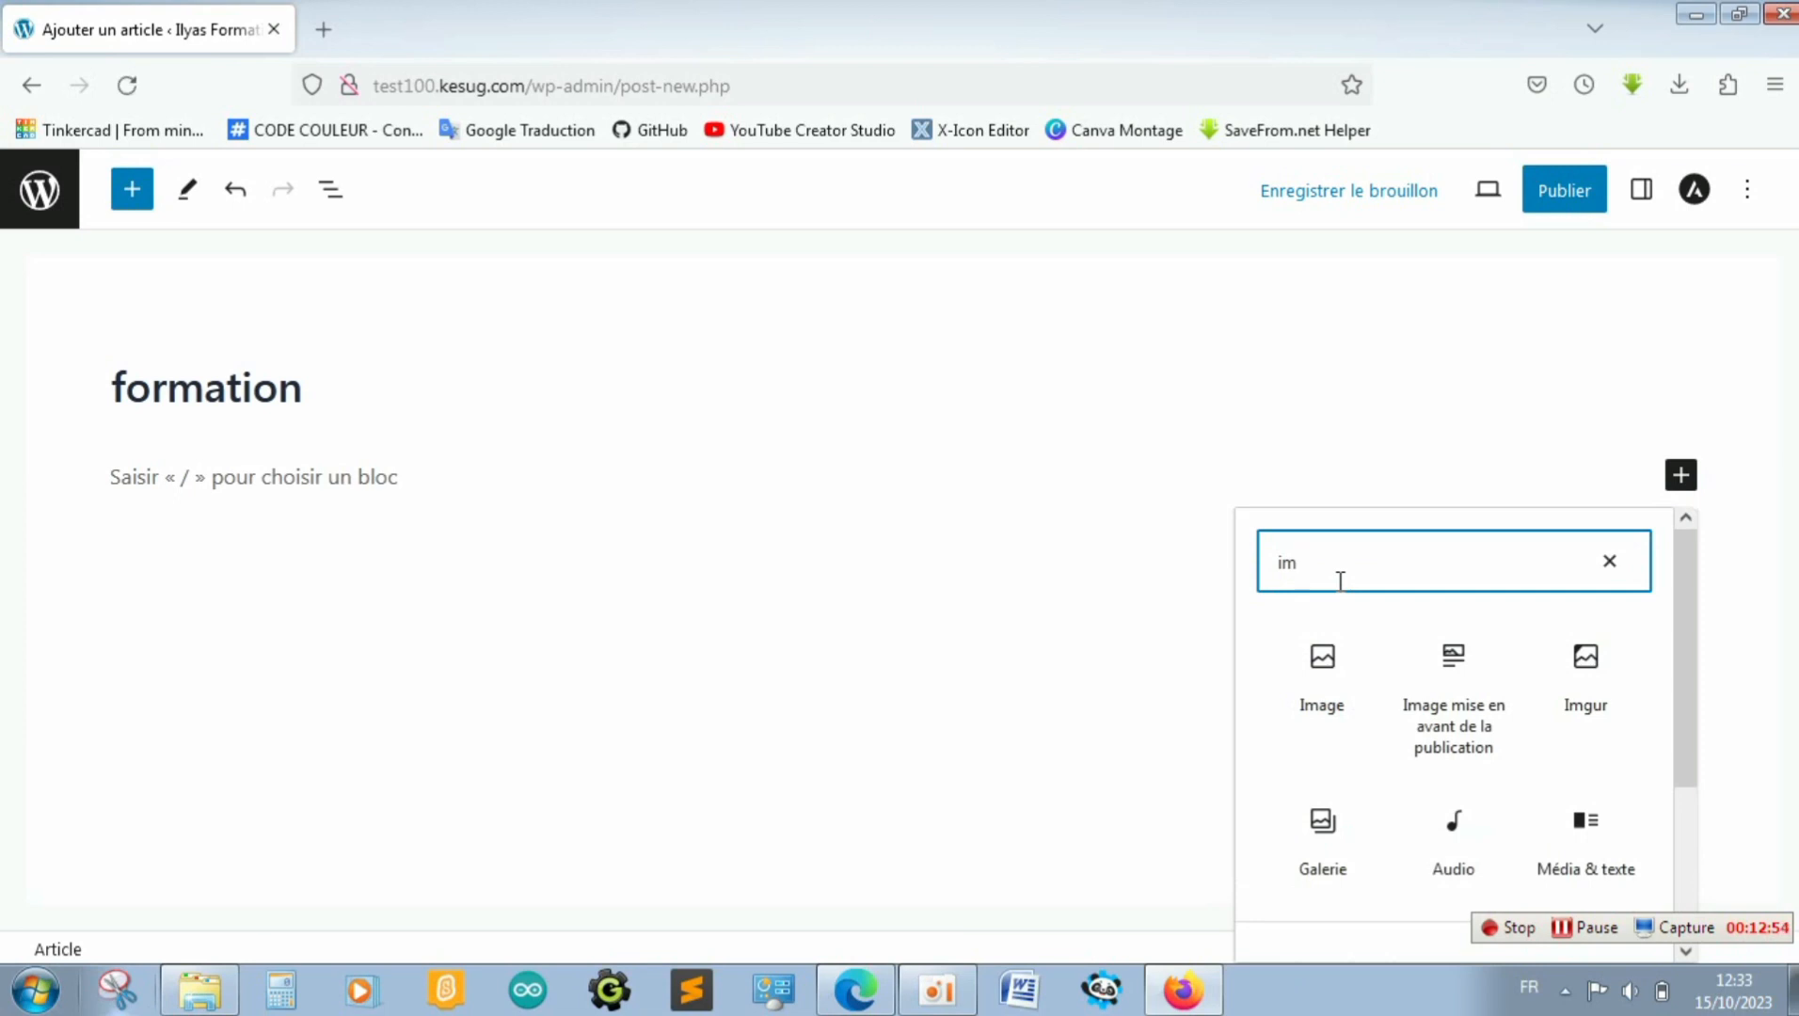
text(age)
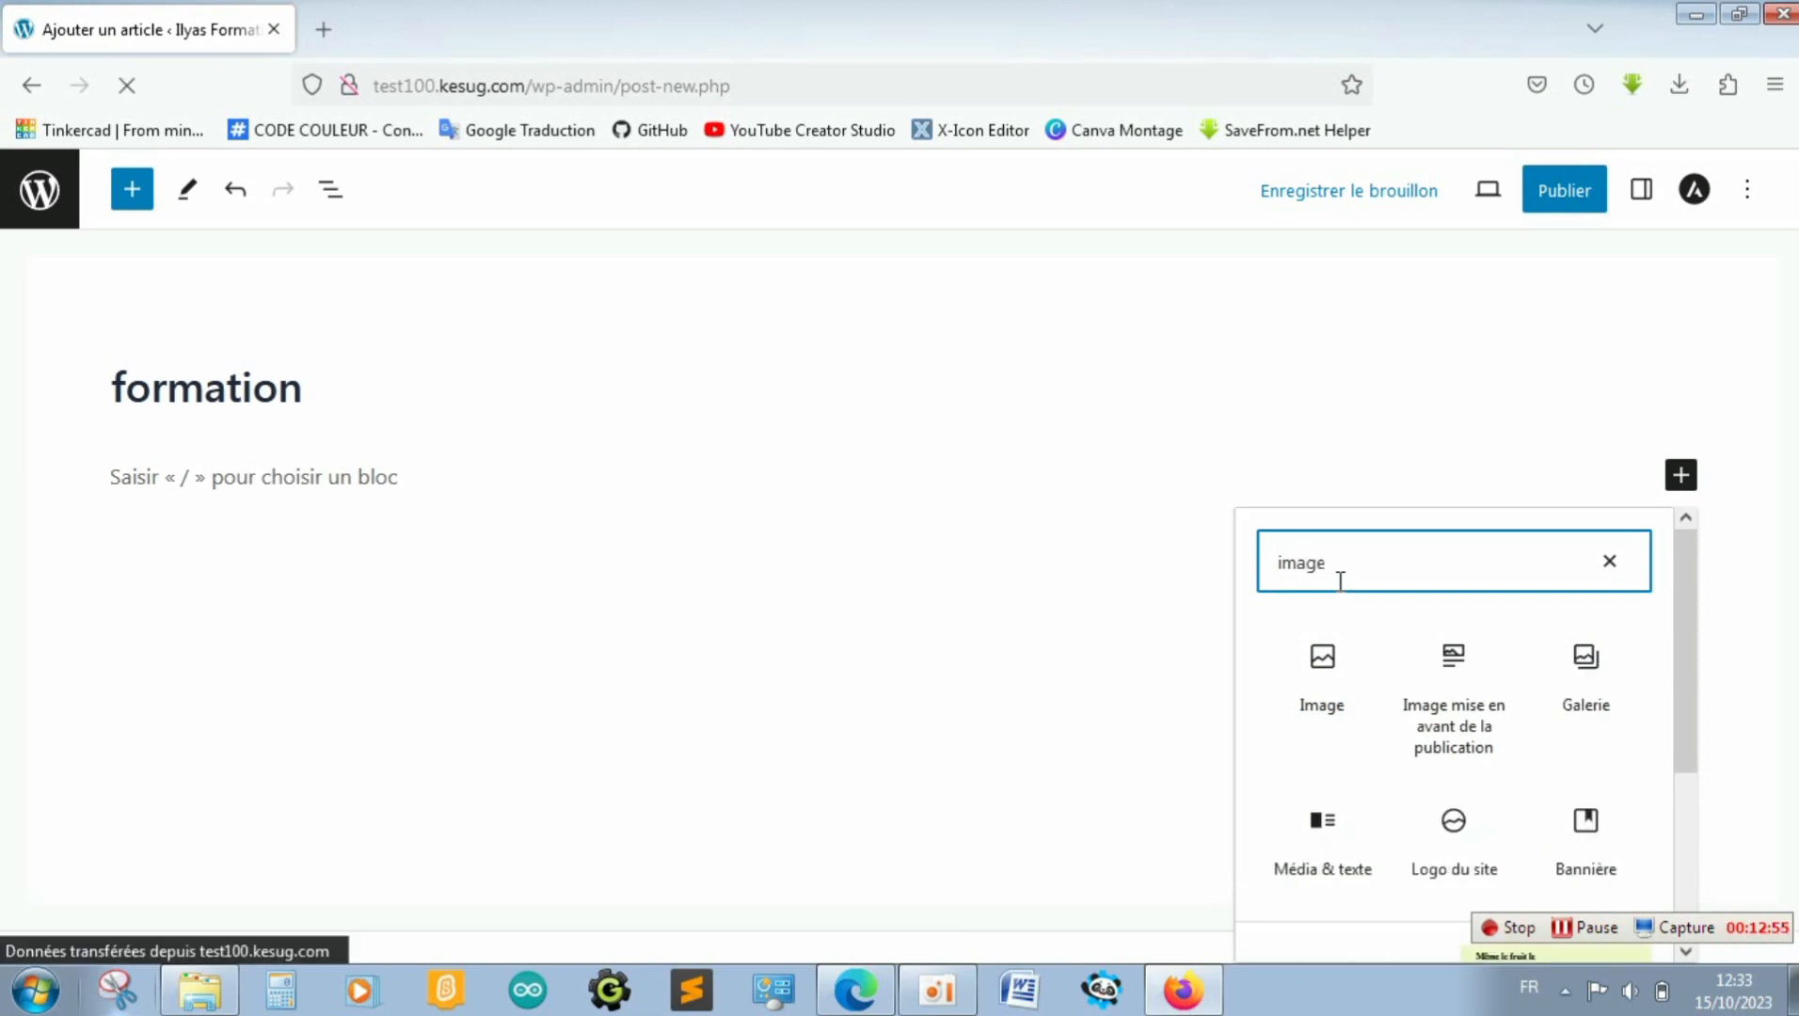
click(1362, 691)
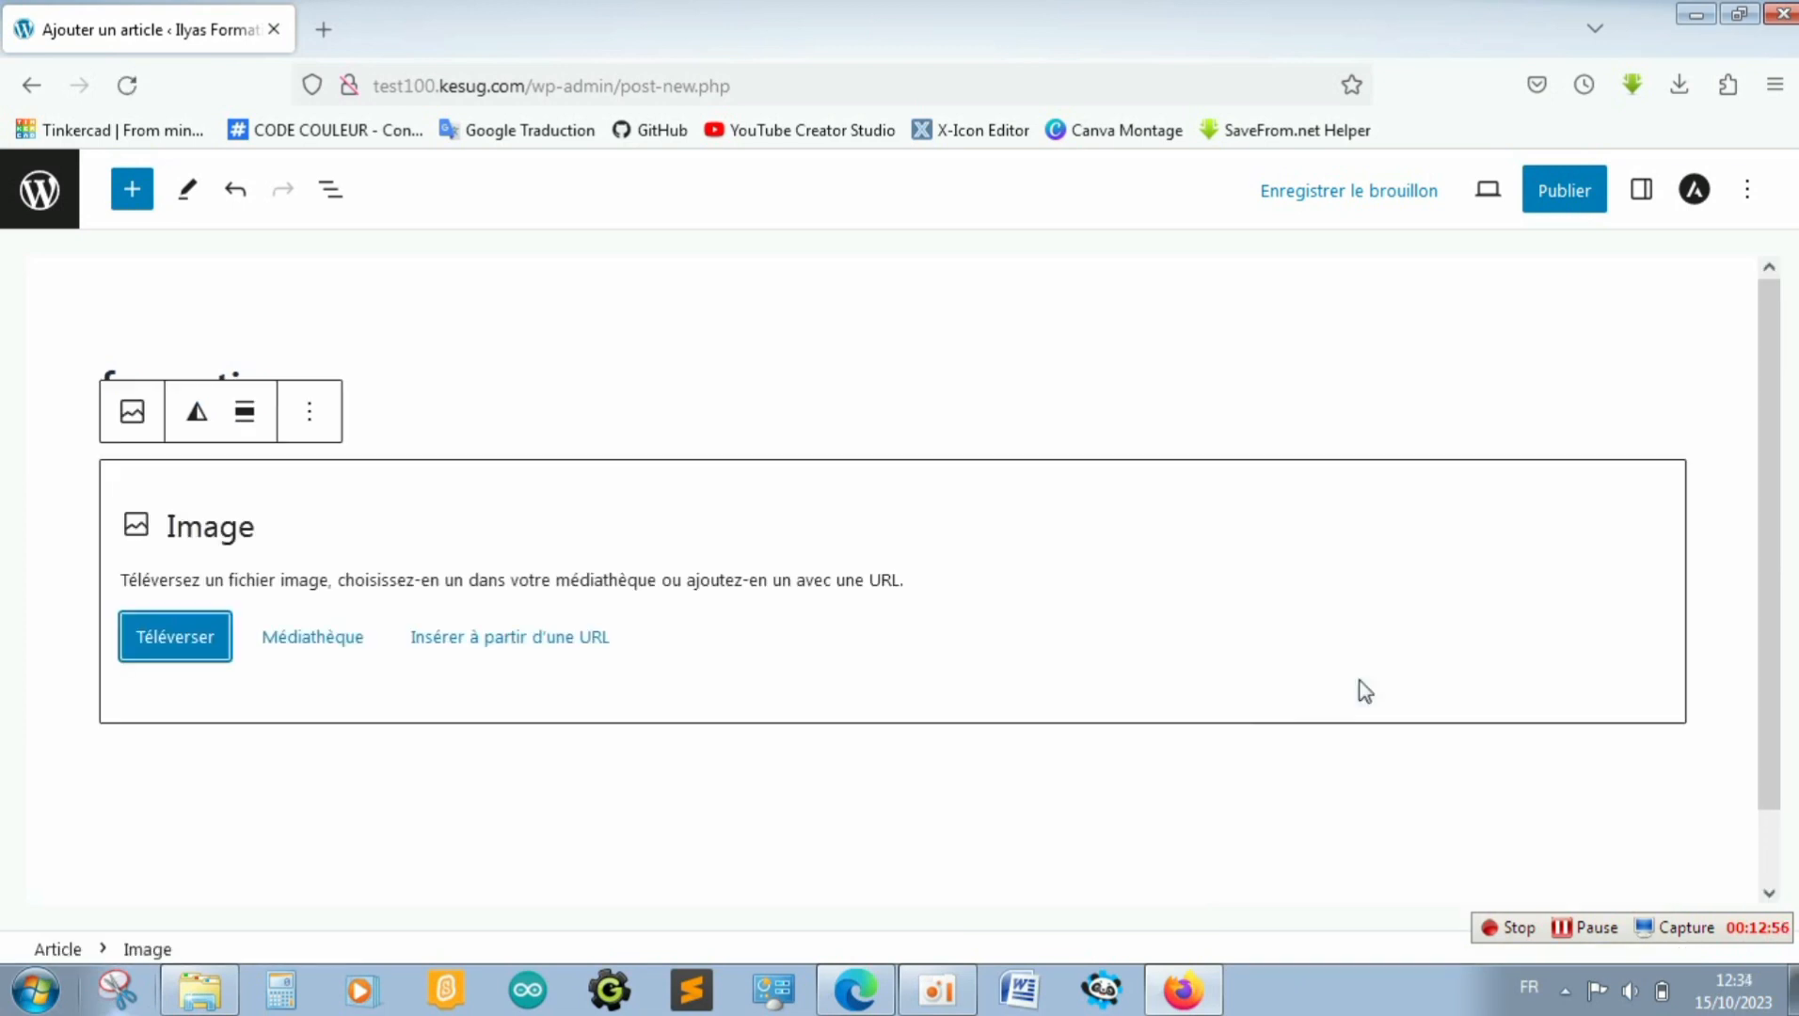
click(287, 649)
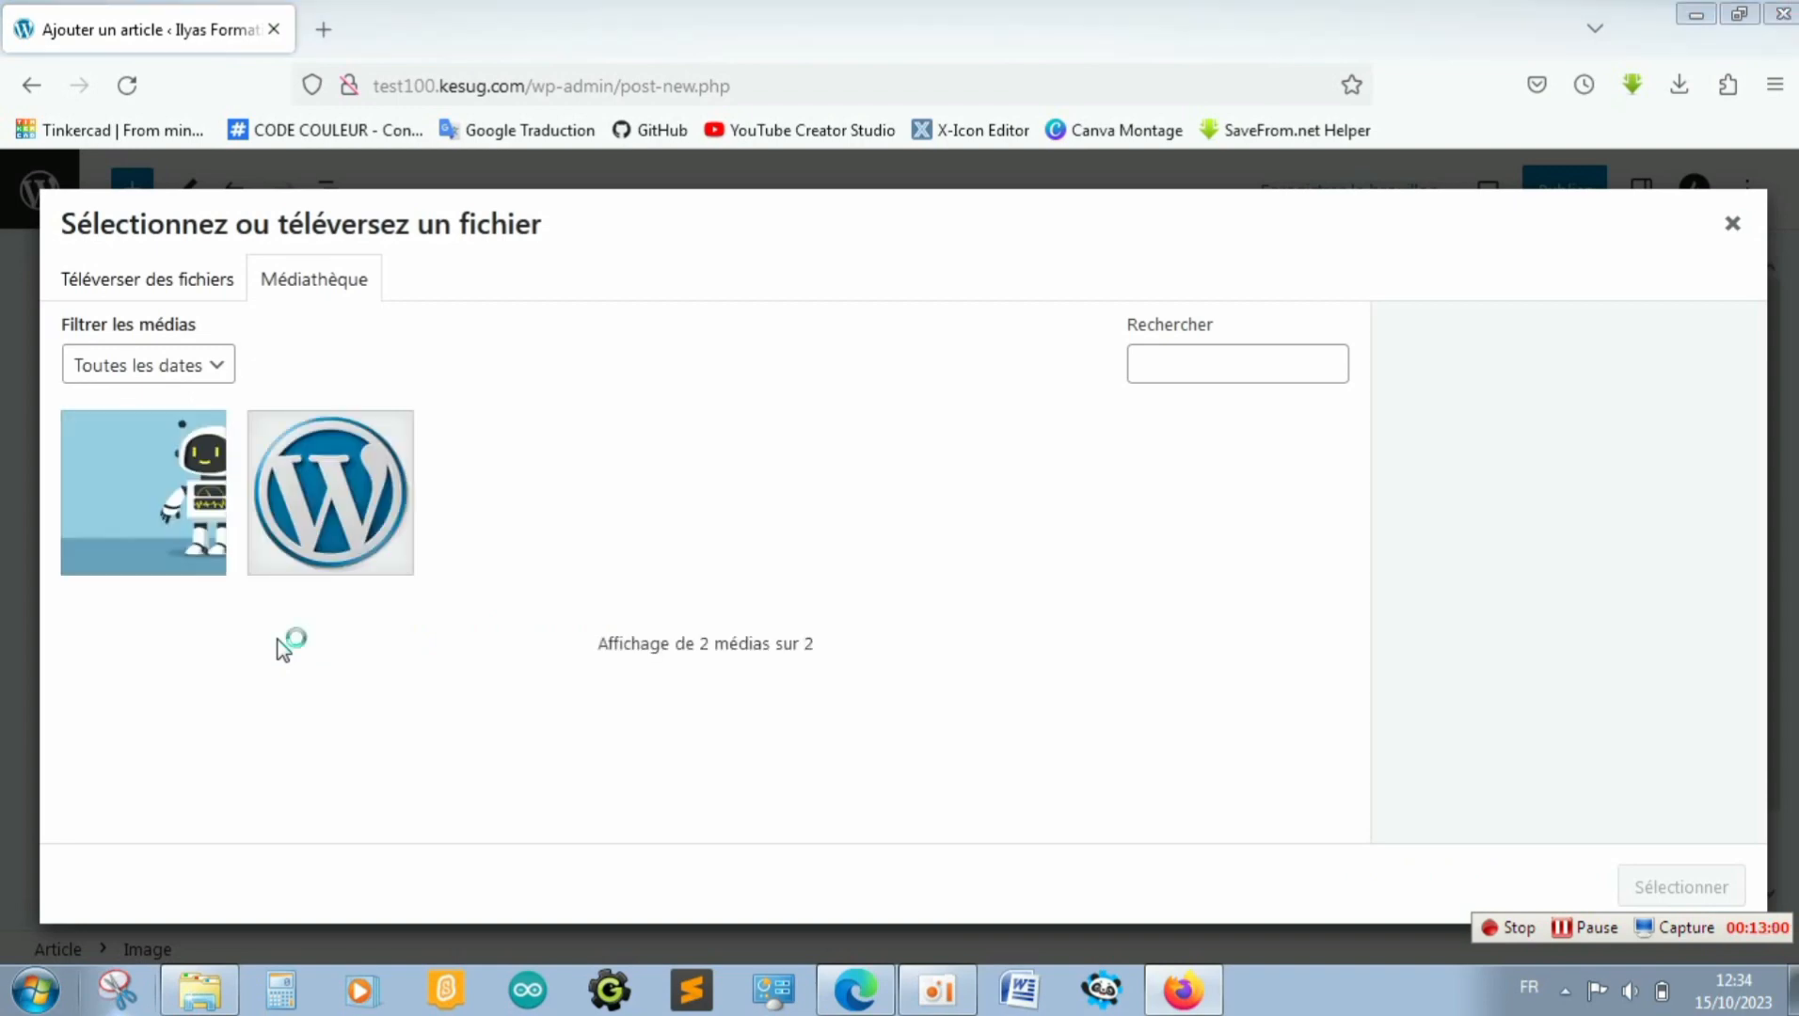
click(339, 543)
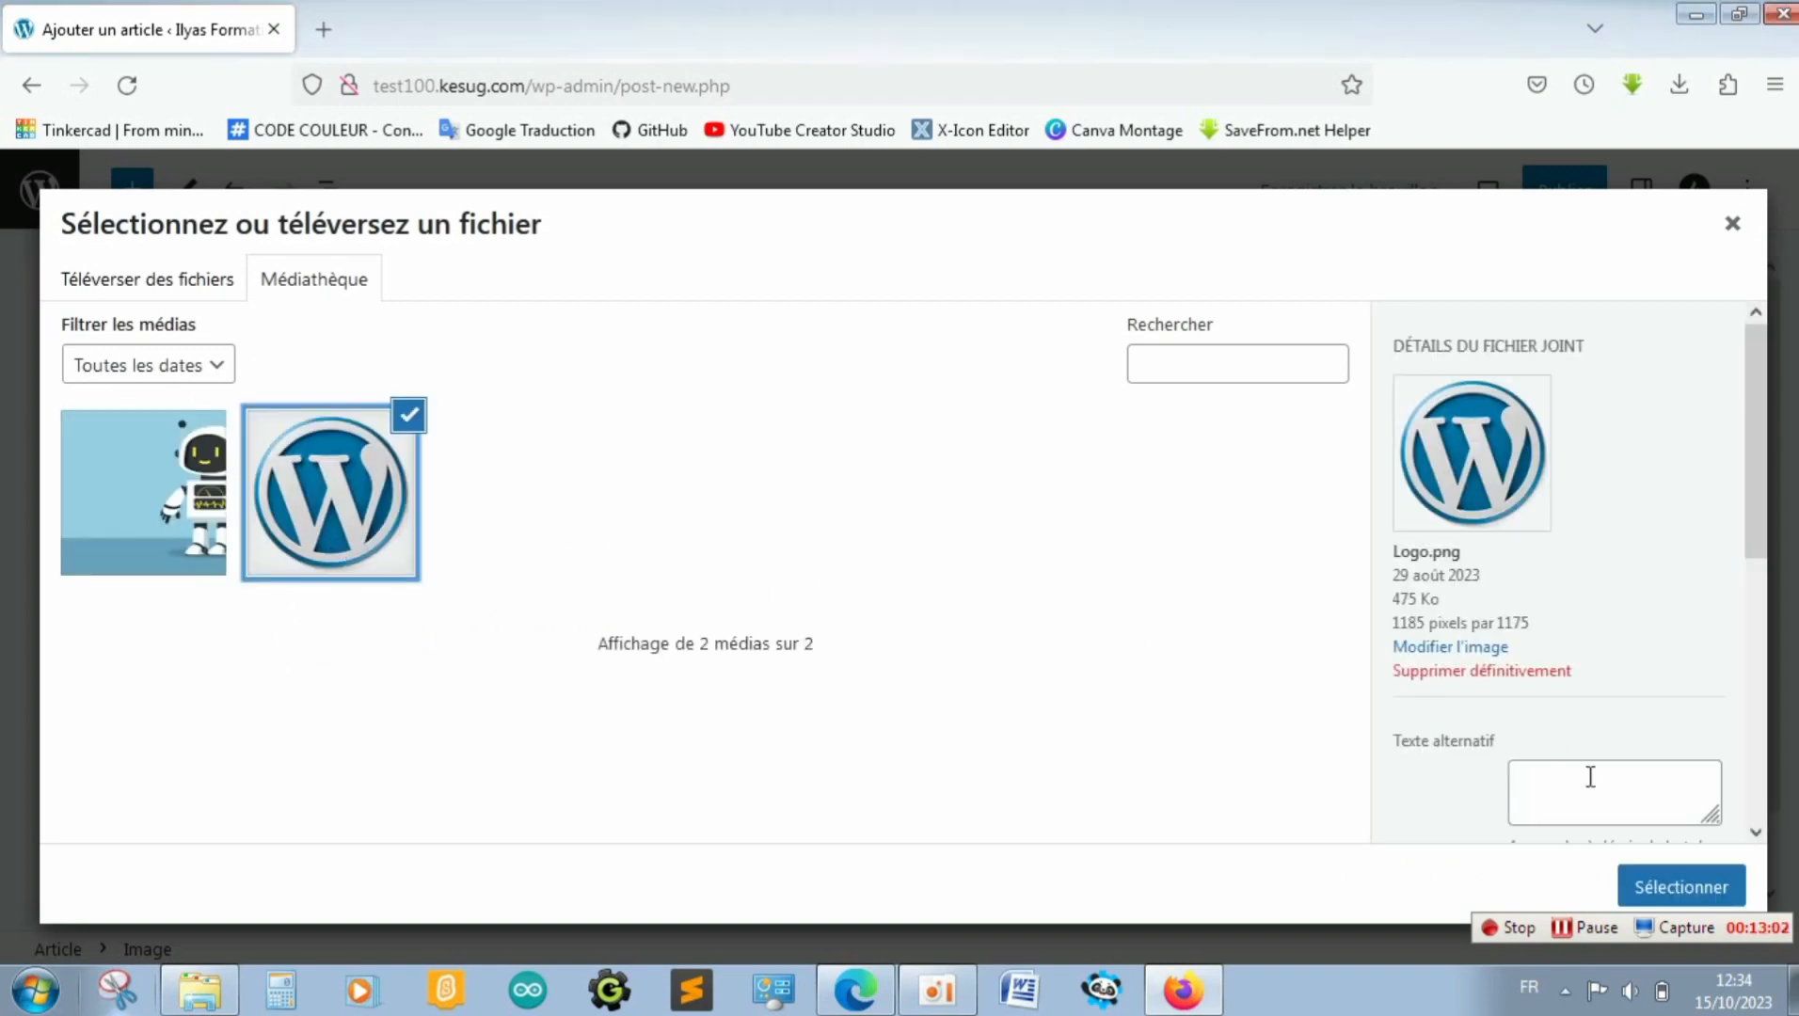
click(1678, 888)
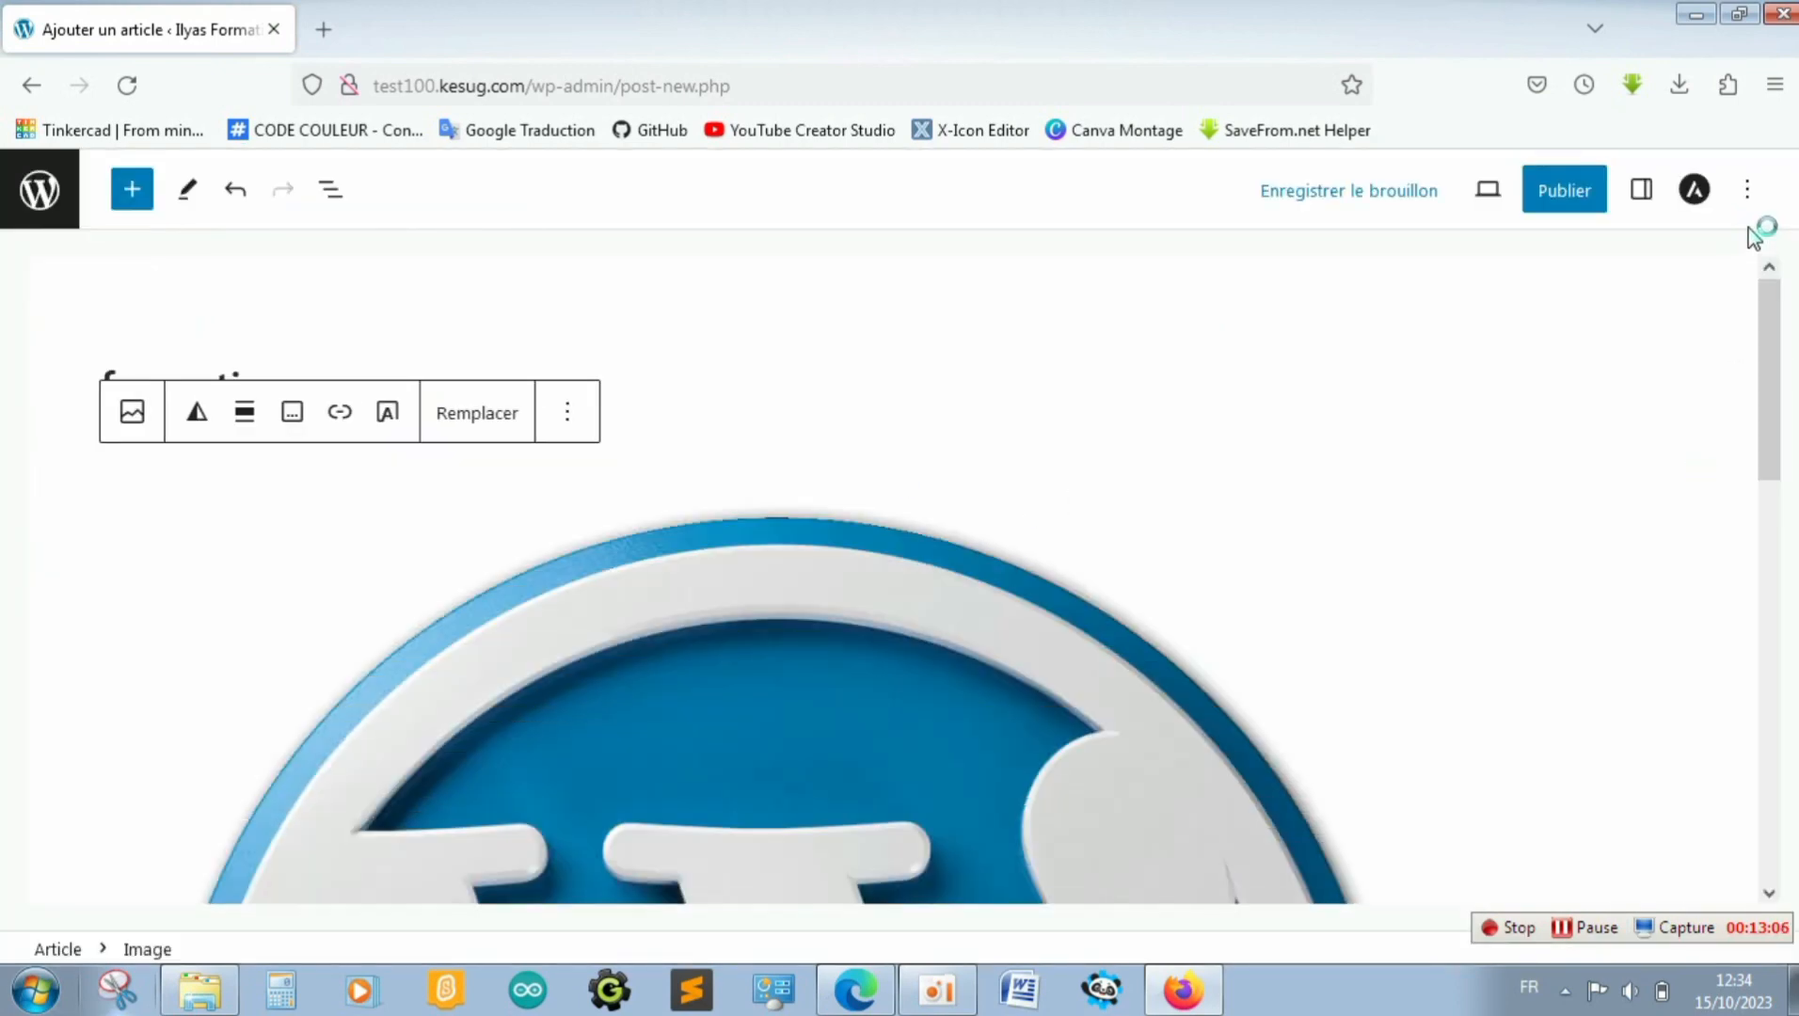
Check the article editor's options and general preferences, then close the preferences unchanged
click(1752, 189)
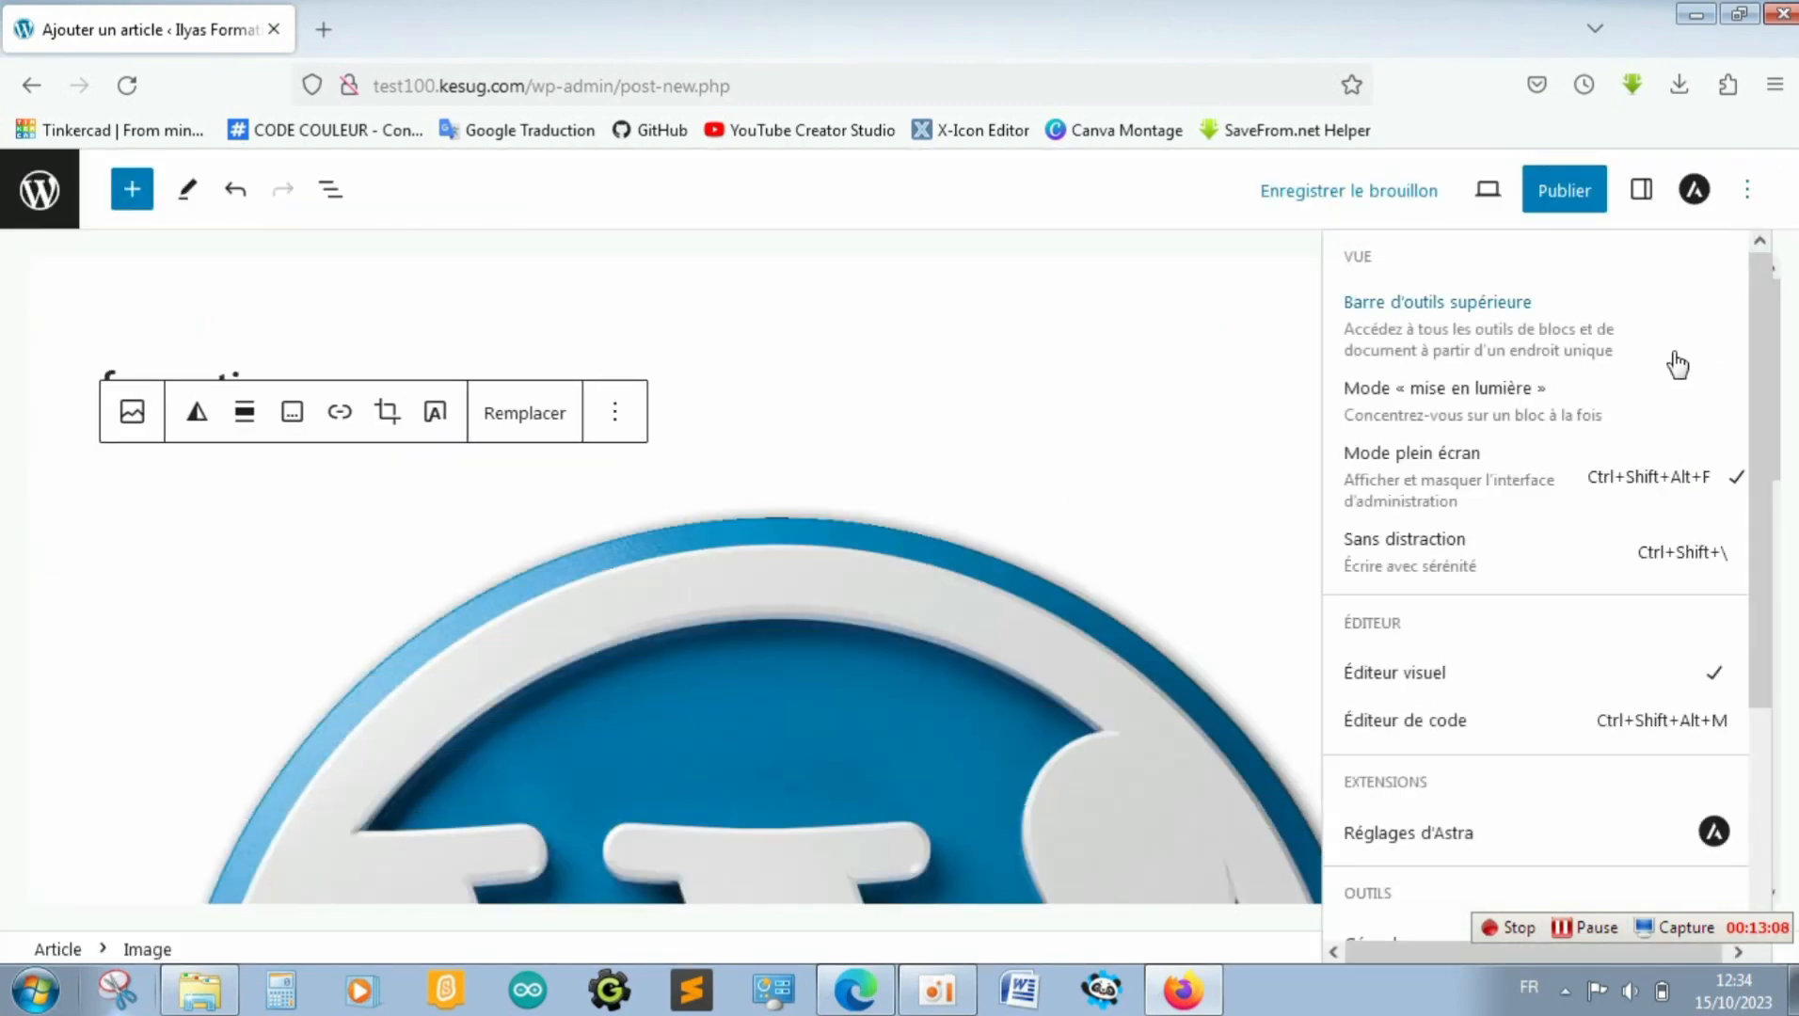
drag(1754, 586, 1776, 861)
click(1207, 451)
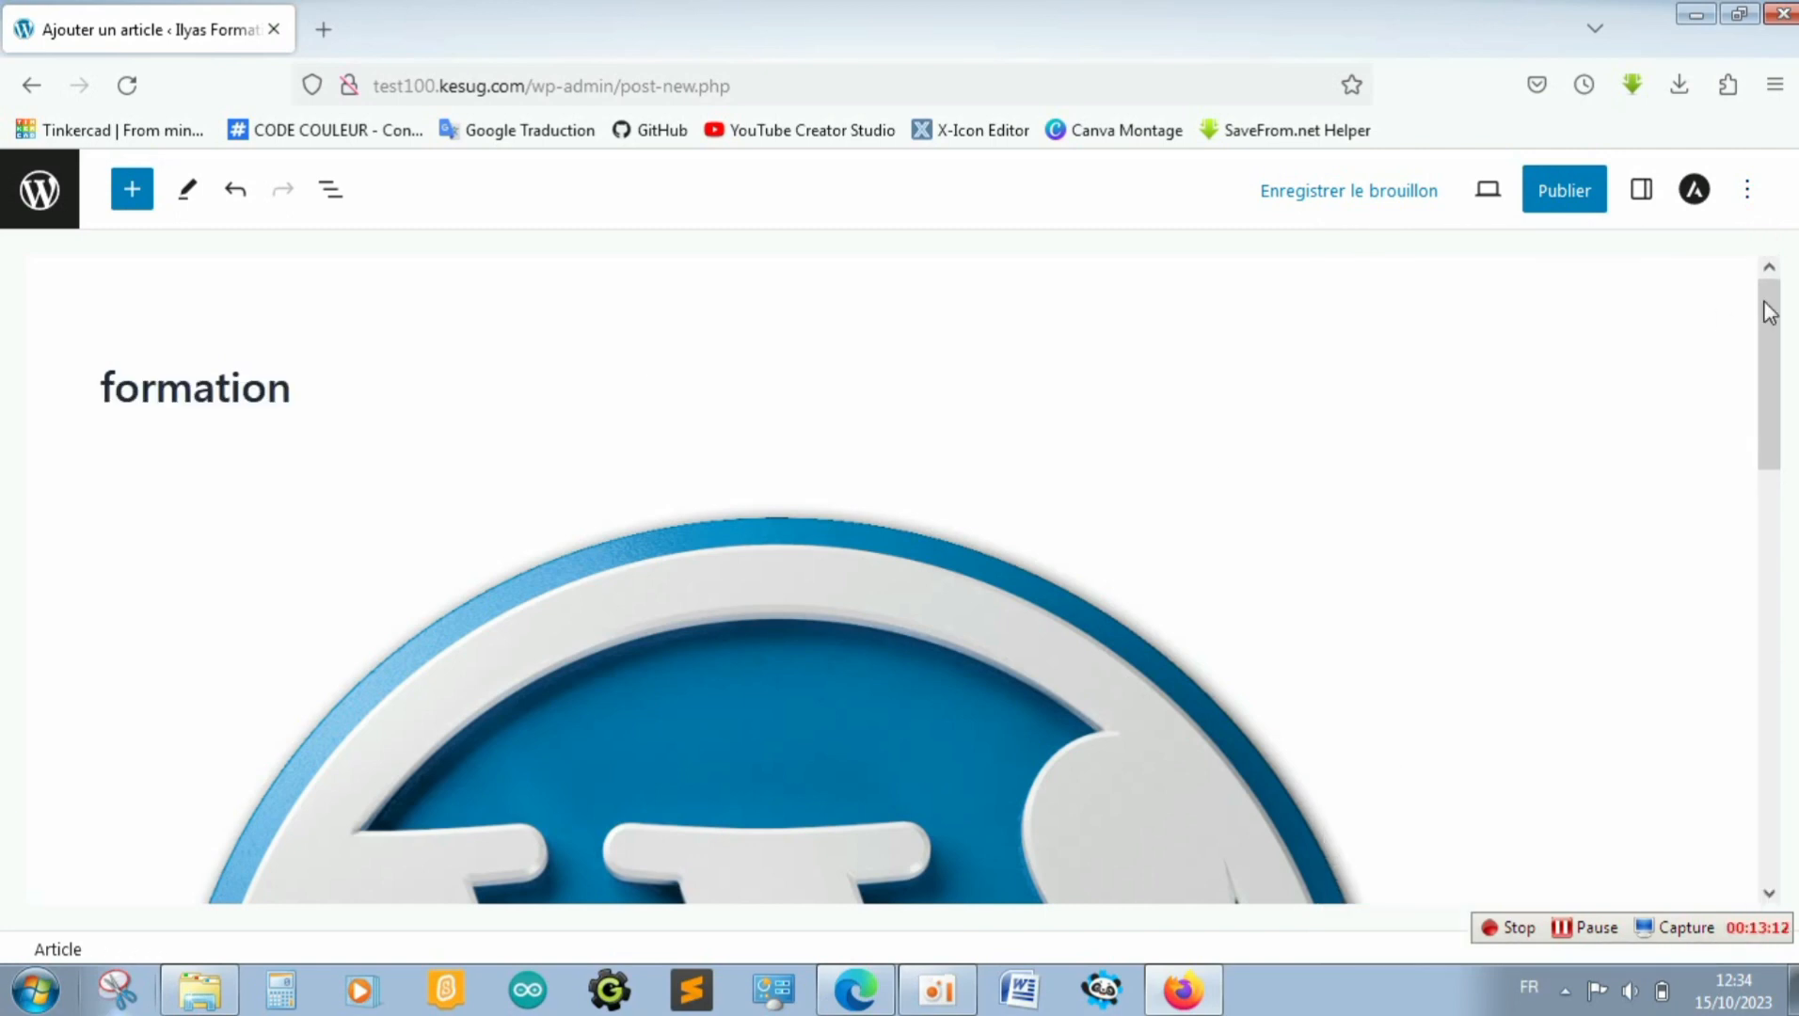
scroll(1765, 388, down, 15)
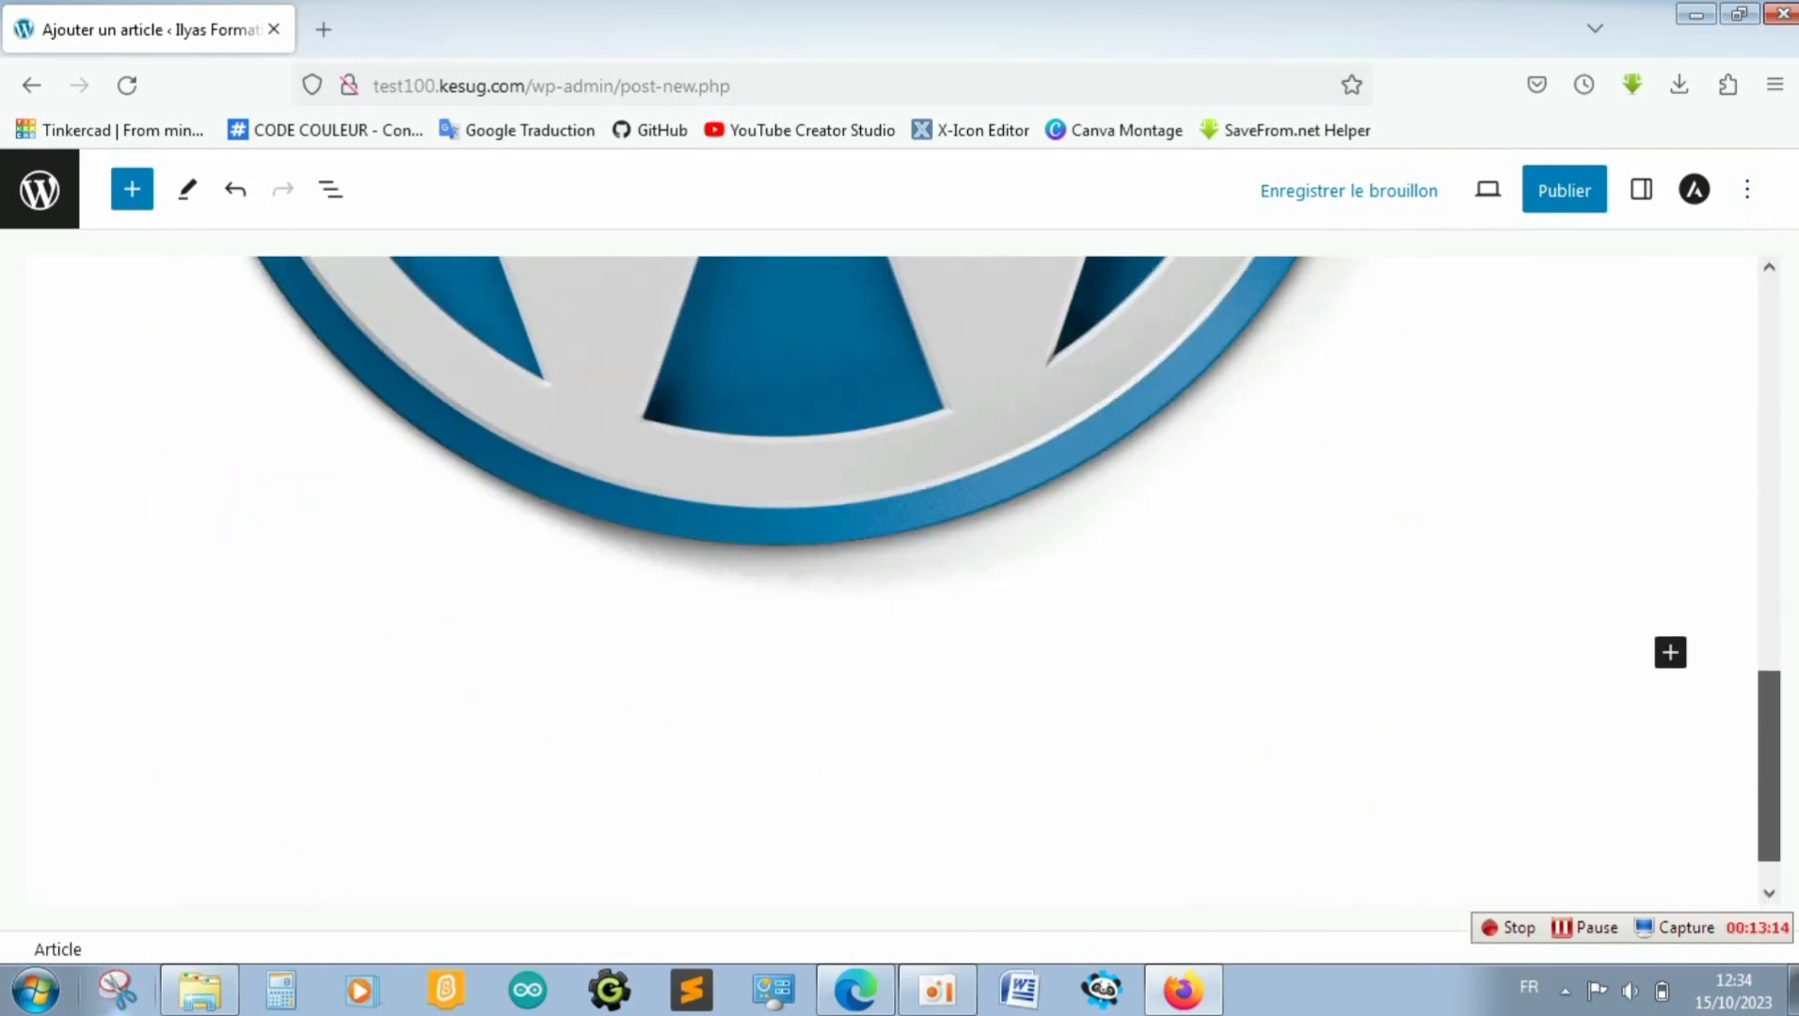
click(1747, 191)
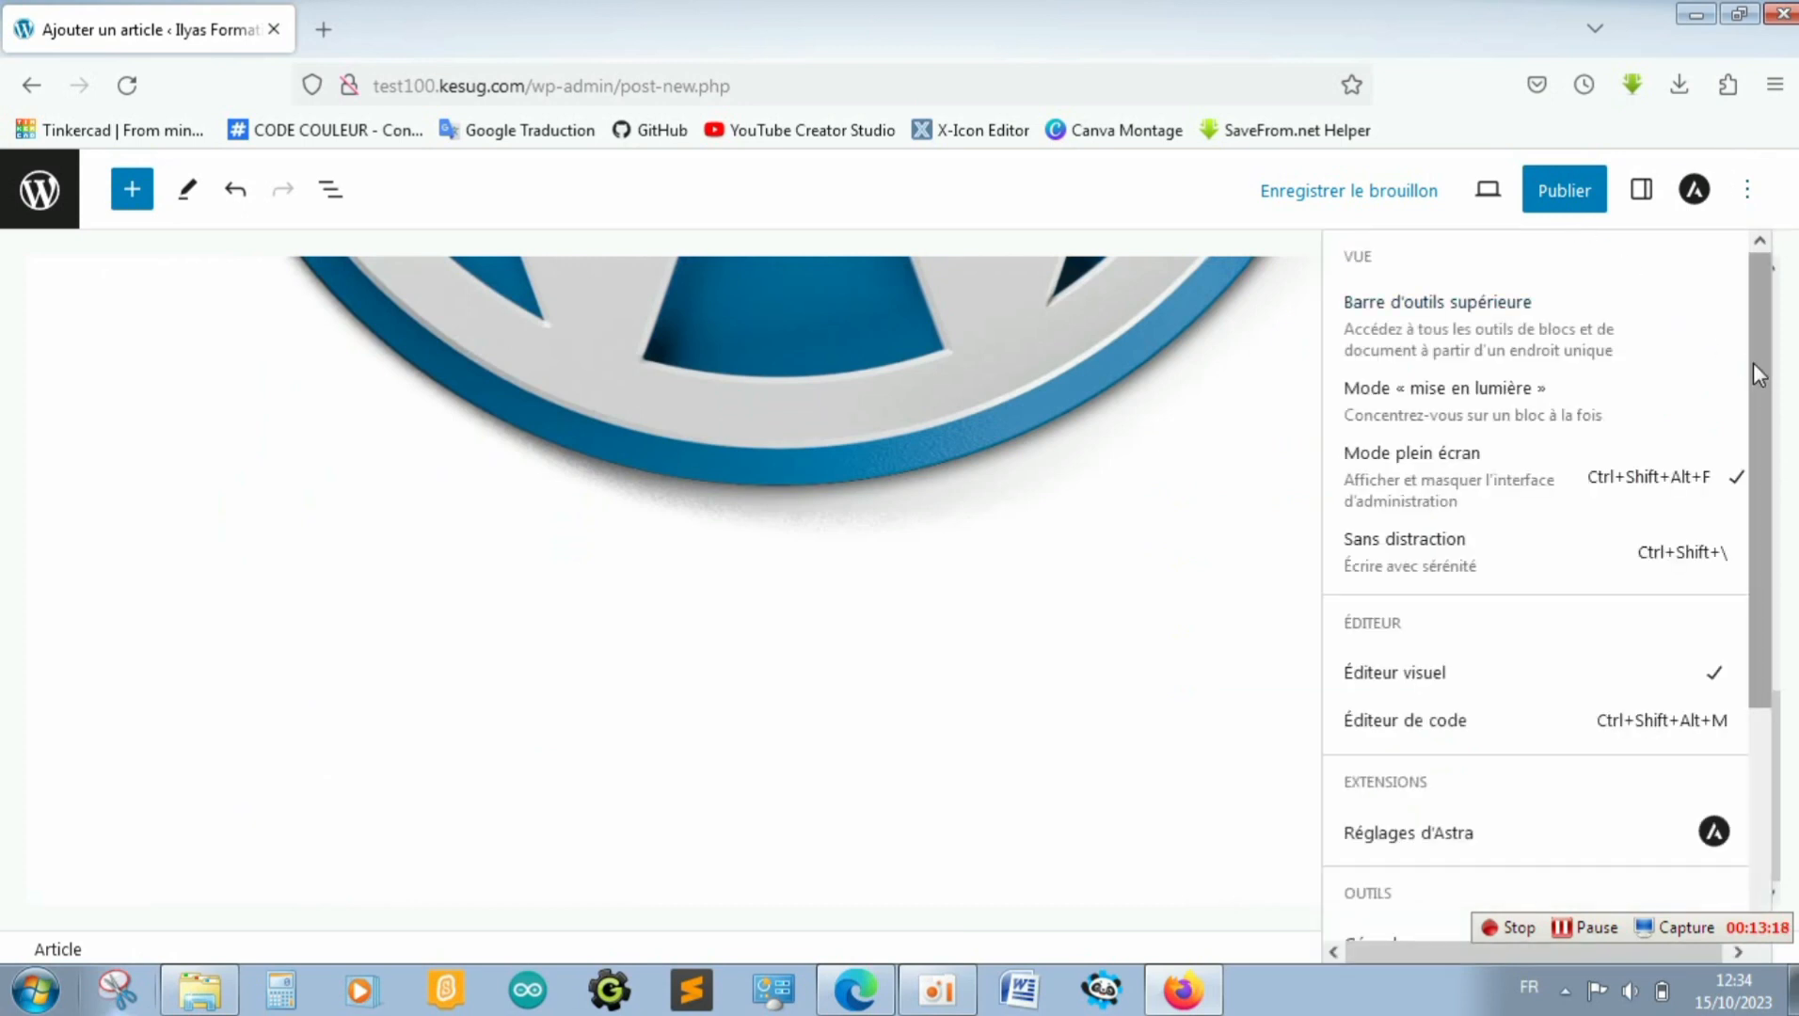
scroll(1757, 441, down, 1)
scroll(1757, 441, down, 3)
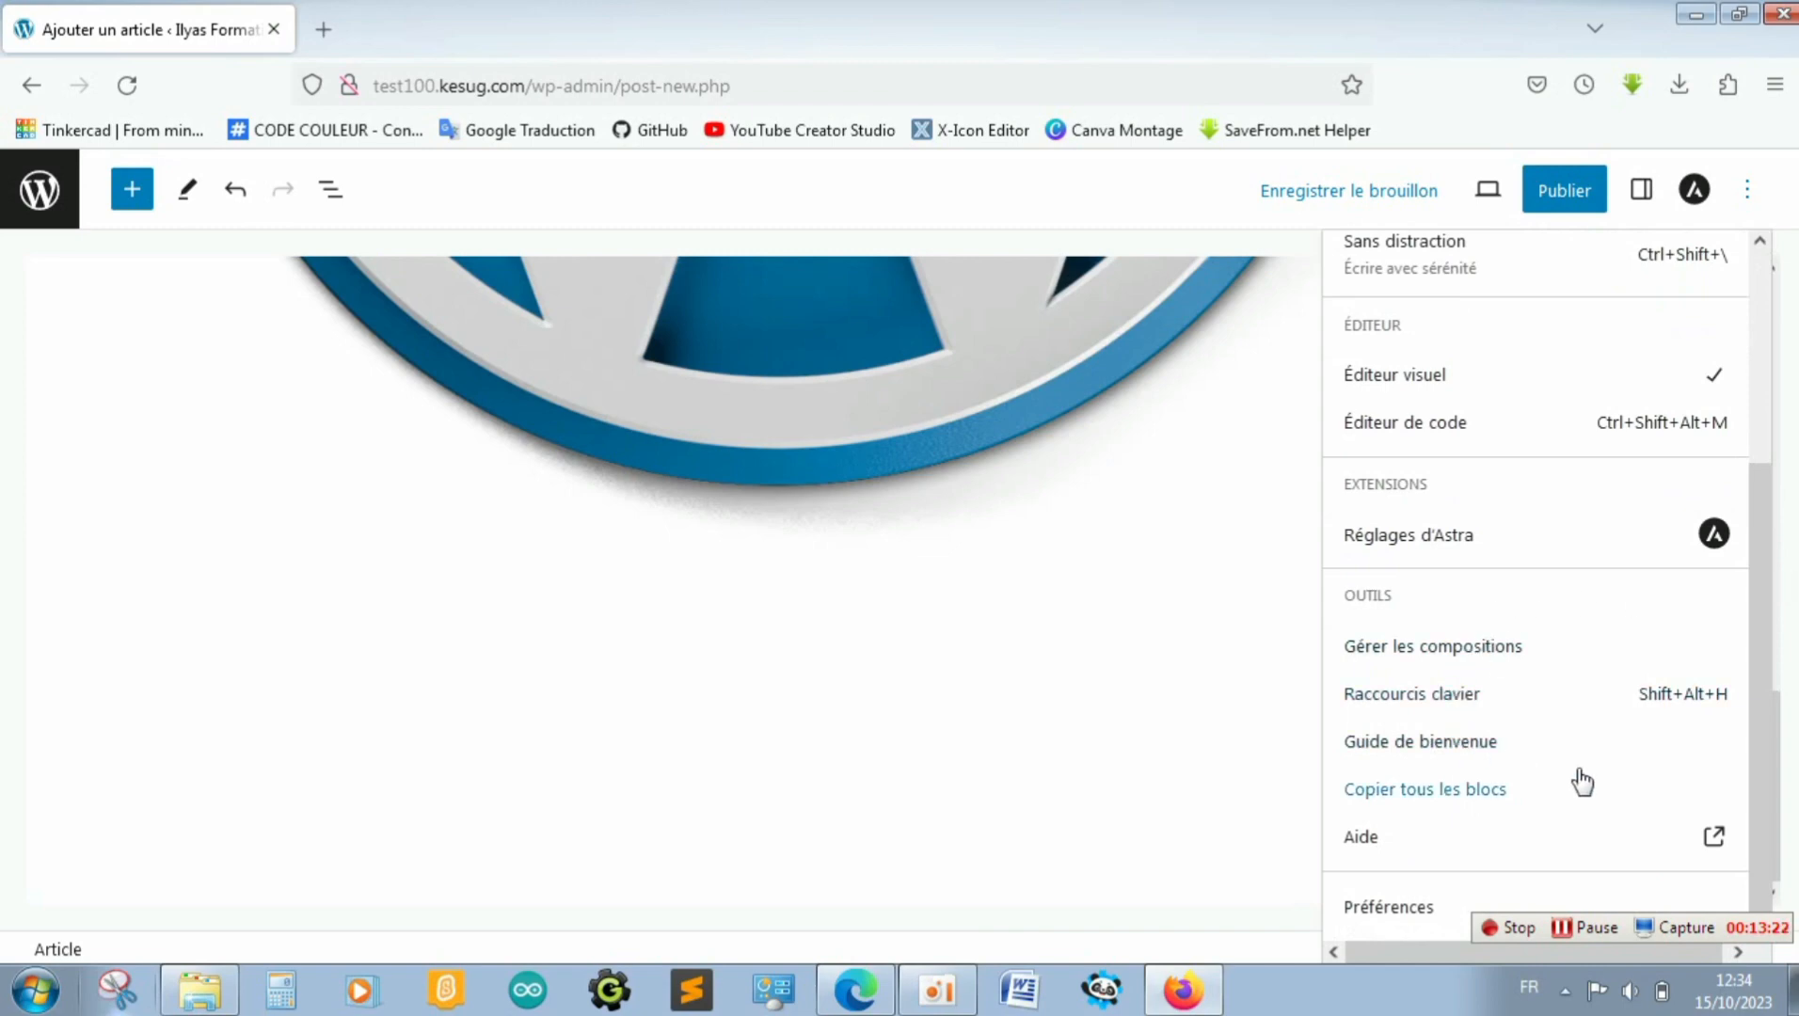
click(1421, 927)
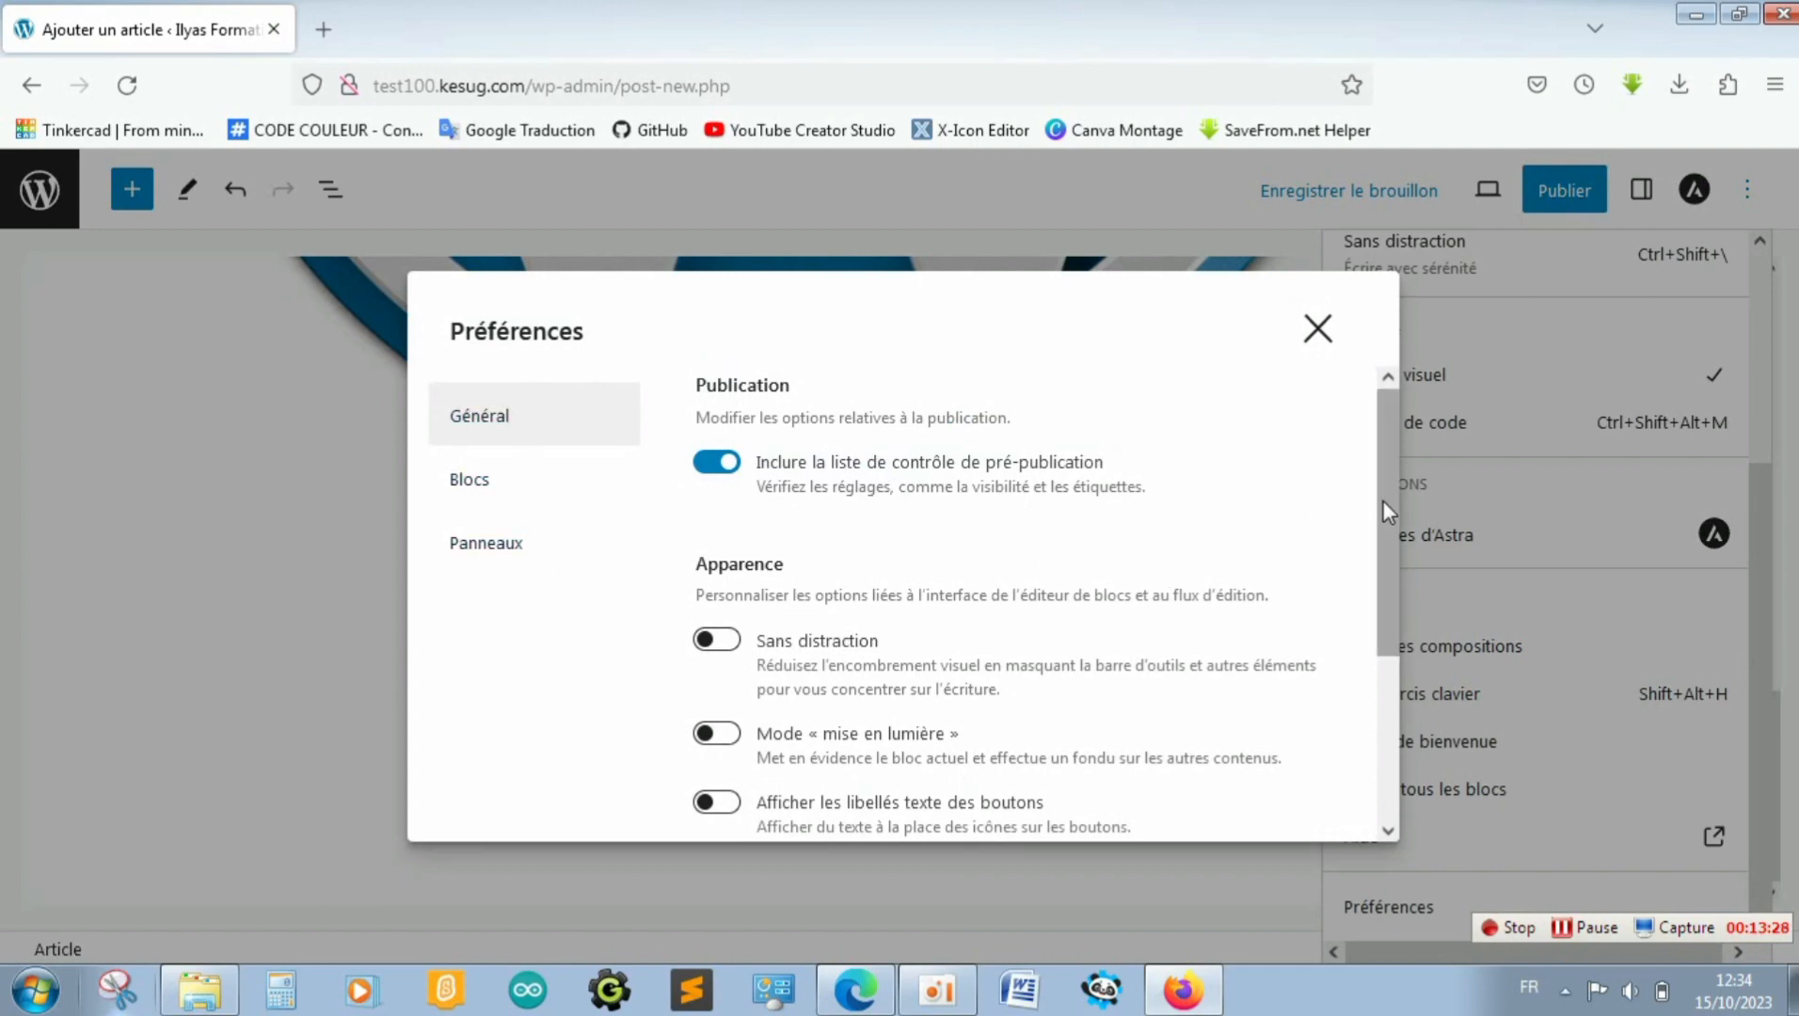
drag(1383, 499, 1398, 721)
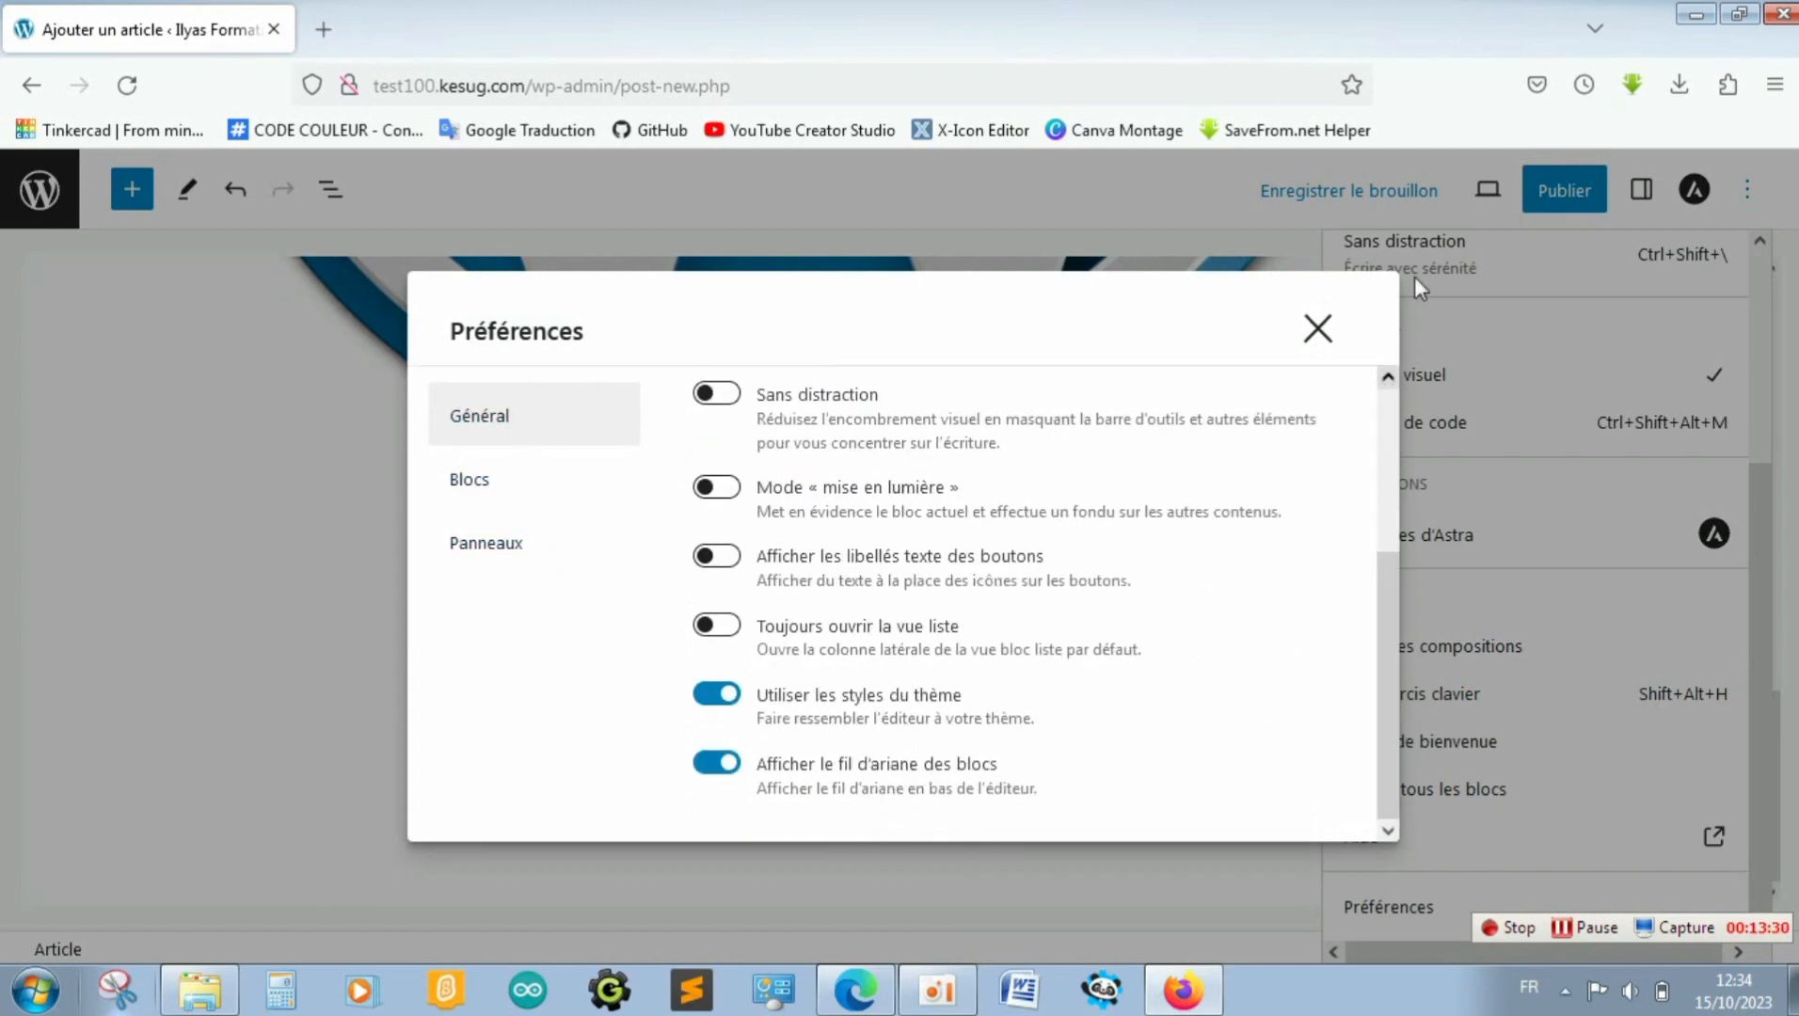
click(1318, 329)
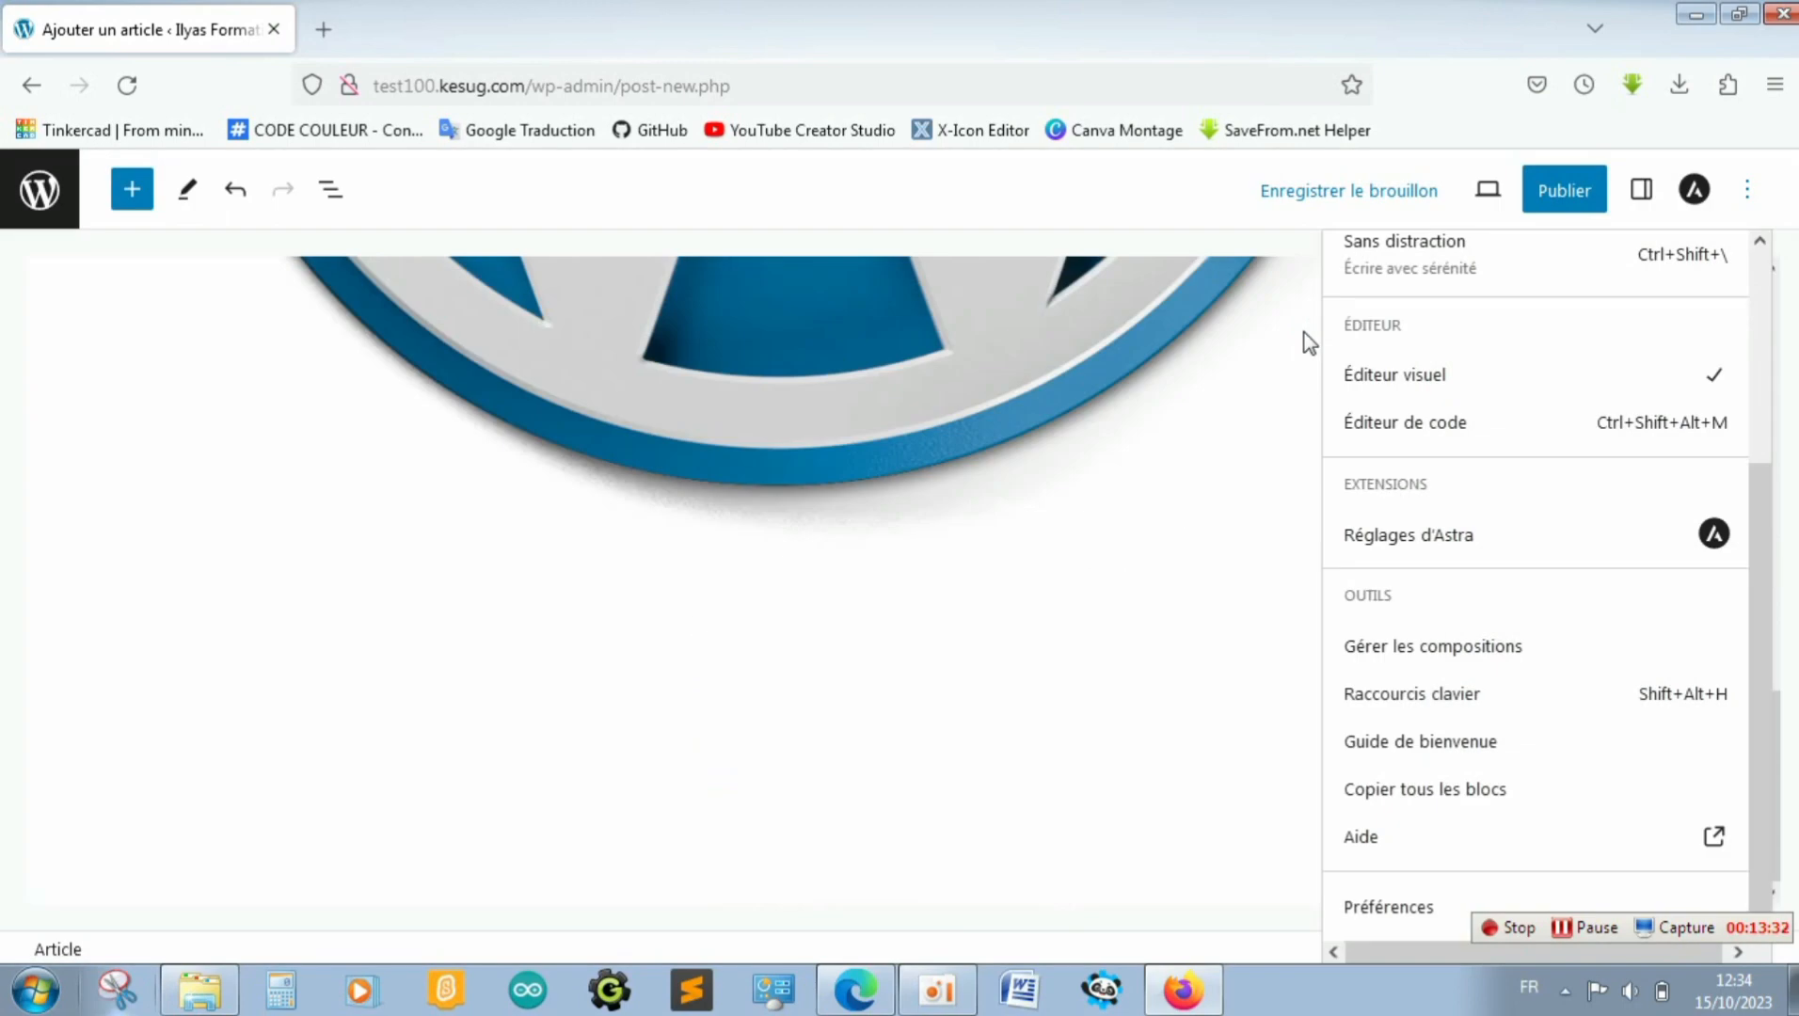
Publish the "formation" article and return to the list of articles
click(1595, 199)
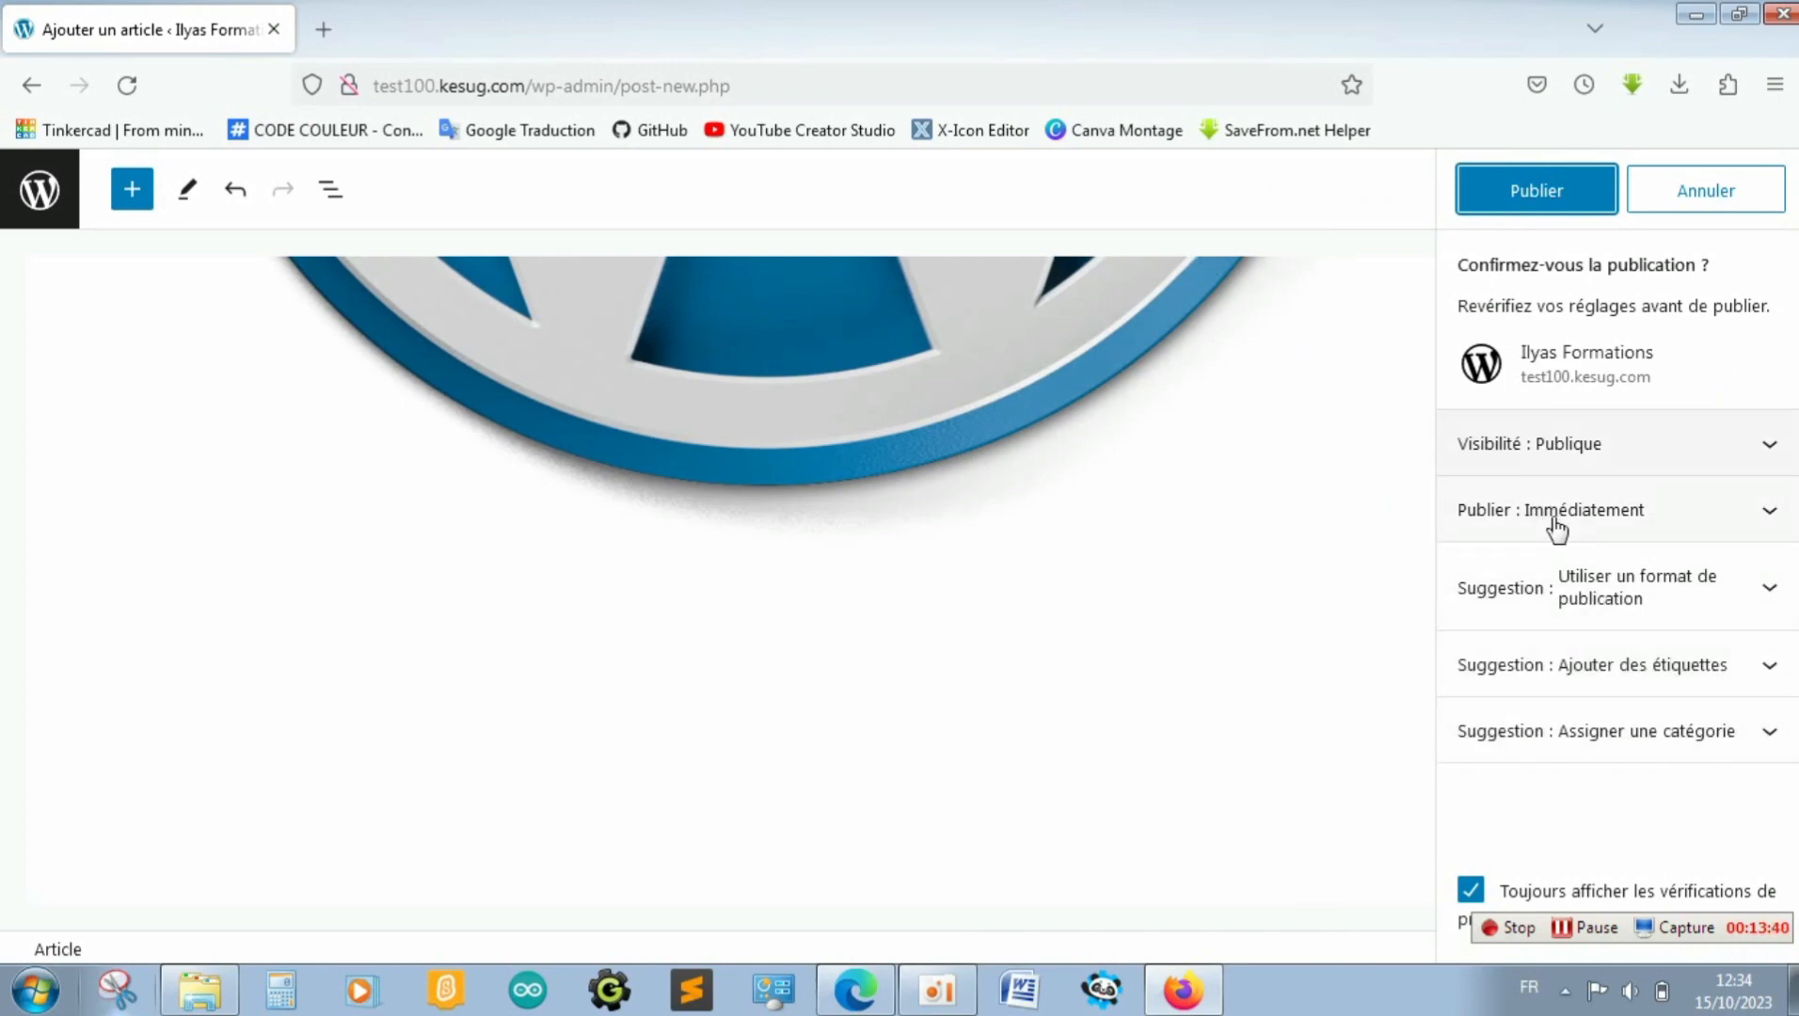
click(1492, 199)
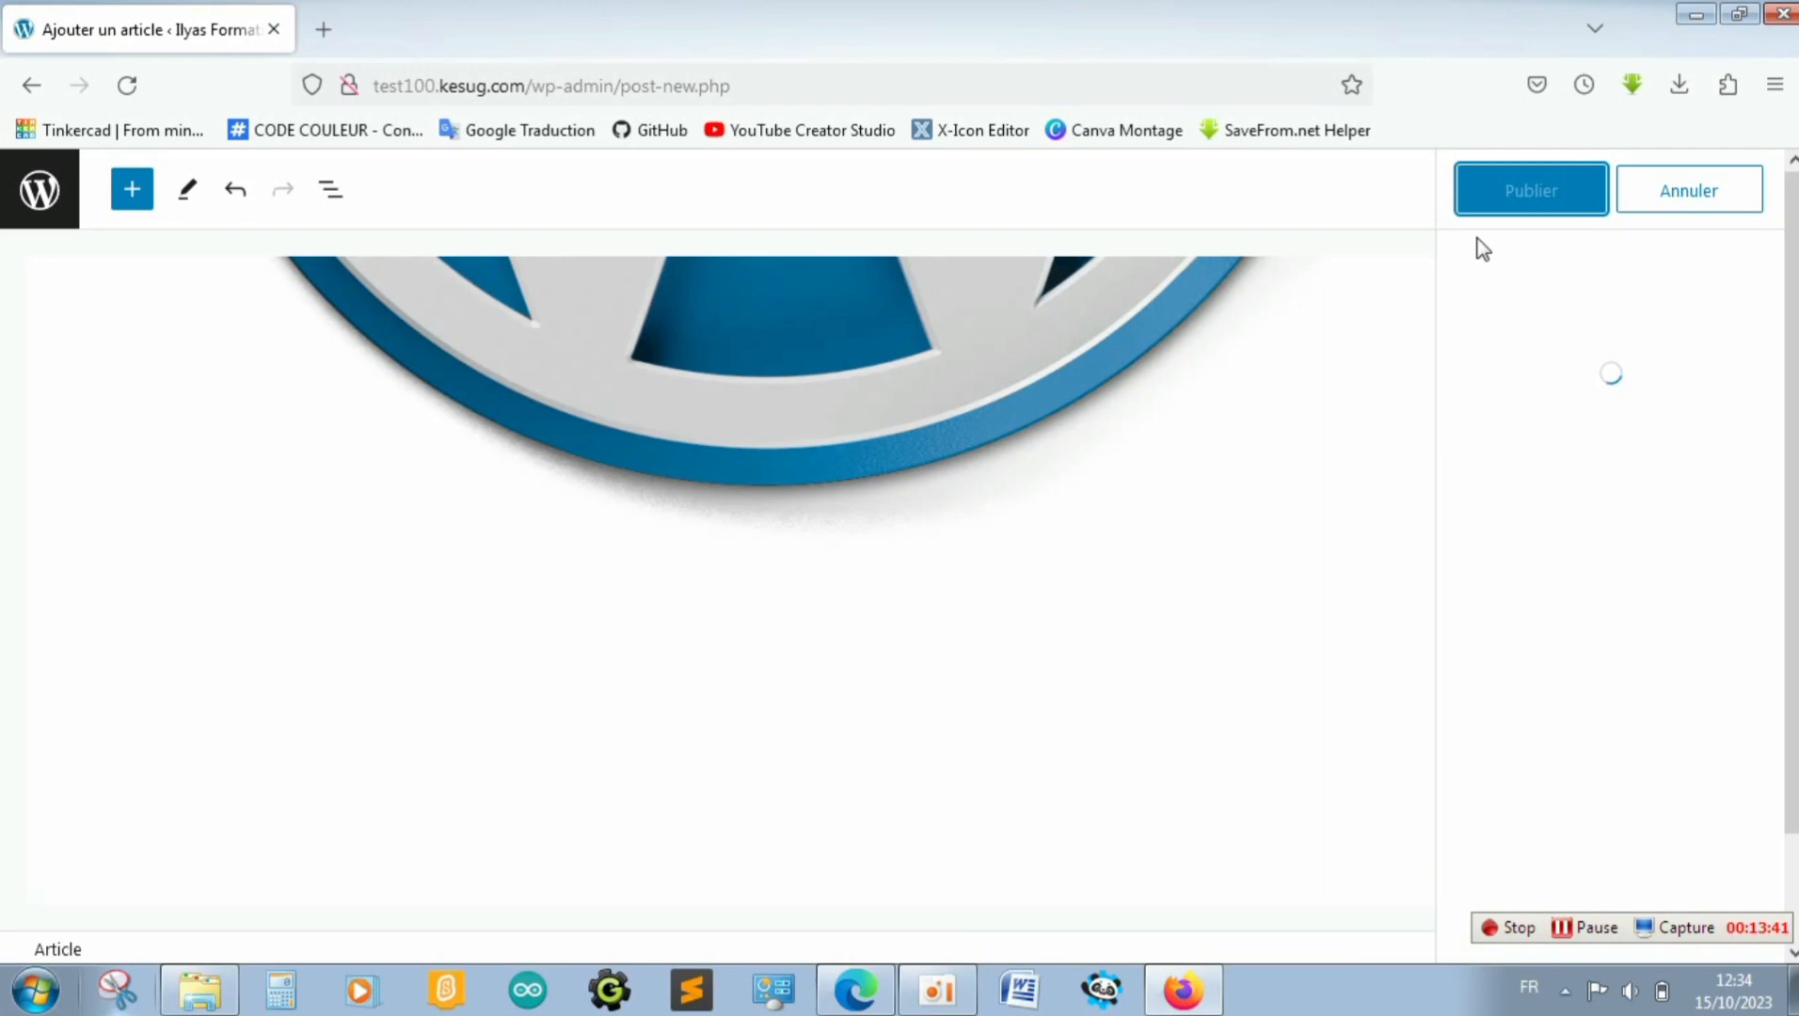
click(1532, 197)
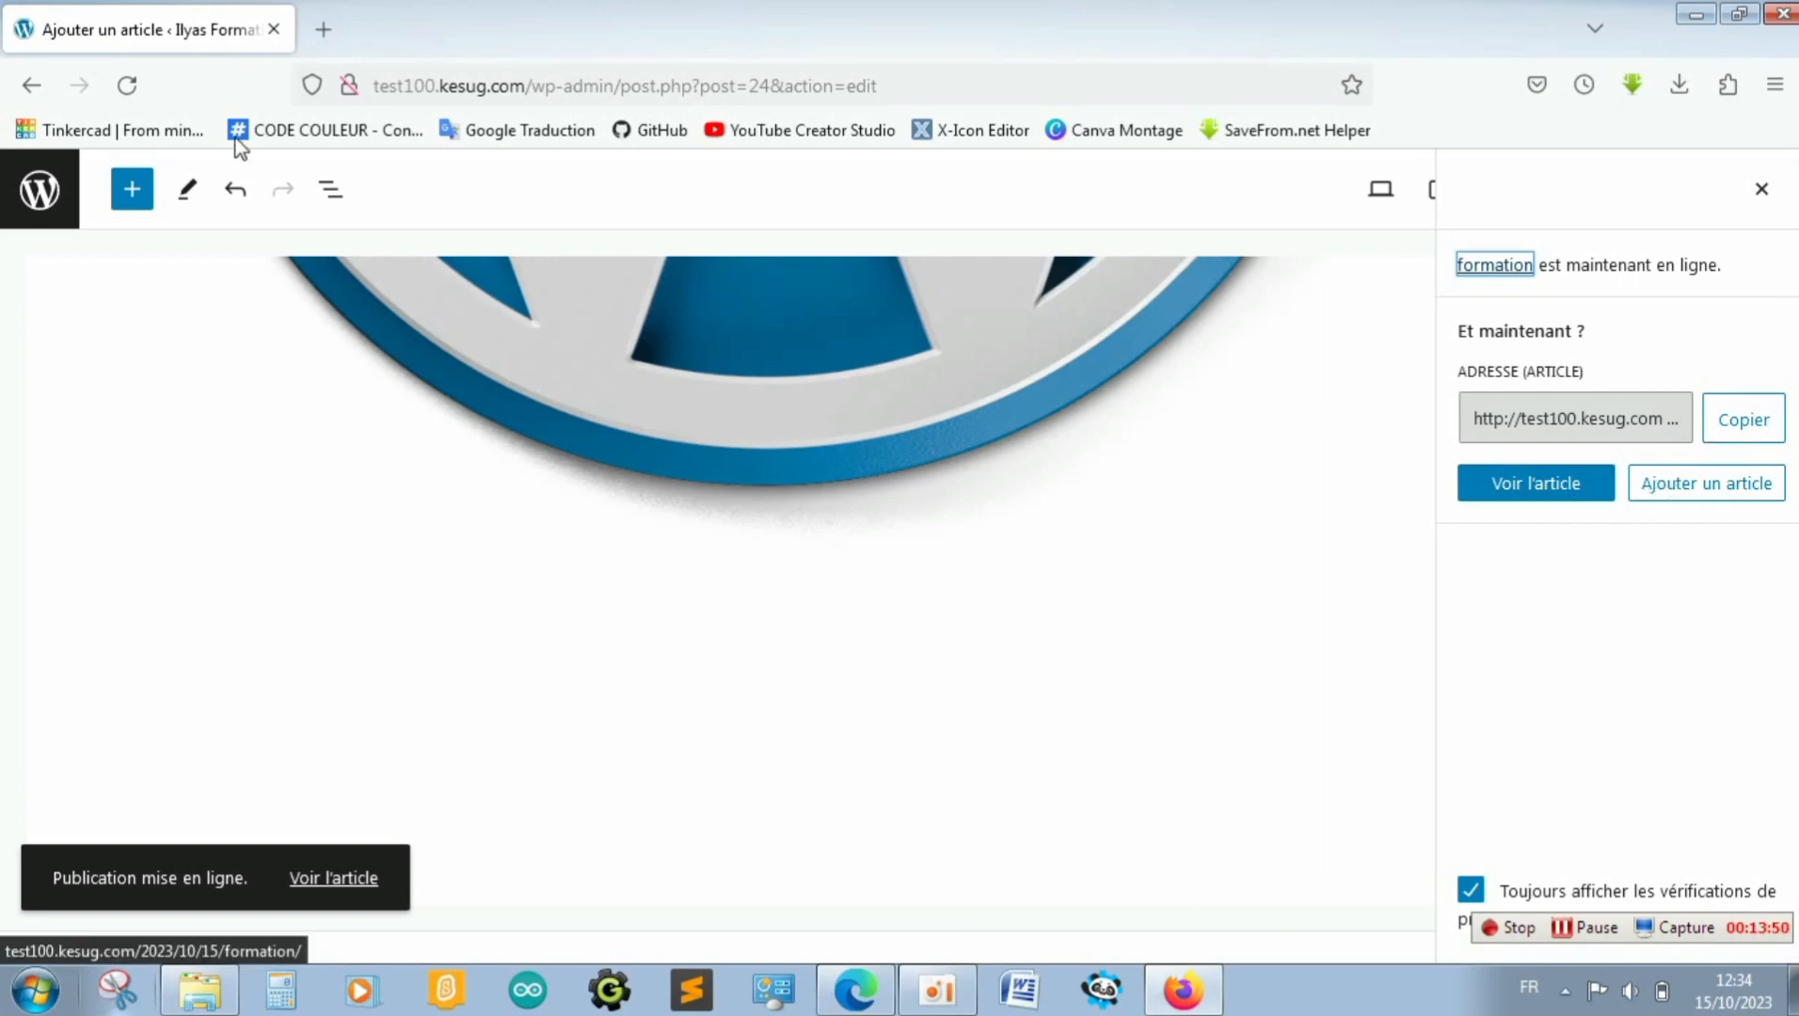
click(39, 194)
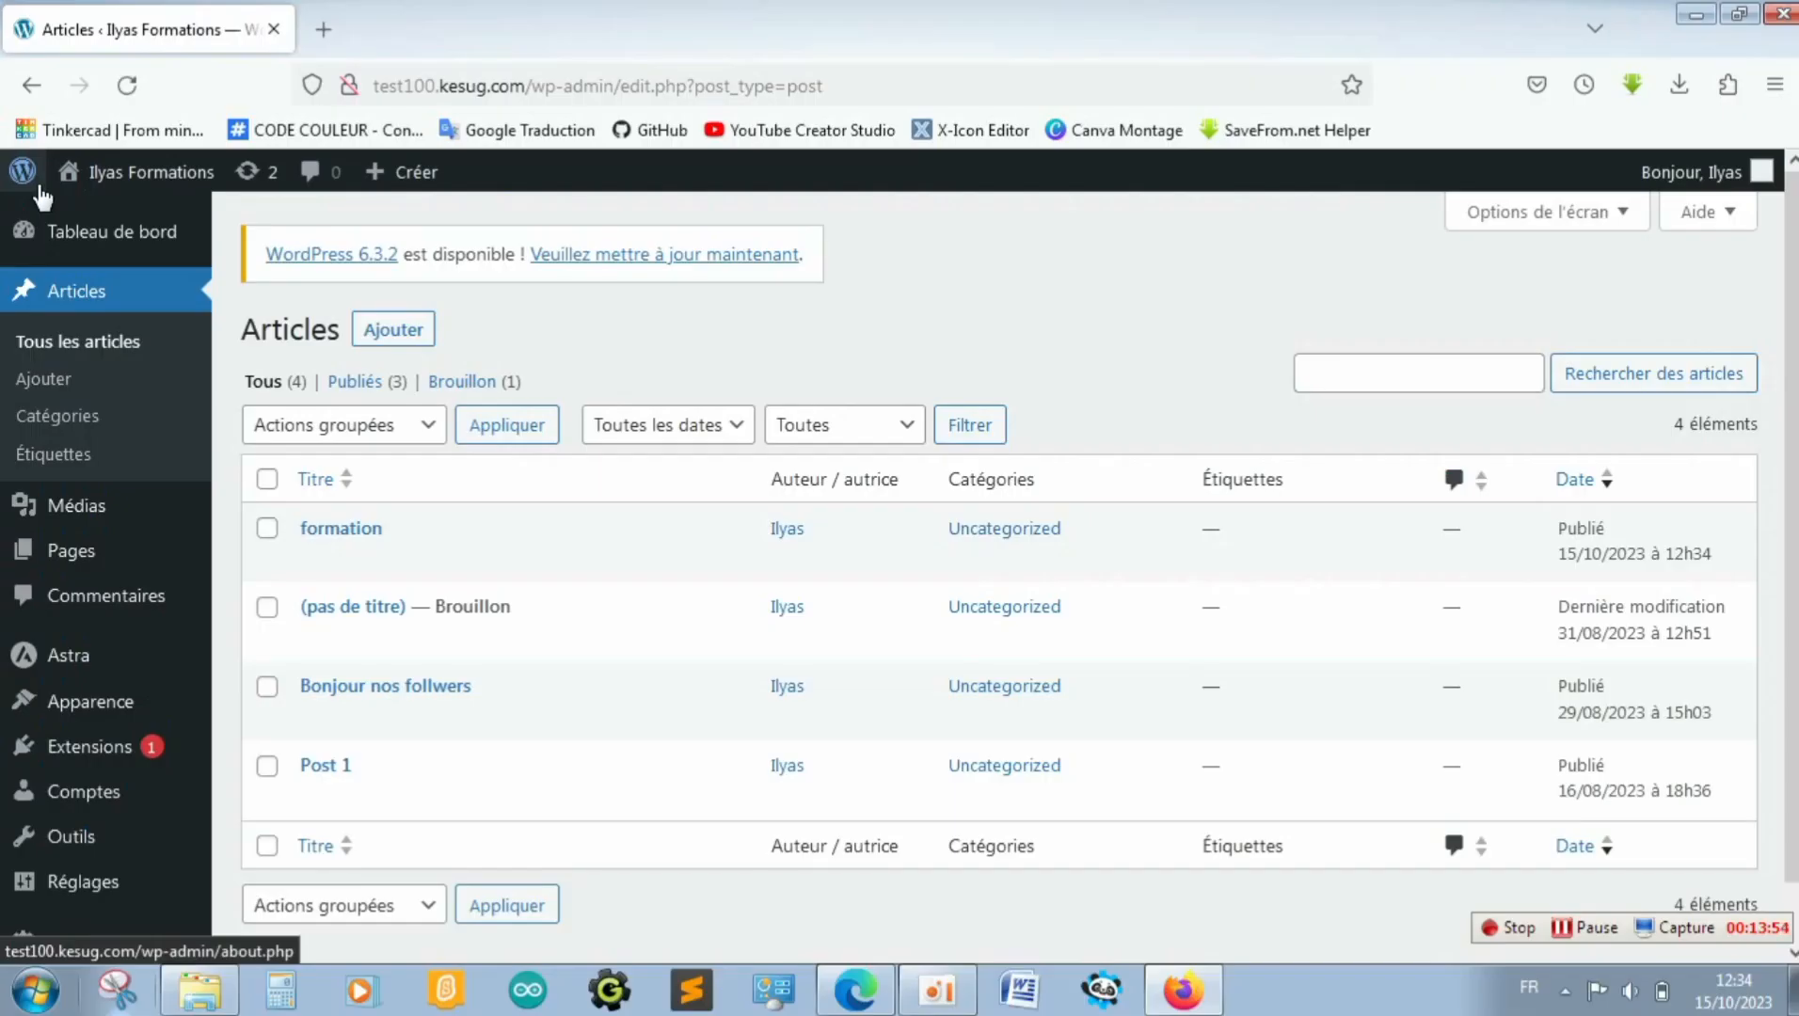
Quick-edit the "formation" article to assign it to Catégorie 1 instead of Uncategorized, and update it
mouse_move(315, 570)
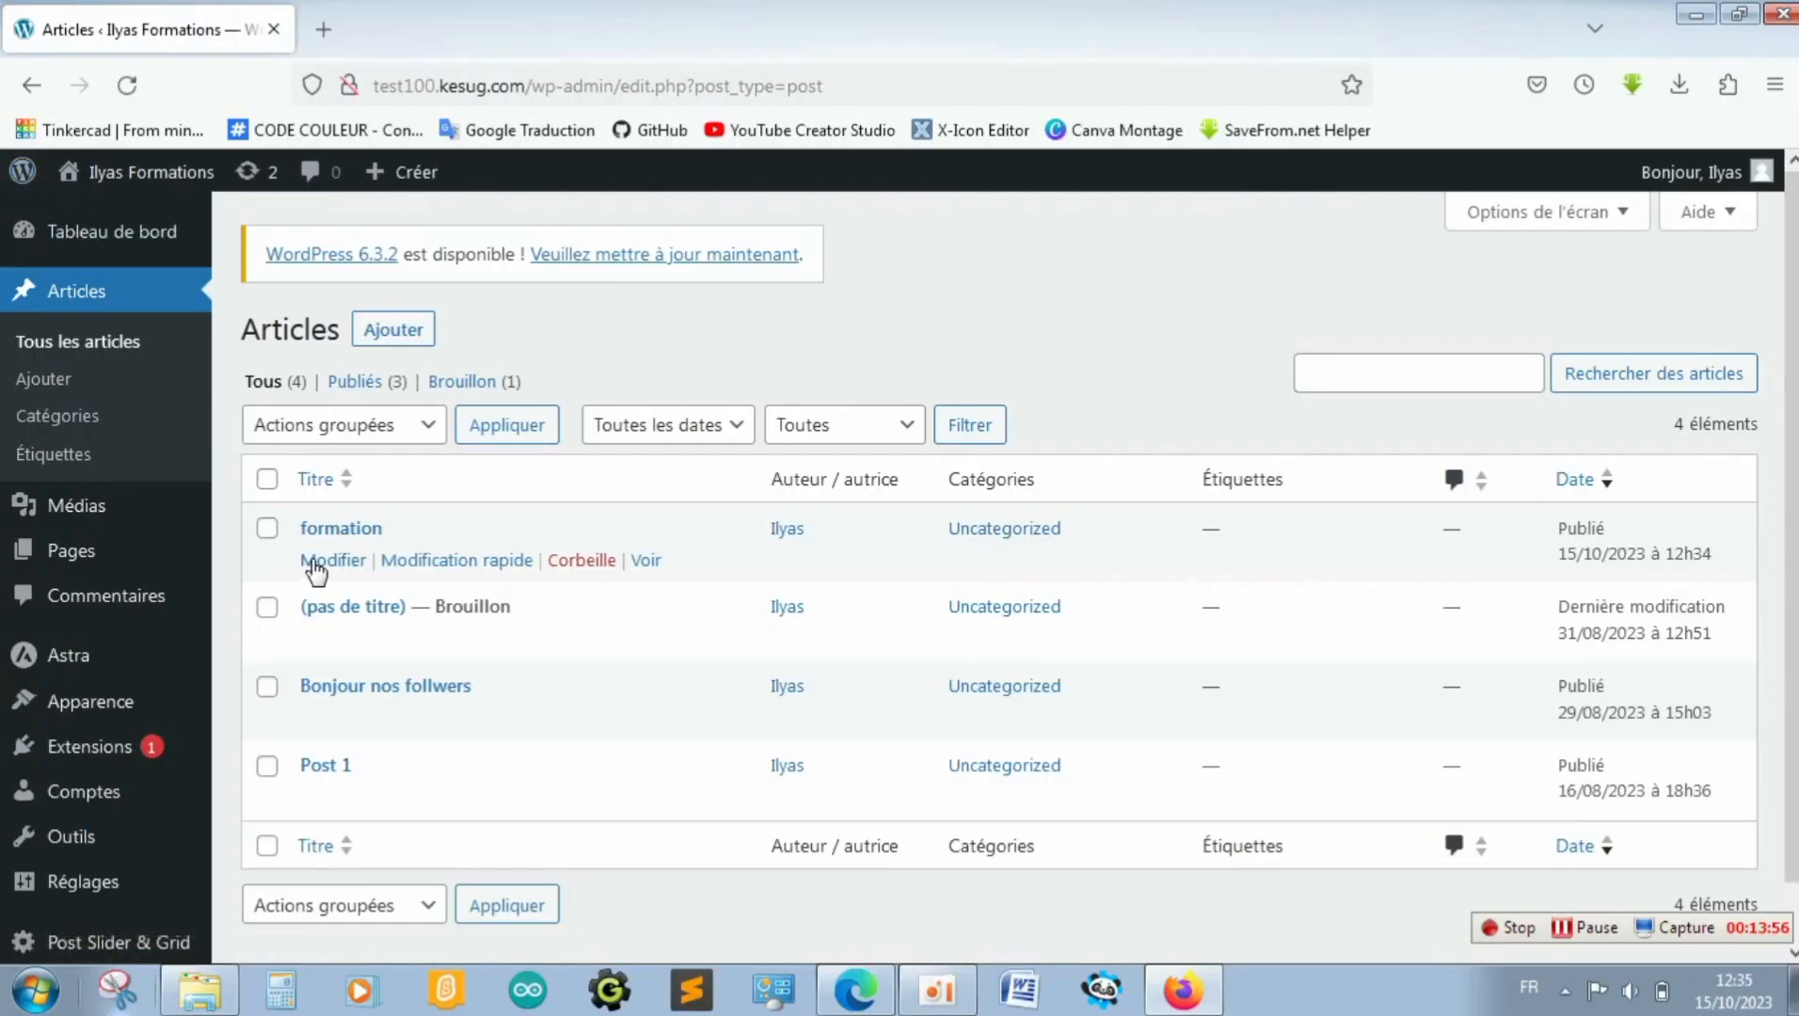
click(414, 564)
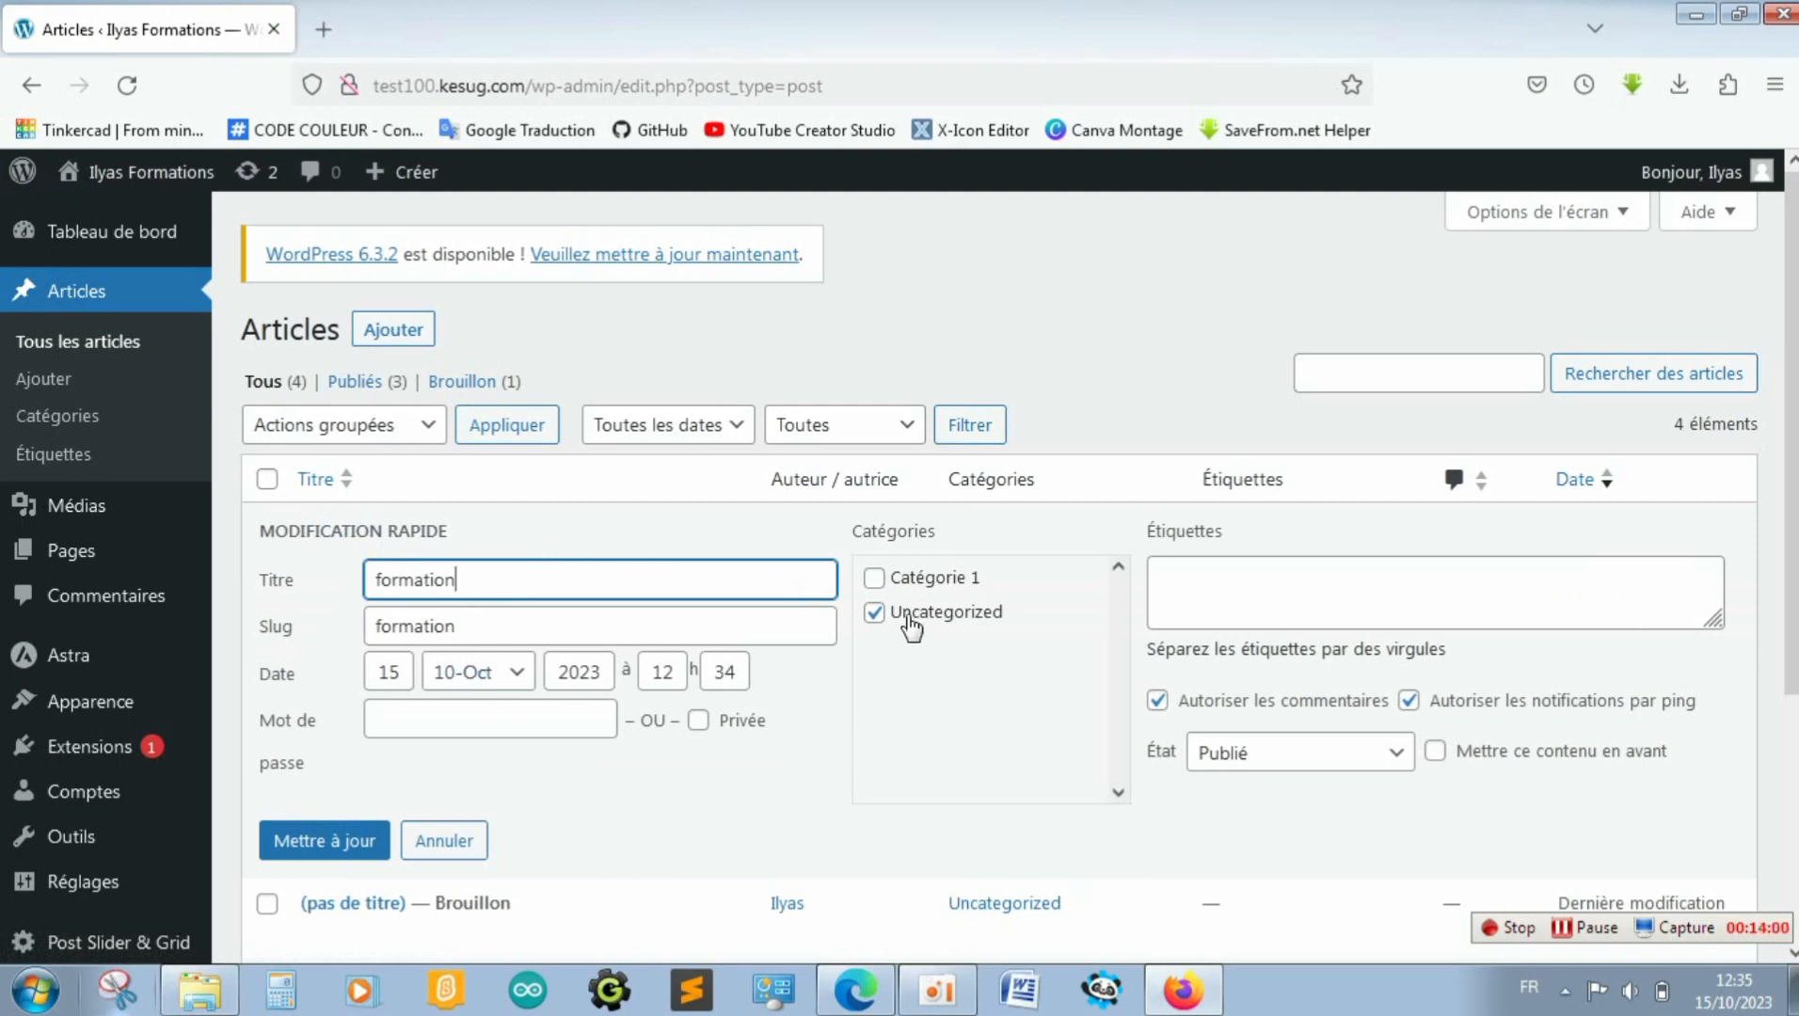
click(875, 580)
click(875, 613)
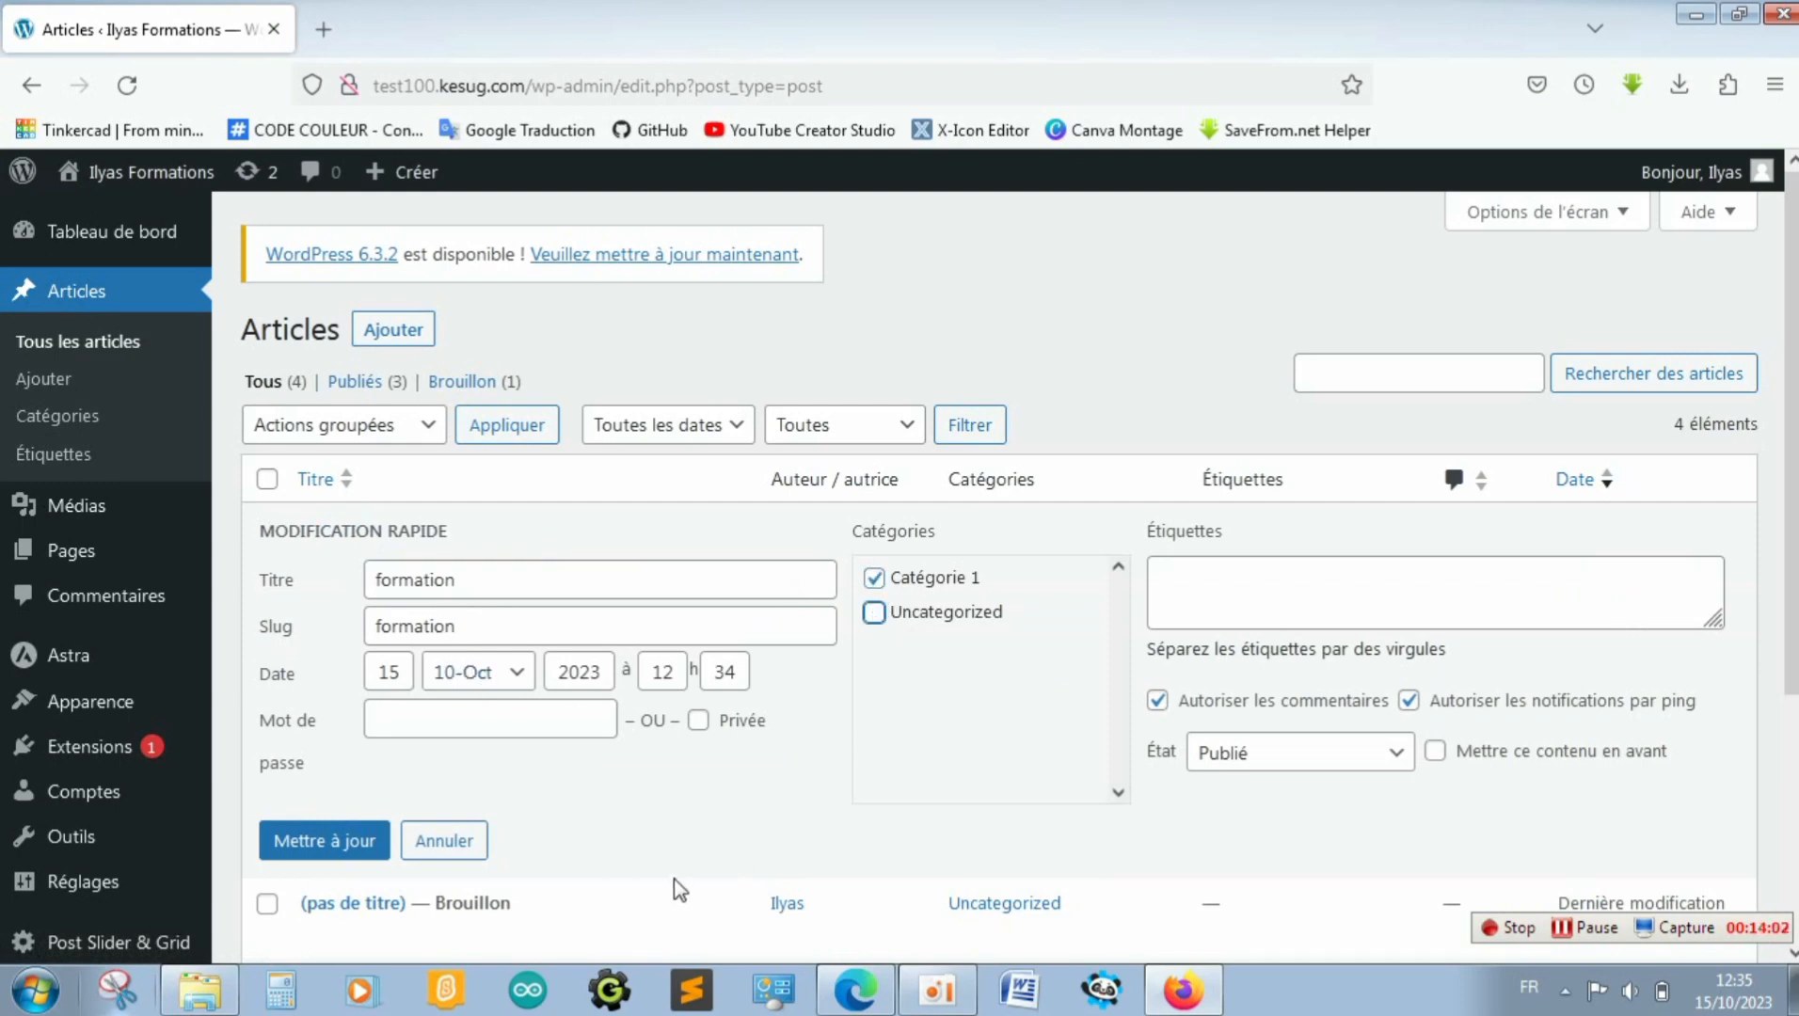
click(331, 847)
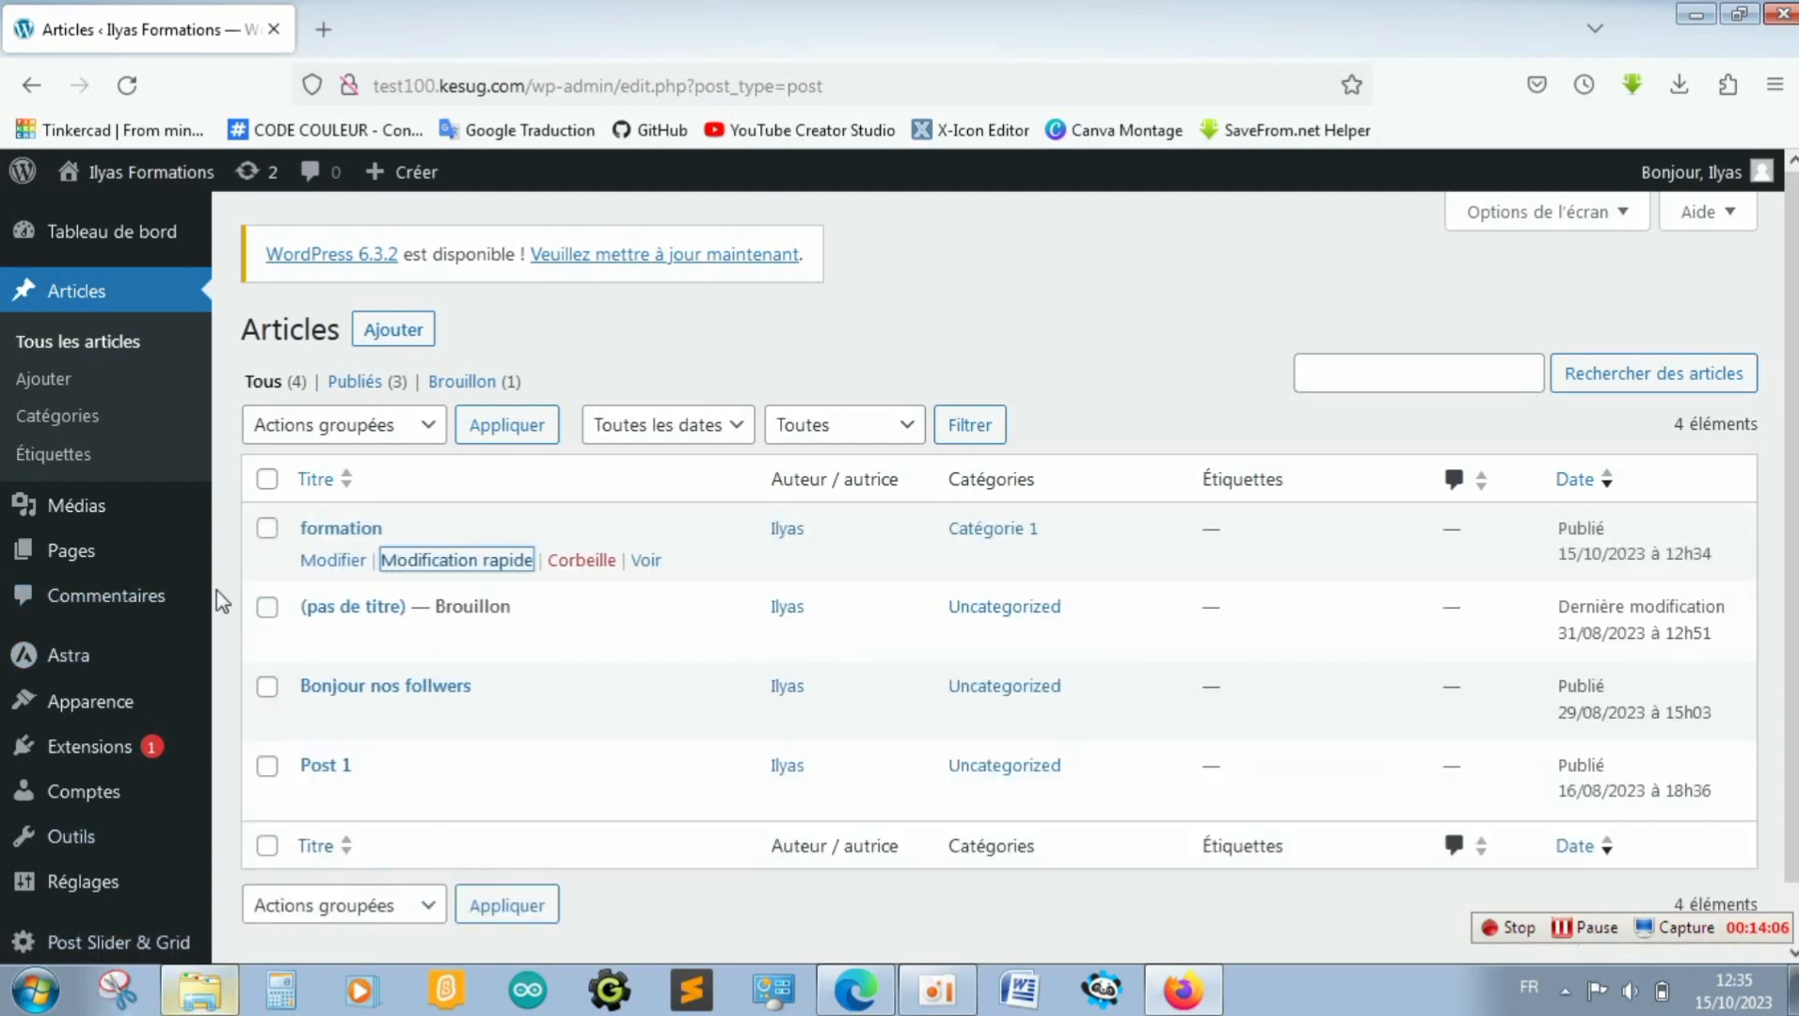
Preview the Post Slider & Grid slider and open the article linked from its "formation" slide
mouse_move(85, 930)
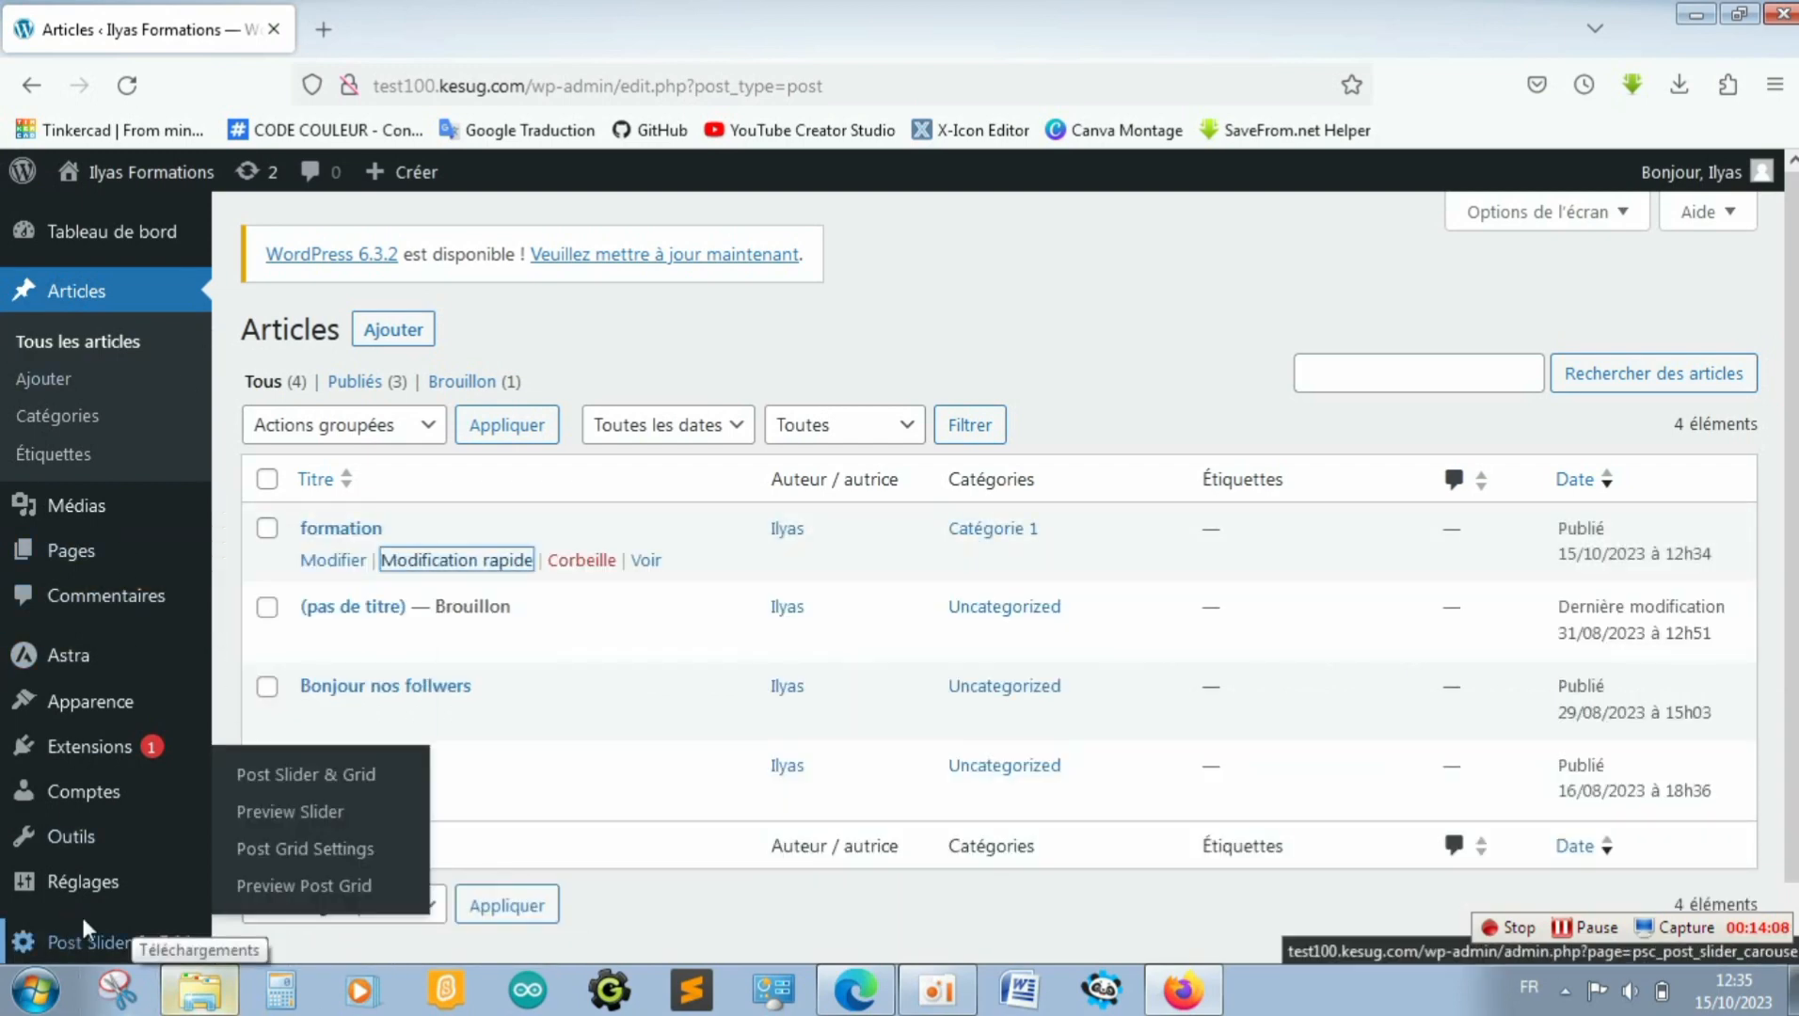
click(306, 806)
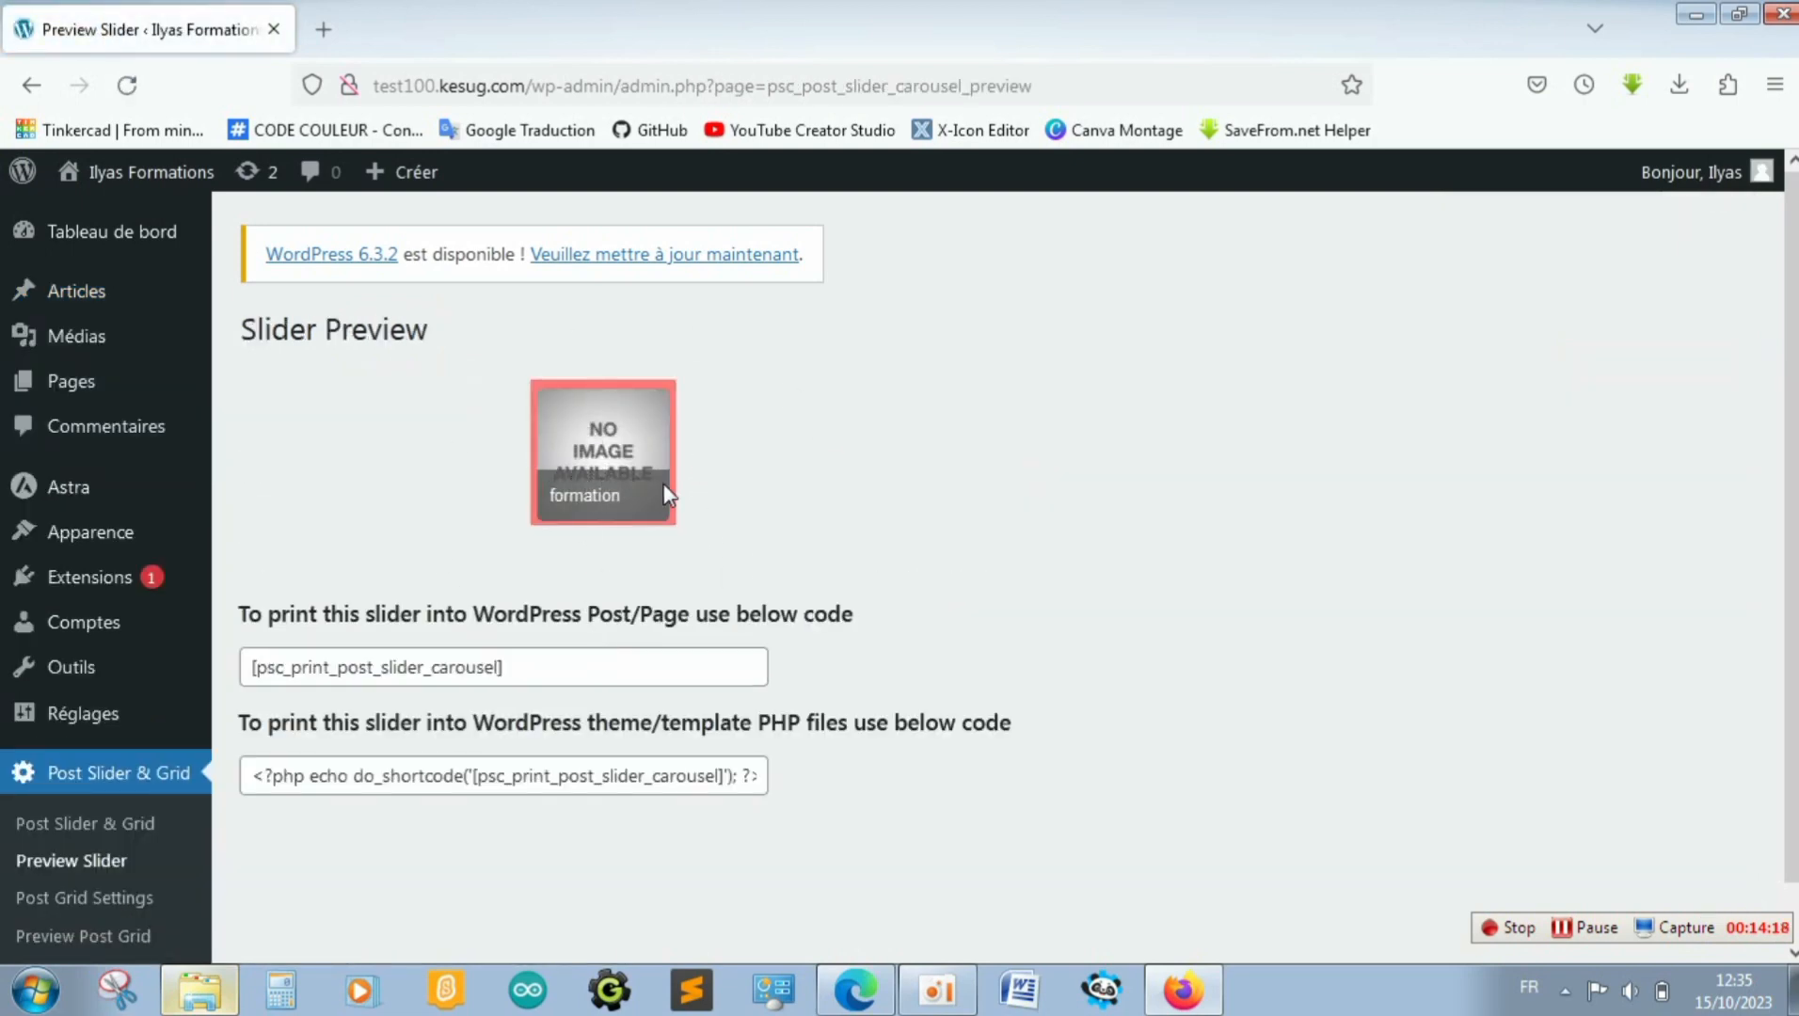
click(596, 450)
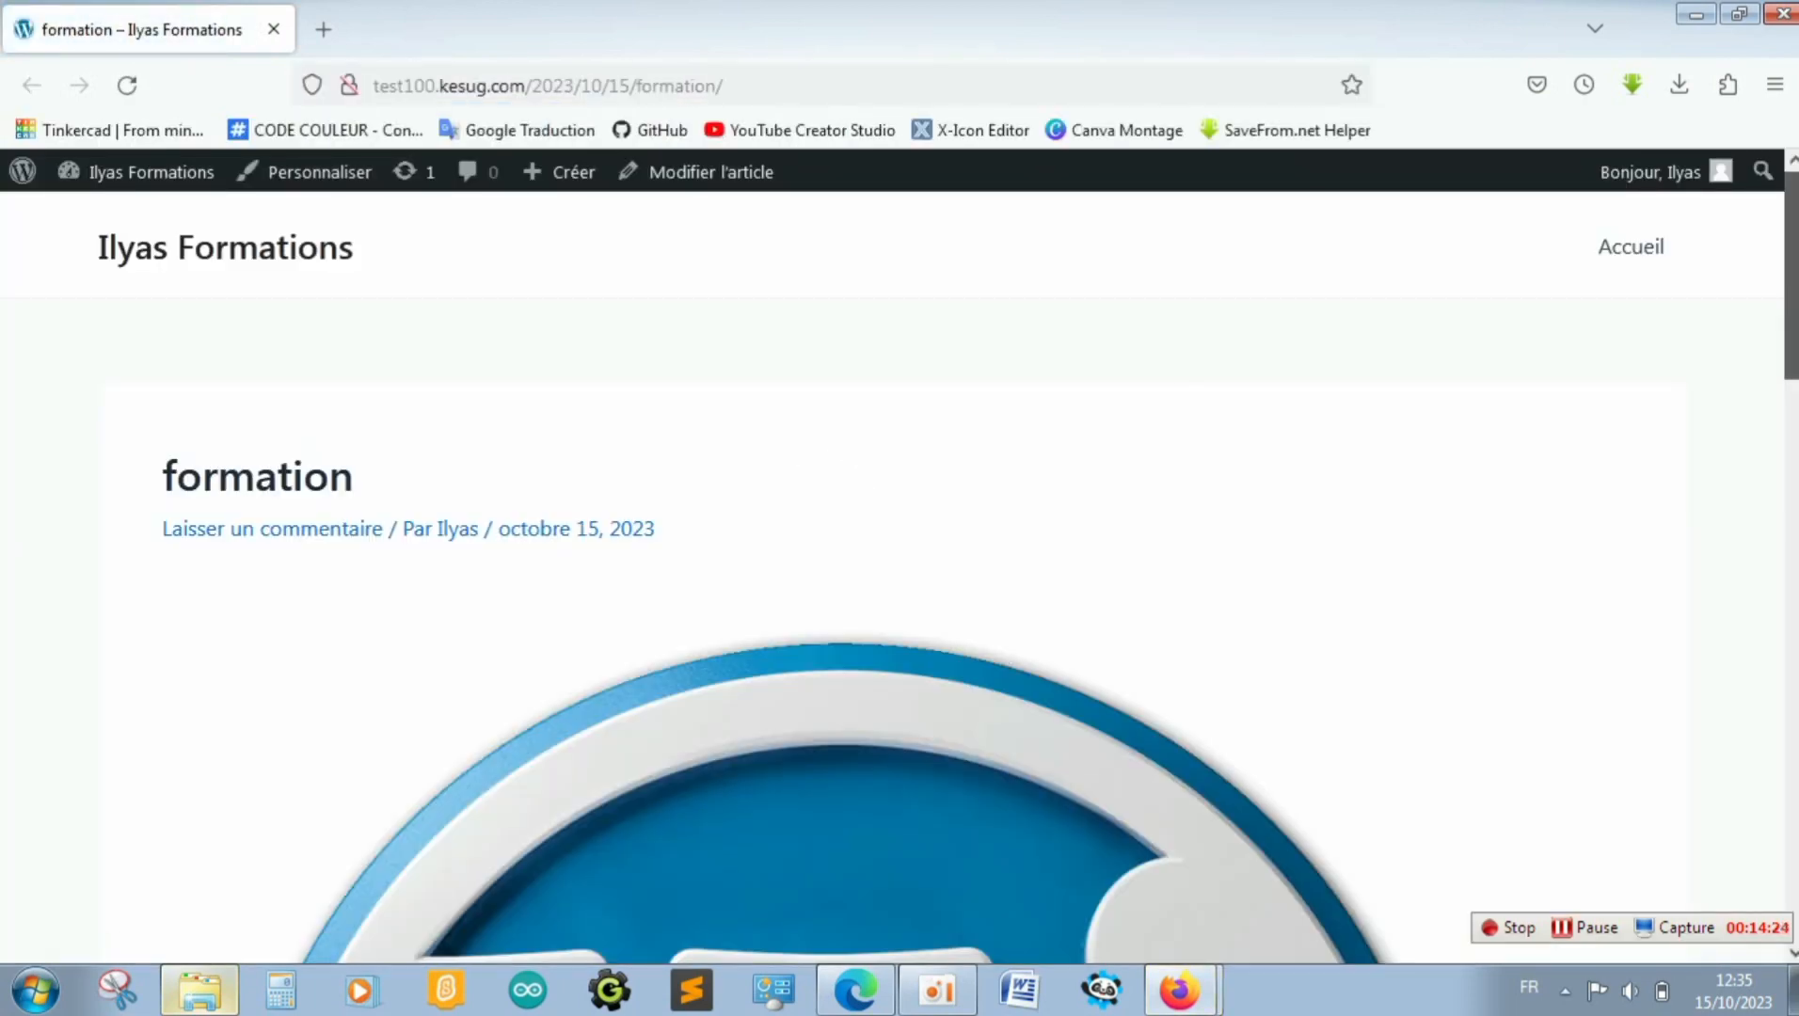
Review the published "formation" article down to its comment form, then close its window
scroll(1774, 358, down, 5)
scroll(1774, 357, up, 4)
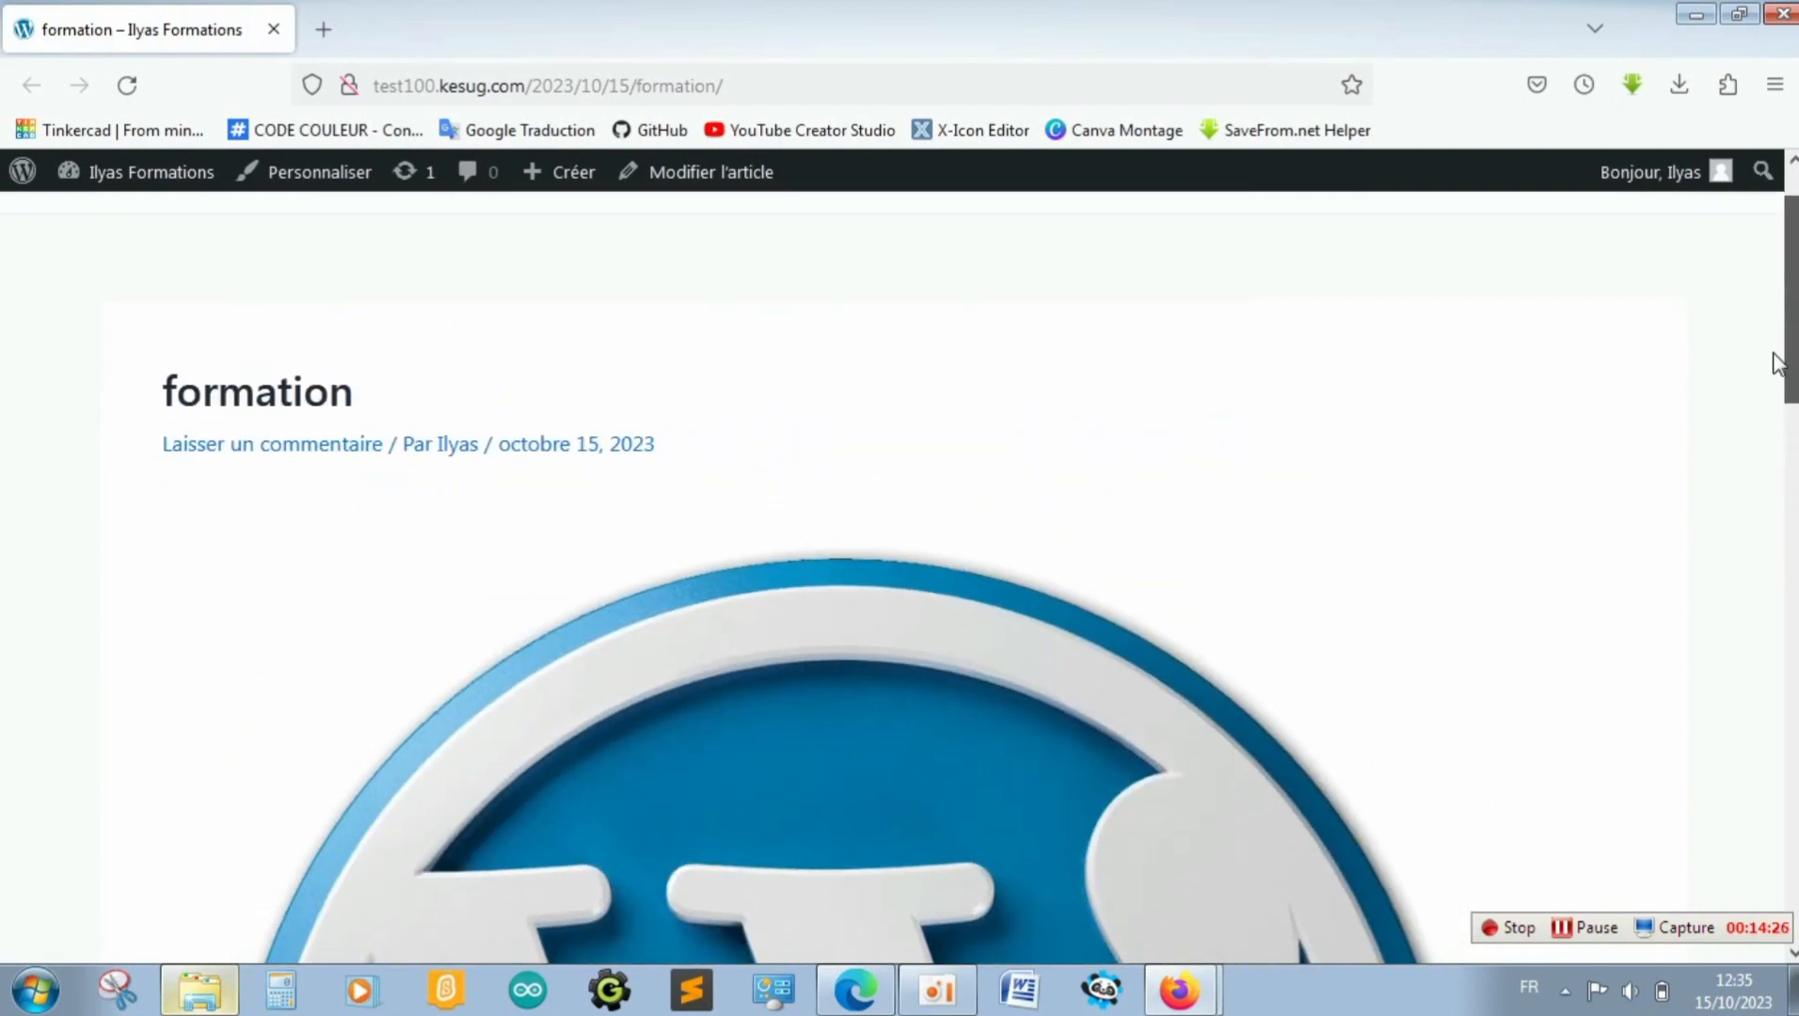
scroll(1776, 363, down, 10)
scroll(1762, 374, down, 3)
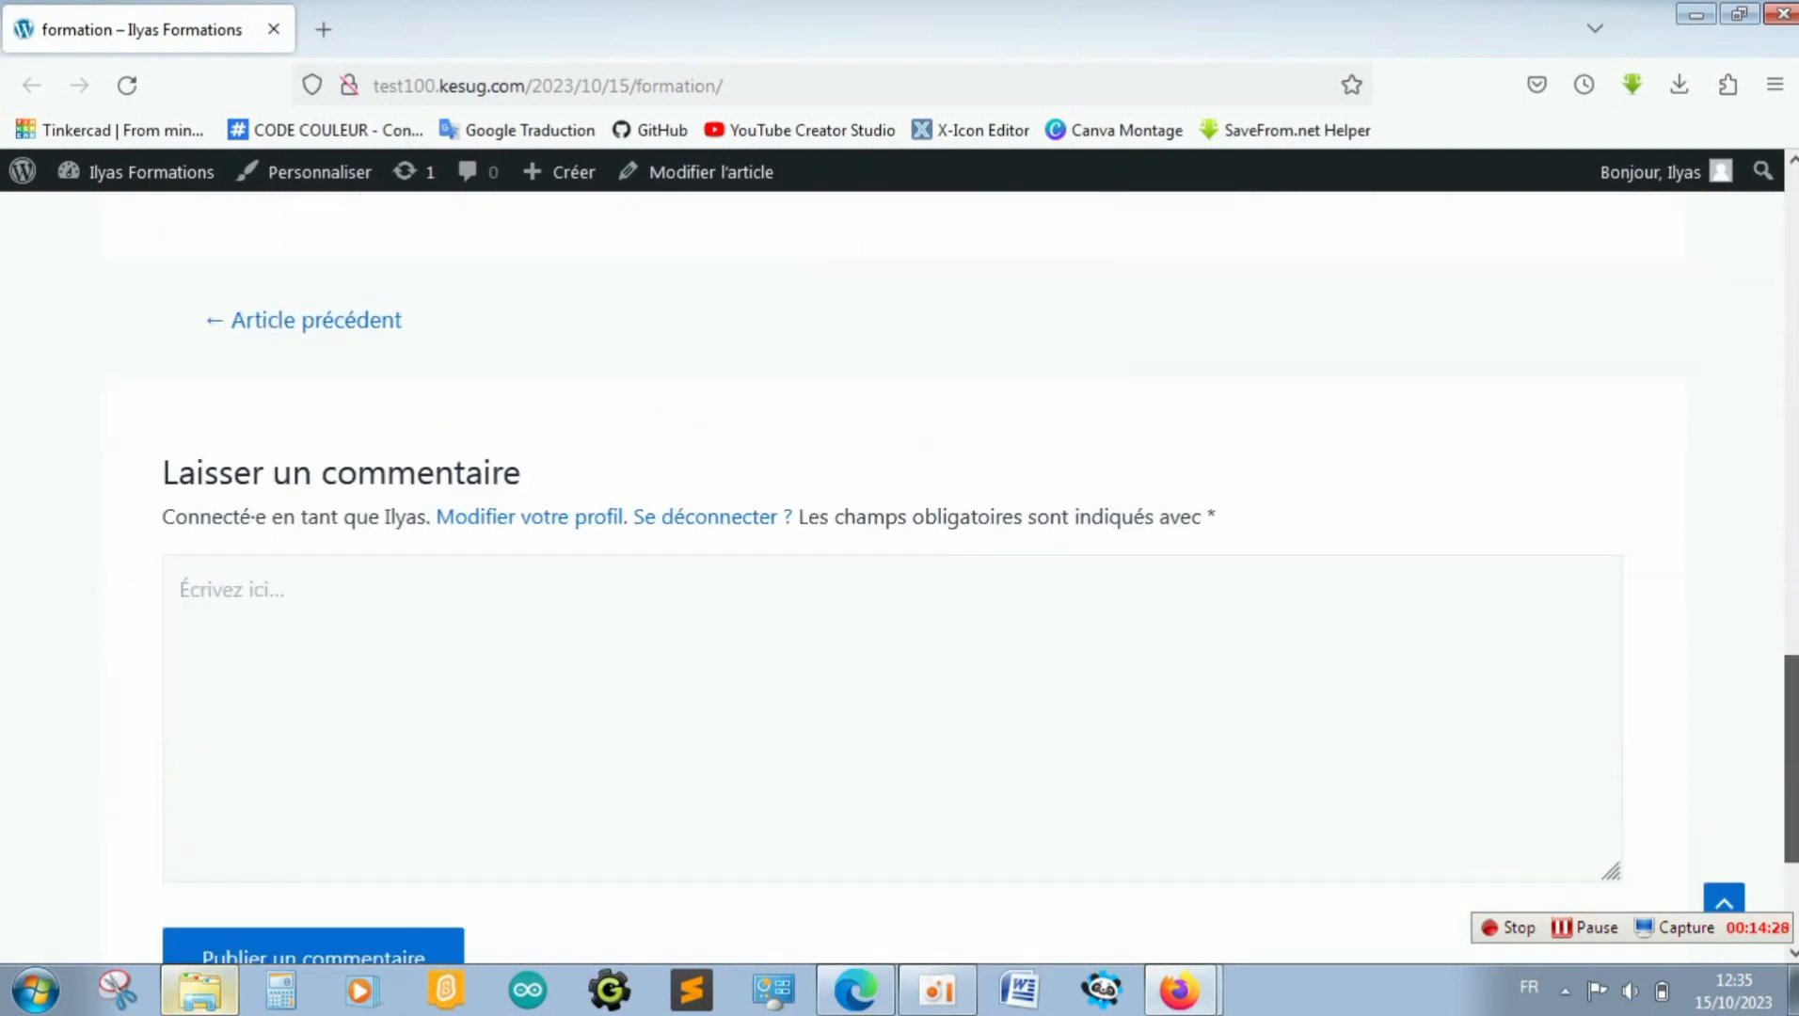
scroll(1763, 375, up, 10)
scroll(1774, 282, up, 5)
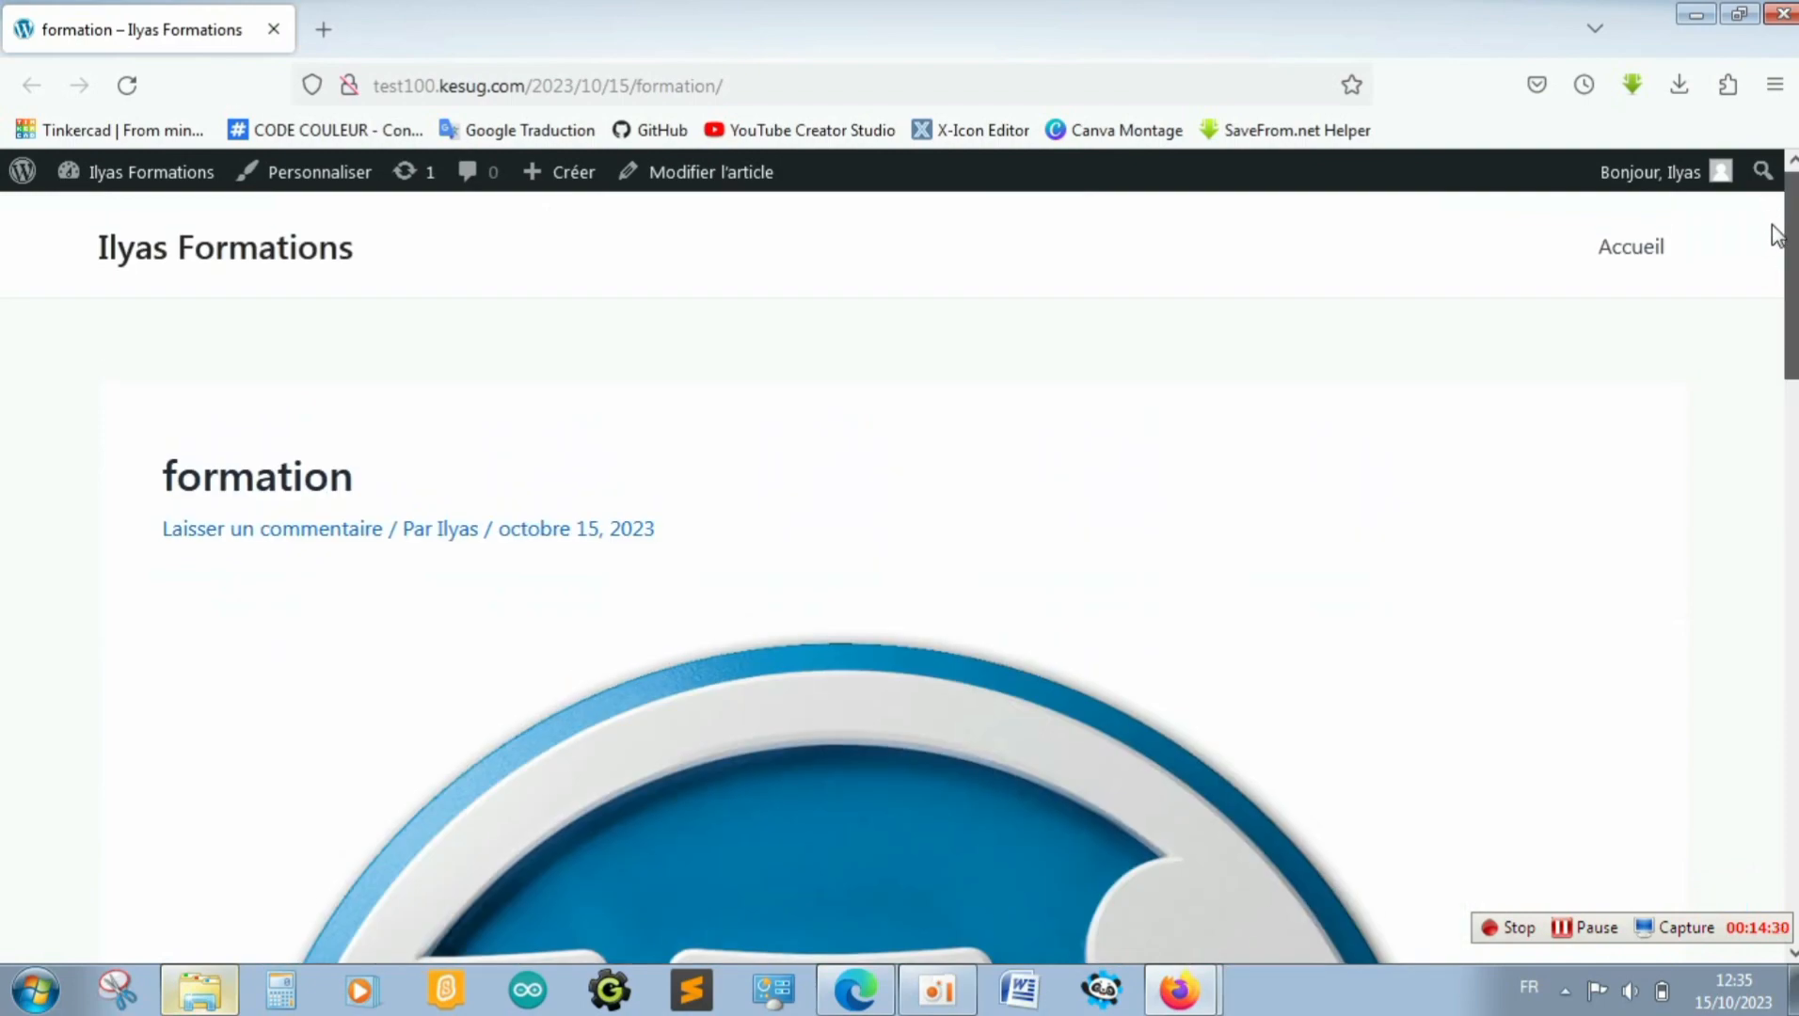
scroll(1778, 235, down, 10)
scroll(1779, 328, up, 10)
drag(1777, 320, 1758, 155)
click(1783, 13)
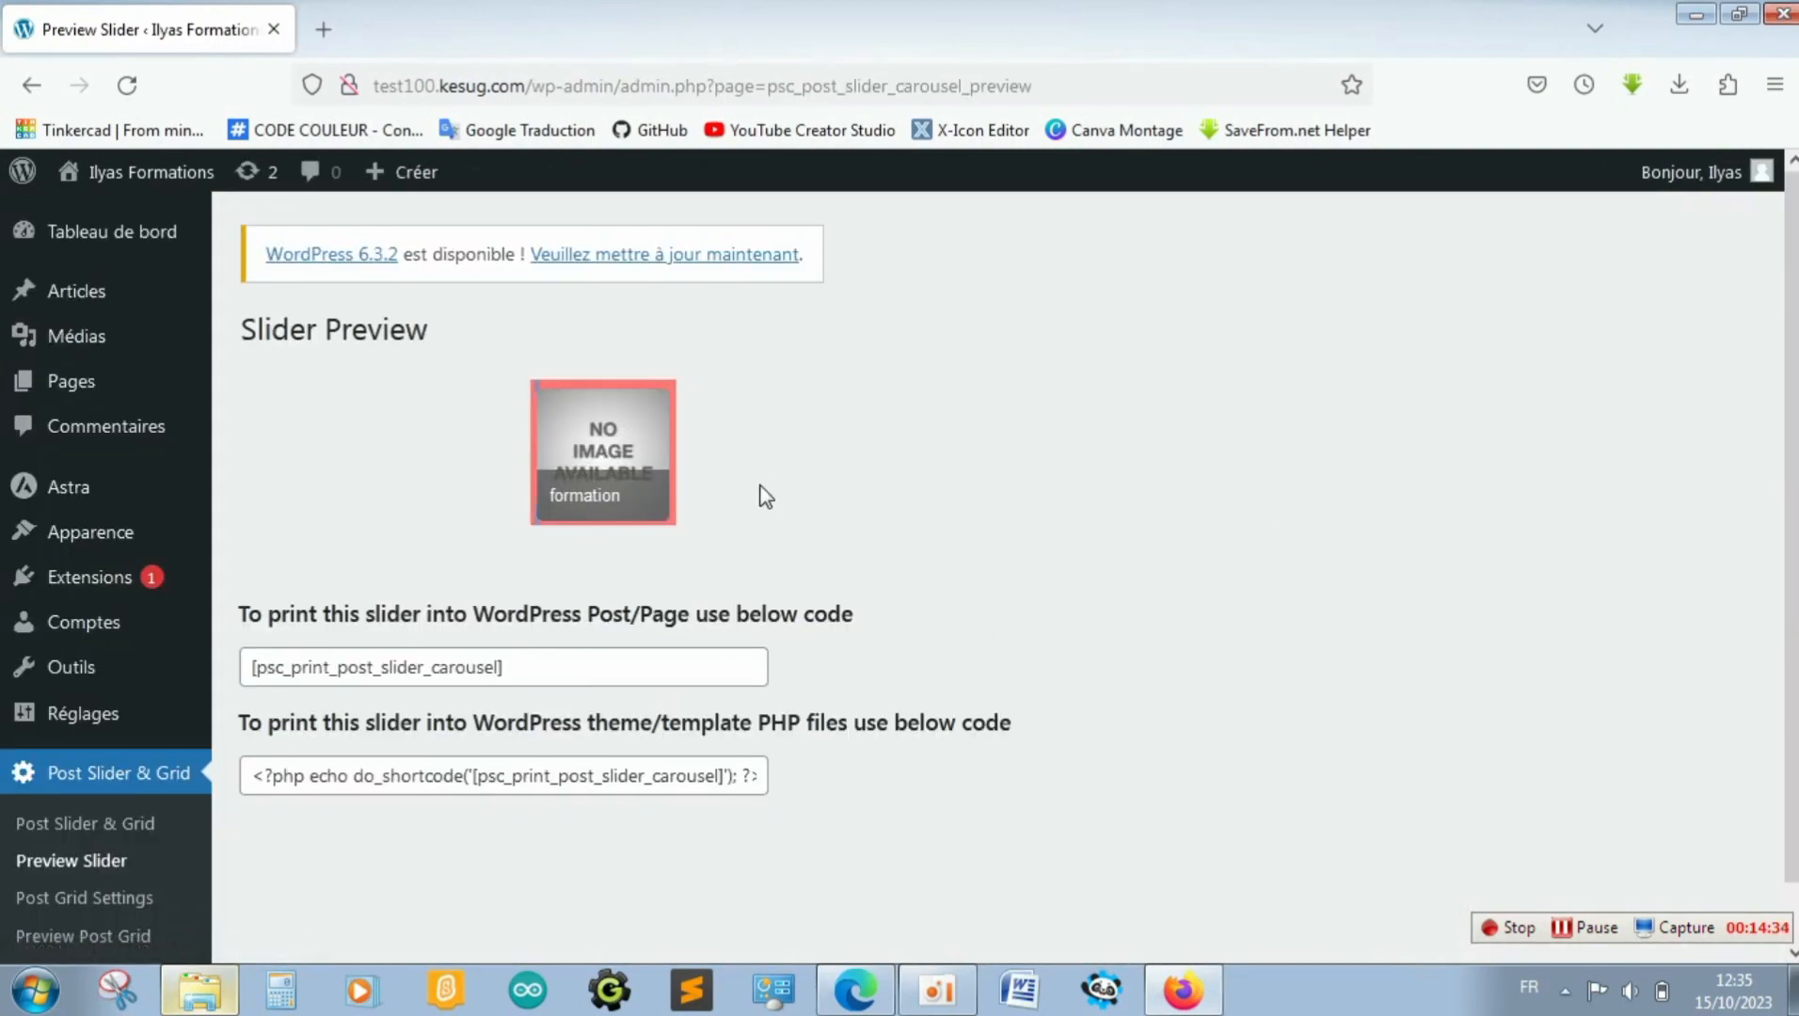